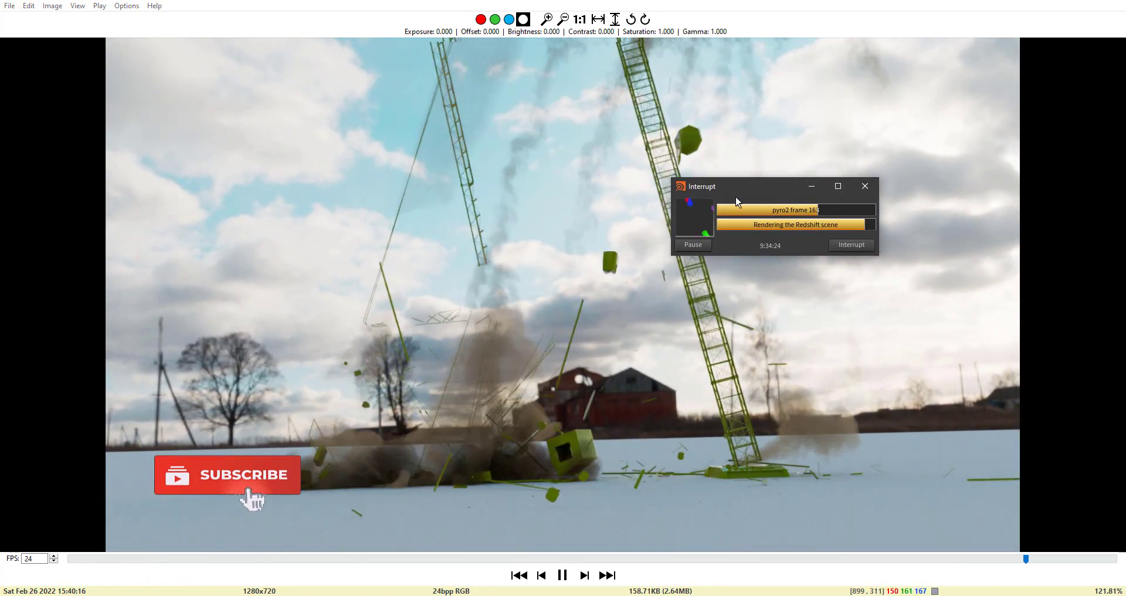
# Return the timeline to frame 1
pyautogui.moveTo(735, 197); pyautogui.dragTo(1125, 153)
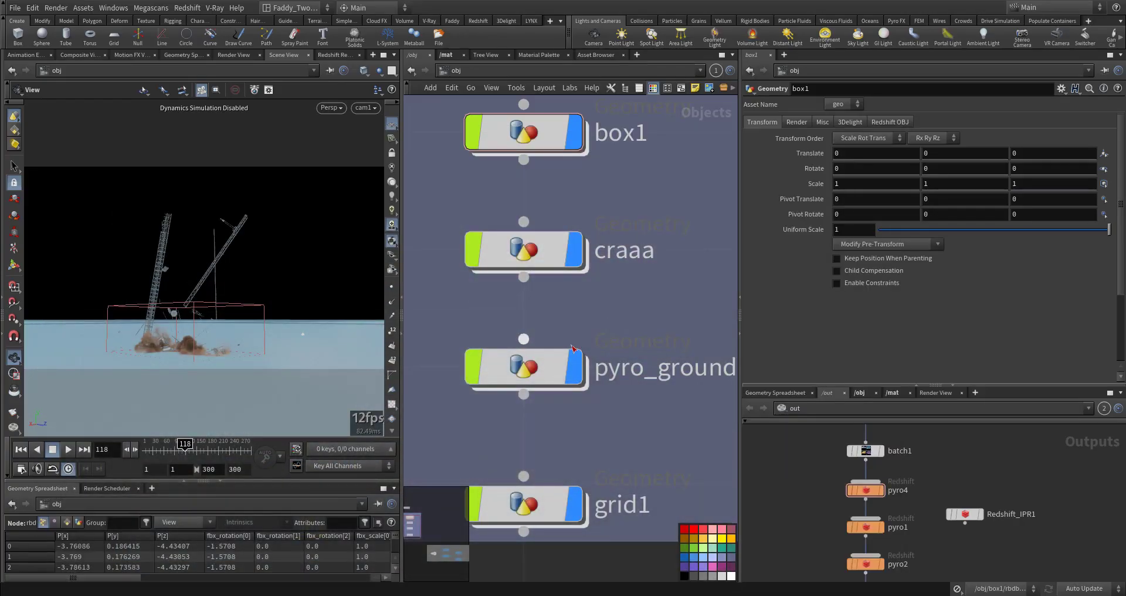
pyautogui.moveTo(632, 302); pyautogui.dragTo(622, 333, button='middle')
pyautogui.click(25, 454)
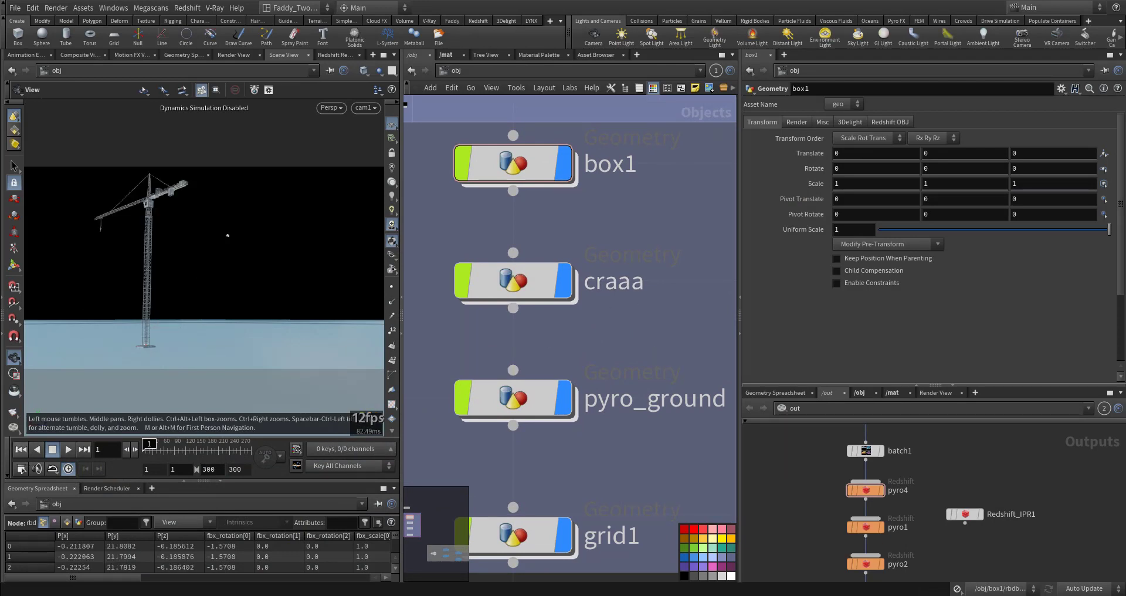
# Open the crane_fbx subnetwork
pyautogui.moveTo(591, 344); pyautogui.dragTo(615, 490, button='middle')
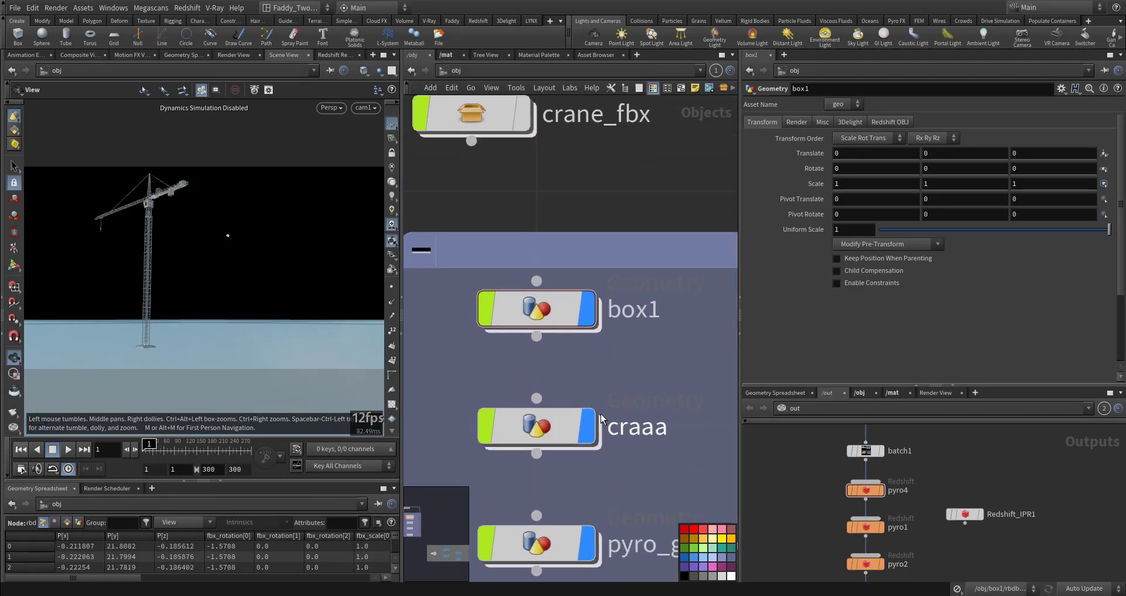
pyautogui.scroll(-2, 587, 408)
pyautogui.moveTo(497, 290); pyautogui.dragTo(534, 412, button='middle')
pyautogui.doubleClick(550, 327)
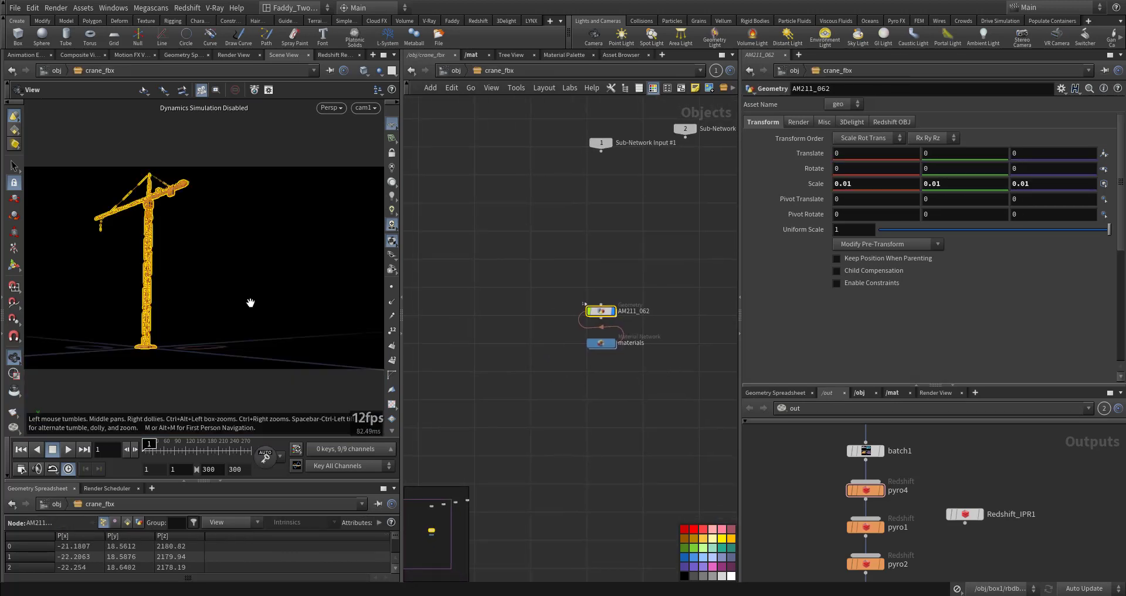
# Examine the imported crane's tower geometry closely in the viewport
pyautogui.moveTo(229, 320); pyautogui.dragTo(217, 293)
pyautogui.press('g')
pyautogui.click(418, 304)
pyautogui.moveTo(217, 292); pyautogui.dragTo(205, 311, button='right')
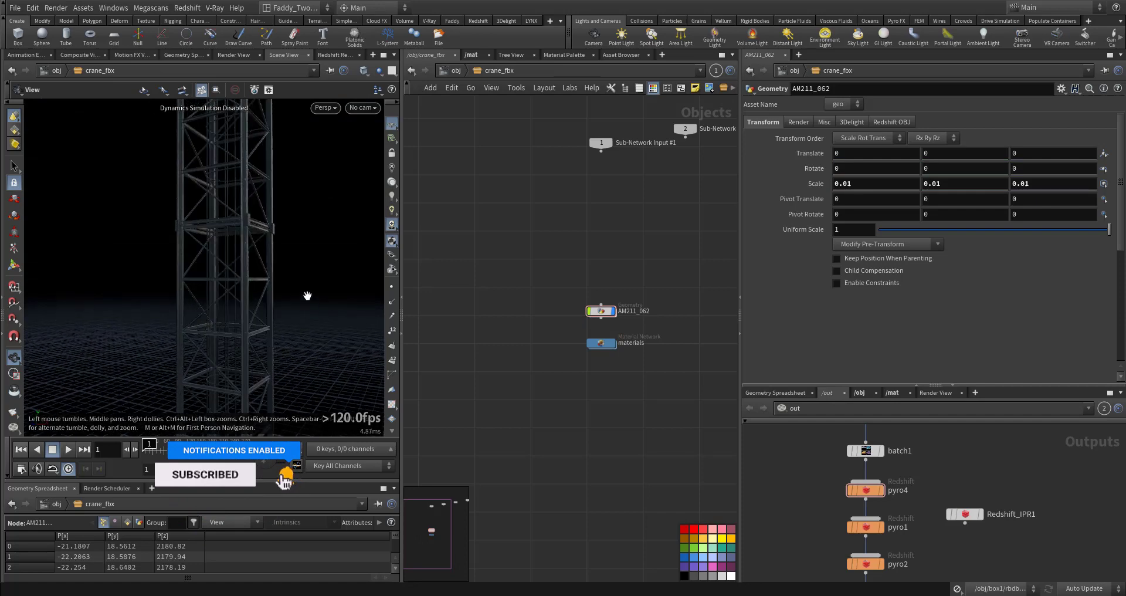
pyautogui.moveTo(307, 294); pyautogui.dragTo(240, 281, button='middle')
pyautogui.moveTo(239, 176); pyautogui.dragTo(218, 276, button='right')
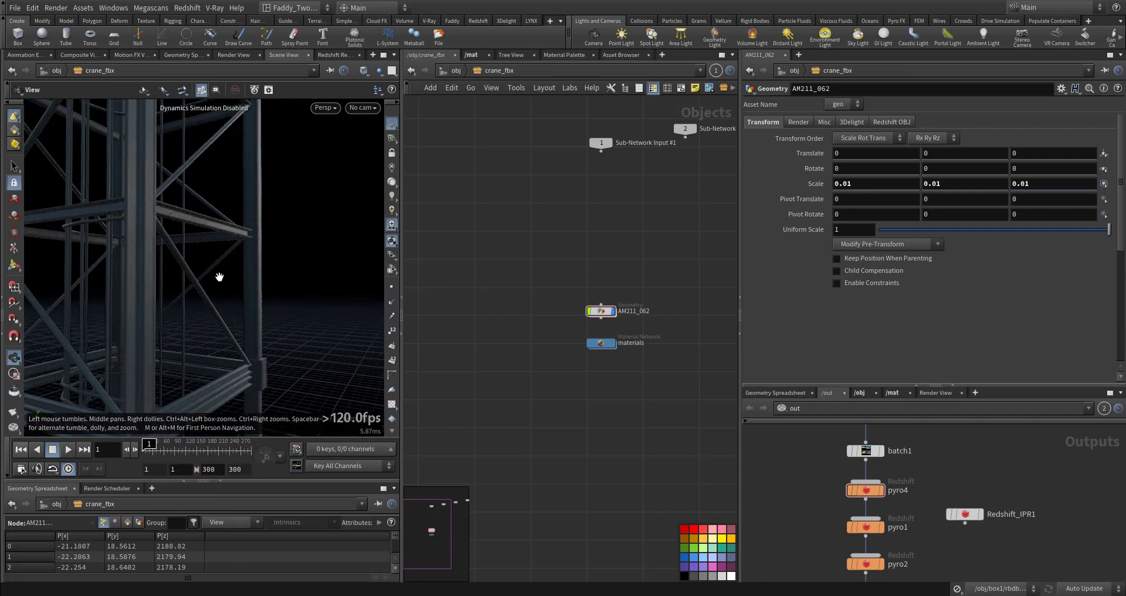
pyautogui.moveTo(218, 276); pyautogui.dragTo(252, 291, button='middle')
pyautogui.moveTo(254, 291); pyautogui.dragTo(199, 340, button='right')
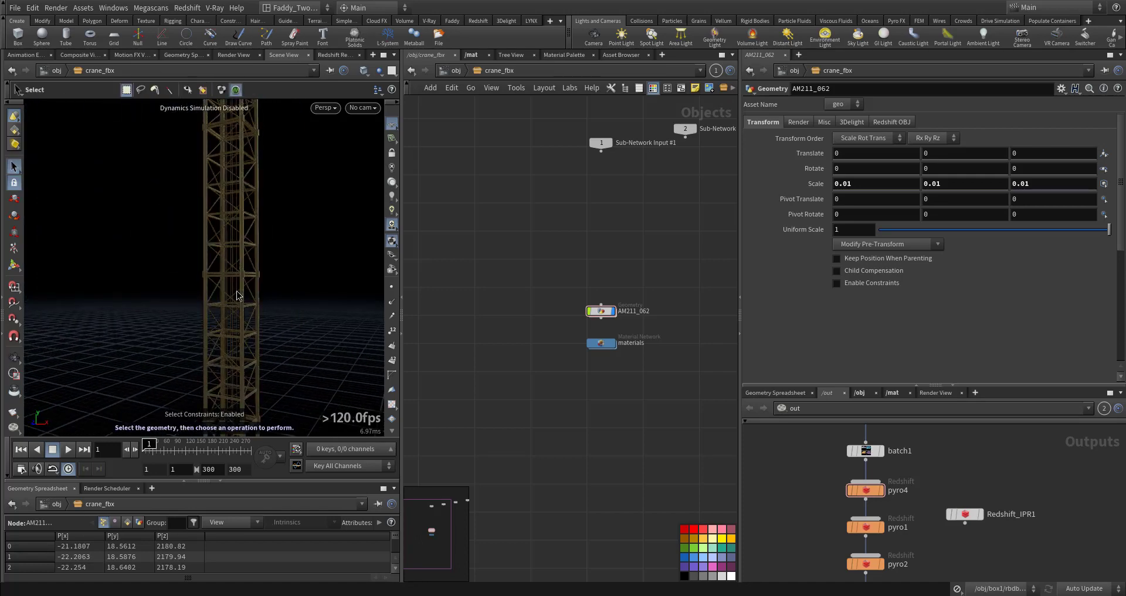
pyautogui.press('Escape')
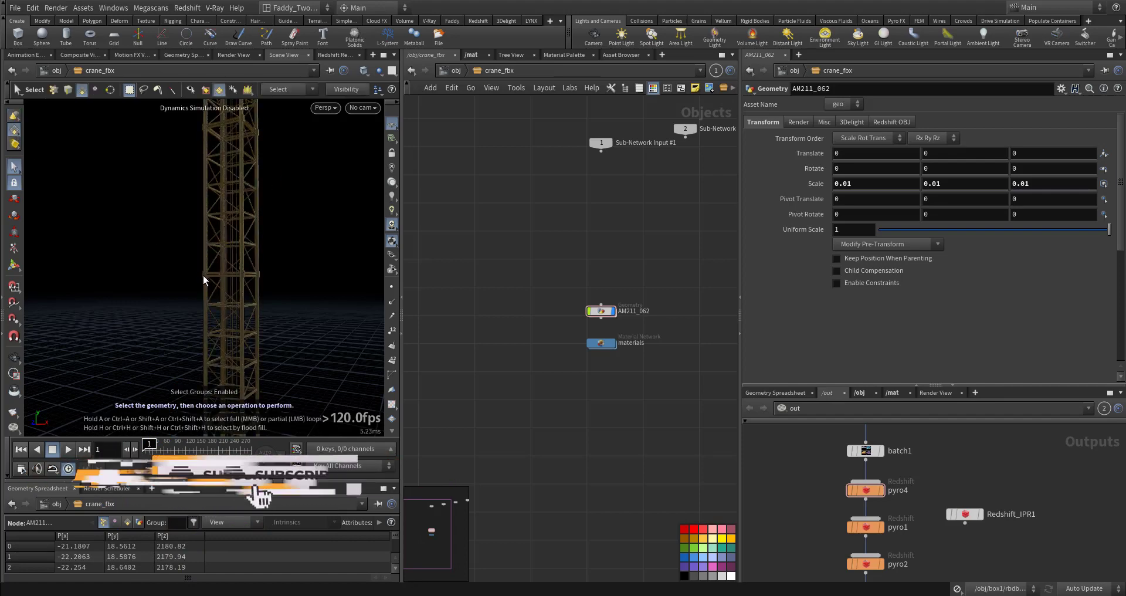
pyautogui.keyDown('alt'); pyautogui.moveTo(204, 277); pyautogui.dragTo(231, 291); pyautogui.keyUp('alt')
pyautogui.moveTo(550, 299); pyautogui.dragTo(622, 319)
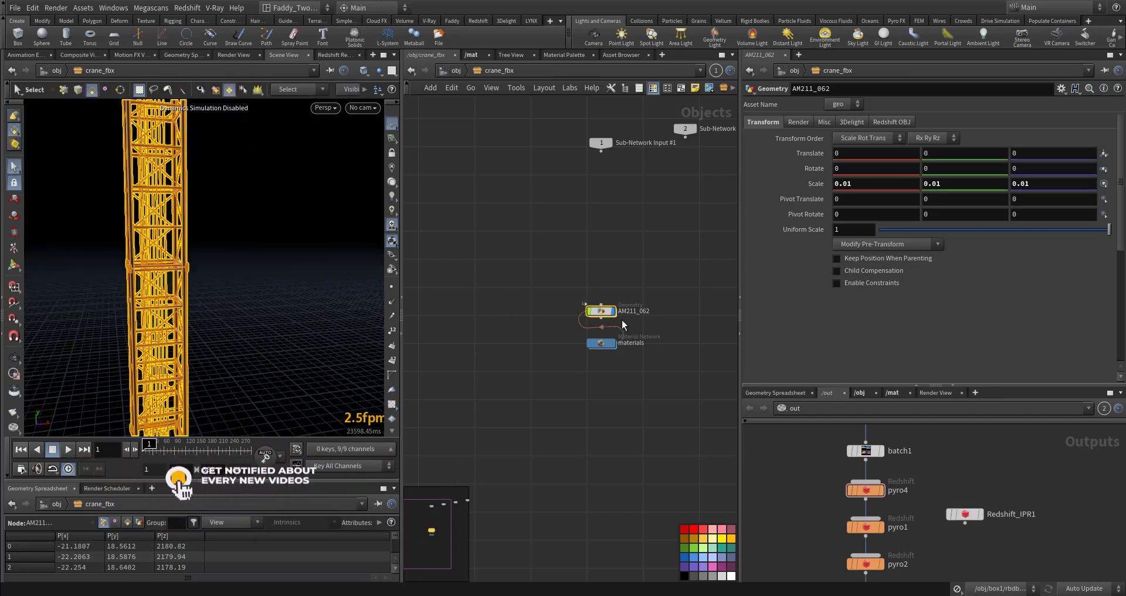
# Enter the AM211_062 geometry and show its 3D Connectivity islands in the group list
pyautogui.doubleClick(601, 311)
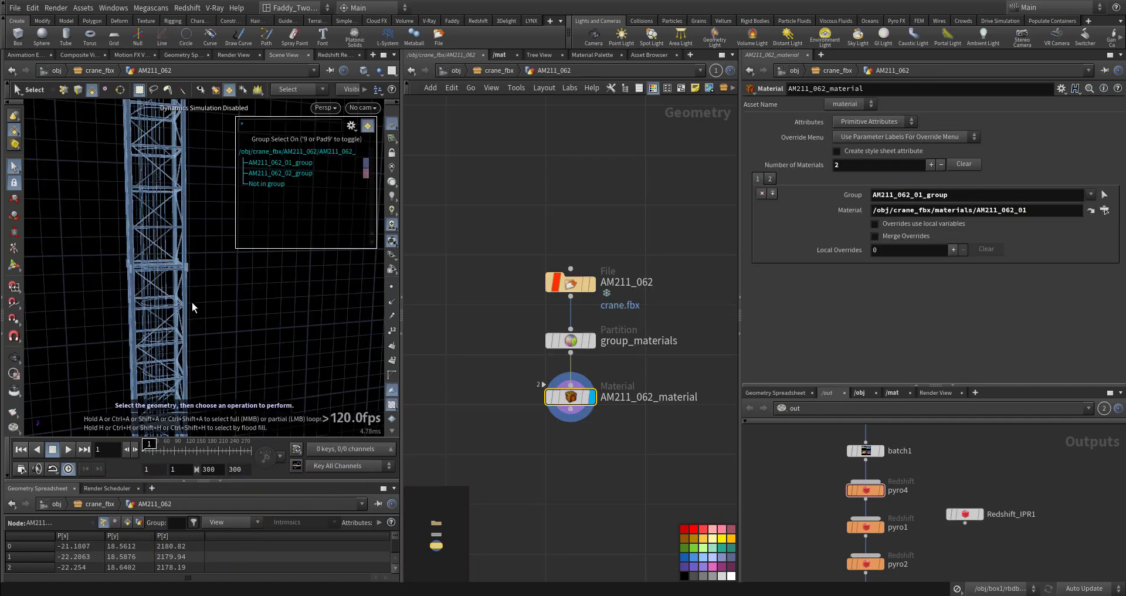
pyautogui.keyDown('alt'); pyautogui.moveTo(193, 301); pyautogui.dragTo(232, 227); pyautogui.keyUp('alt')
pyautogui.click(351, 126)
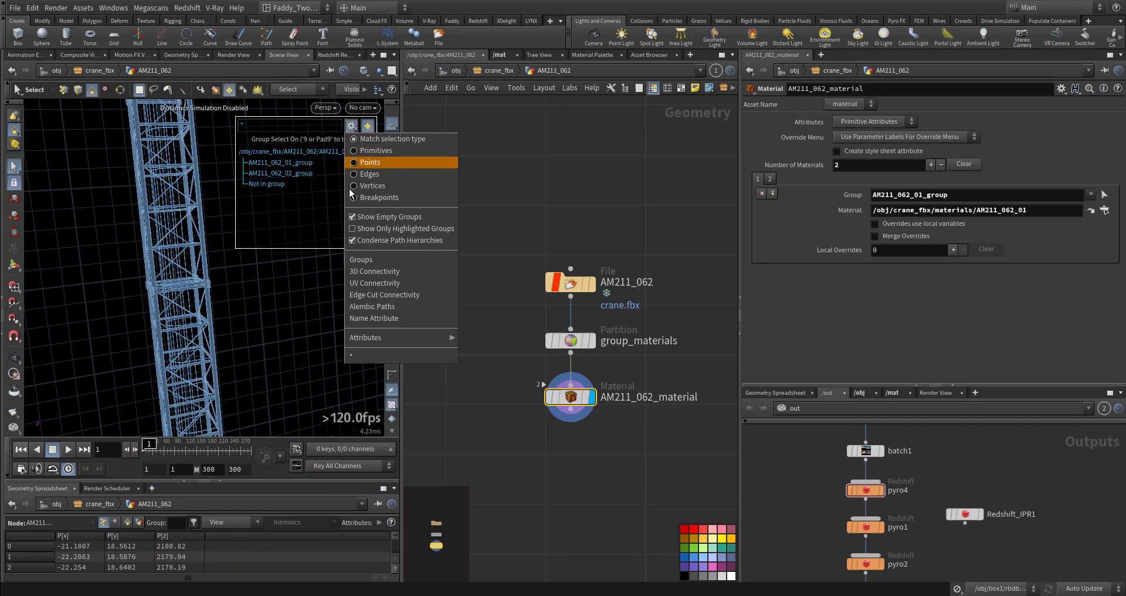
pyautogui.click(409, 276)
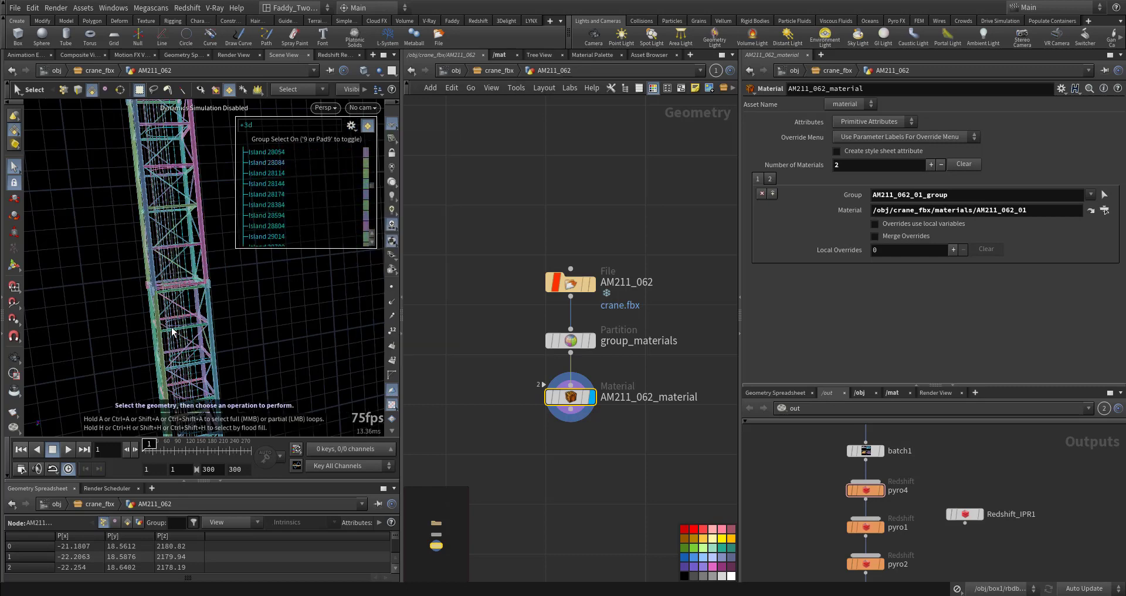
pyautogui.moveTo(172, 332)
pyautogui.keyDown('alt'); pyautogui.mouseDown()
pyautogui.moveTo(191, 337)
pyautogui.moveTo(181, 340)
pyautogui.mouseUp(); pyautogui.keyUp('alt')
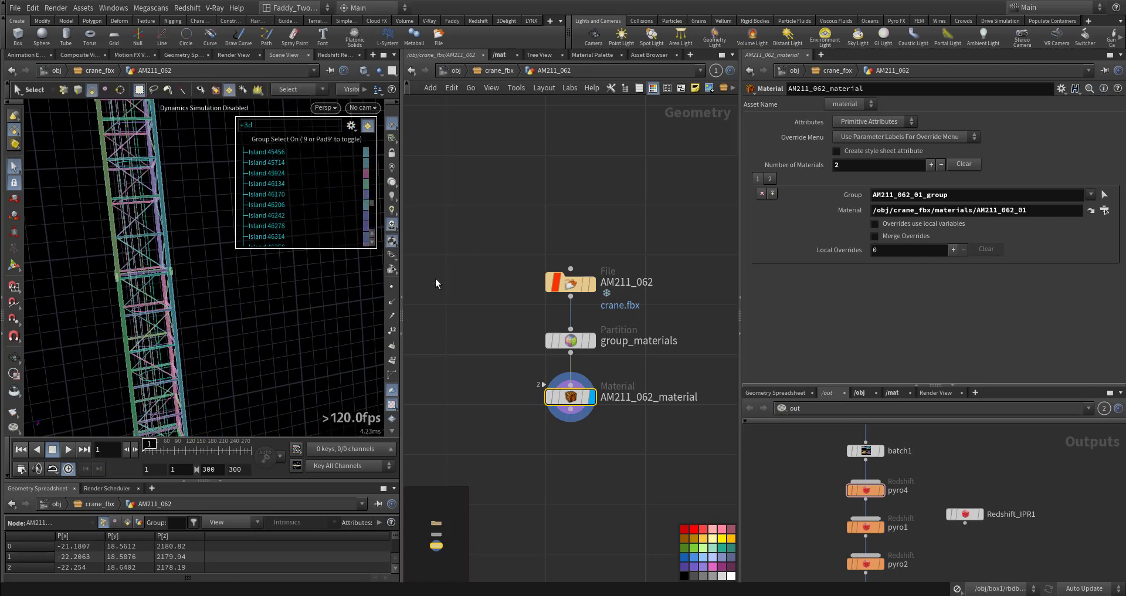
# Go back up and open the materials network to inspect the crane's two Principled Shaders
pyautogui.click(499, 70)
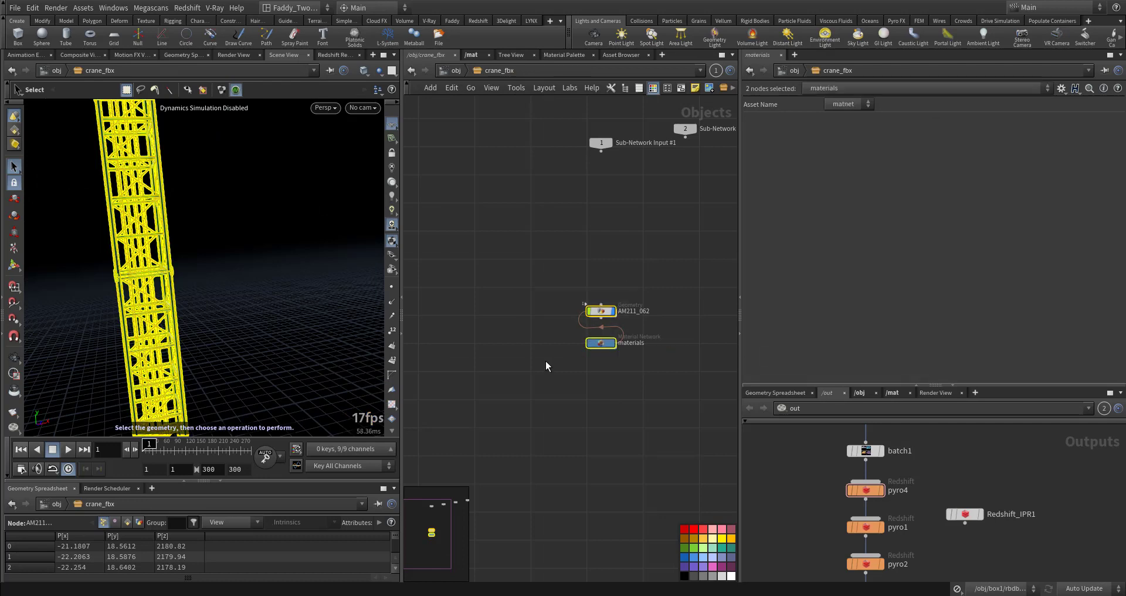
pyautogui.moveTo(555, 290); pyautogui.dragTo(618, 310)
pyautogui.moveTo(542, 301); pyautogui.dragTo(542, 303)
pyautogui.keyDown('alt'); pyautogui.moveTo(227, 305); pyautogui.dragTo(132, 338); pyautogui.keyUp('alt')
pyautogui.scroll(3, 553, 406)
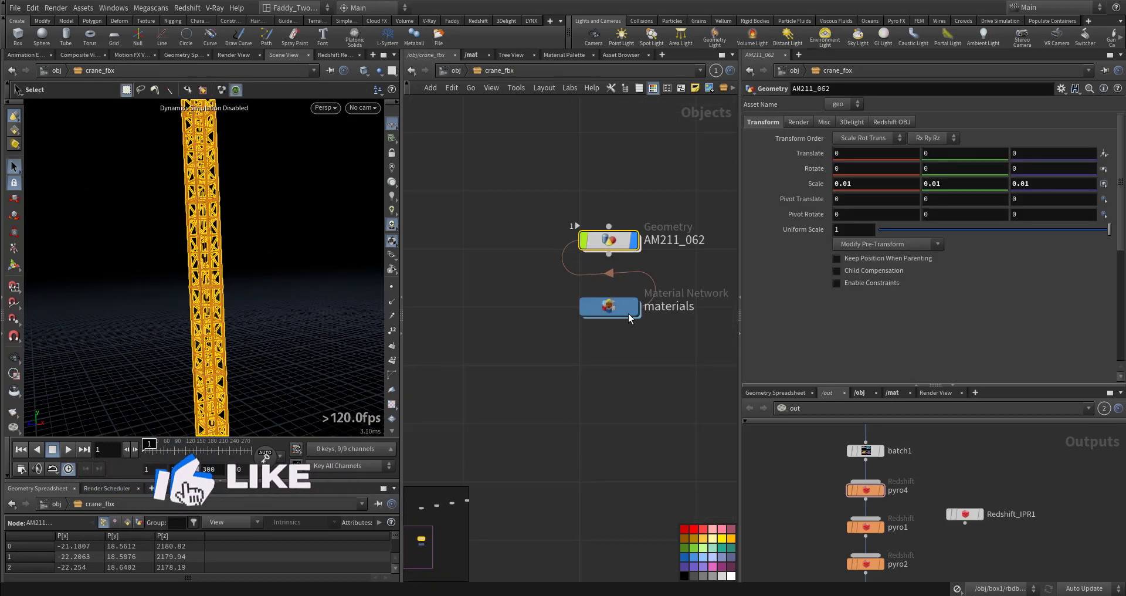
pyautogui.doubleClick(621, 313)
pyautogui.moveTo(465, 216); pyautogui.dragTo(638, 425)
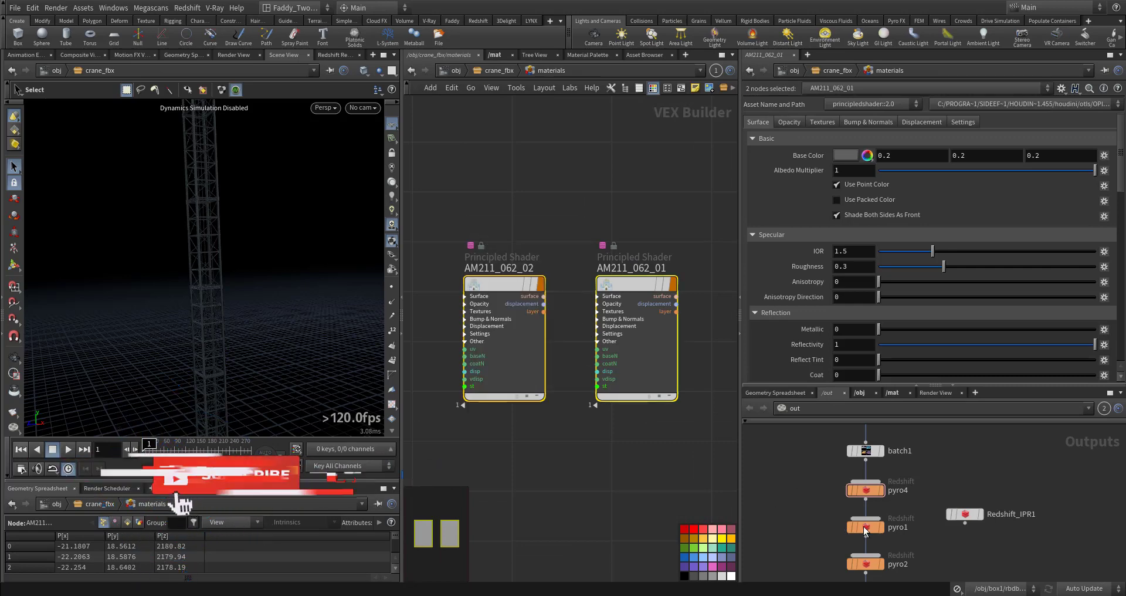
pyautogui.moveTo(960, 564); pyautogui.dragTo(961, 562)
# Return to the object level and dive into the box1 network
pyautogui.click(493, 71)
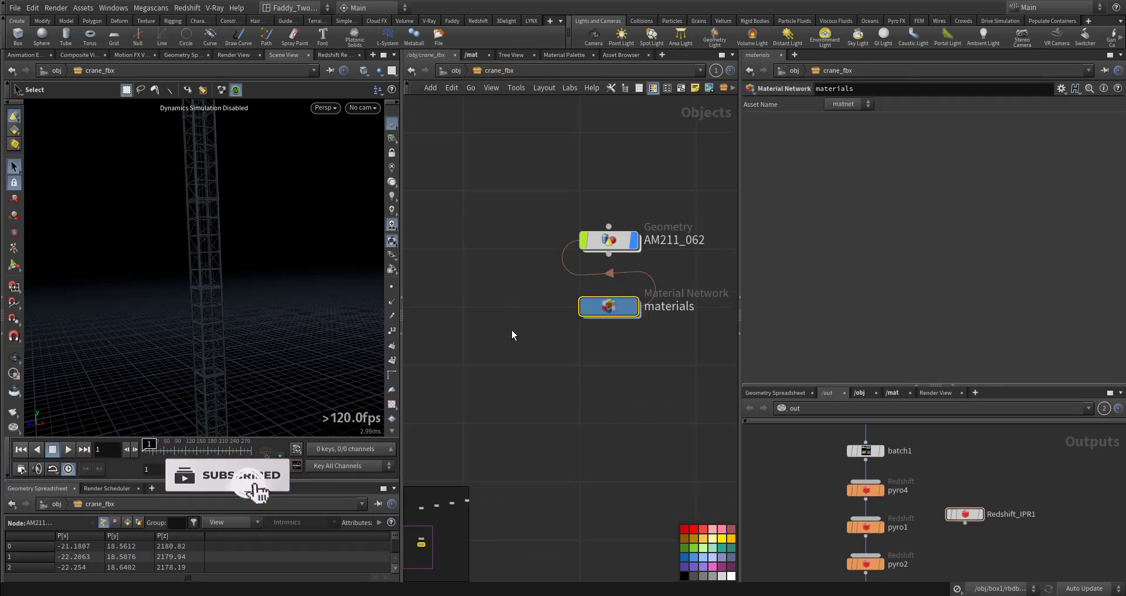
pyautogui.click(452, 71)
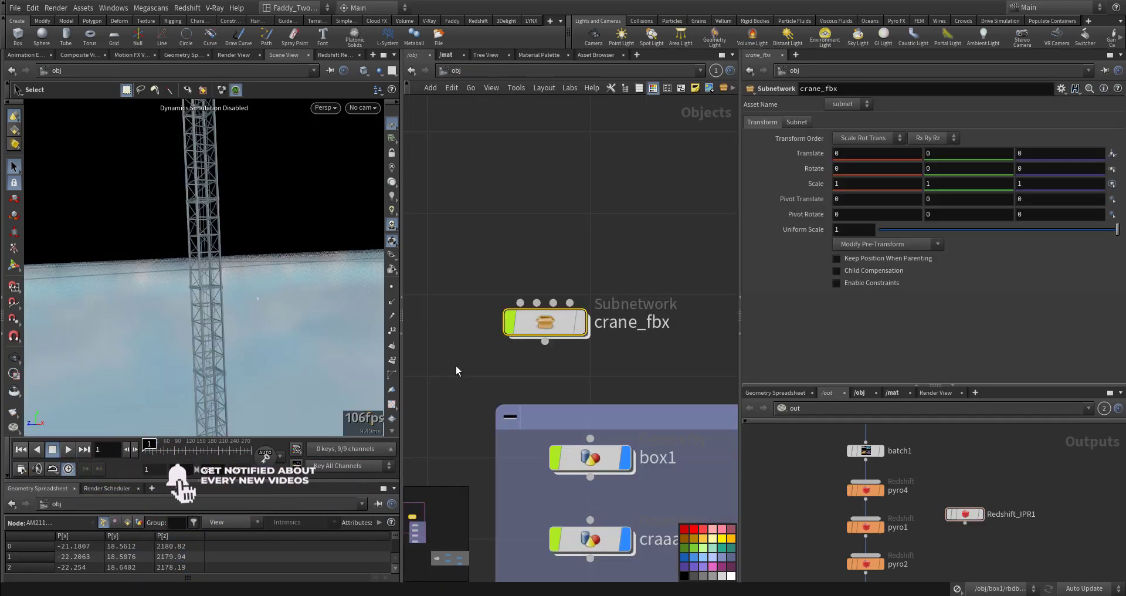
pyautogui.moveTo(459, 375); pyautogui.dragTo(534, 478, button='middle')
pyautogui.doubleClick(601, 333)
pyautogui.scroll(-10, 550, 381)
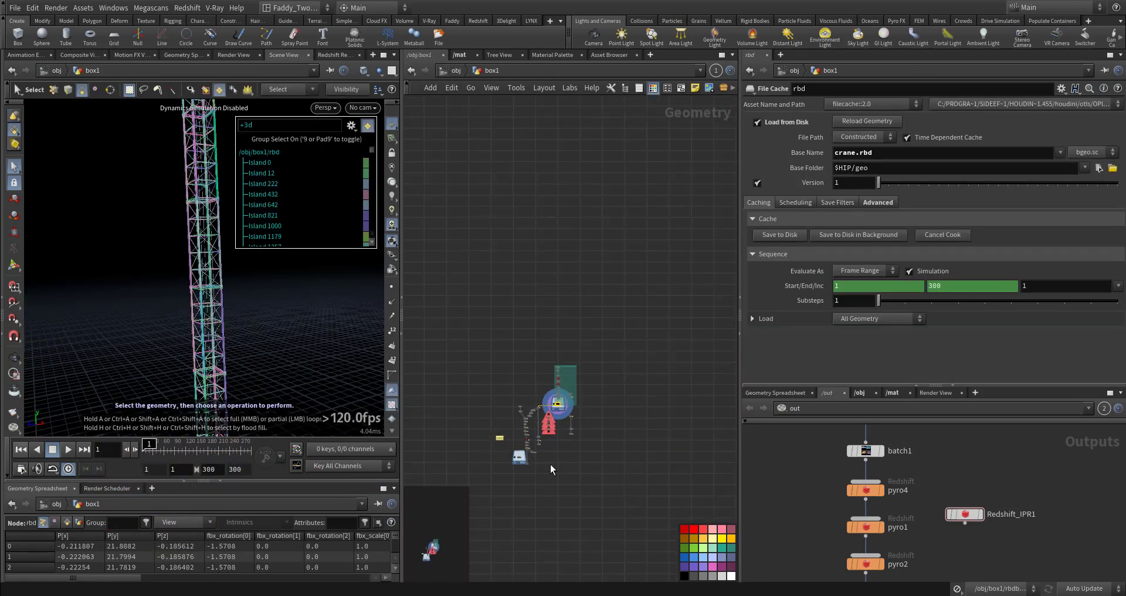
# Navigate the box1 network and select the file1 node that loads crane.fbx
pyautogui.scroll(5, 632, 390)
pyautogui.moveTo(631, 390); pyautogui.dragTo(563, 551, button='middle')
pyautogui.scroll(4, 520, 312)
pyautogui.moveTo(519, 312); pyautogui.dragTo(395, 483, button='middle')
pyautogui.scroll(6, 553, 398)
pyautogui.moveTo(635, 393); pyautogui.dragTo(698, 390, button='middle')
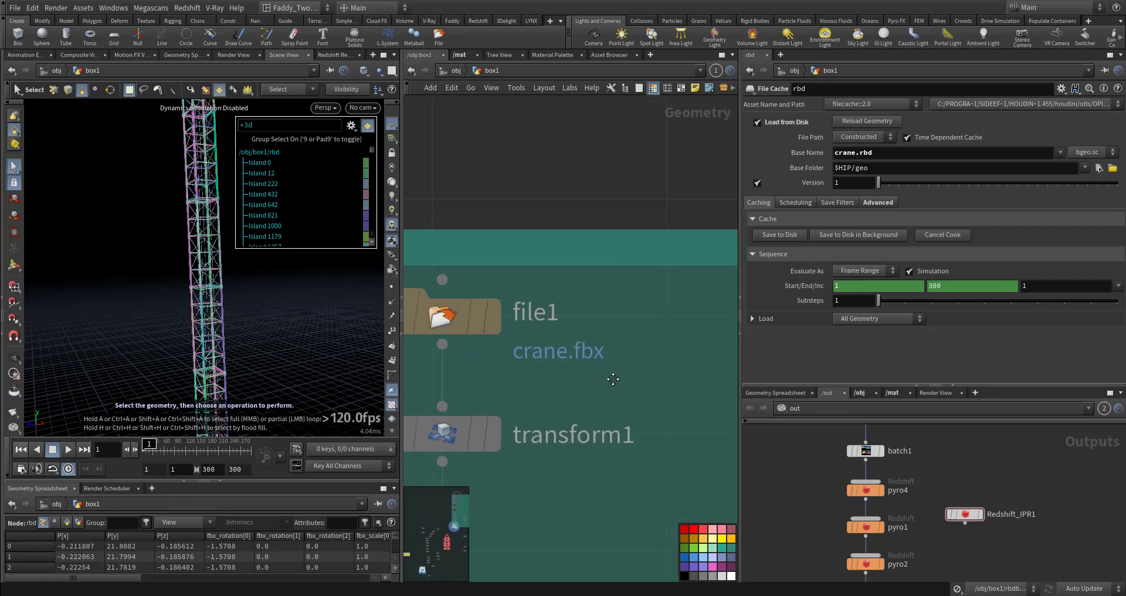
pyautogui.moveTo(610, 377); pyautogui.dragTo(703, 380, button='middle')
pyautogui.click(587, 321)
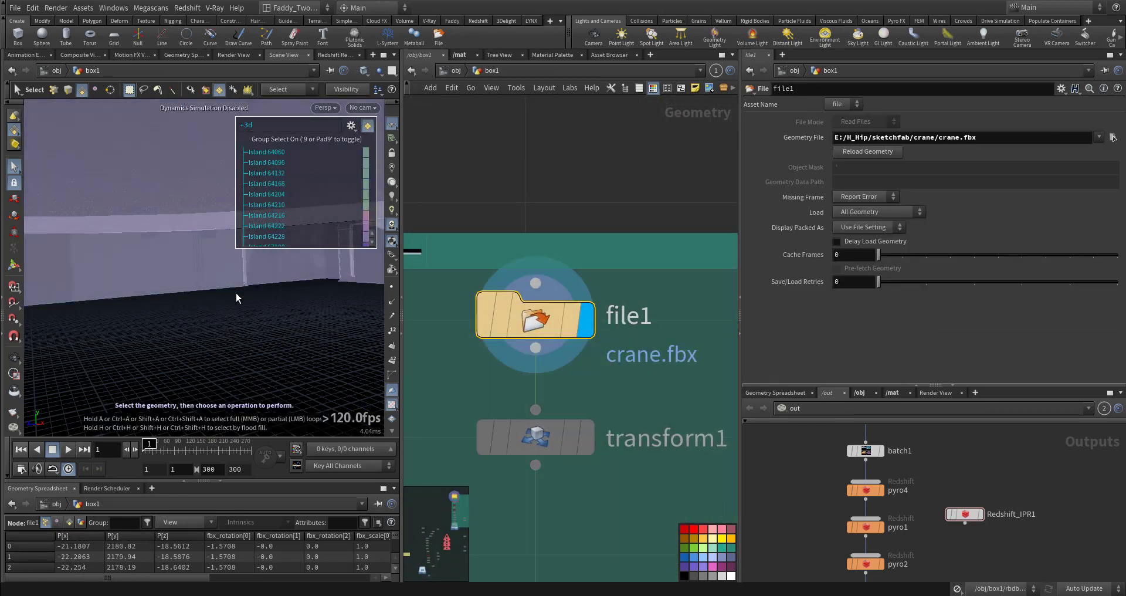
# Select transform1 and view its node information
pyautogui.press('s')
pyautogui.keyDown('alt'); pyautogui.moveTo(194, 320); pyautogui.dragTo(259, 300); pyautogui.keyUp('alt')
pyautogui.click(584, 435)
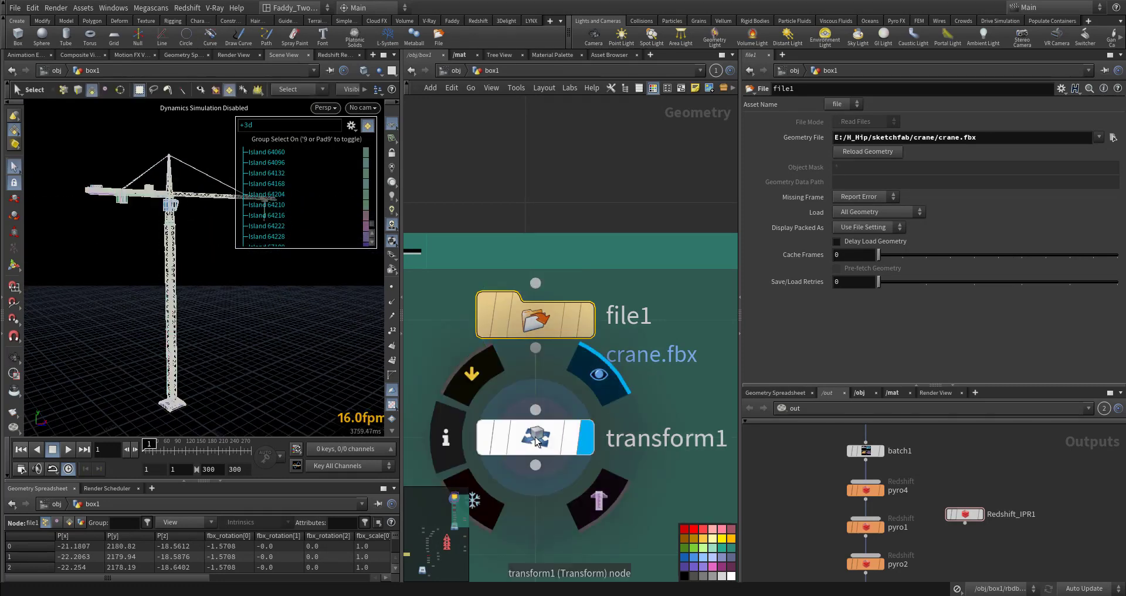
pyautogui.press('Escape')
pyautogui.keyDown('alt'); pyautogui.moveTo(162, 370); pyautogui.dragTo(205, 353); pyautogui.keyUp('alt')
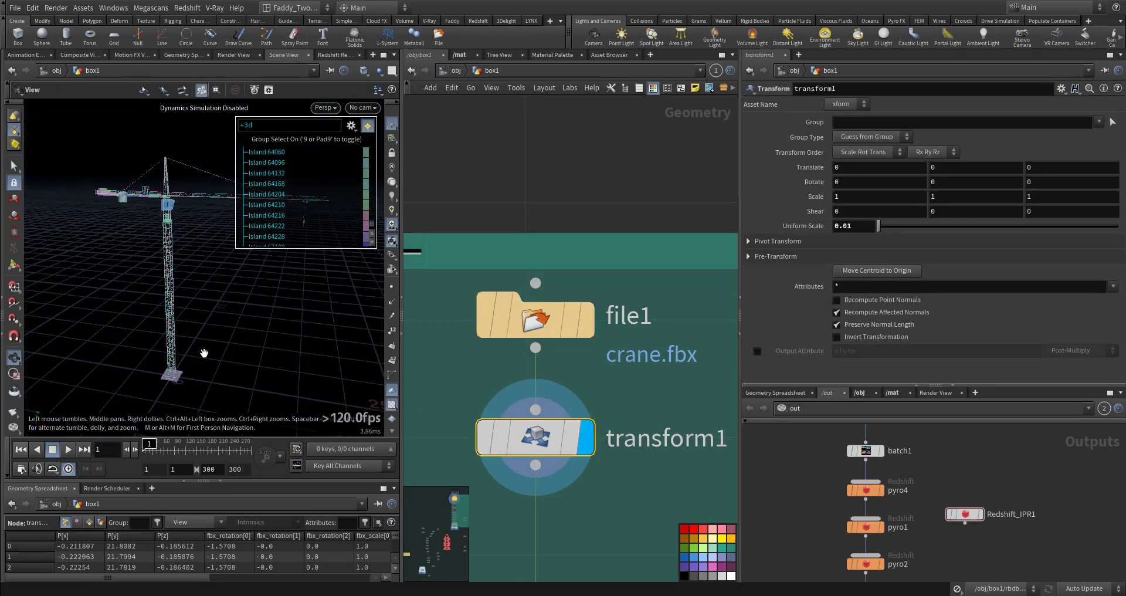
pyautogui.moveTo(548, 440); pyautogui.dragTo(593, 425, button='middle')
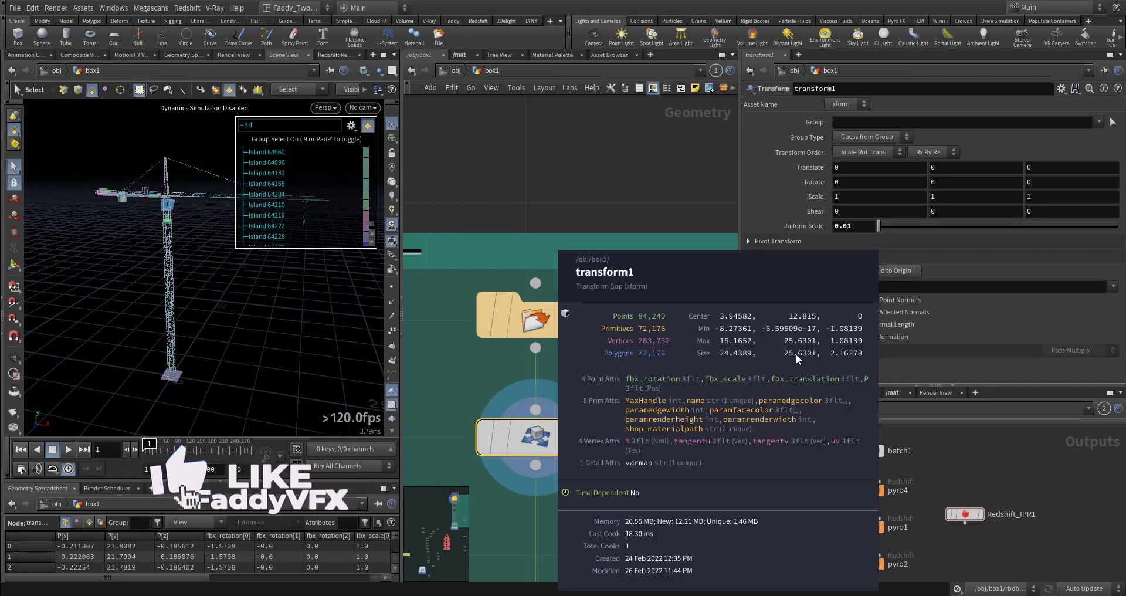
pyautogui.moveTo(796, 359); pyautogui.dragTo(785, 357, button='middle')
# Tumble around the crane in the viewport to inspect its pieces
pyautogui.keyDown('alt'); pyautogui.moveTo(189, 346); pyautogui.dragTo(153, 344); pyautogui.keyUp('alt')
pyautogui.keyDown('alt'); pyautogui.moveTo(153, 344); pyautogui.dragTo(284, 306, button='right'); pyautogui.keyUp('alt')
pyautogui.keyDown('alt'); pyautogui.moveTo(284, 307); pyautogui.dragTo(211, 390); pyautogui.keyUp('alt')
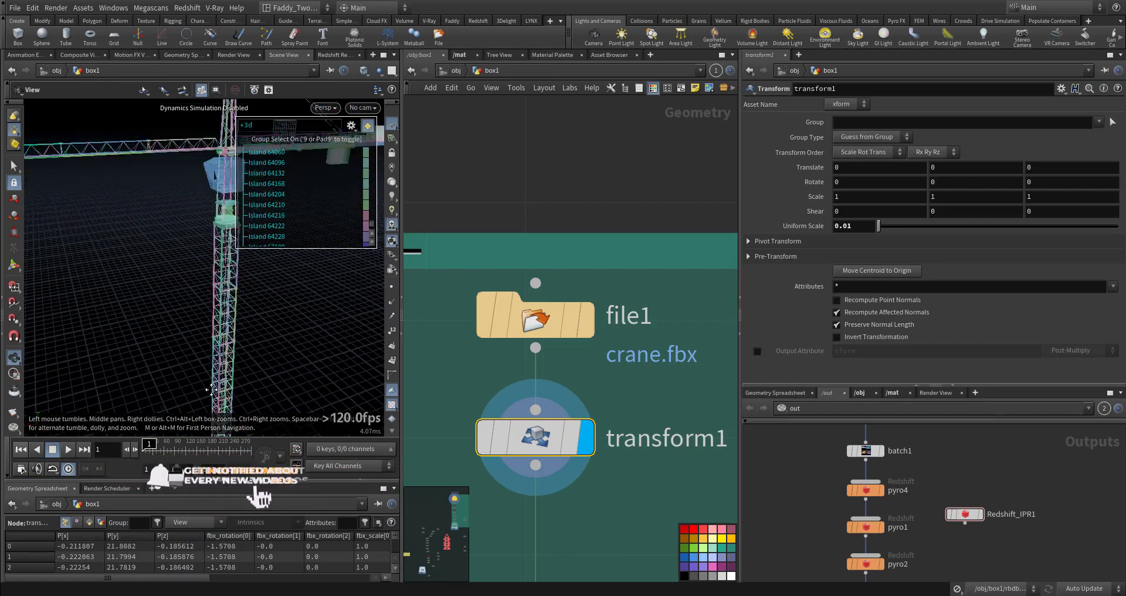
pyautogui.keyDown('alt'); pyautogui.moveTo(211, 390); pyautogui.dragTo(205, 405, button='middle'); pyautogui.keyUp('alt')
pyautogui.keyDown('alt'); pyautogui.moveTo(206, 405); pyautogui.dragTo(228, 358, button='right'); pyautogui.keyUp('alt')
pyautogui.keyDown('alt'); pyautogui.moveTo(229, 358); pyautogui.dragTo(258, 328); pyautogui.keyUp('alt')
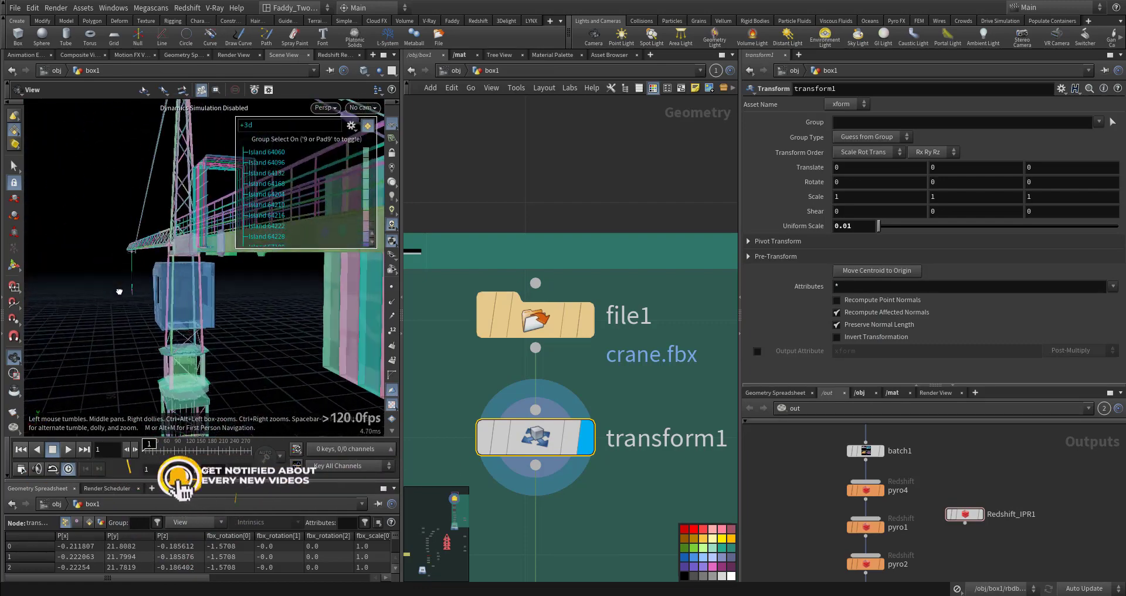
pyautogui.keyDown('alt'); pyautogui.moveTo(258, 328); pyautogui.dragTo(196, 339, button='right'); pyautogui.keyUp('alt')
pyautogui.keyDown('alt'); pyautogui.moveTo(195, 340); pyautogui.dragTo(299, 331, button='middle'); pyautogui.keyUp('alt')
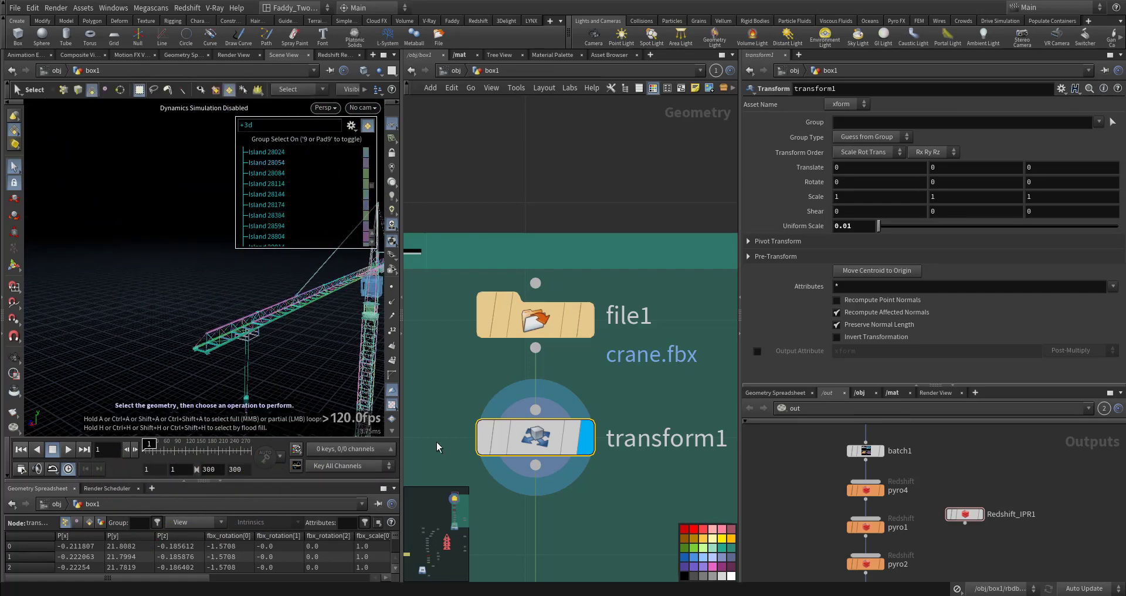
# Select the connectivity1 node and review its class attribute settings
pyautogui.moveTo(615, 516); pyautogui.dragTo(598, 396, button='middle')
pyautogui.moveTo(635, 537); pyautogui.dragTo(589, 337, button='middle')
pyautogui.click(524, 385)
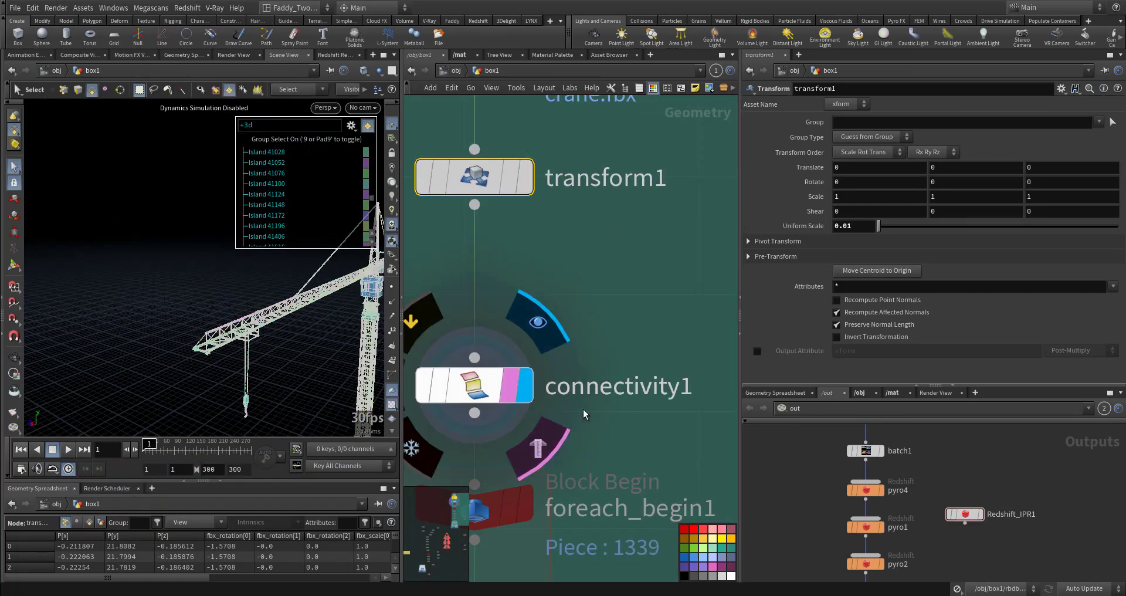
pyautogui.moveTo(583, 410); pyautogui.dragTo(659, 322, button='middle')
pyautogui.click(490, 287)
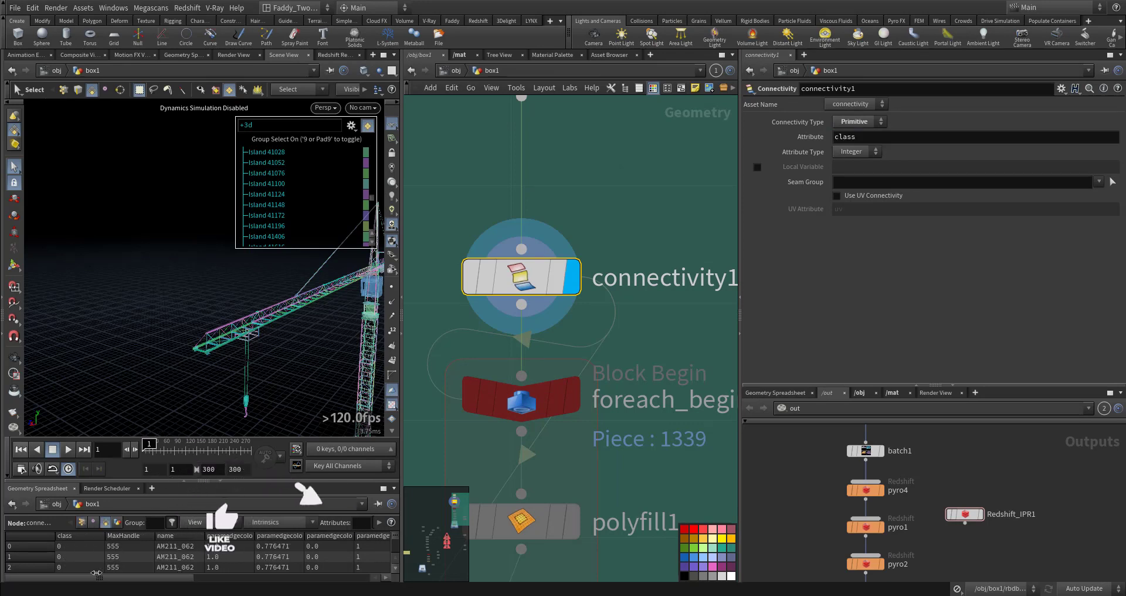
# Add a For-Each Connected Piece loop beside the existing loop
pyautogui.scroll(-3, 74, 553)
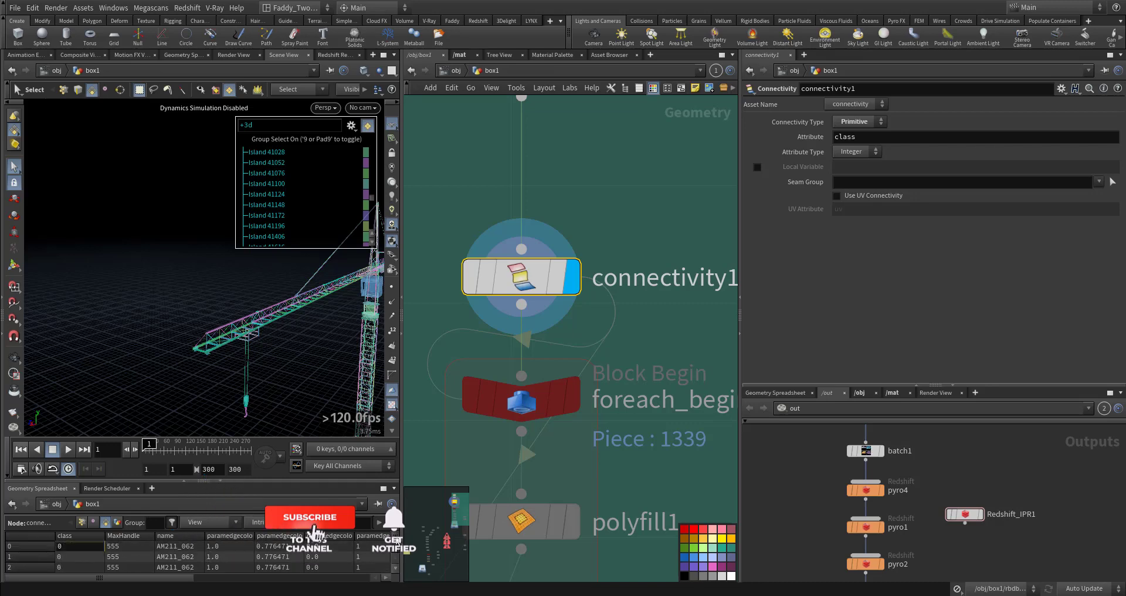
pyautogui.scroll(-5, 620, 338)
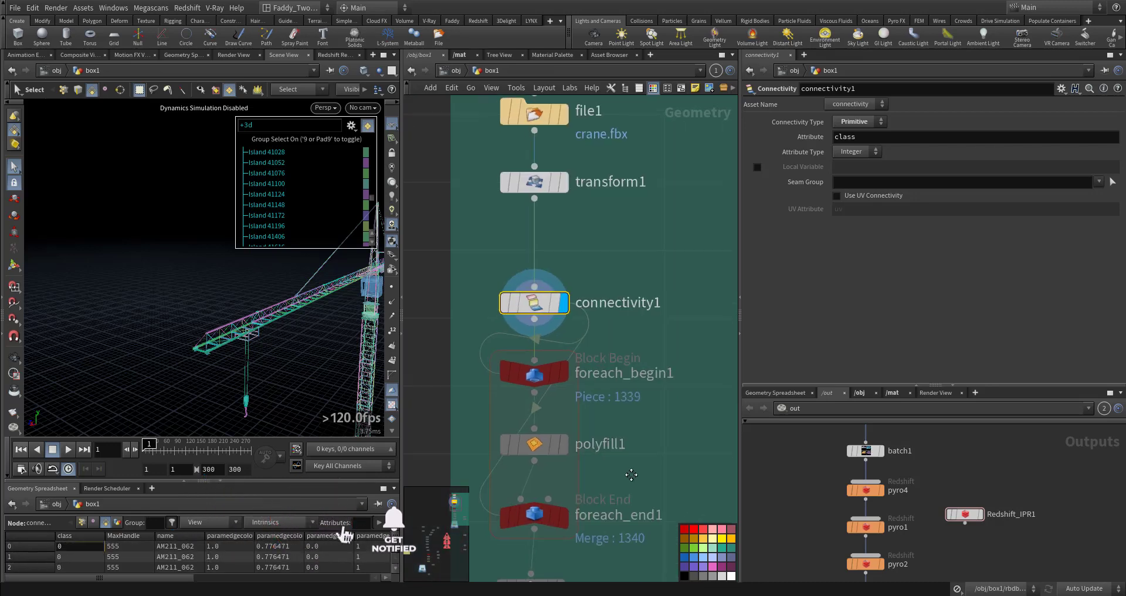
pyautogui.scroll(2, 633, 340)
pyautogui.moveTo(490, 332); pyautogui.dragTo(654, 322, button='middle')
pyautogui.press('Tab')
pyautogui.write('fore')
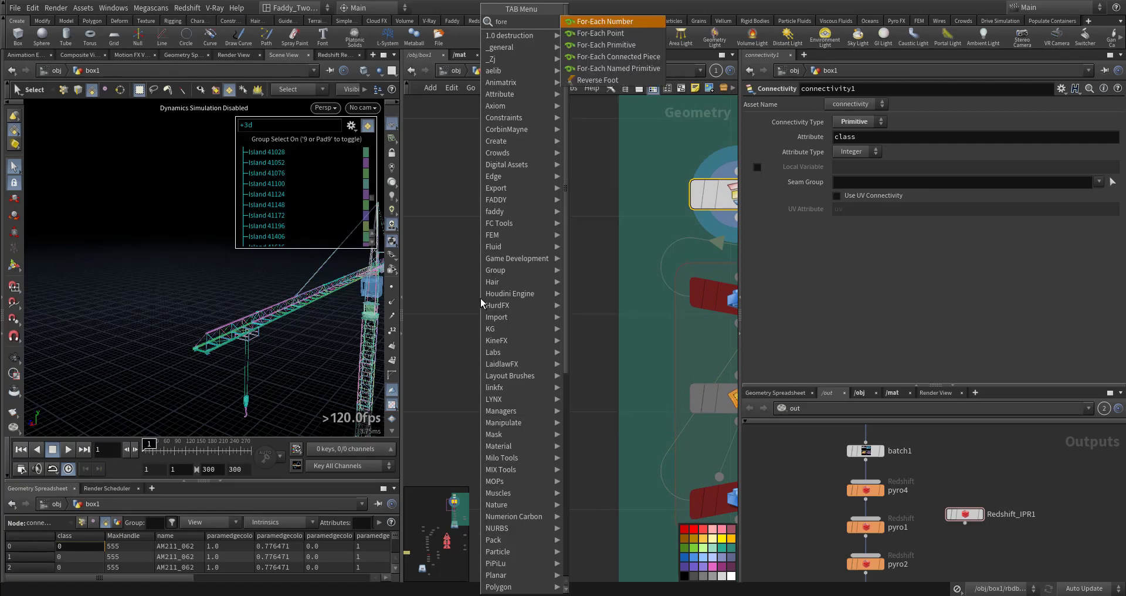
pyautogui.click(638, 58)
pyautogui.click(486, 296)
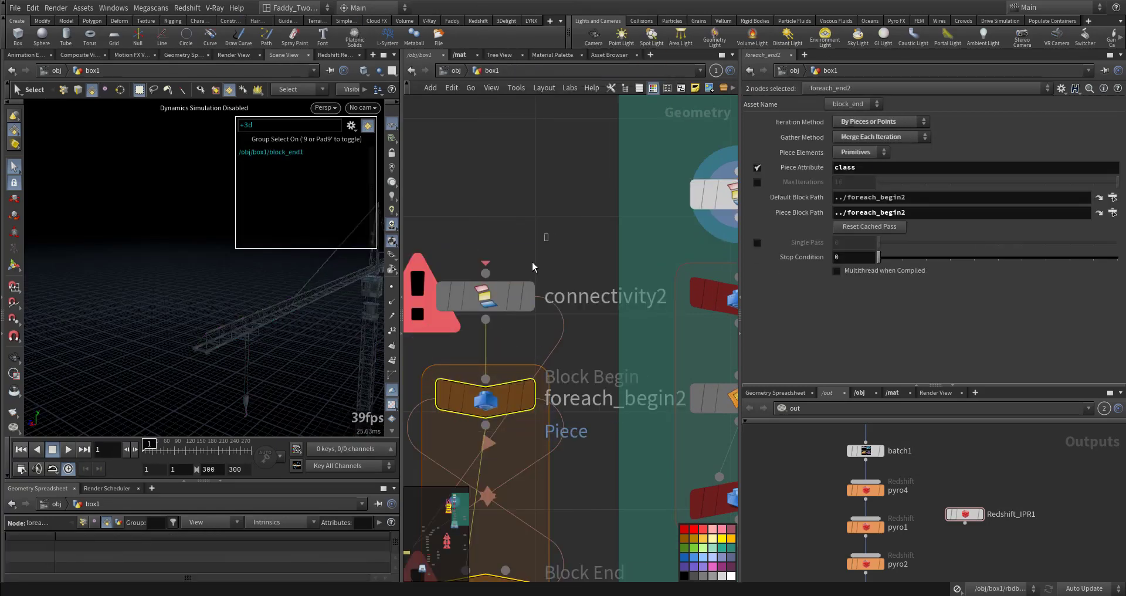
# Delete the foreach_end2 node from the new loop
pyautogui.doubleClick(861, 141)
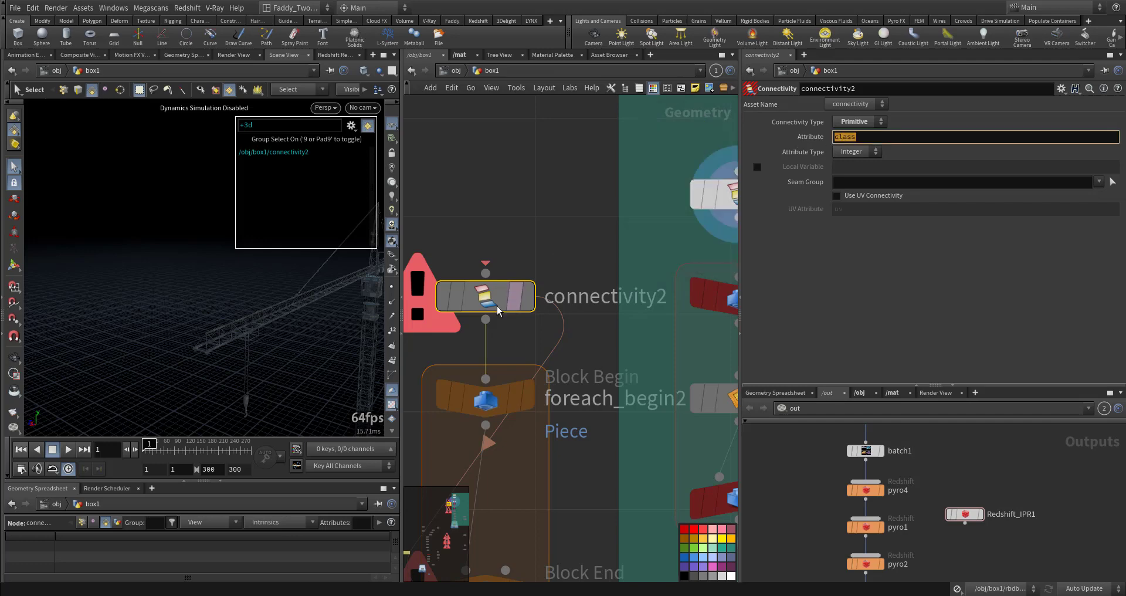
pyautogui.moveTo(598, 468); pyautogui.dragTo(606, 378, button='middle')
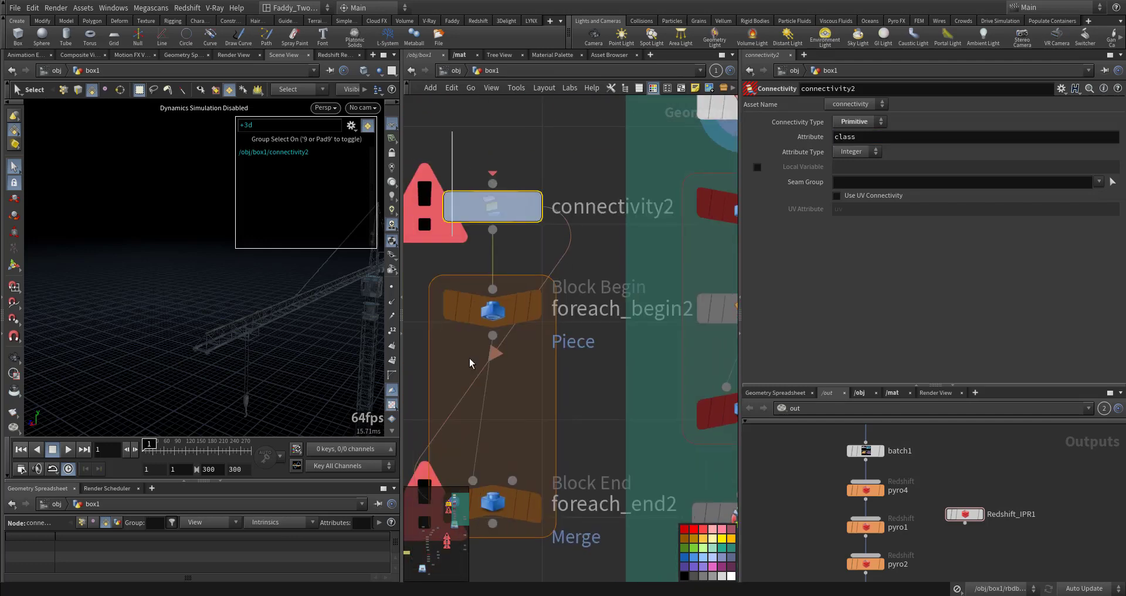
pyautogui.moveTo(516, 505); pyautogui.dragTo(518, 507)
pyautogui.press('Delete')
# Add a Delete node branching off the imported crane geometry
pyautogui.moveTo(568, 367); pyautogui.dragTo(495, 390, button='middle')
pyautogui.press('Tab')
pyautogui.write('del')
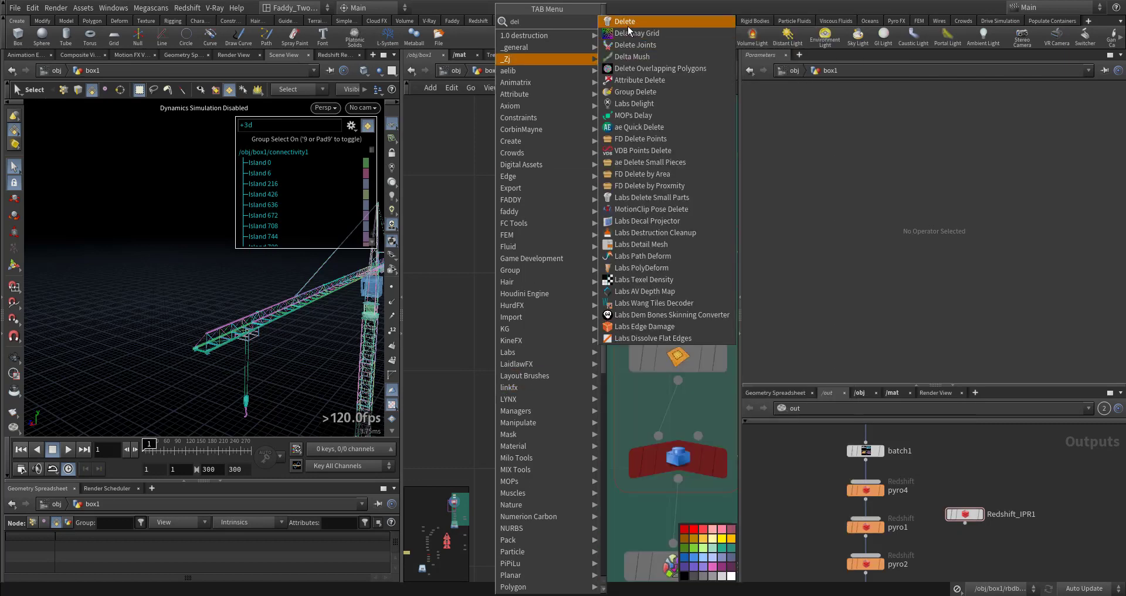
pyautogui.click(623, 25)
pyautogui.click(479, 376)
pyautogui.click(645, 198)
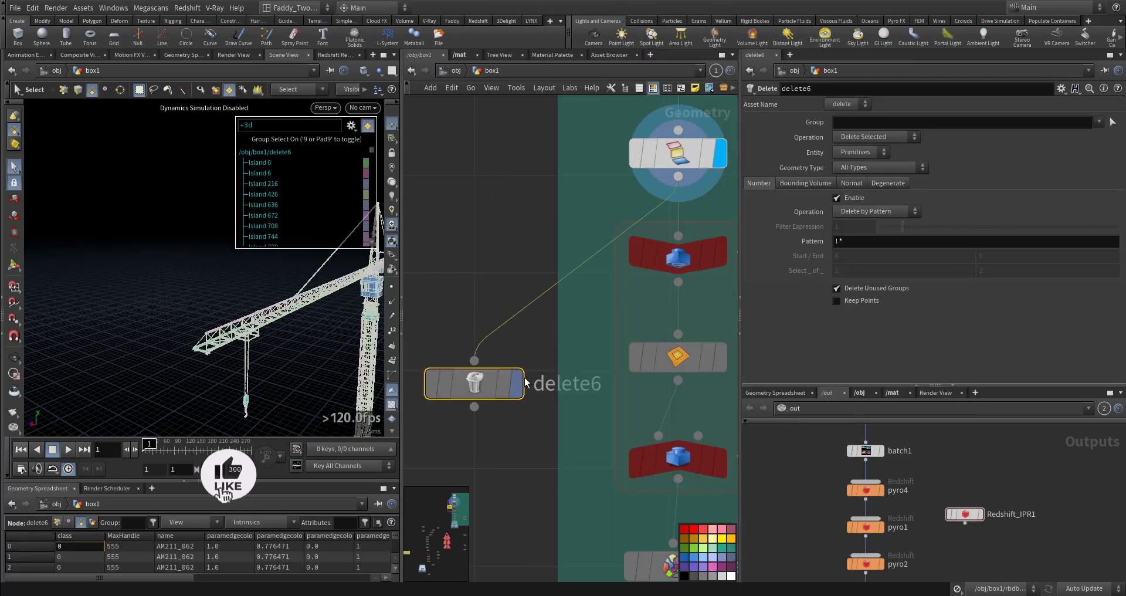
# Display the Delete node, select one beam piece on the crane and blast away everything except that piece
pyautogui.click(517, 383)
pyautogui.keyDown('alt'); pyautogui.moveTo(255, 328); pyautogui.dragTo(233, 327); pyautogui.keyUp('alt')
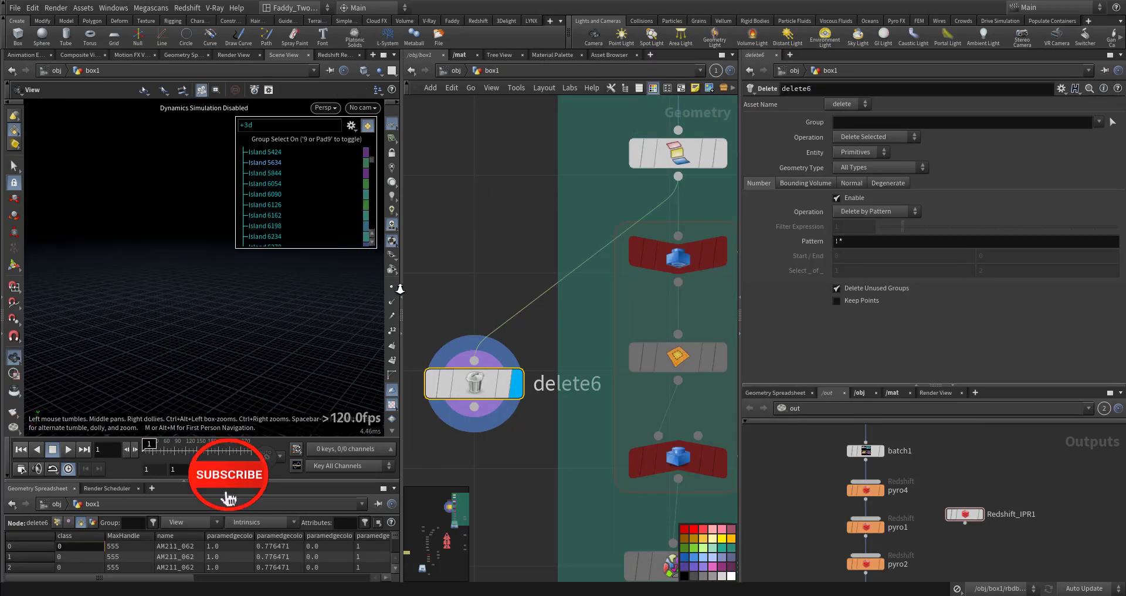
pyautogui.press('g')
pyautogui.moveTo(198, 328); pyautogui.dragTo(221, 289, button='right')
pyautogui.press('s')
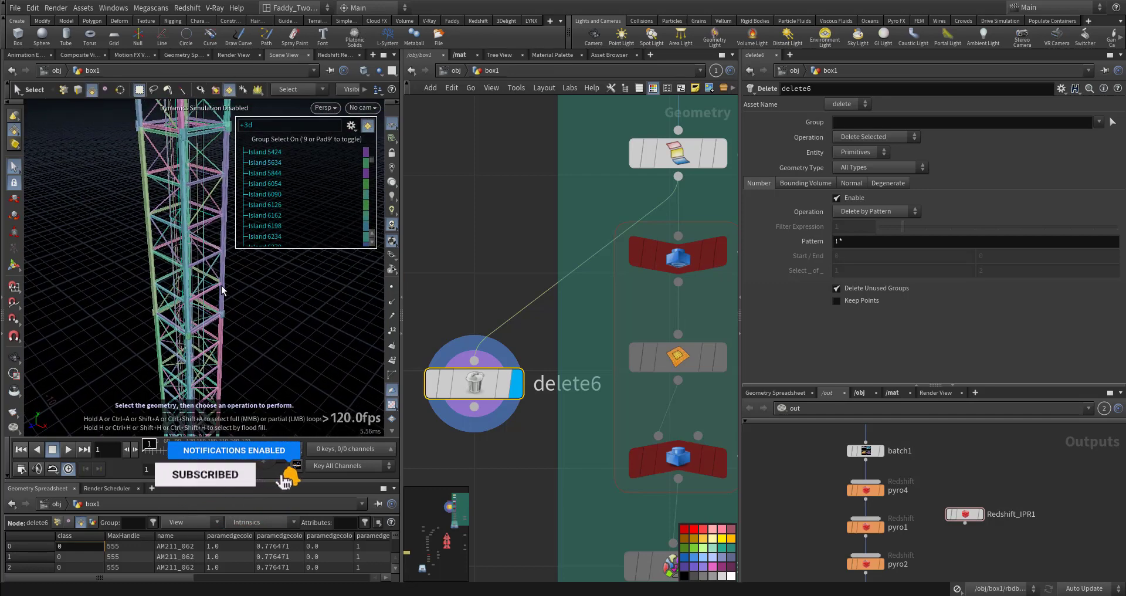
pyautogui.click(164, 282)
pyautogui.press('Delete')
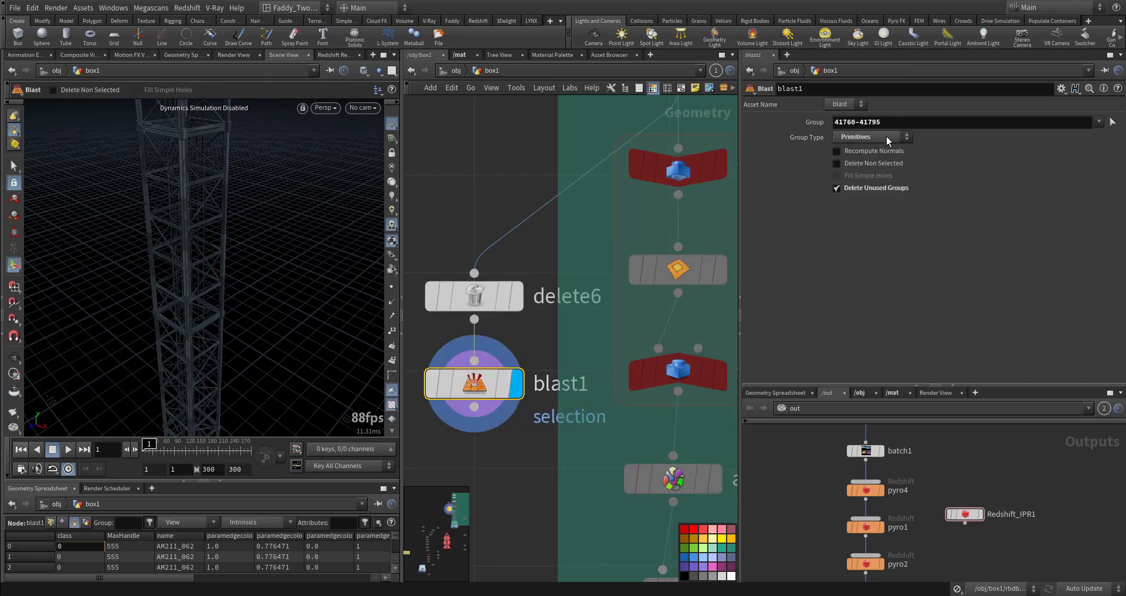
pyautogui.click(837, 163)
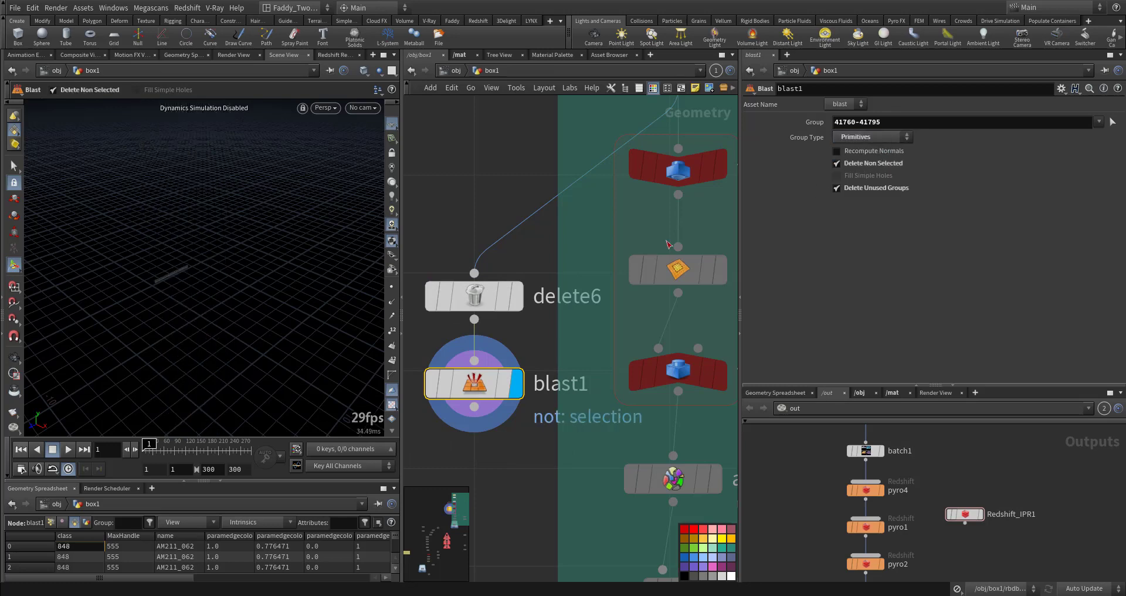
# Frame the isolated beam piece to inspect it, then delete both the Delete and Blast nodes
pyautogui.press('f')
pyautogui.moveTo(149, 337); pyautogui.dragTo(249, 319)
pyautogui.moveTo(497, 332); pyautogui.dragTo(507, 280, button='middle')
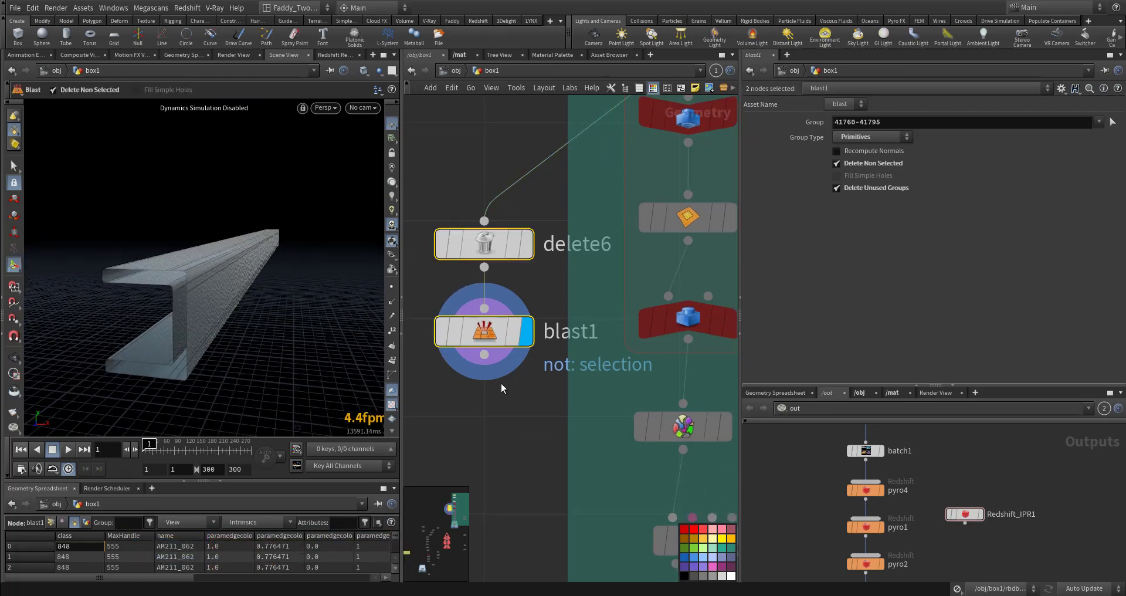
pyautogui.press('Delete')
# Display the polyfill node inside the first for-each loop and inspect its result in the viewport
pyautogui.scroll(-3, 485, 357)
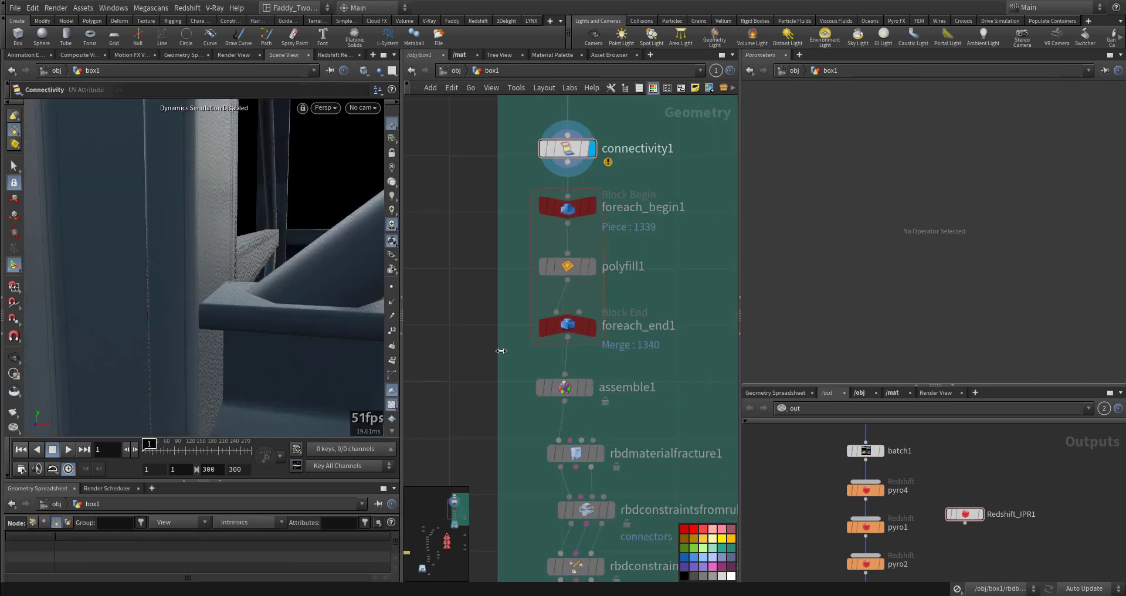
pyautogui.moveTo(519, 352); pyautogui.dragTo(554, 476, button='middle')
pyautogui.moveTo(476, 420); pyautogui.dragTo(468, 363, button='middle')
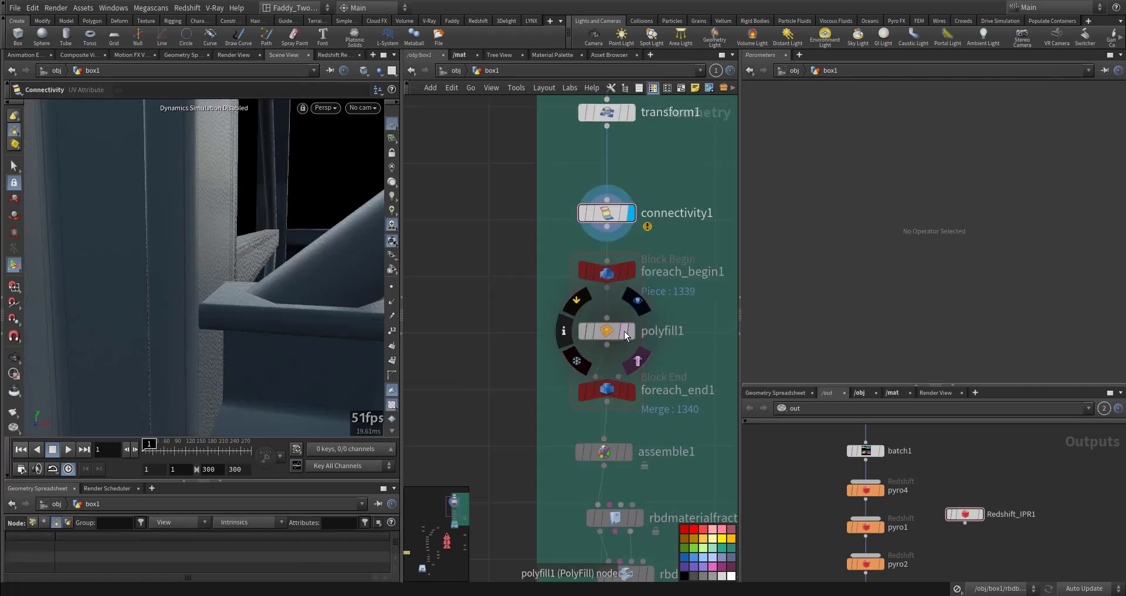
pyautogui.click(631, 330)
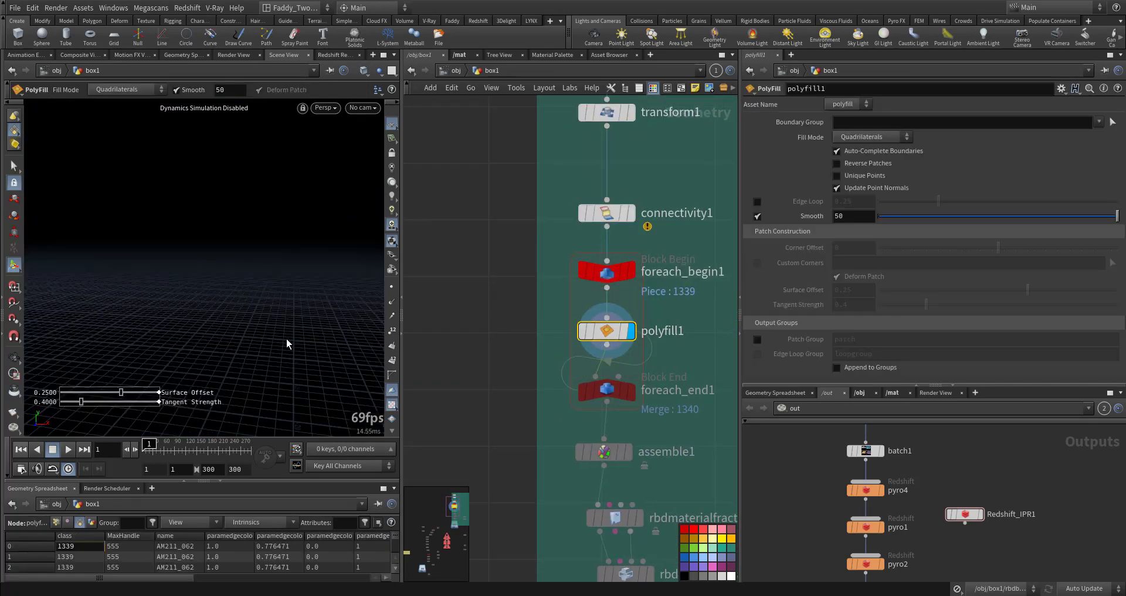
pyautogui.moveTo(267, 317); pyautogui.dragTo(199, 289)
pyautogui.moveTo(361, 242)
pyautogui.mouseDown()
pyautogui.moveTo(272, 258)
pyautogui.moveTo(302, 267)
pyautogui.moveTo(261, 274)
pyautogui.moveTo(216, 259)
pyautogui.moveTo(234, 264)
pyautogui.moveTo(162, 213)
pyautogui.moveTo(150, 231)
pyautogui.moveTo(179, 228)
pyautogui.mouseUp()
pyautogui.press('Return')
# Display the foreach_end1 and assemble1 nodes in turn and orbit the crane to inspect their output
pyautogui.moveTo(503, 432); pyautogui.dragTo(496, 366, button='middle')
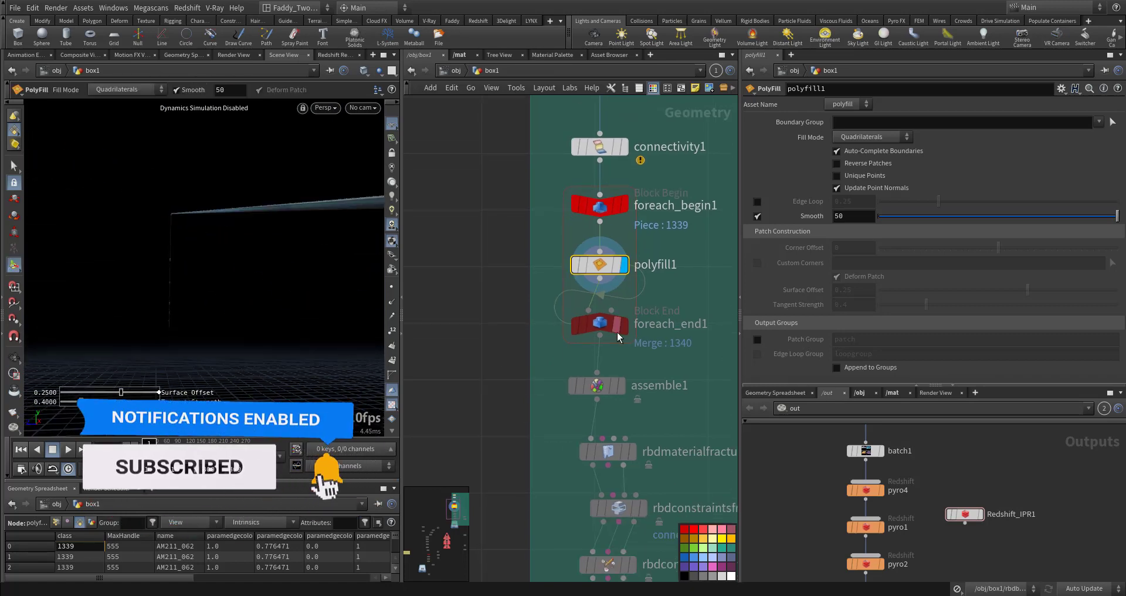
pyautogui.click(624, 326)
pyautogui.click(599, 325)
pyautogui.keyDown('alt'); pyautogui.moveTo(191, 352); pyautogui.dragTo(149, 359, button='right'); pyautogui.keyUp('alt')
pyautogui.keyDown('alt'); pyautogui.moveTo(148, 358); pyautogui.dragTo(101, 347); pyautogui.keyUp('alt')
pyautogui.keyDown('alt'); pyautogui.moveTo(101, 347); pyautogui.dragTo(181, 307, button='right'); pyautogui.keyUp('alt')
pyautogui.keyDown('alt'); pyautogui.moveTo(181, 306); pyautogui.dragTo(219, 333); pyautogui.keyUp('alt')
pyautogui.keyDown('alt'); pyautogui.moveTo(219, 333); pyautogui.dragTo(185, 309, button='middle'); pyautogui.keyUp('alt')
pyautogui.keyDown('alt'); pyautogui.moveTo(185, 309); pyautogui.dragTo(176, 310); pyautogui.keyUp('alt')
pyautogui.moveTo(512, 433); pyautogui.dragTo(502, 345, button='middle')
pyautogui.click(610, 301)
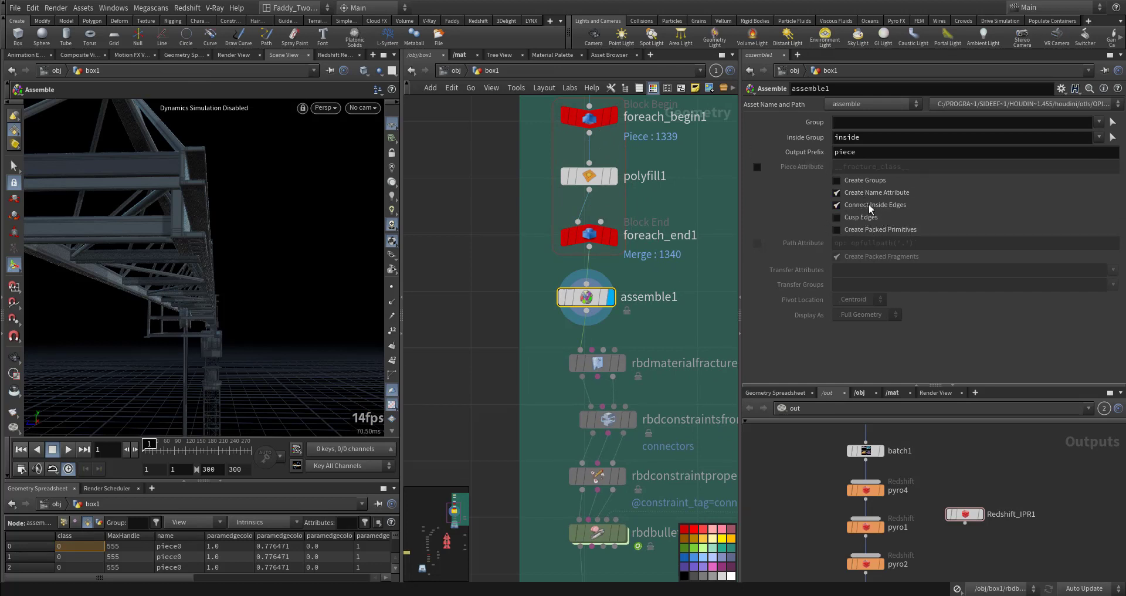
# Display rbdmaterialfracture1 and review its Constraints settings while orbiting the crane
pyautogui.click(473, 405)
pyautogui.moveTo(472, 404); pyautogui.dragTo(452, 339, button='middle')
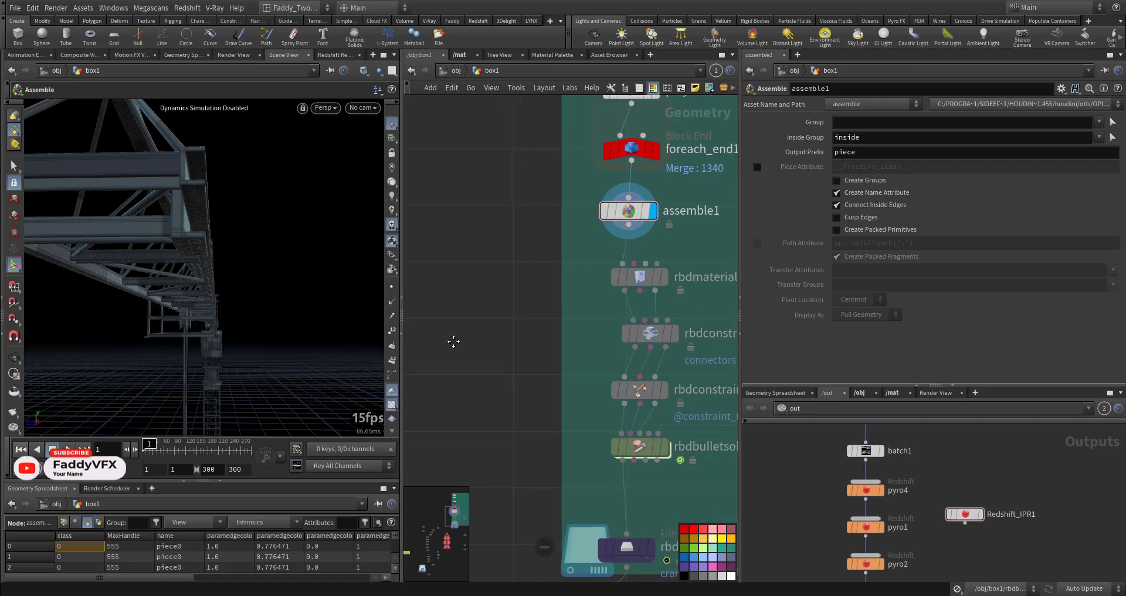
pyautogui.moveTo(643, 261); pyautogui.dragTo(502, 320)
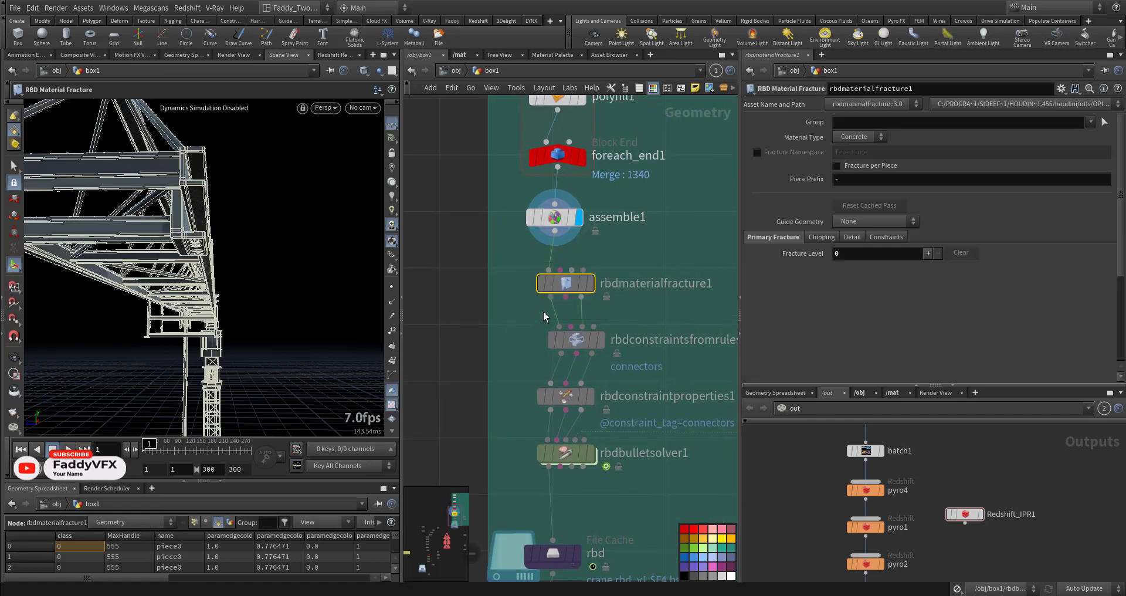
pyautogui.click(591, 283)
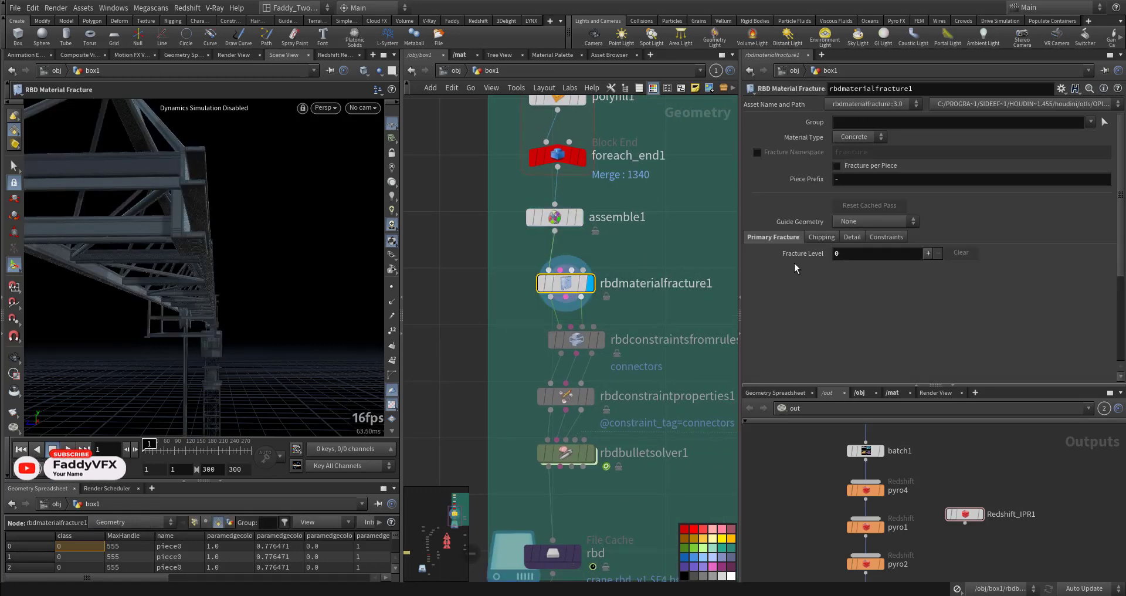
pyautogui.click(882, 238)
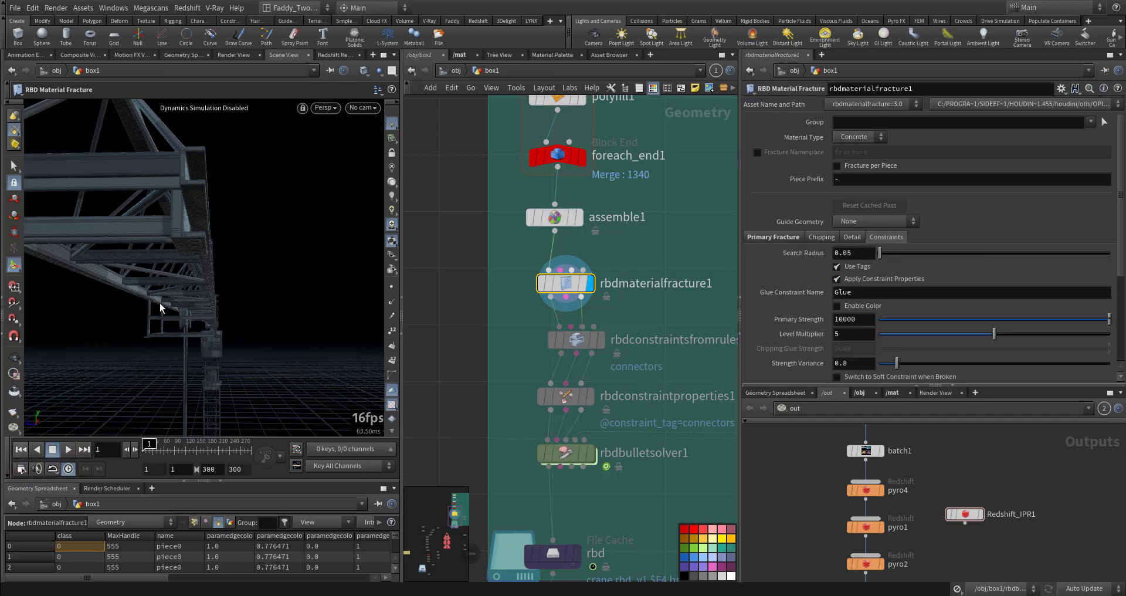
pyautogui.scroll(-5, 153, 312)
pyautogui.keyDown('alt'); pyautogui.moveTo(148, 314); pyautogui.dragTo(191, 321); pyautogui.keyUp('alt')
pyautogui.scroll(4, 191, 321)
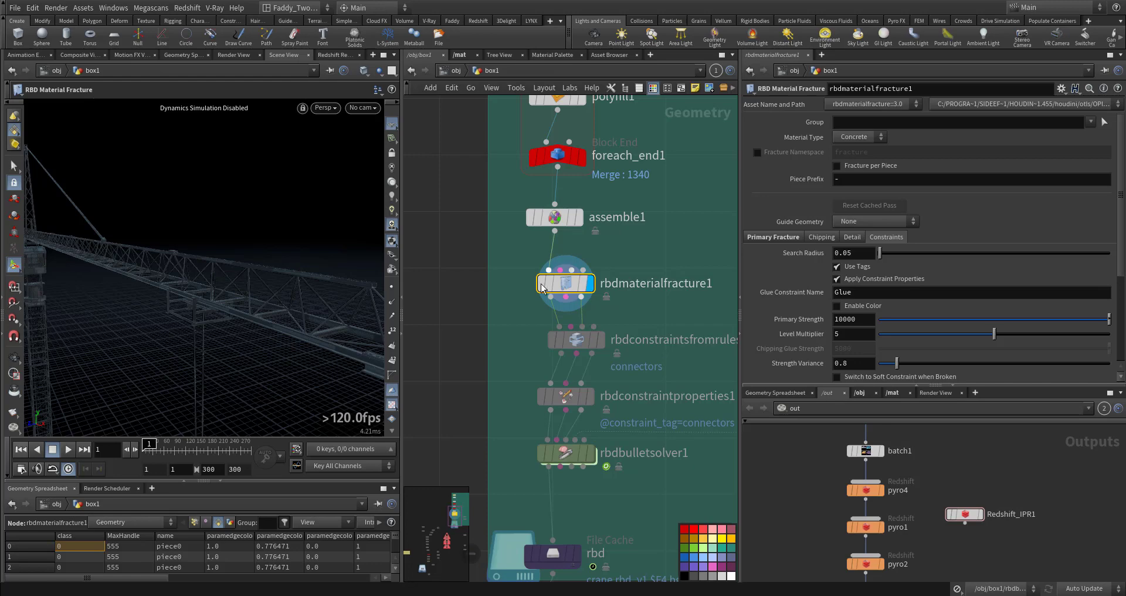
pyautogui.moveTo(245, 335); pyautogui.dragTo(273, 306)
pyautogui.moveTo(499, 358); pyautogui.dragTo(458, 324, button='middle')
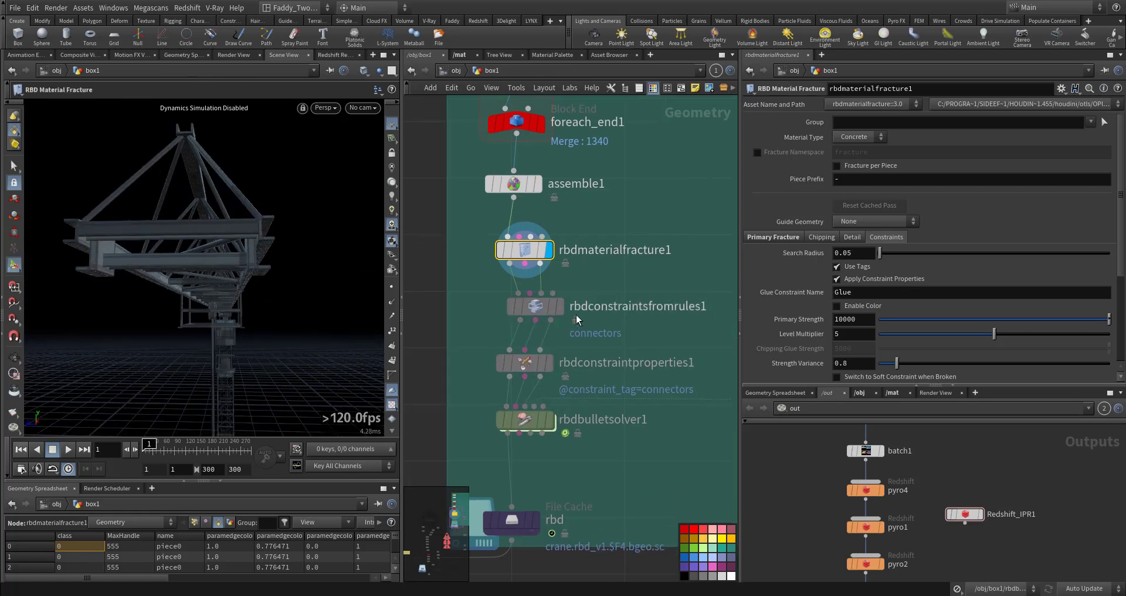
# Display rbdconstraintsfromrules1 and clear the connectors entry from its Tag field
pyautogui.click(559, 311)
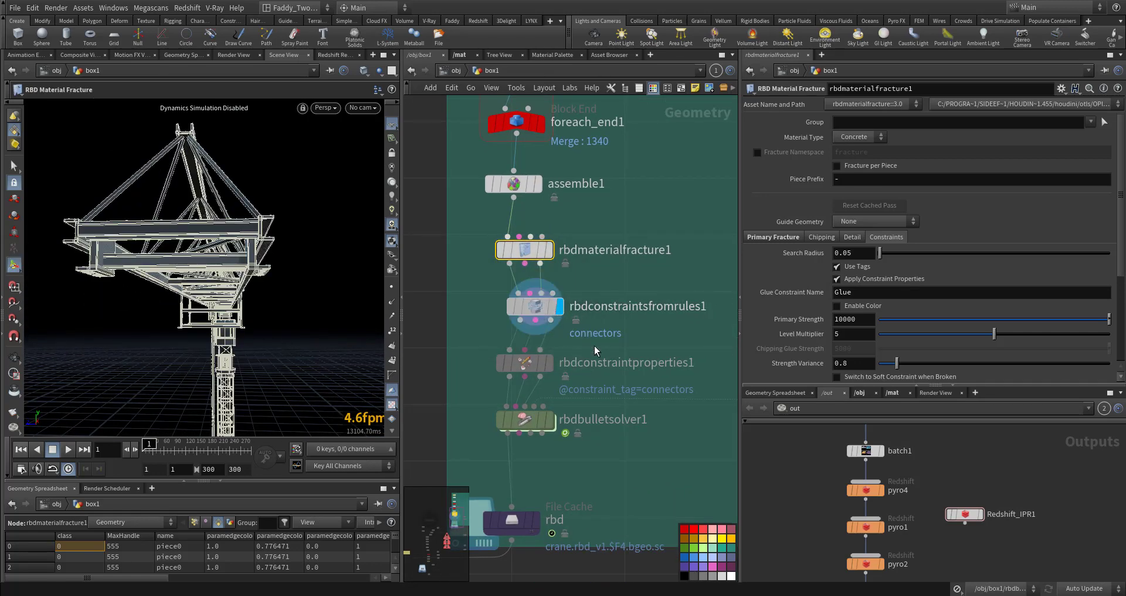
pyautogui.click(649, 329)
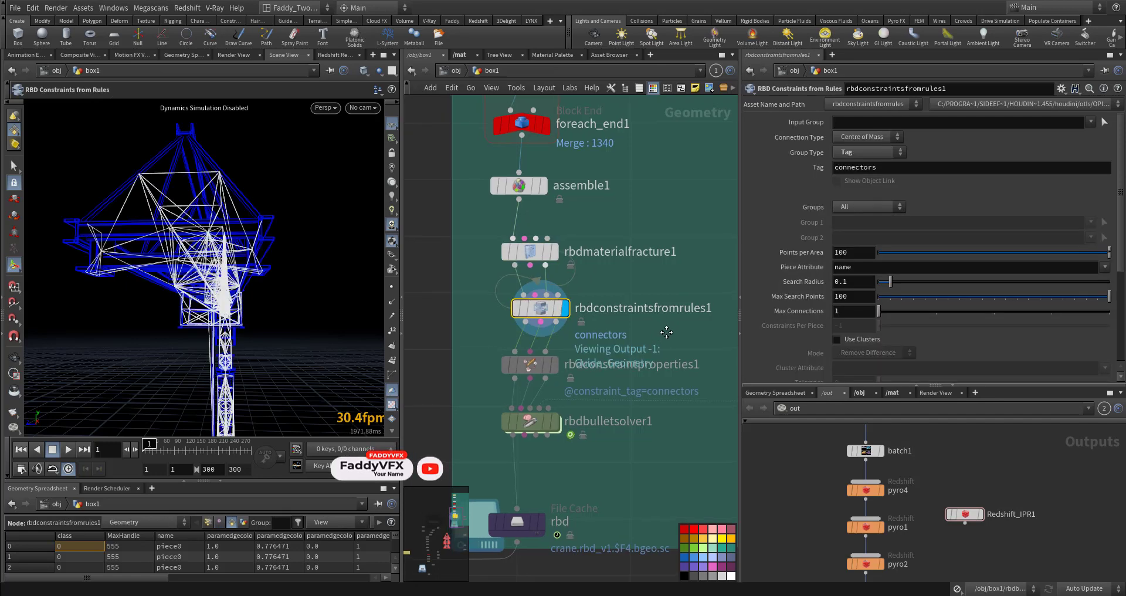
pyautogui.scroll(5, 638, 328)
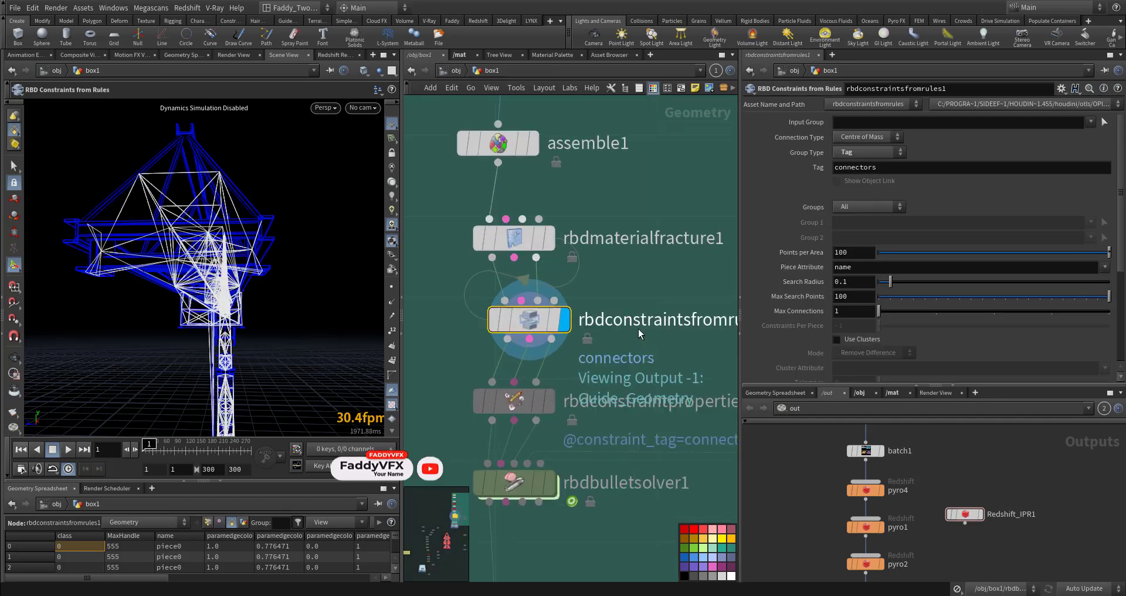
pyautogui.click(891, 165)
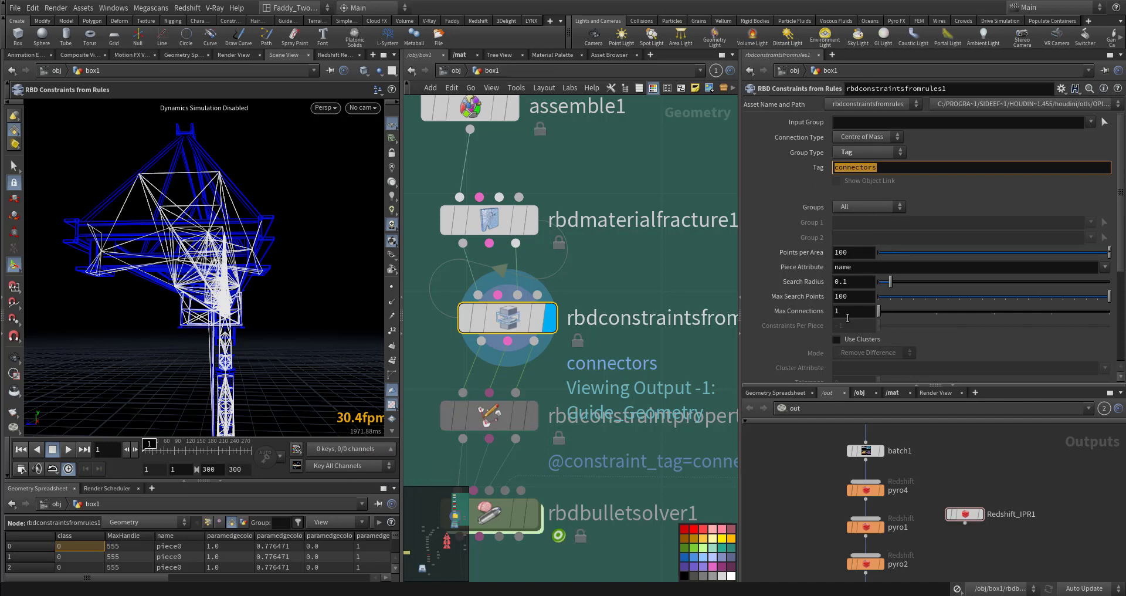
pyautogui.press('BackSpace')
pyautogui.press('Escape')
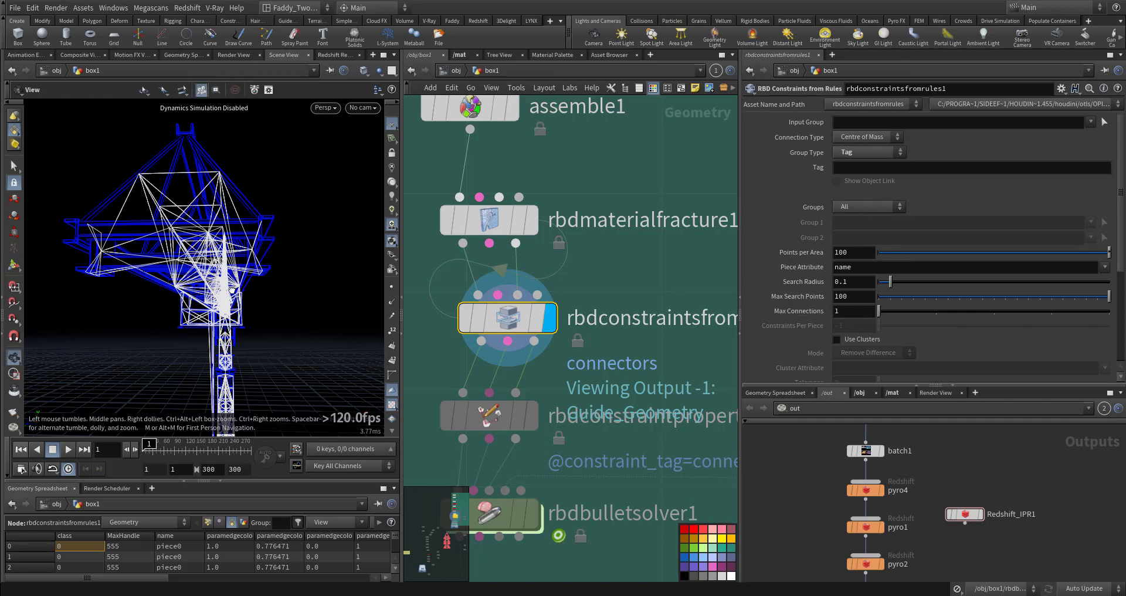
# Select rbdconstraintproperties1 and review its constraint group and glue strength settings
pyautogui.moveTo(207, 287); pyautogui.dragTo(214, 381)
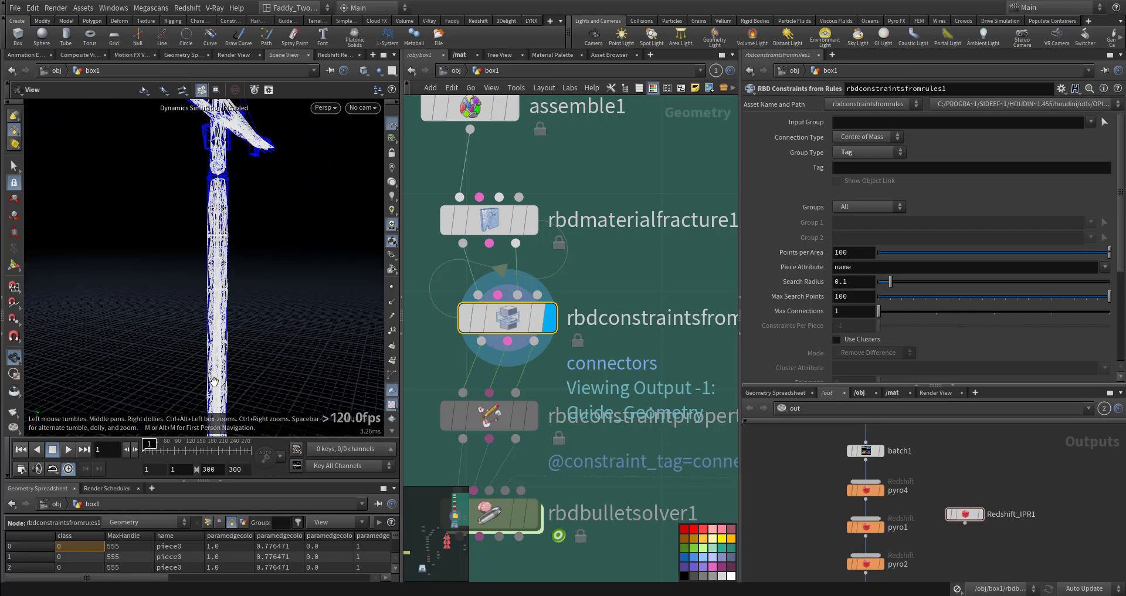
pyautogui.scroll(4, 239, 315)
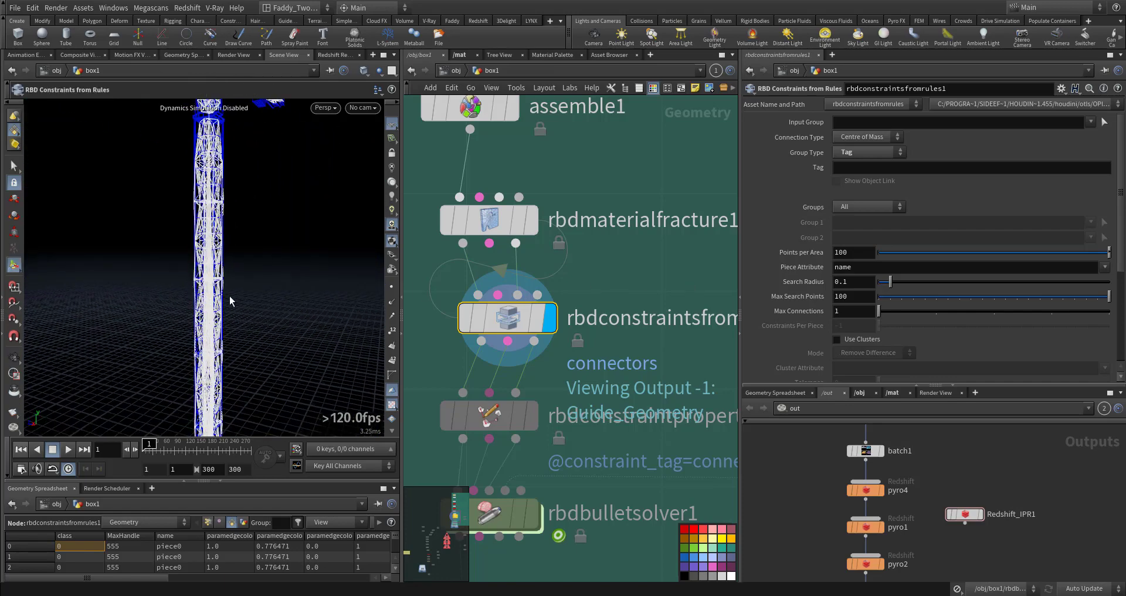
pyautogui.moveTo(567, 456); pyautogui.dragTo(632, 418, button='middle')
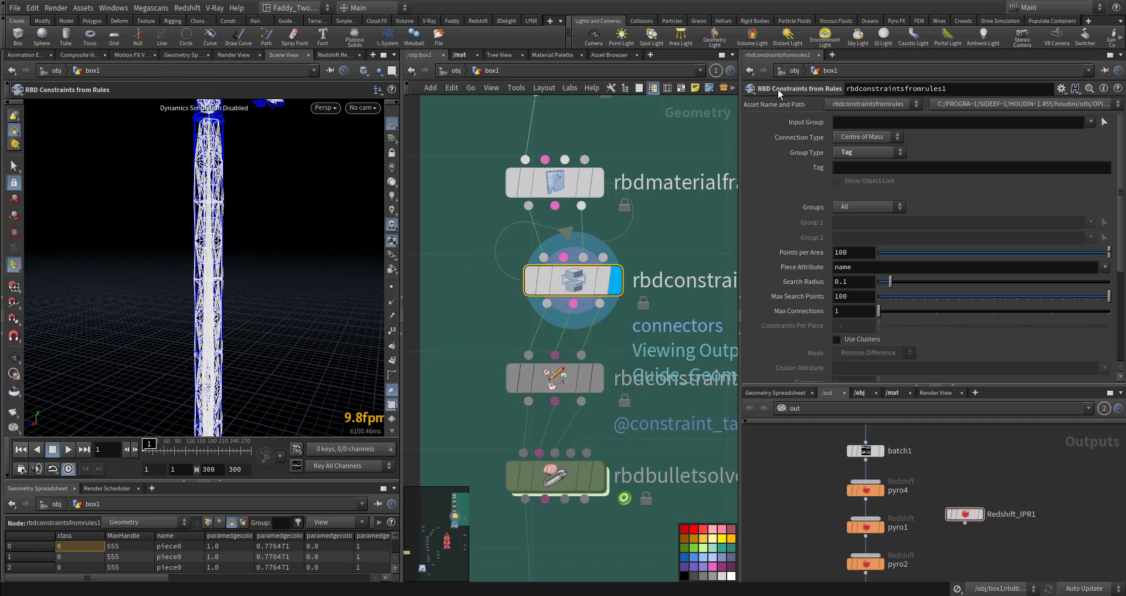
pyautogui.click(597, 378)
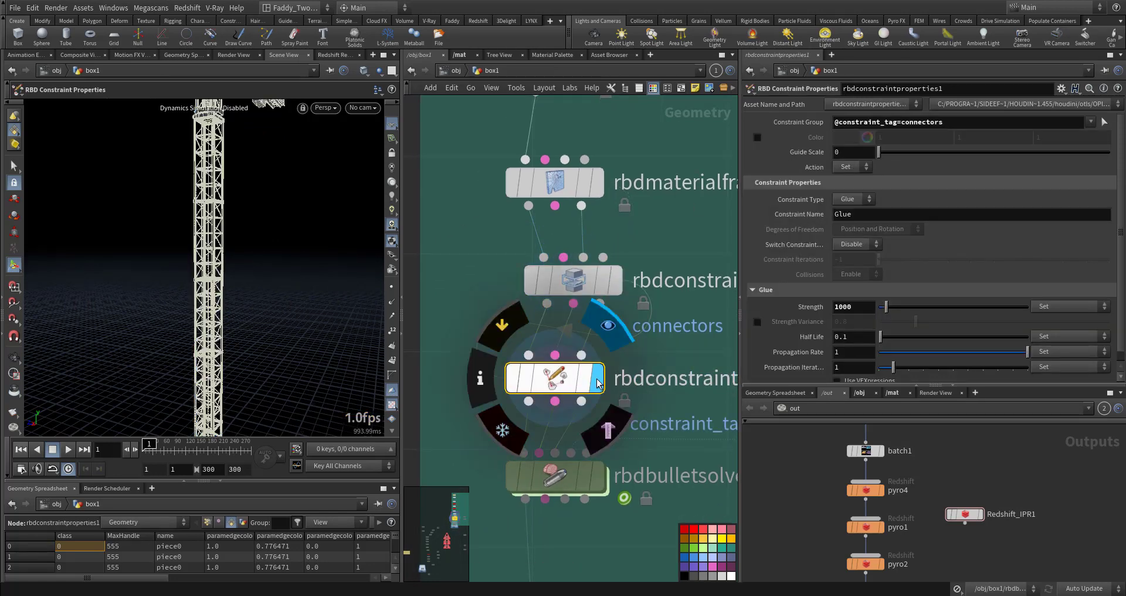
pyautogui.moveTo(962, 123); pyautogui.dragTo(789, 124)
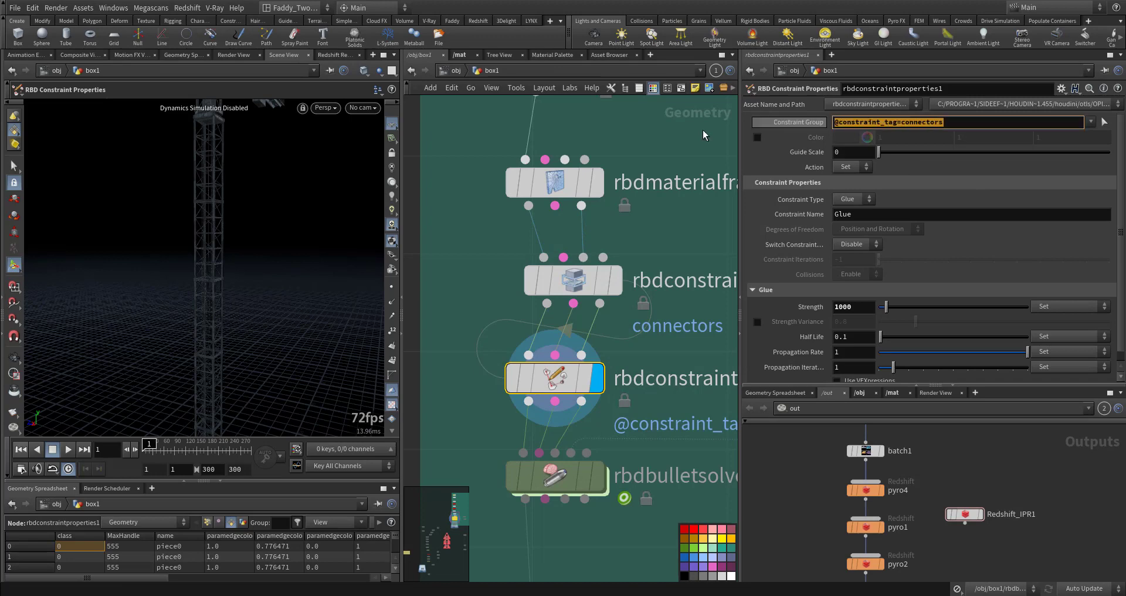
pyautogui.click(819, 216)
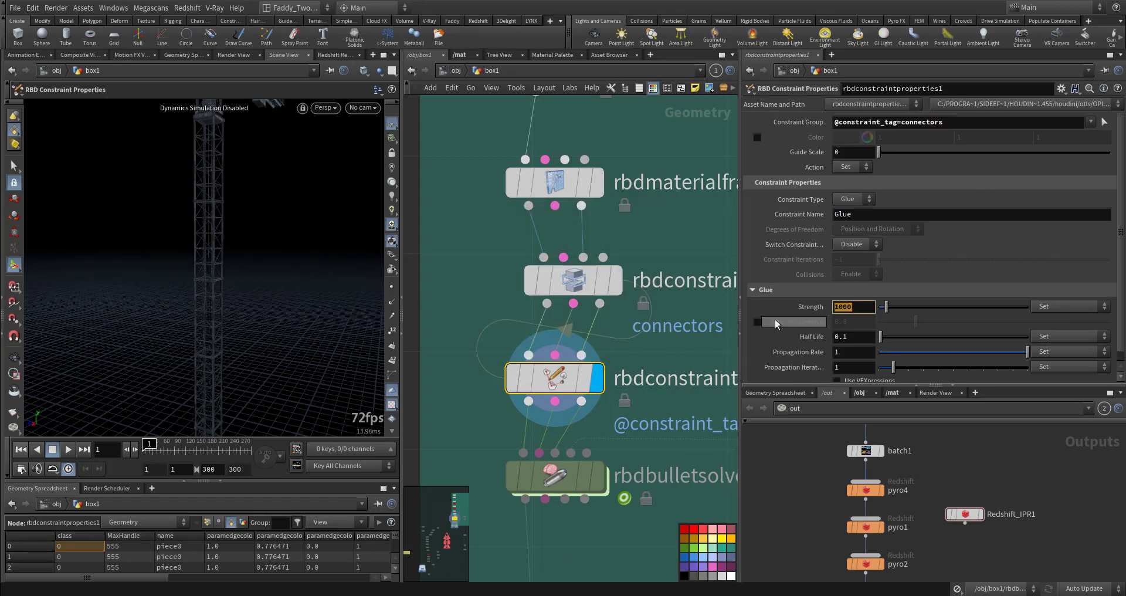
pyautogui.scroll(-1, 788, 329)
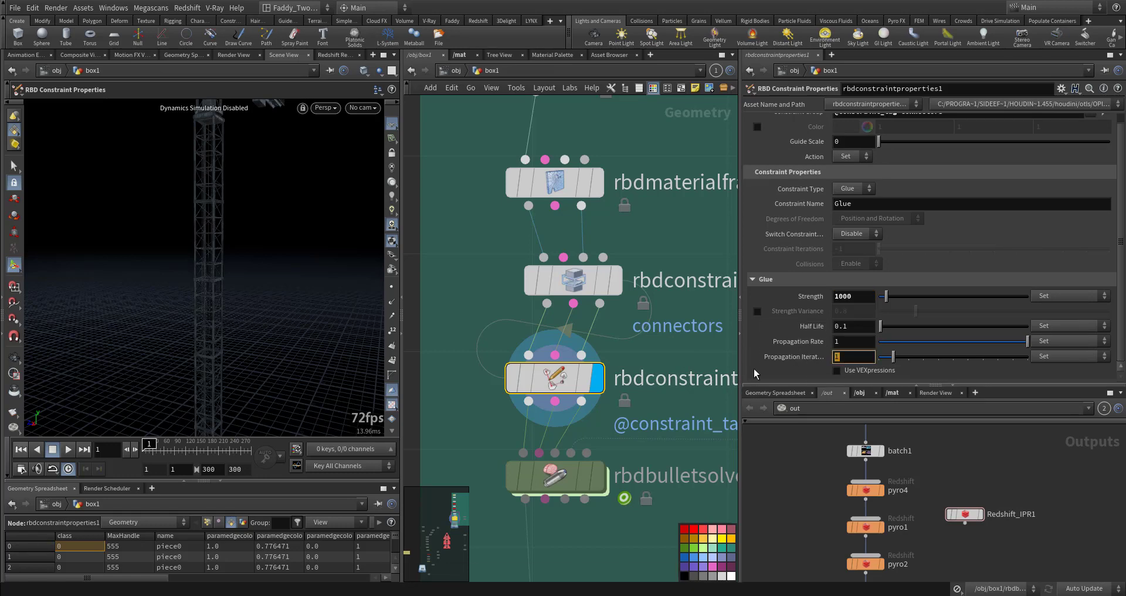
# Select rbdbulletsolver1 and browse its Visualize, Solver and collision settings
pyautogui.moveTo(555, 446); pyautogui.dragTo(561, 321, button='middle')
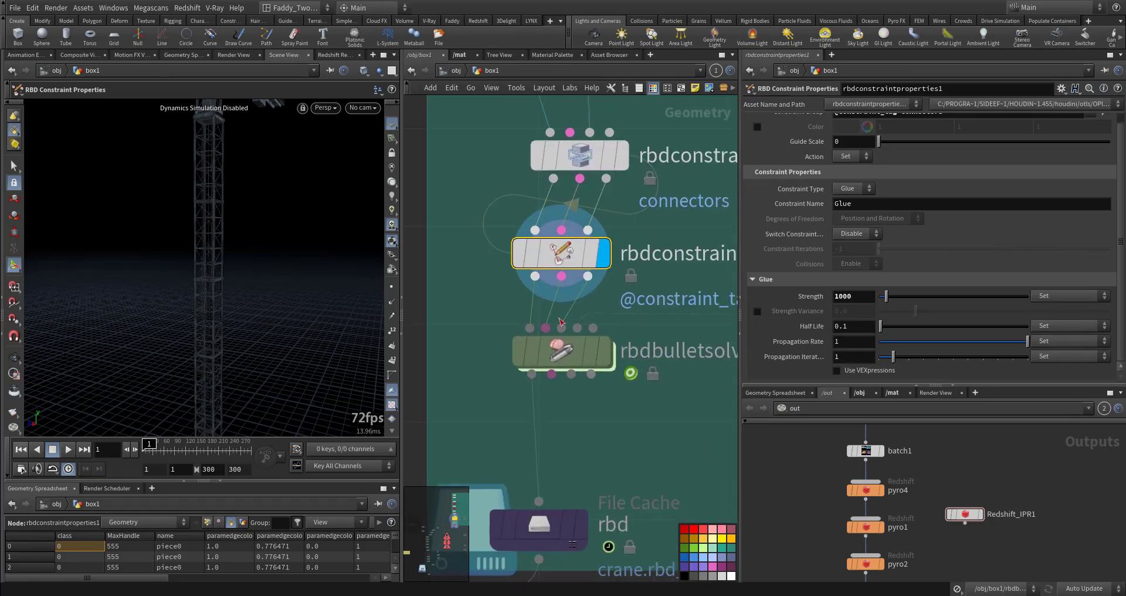
pyautogui.moveTo(570, 361)
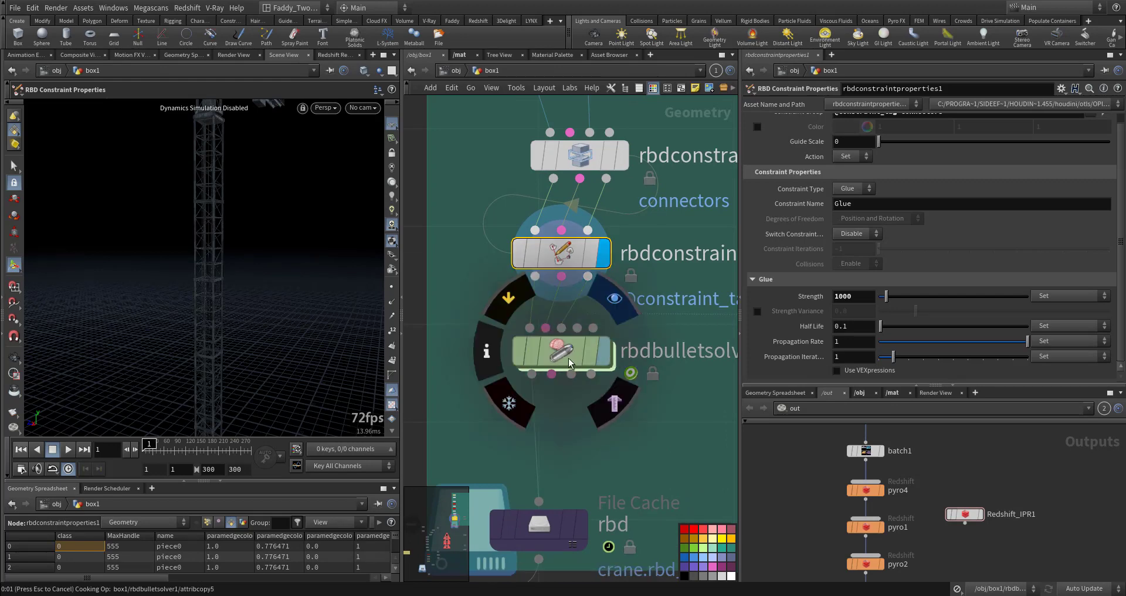
pyautogui.click(570, 361)
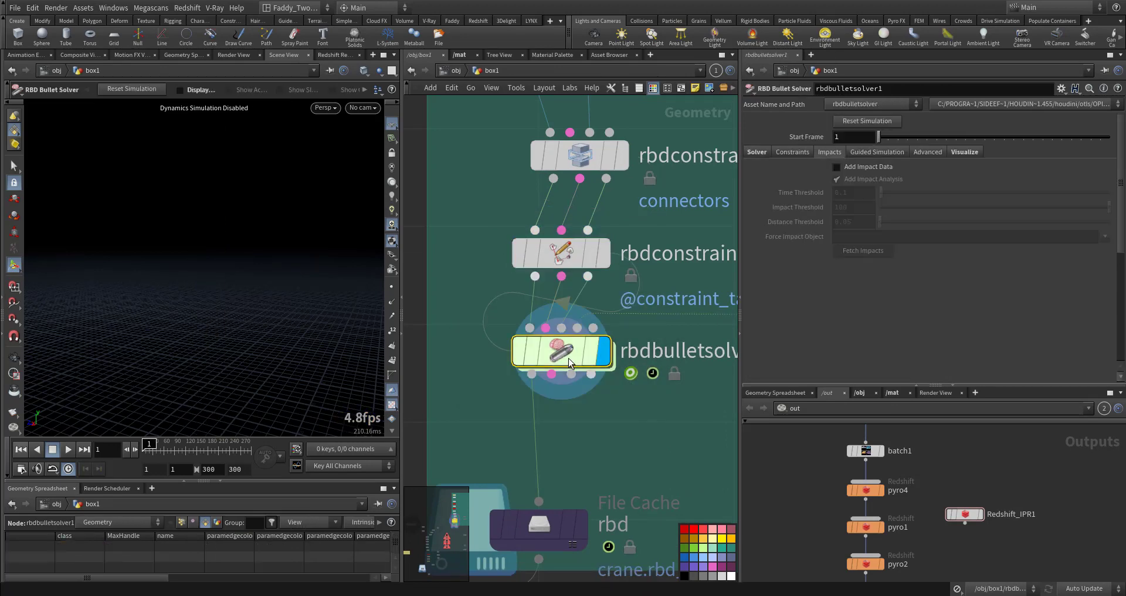
pyautogui.click(967, 152)
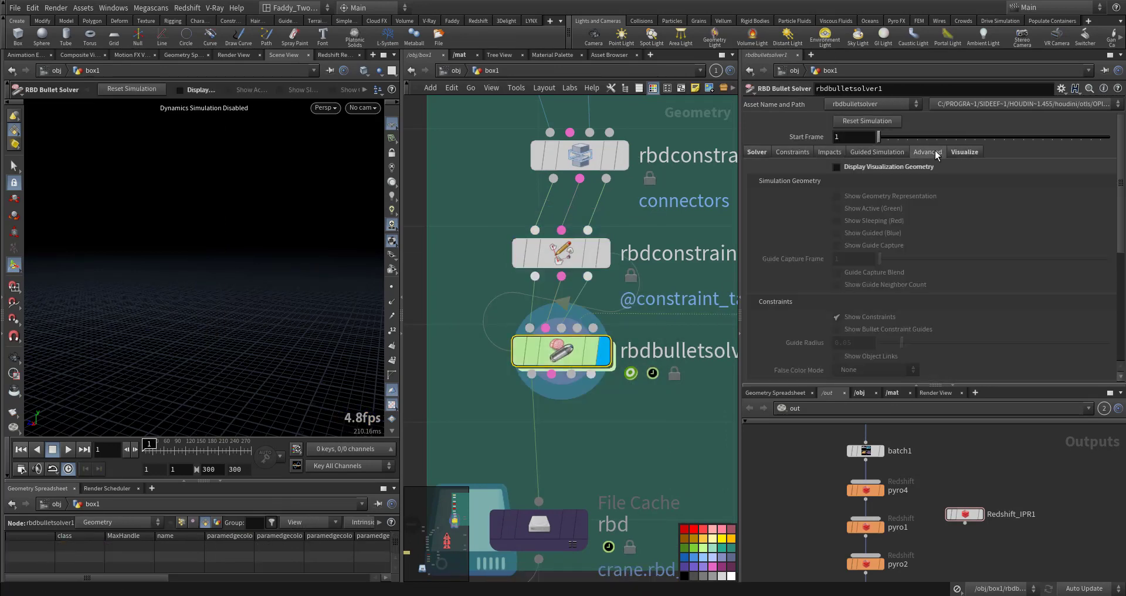
pyautogui.click(757, 152)
pyautogui.scroll(-3, 780, 302)
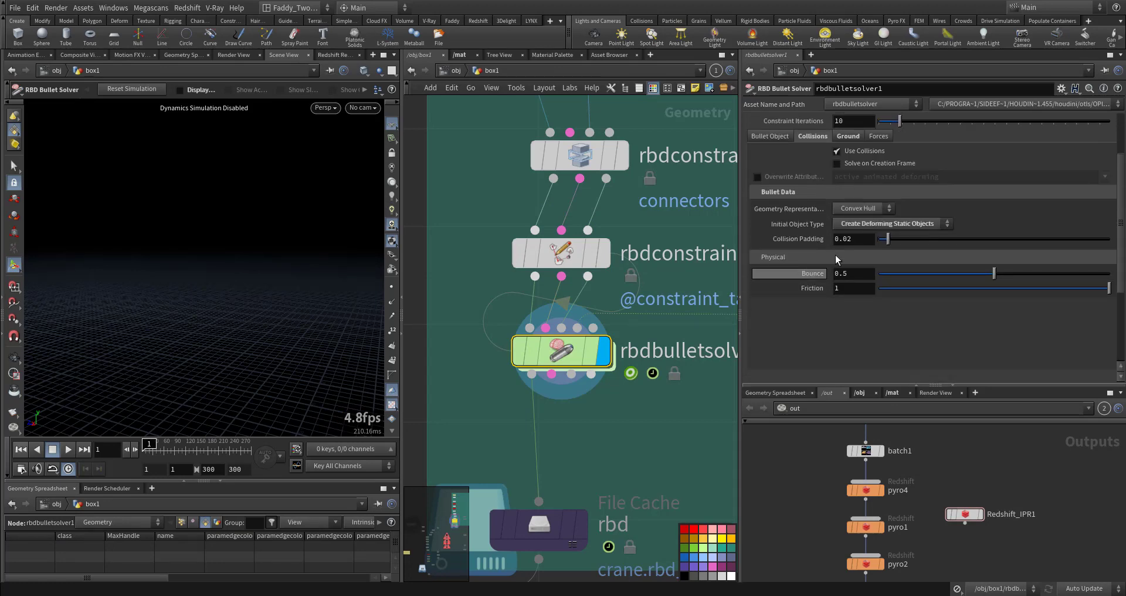
# Select box1 and then transform2 in the network to inspect the collision box geometry and its transform handles
pyautogui.moveTo(712, 423); pyautogui.dragTo(576, 480, button='middle')
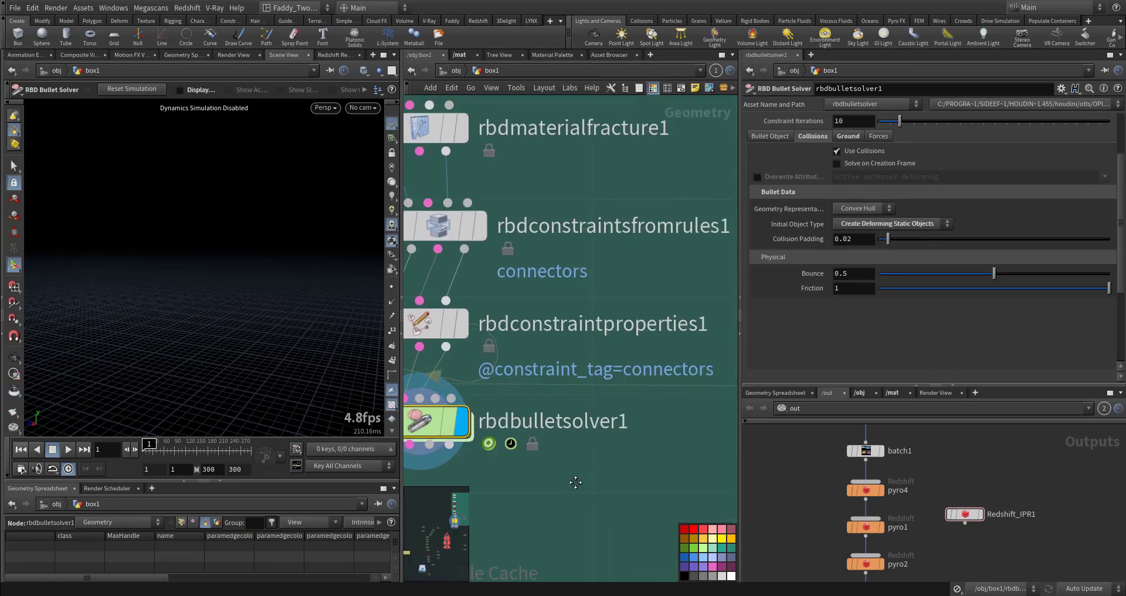
pyautogui.moveTo(516, 397); pyautogui.dragTo(550, 418, button='middle')
pyautogui.moveTo(677, 412); pyautogui.dragTo(493, 417, button='middle')
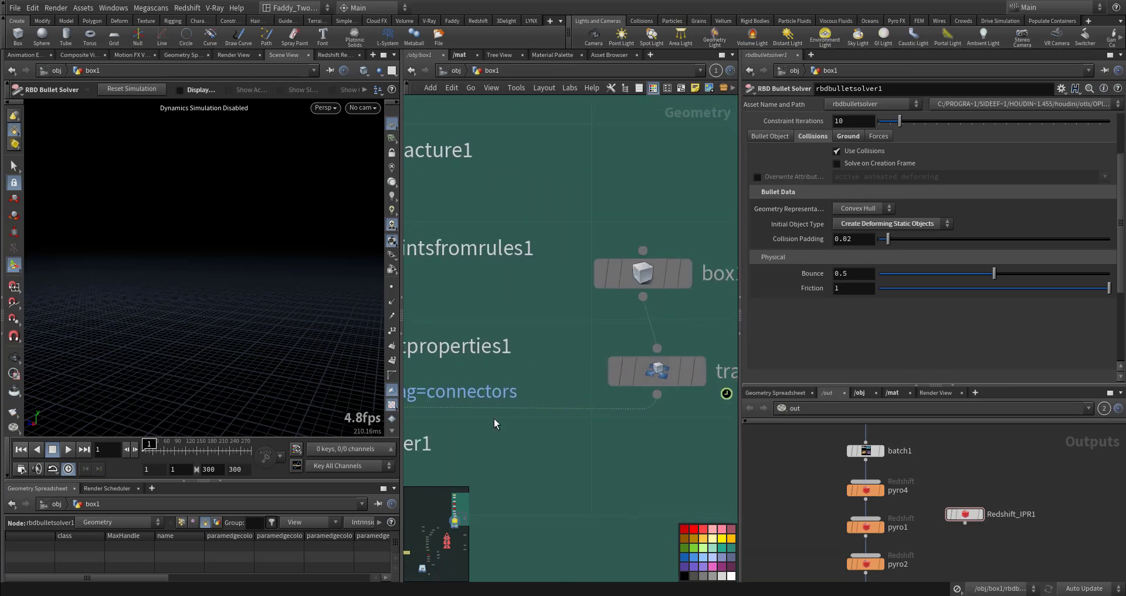
pyautogui.moveTo(567, 328); pyautogui.dragTo(469, 354, button='middle')
pyautogui.click(588, 302)
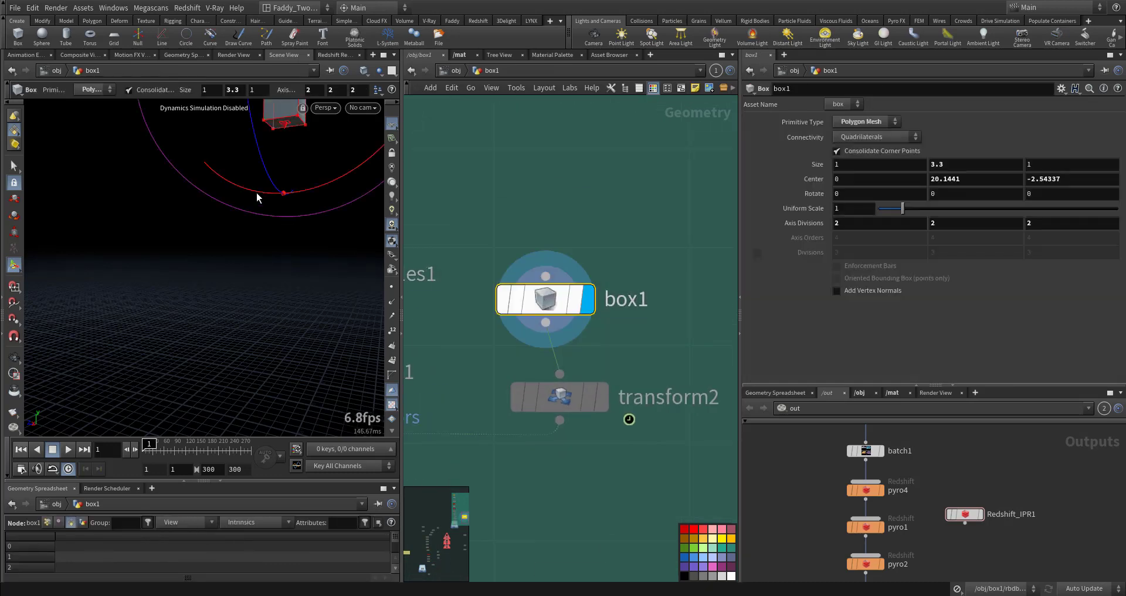
pyautogui.press('f')
pyautogui.press('Return')
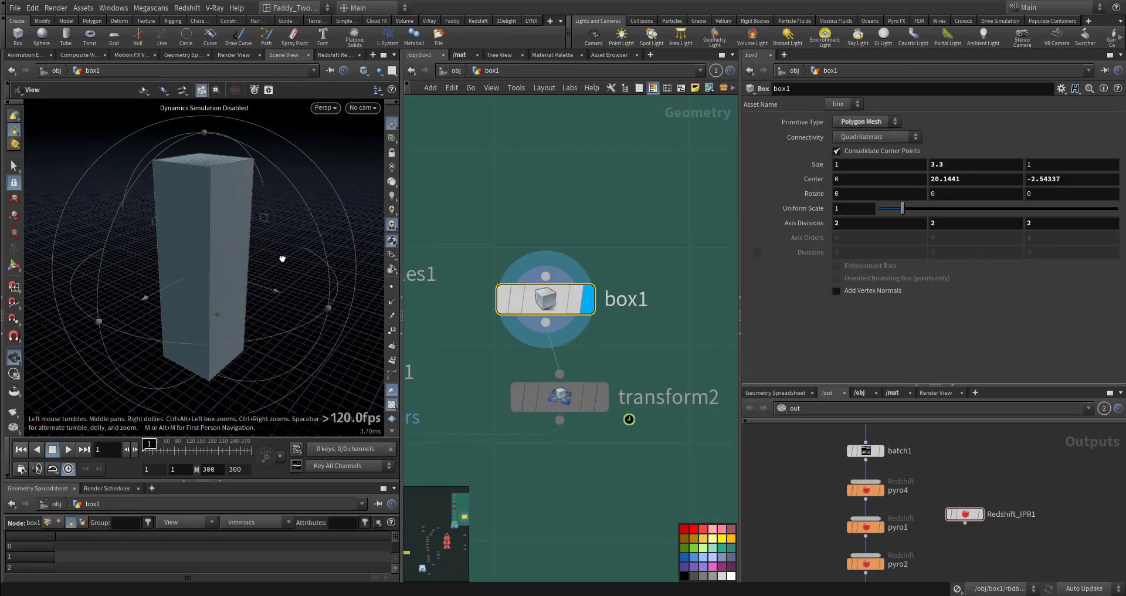
pyautogui.click(599, 397)
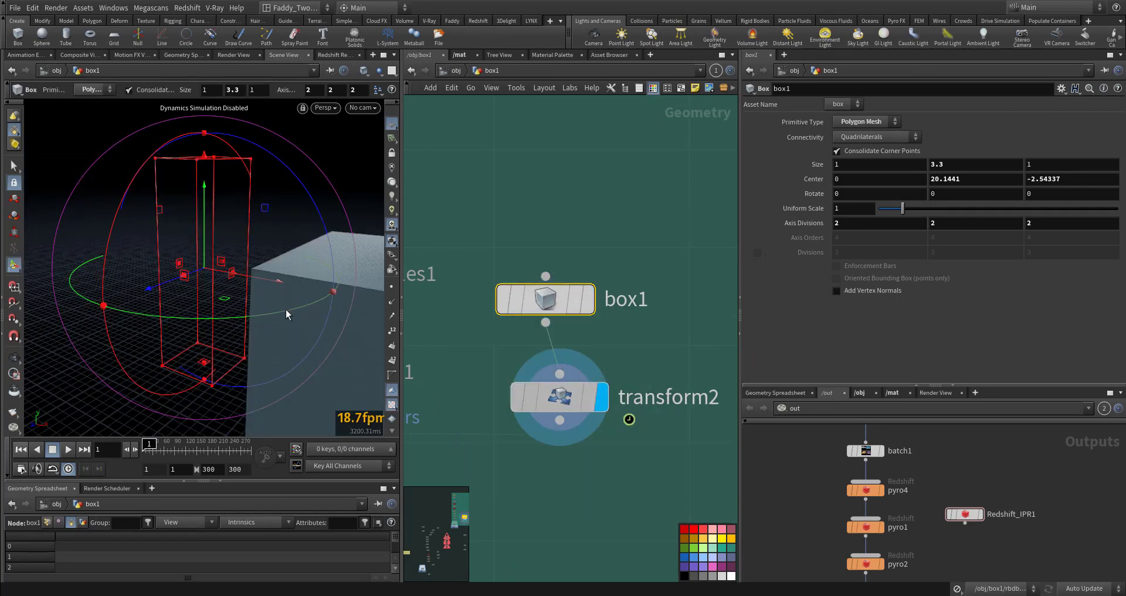
pyautogui.press('Return')
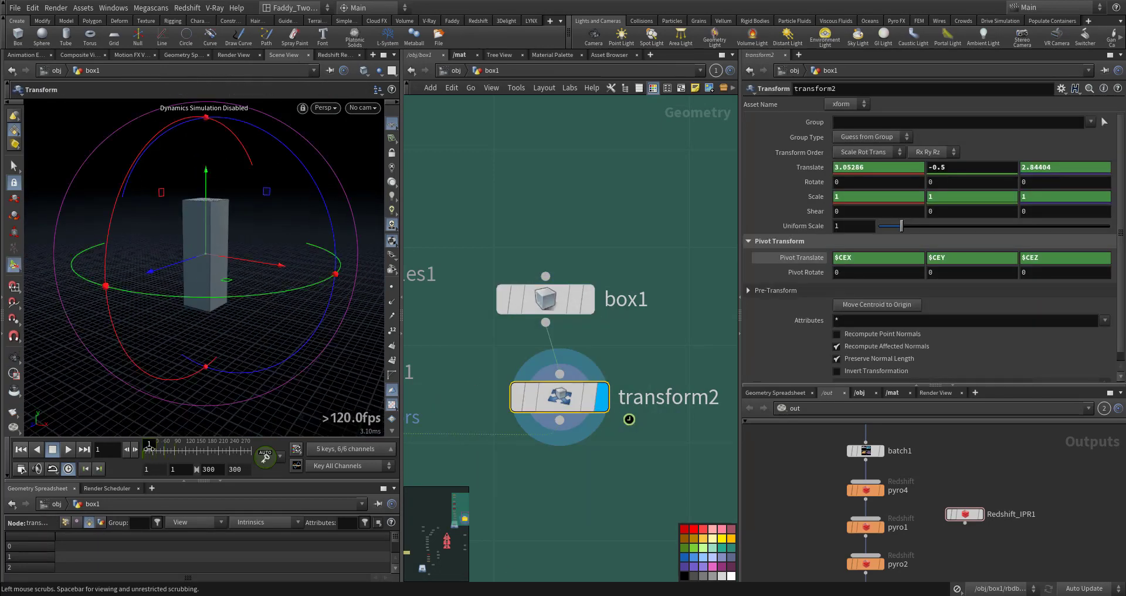
# Return to rbdbulletsolver1 and set it as the displayed node
pyautogui.moveTo(149, 448)
pyautogui.mouseDown()
pyautogui.moveTo(167, 450)
pyautogui.moveTo(148, 451)
pyautogui.mouseUp()
pyautogui.moveTo(626, 473); pyautogui.dragTo(727, 385, button='middle')
pyautogui.moveTo(512, 435); pyautogui.dragTo(662, 379, button='middle')
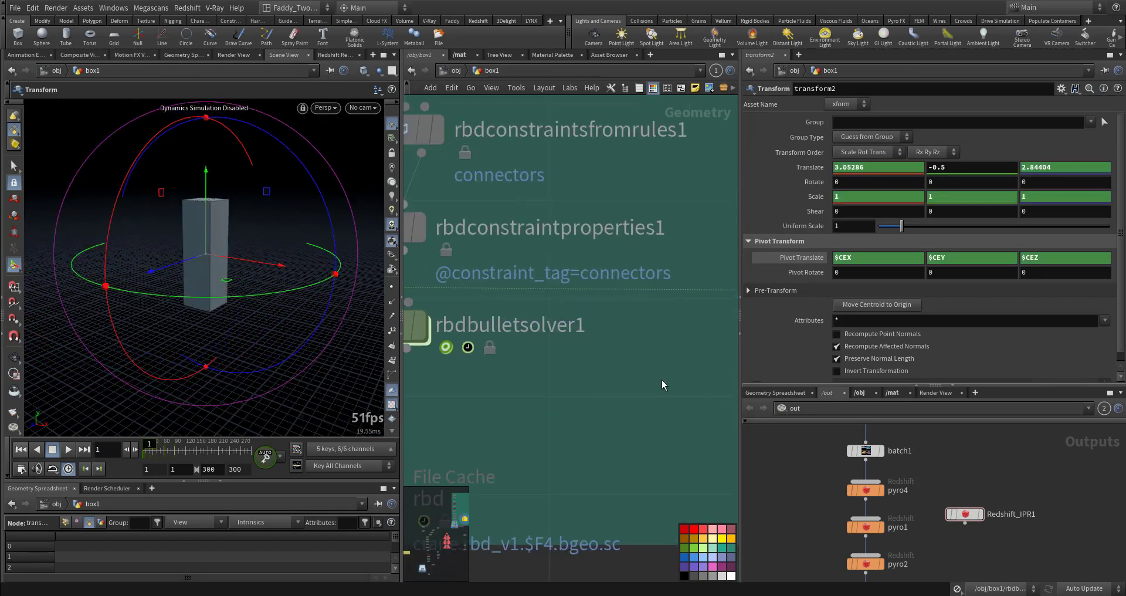
pyautogui.scroll(5, 595, 339)
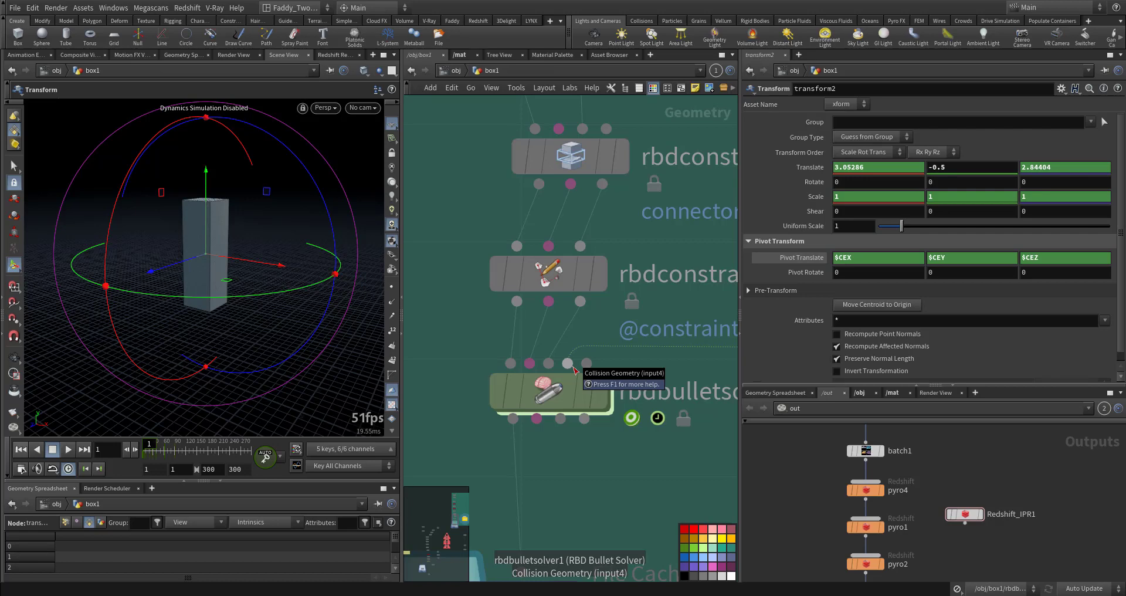
pyautogui.click(562, 391)
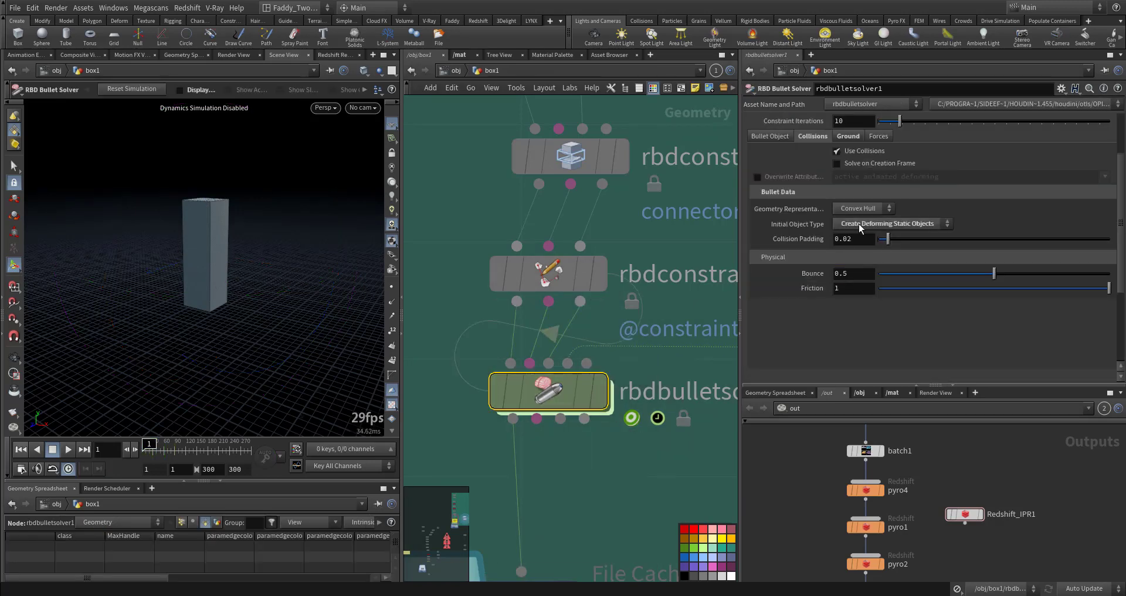
pyautogui.click(610, 392)
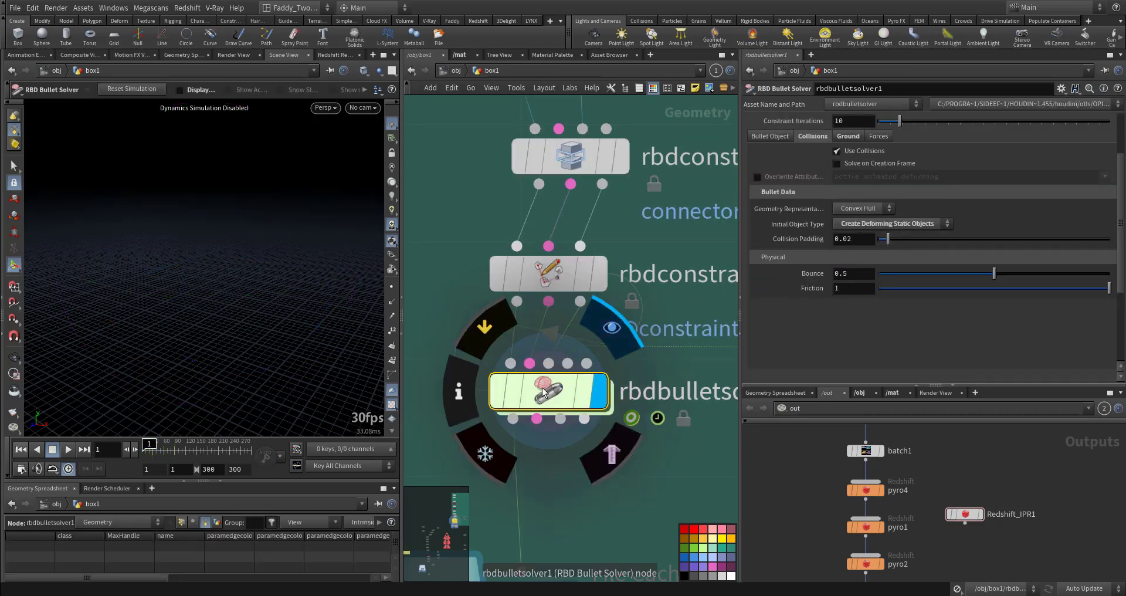
pyautogui.press('Escape')
# Display the rbd File Cache node below the solver and view the scene through cam1
pyautogui.moveTo(118, 340); pyautogui.dragTo(52, 321, button='right')
pyautogui.moveTo(53, 322); pyautogui.dragTo(233, 325, button='middle')
pyautogui.hotkey('space', 'h')
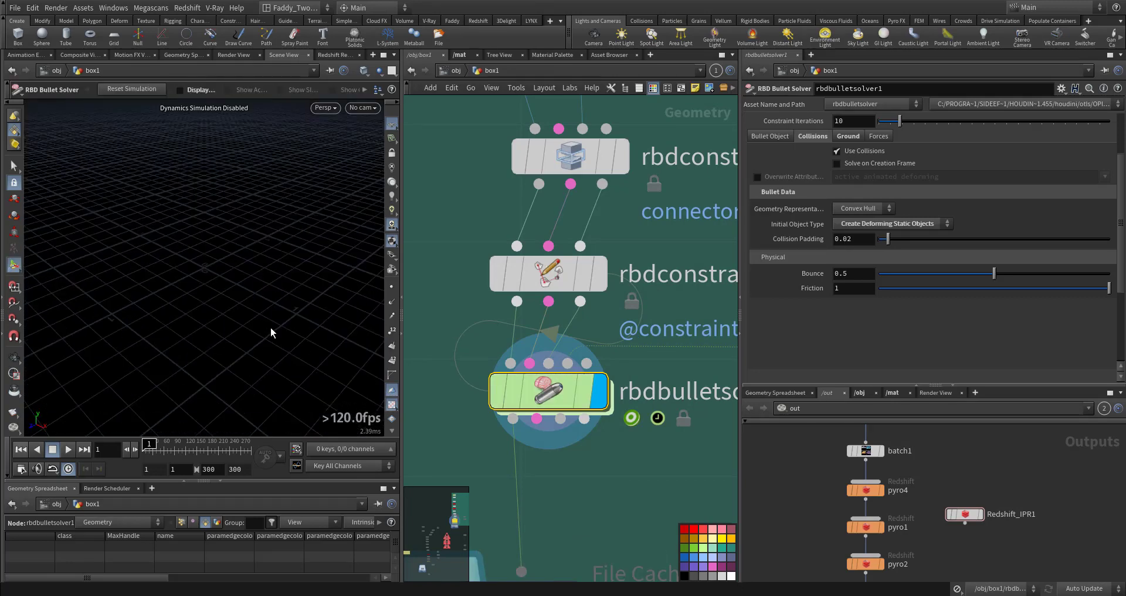
pyautogui.keyDown('alt'); pyautogui.moveTo(269, 327); pyautogui.dragTo(320, 311); pyautogui.keyUp('alt')
pyautogui.moveTo(616, 428); pyautogui.dragTo(615, 288, button='middle')
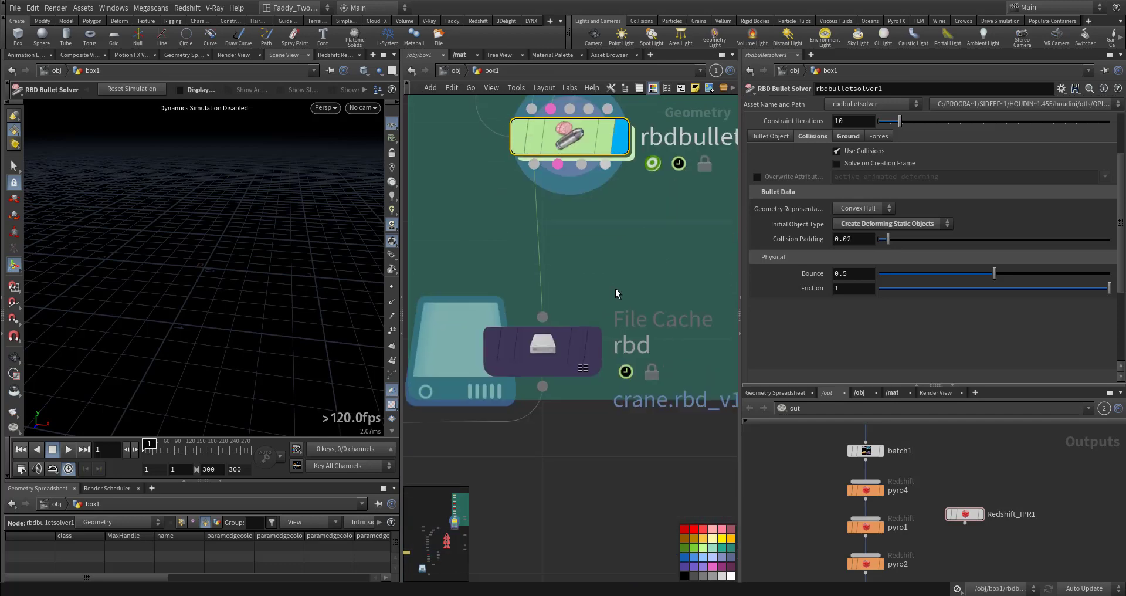
pyautogui.click(588, 337)
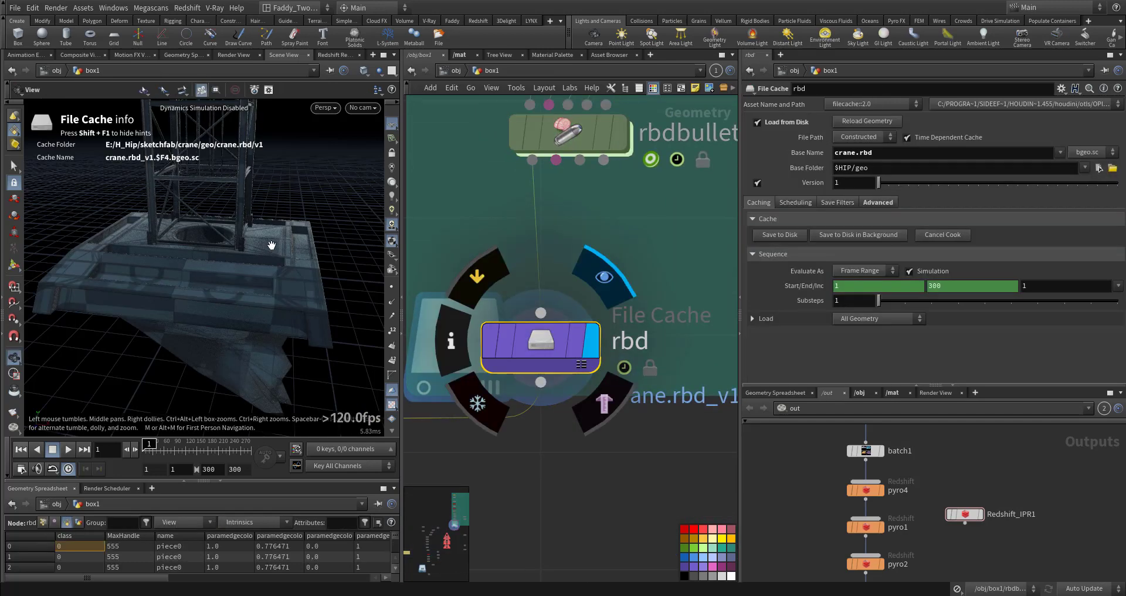
pyautogui.hotkey('space', 'h')
pyautogui.keyDown('alt'); pyautogui.moveTo(262, 276); pyautogui.dragTo(309, 251); pyautogui.keyUp('alt')
pyautogui.click(363, 108)
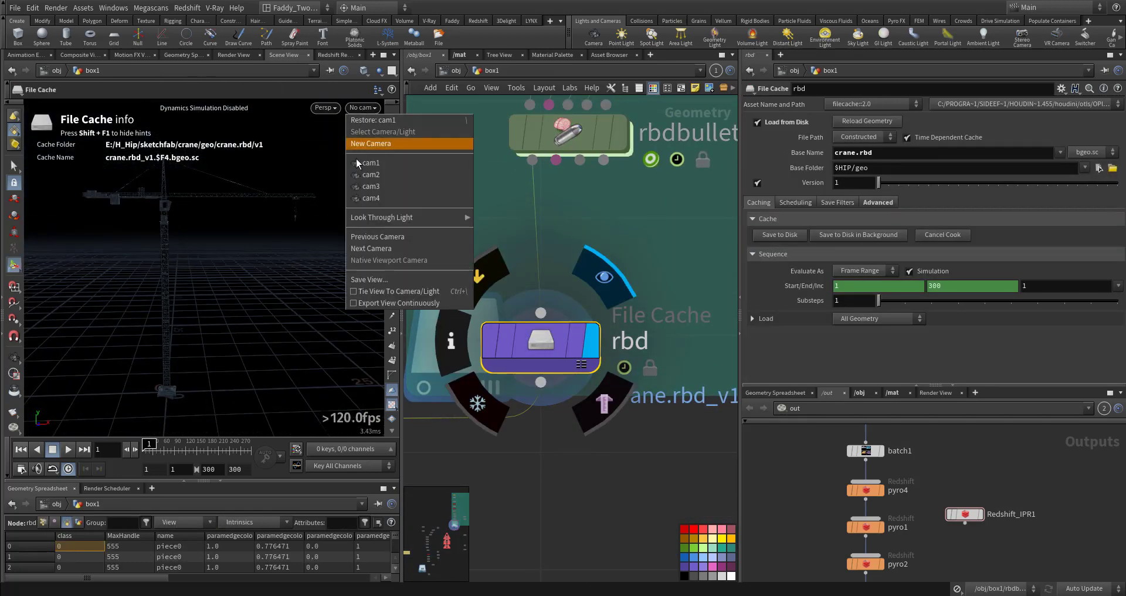
pyautogui.click(375, 165)
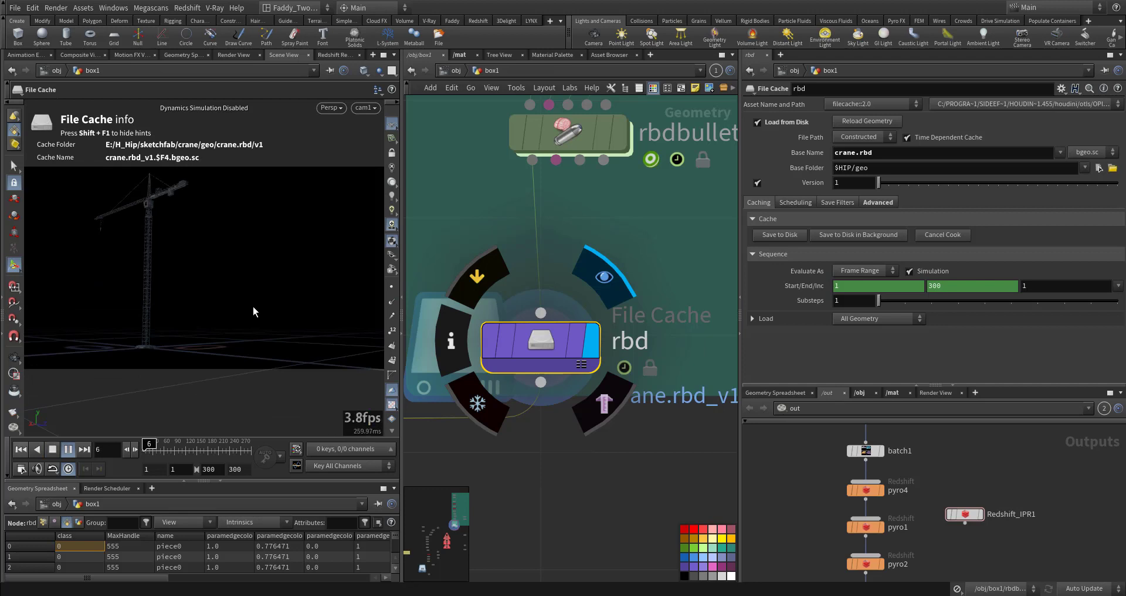
# Play the cached crane simulation and orbit around the falling pieces
pyautogui.click(170, 449)
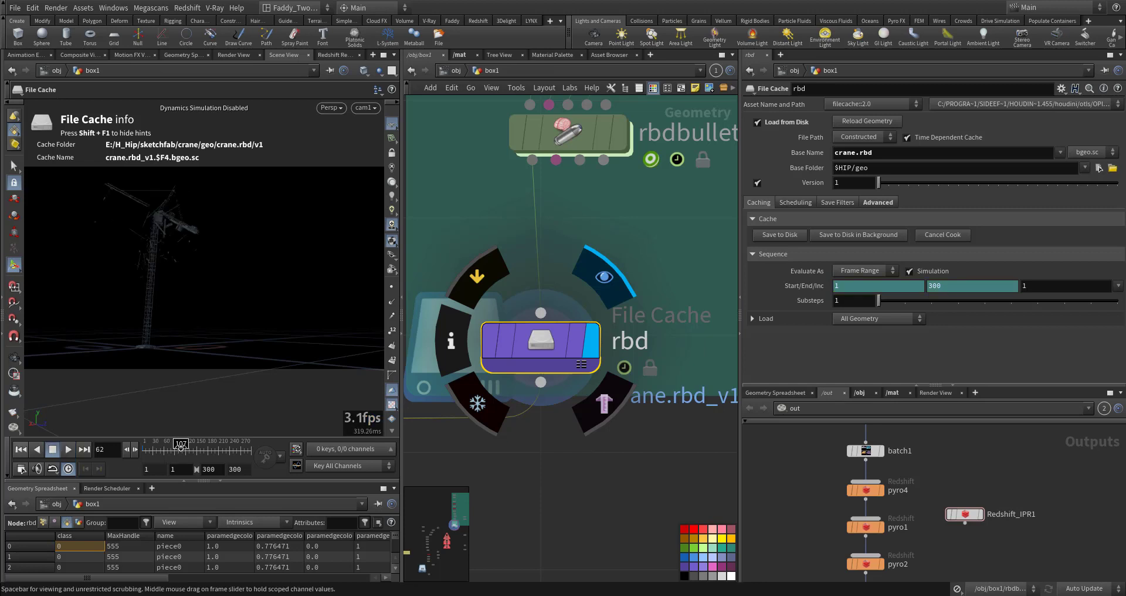
pyautogui.click(181, 447)
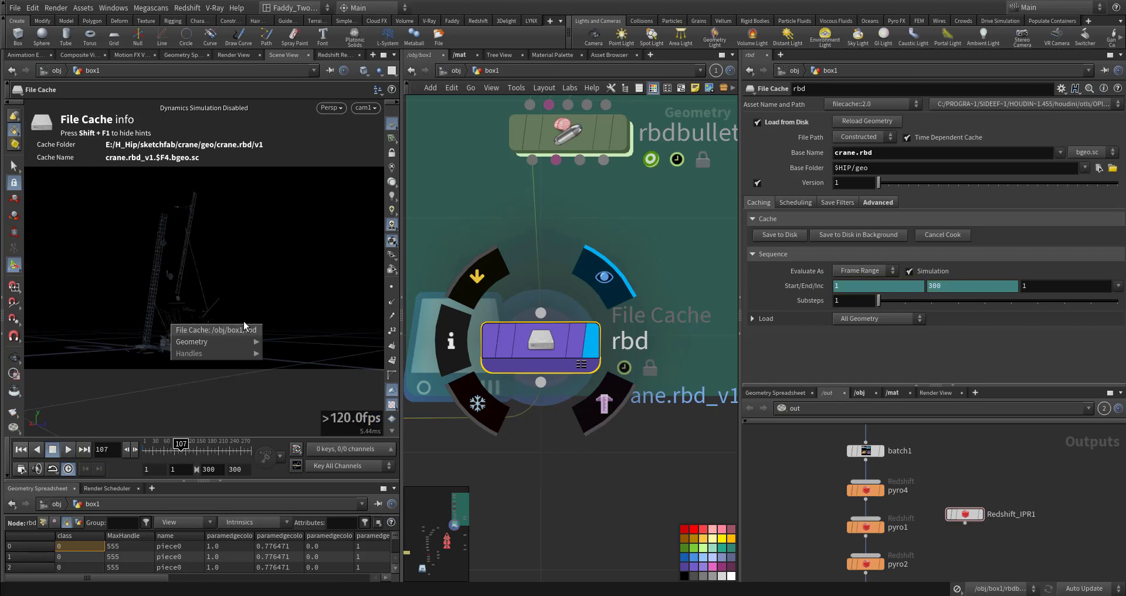
pyautogui.click(13, 356)
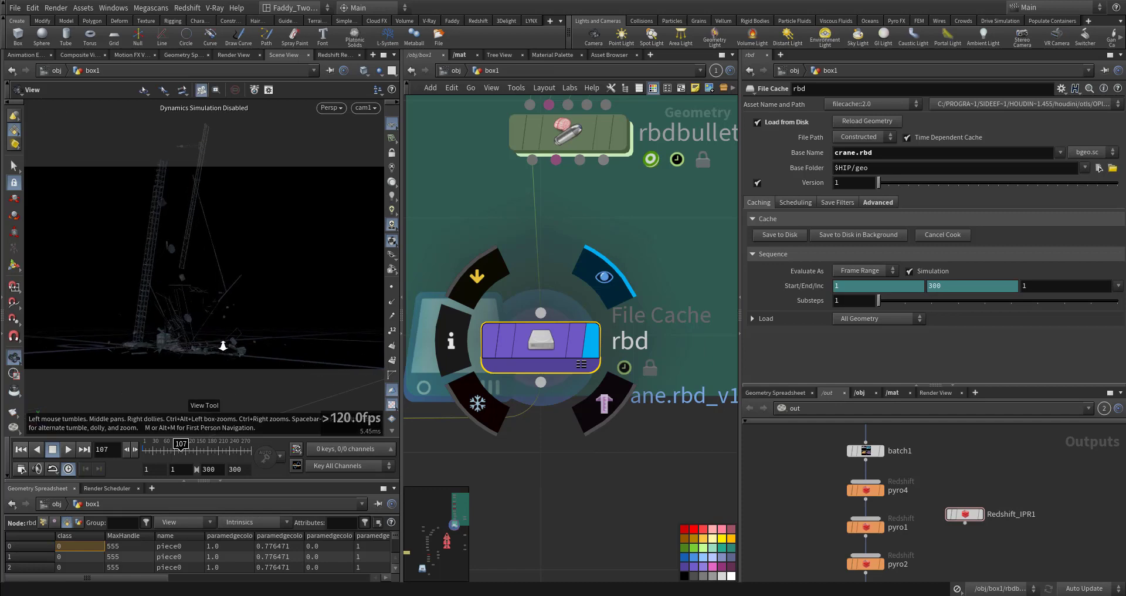
pyautogui.moveTo(221, 346); pyautogui.dragTo(254, 311, button='right')
pyautogui.moveTo(254, 312); pyautogui.dragTo(206, 325)
pyautogui.moveTo(202, 326); pyautogui.dragTo(161, 378, button='right')
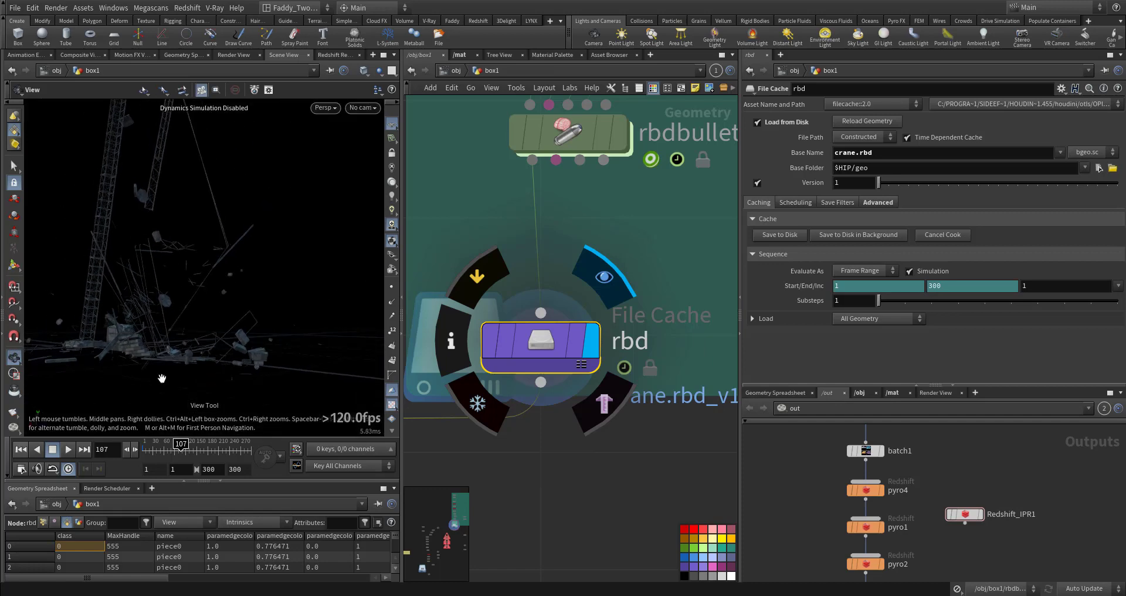
pyautogui.click(166, 449)
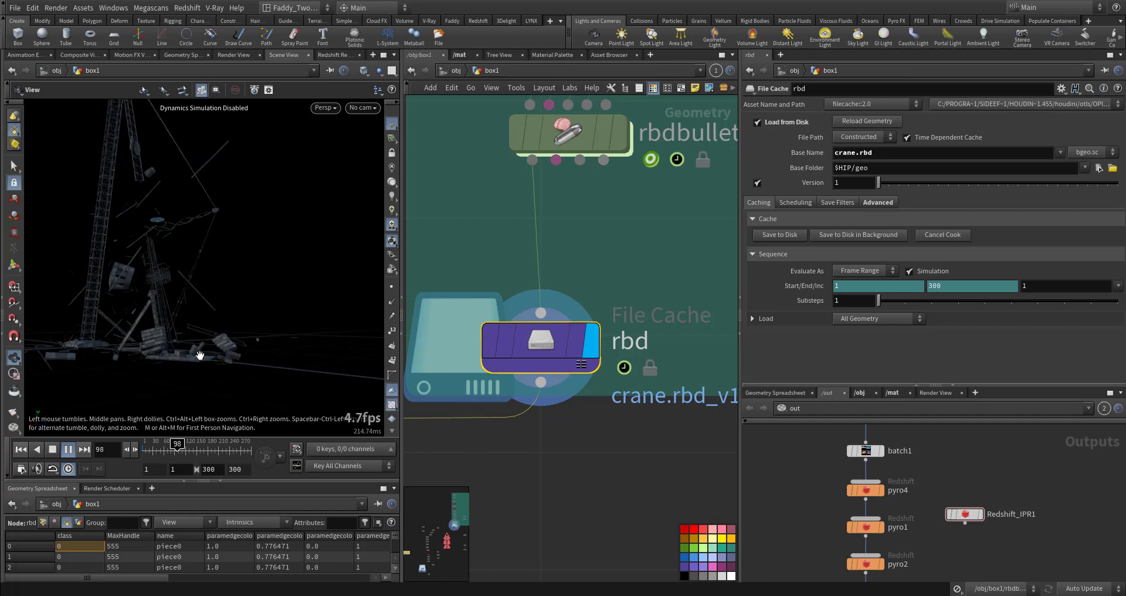
# Orbit and zoom the viewport to examine the fractured debris up close
pyautogui.press('Up')
pyautogui.moveTo(222, 344); pyautogui.dragTo(295, 384, button='right')
pyautogui.moveTo(294, 384); pyautogui.dragTo(283, 359, button='middle')
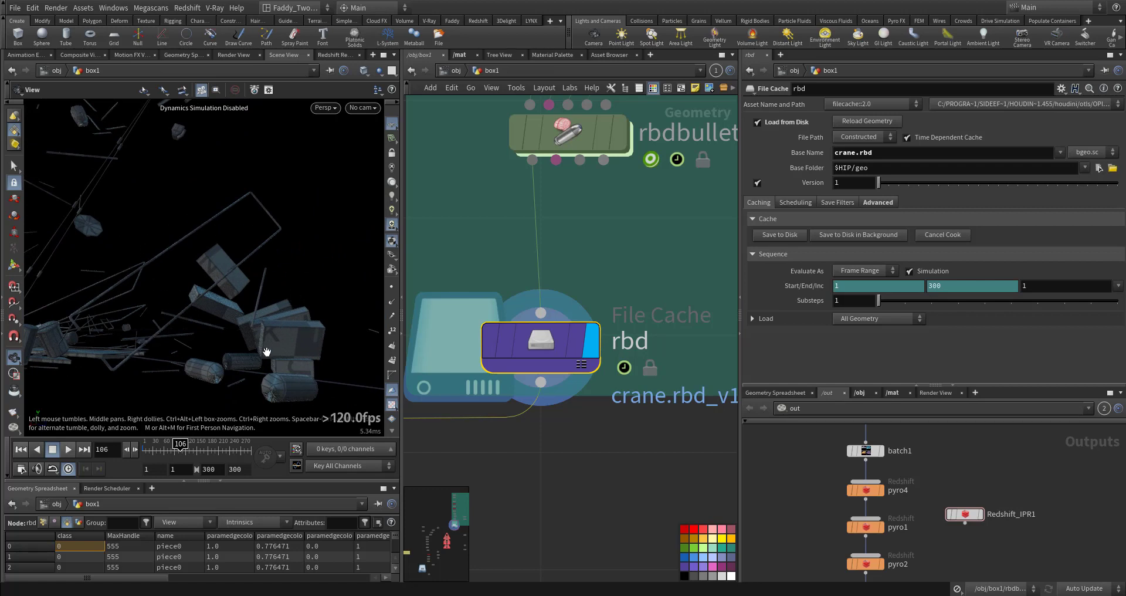
pyautogui.moveTo(265, 348); pyautogui.dragTo(210, 314, button='middle')
pyautogui.moveTo(195, 323); pyautogui.dragTo(199, 339, button='right')
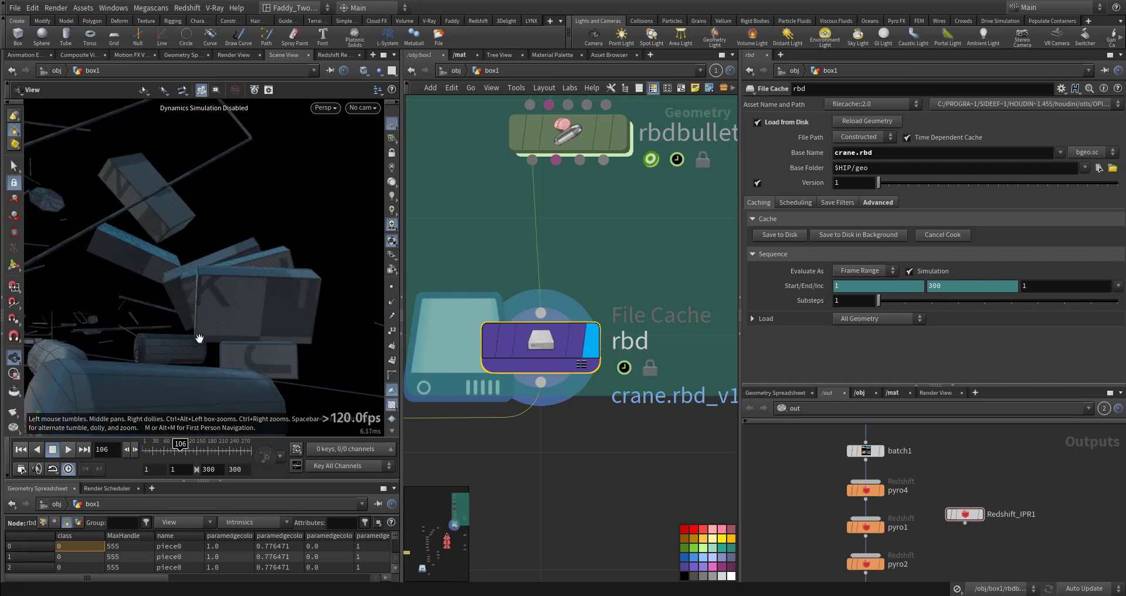
pyautogui.moveTo(211, 350); pyautogui.dragTo(166, 344)
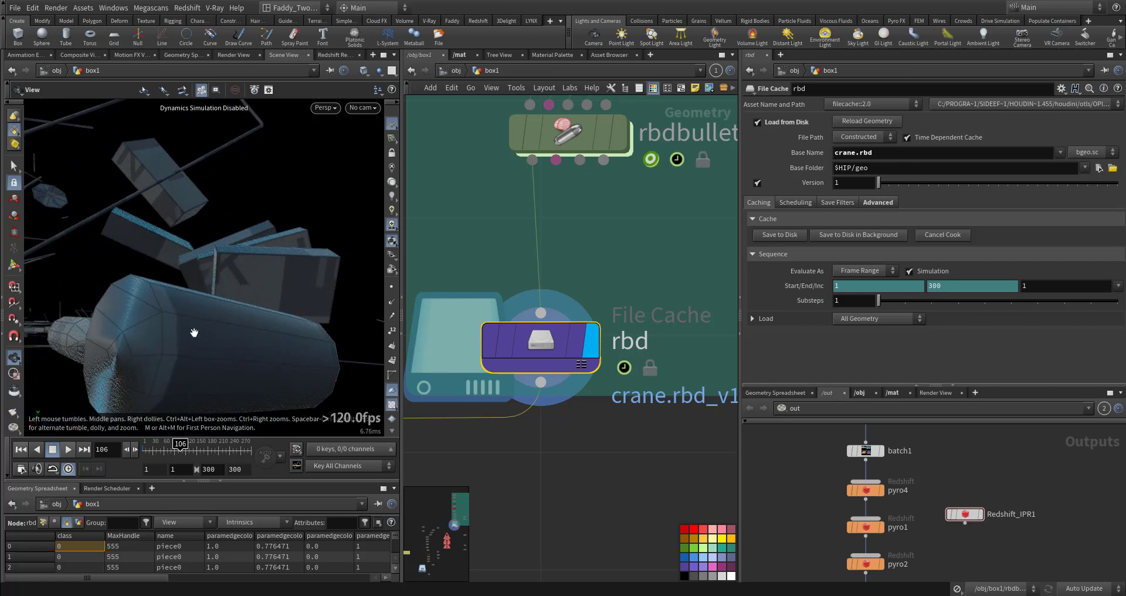
pyautogui.moveTo(188, 311); pyautogui.dragTo(244, 291, button='right')
pyautogui.moveTo(211, 300); pyautogui.dragTo(178, 302)
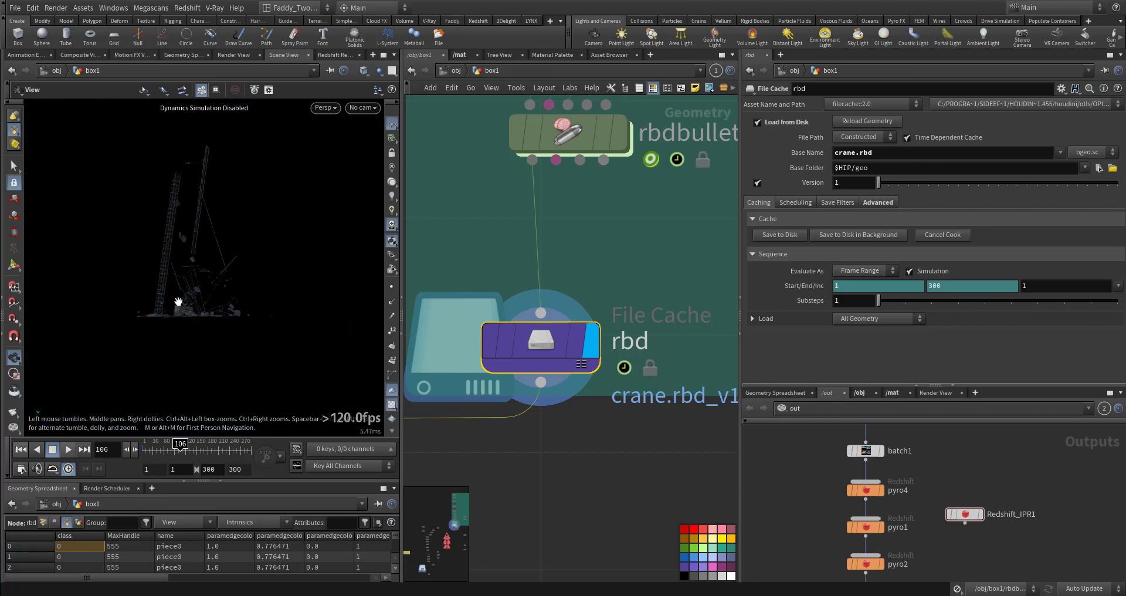
# Switch the viewport to cam2, scrub through the cached simulation and rewind to the first frame
pyautogui.click(372, 112)
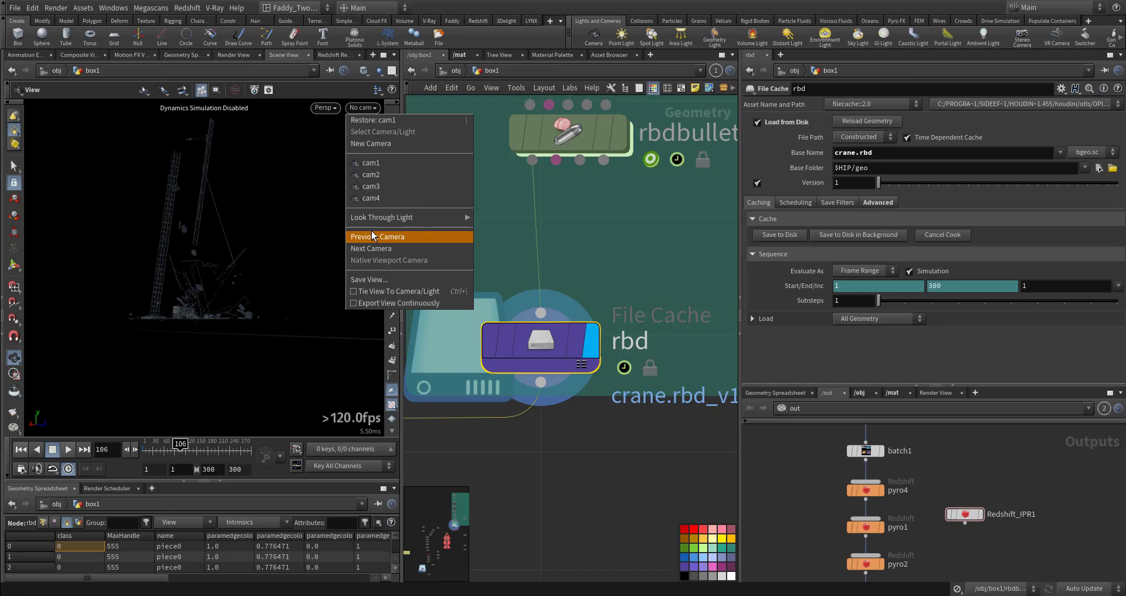
pyautogui.click(382, 196)
pyautogui.click(373, 111)
pyautogui.click(378, 179)
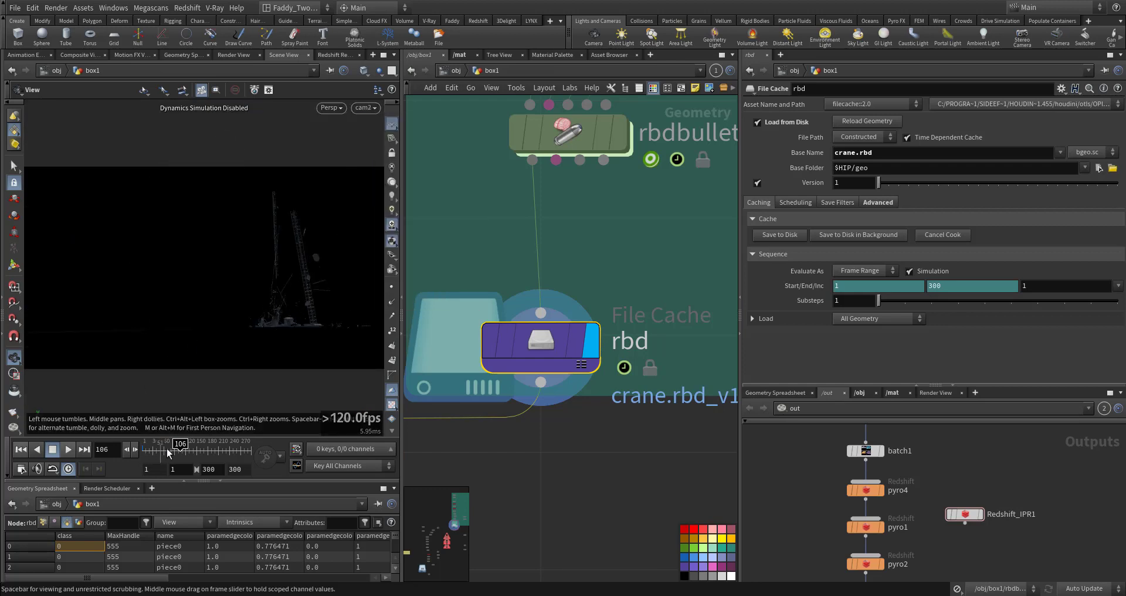
pyautogui.click(219, 451)
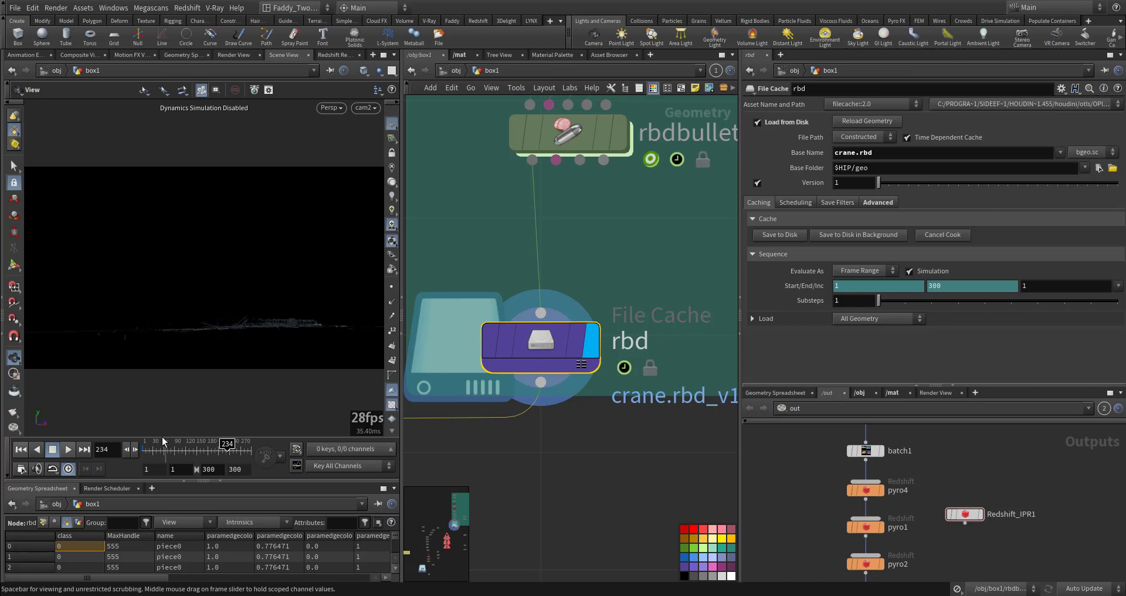
pyautogui.click(20, 450)
# Navigate the network to the OUT_GEO null and the debrissource1 node below it
pyautogui.scroll(-10, 576, 463)
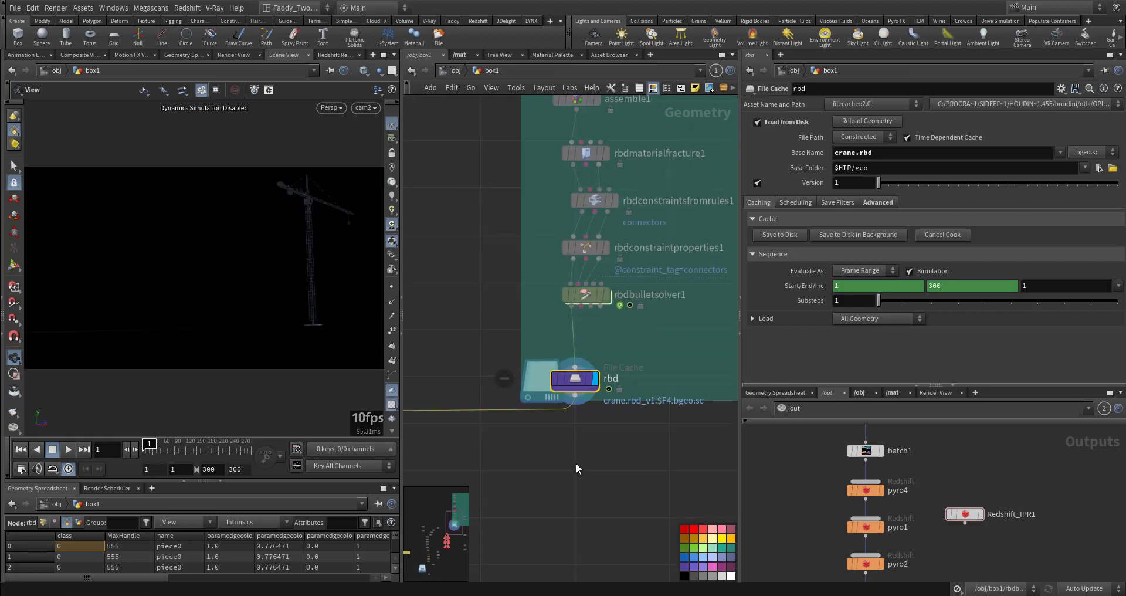
pyautogui.moveTo(509, 318); pyautogui.dragTo(641, 342, button='middle')
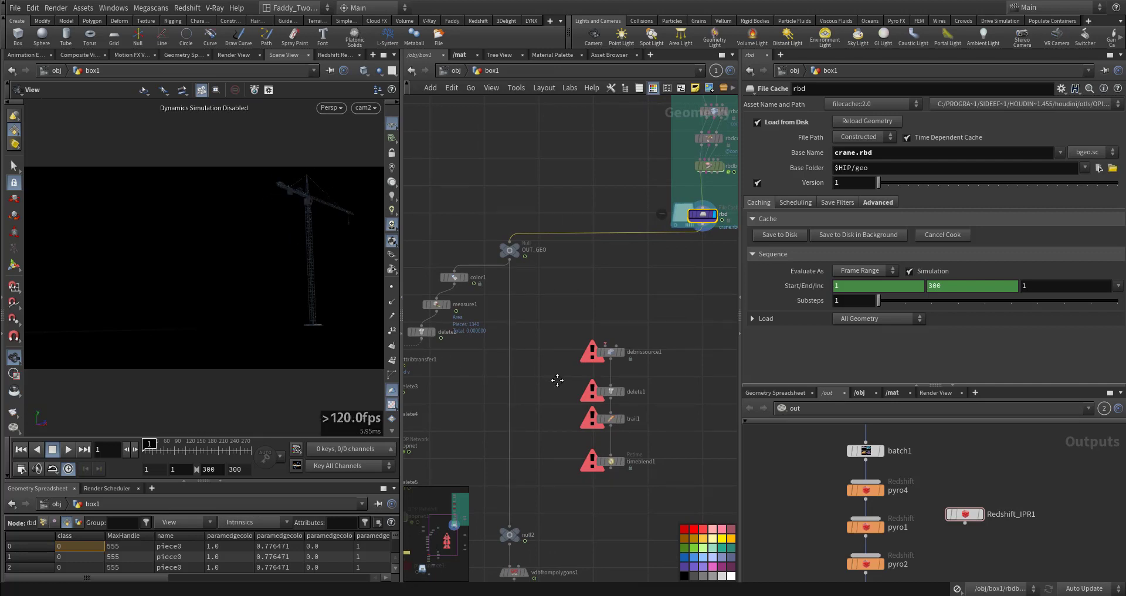
pyautogui.scroll(3, 557, 380)
pyautogui.click(529, 298)
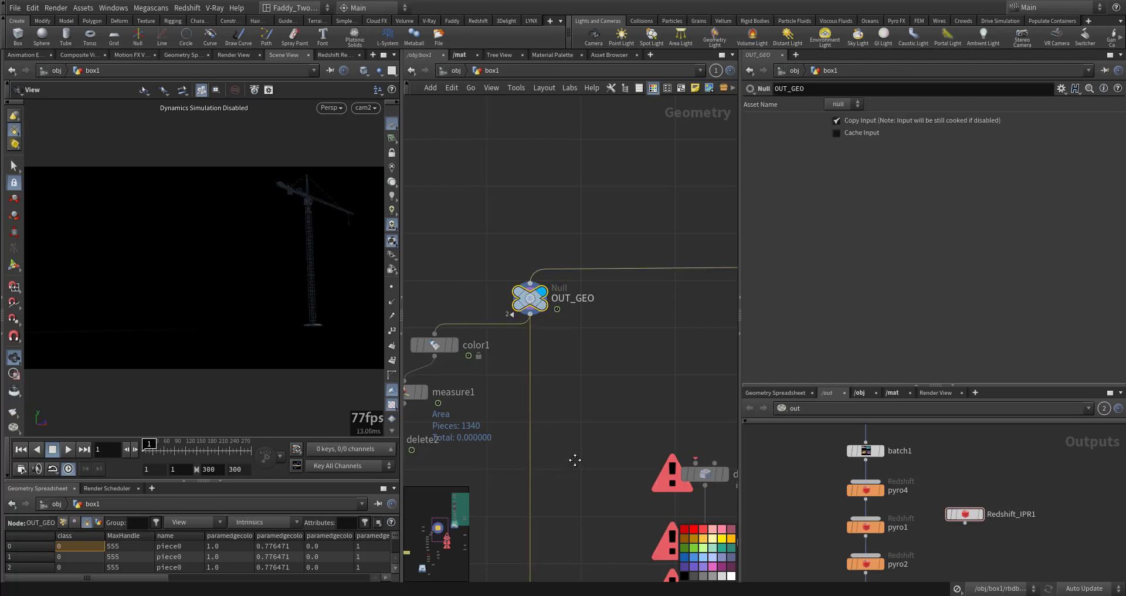
pyautogui.moveTo(575, 459); pyautogui.dragTo(638, 401, button='middle')
pyautogui.moveTo(538, 473); pyautogui.dragTo(528, 384, button='middle')
pyautogui.moveTo(616, 504)
pyautogui.mouseDown(button='middle')
pyautogui.moveTo(606, 385)
pyautogui.moveTo(525, 456)
pyautogui.mouseUp(button='middle')
pyautogui.moveTo(610, 338); pyautogui.dragTo(636, 388, button='middle')
pyautogui.click(614, 417)
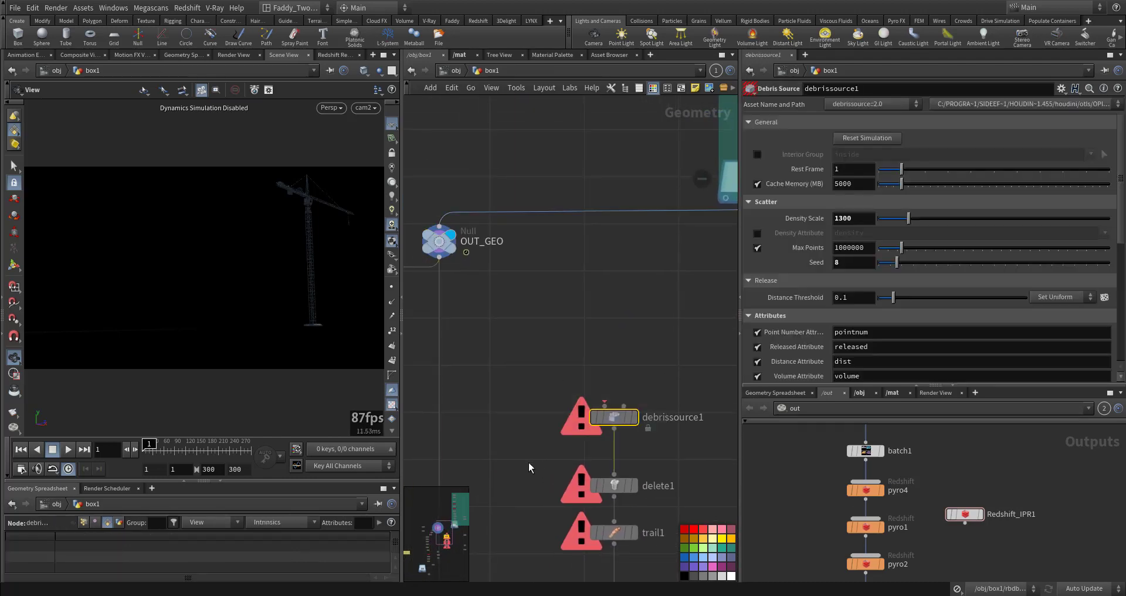
# Wire the OUT_GEO null's output into the input of debrissource1 and select debrissource1
pyautogui.scroll(5, 567, 463)
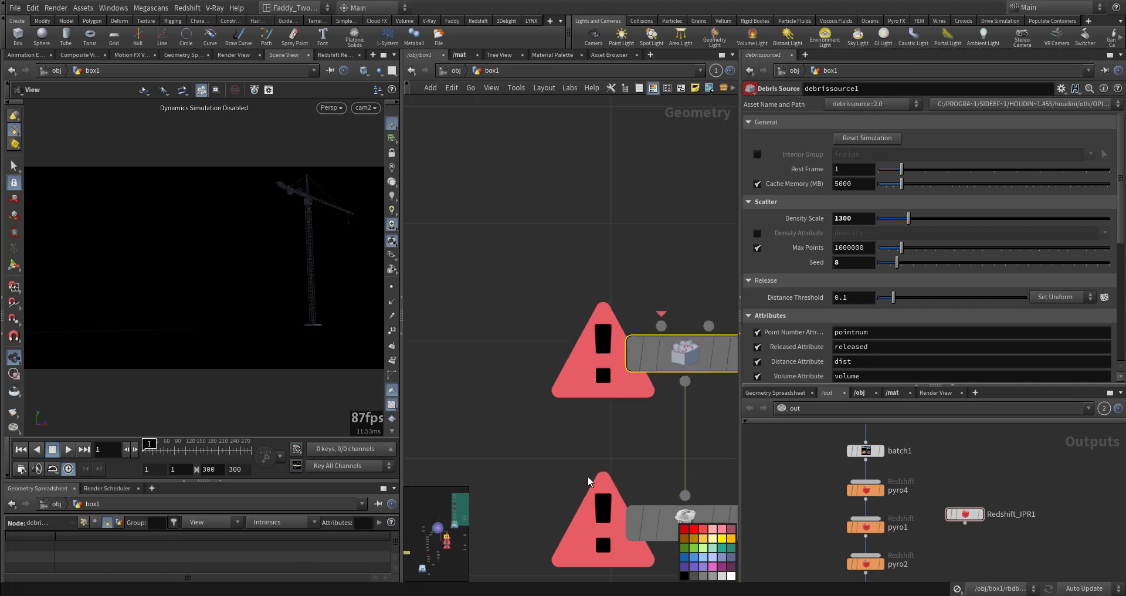
pyautogui.moveTo(592, 448); pyautogui.dragTo(494, 475, button='middle')
pyautogui.click(563, 346)
pyautogui.moveTo(532, 292); pyautogui.dragTo(641, 578, button='middle')
pyautogui.scroll(-5, 643, 545)
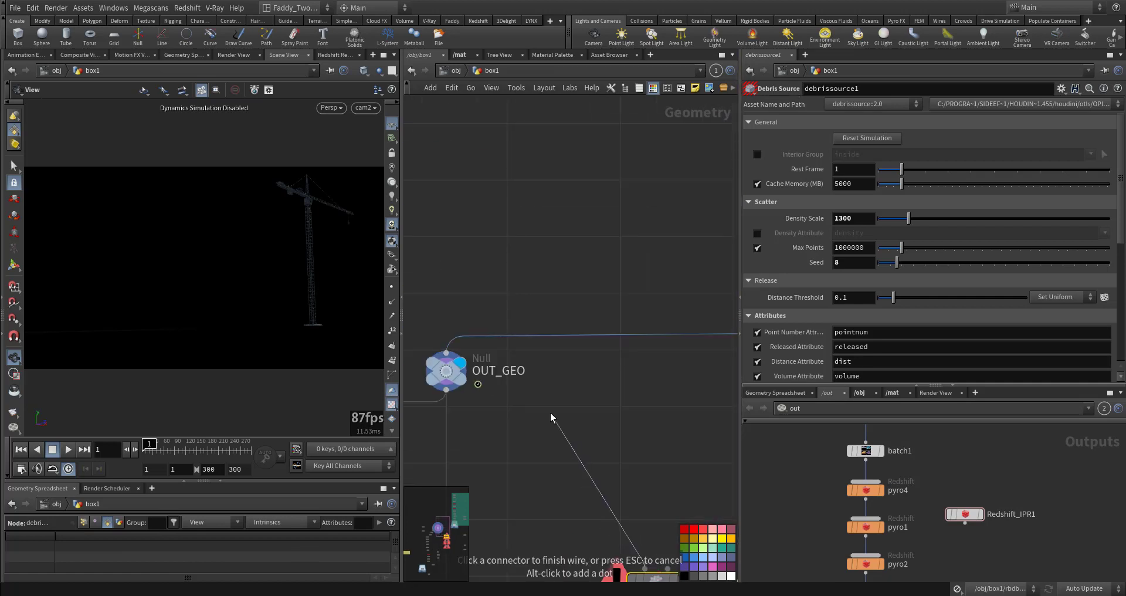
pyautogui.moveTo(551, 415); pyautogui.dragTo(599, 362, button='middle')
pyautogui.moveTo(568, 465); pyautogui.dragTo(476, 355, button='middle')
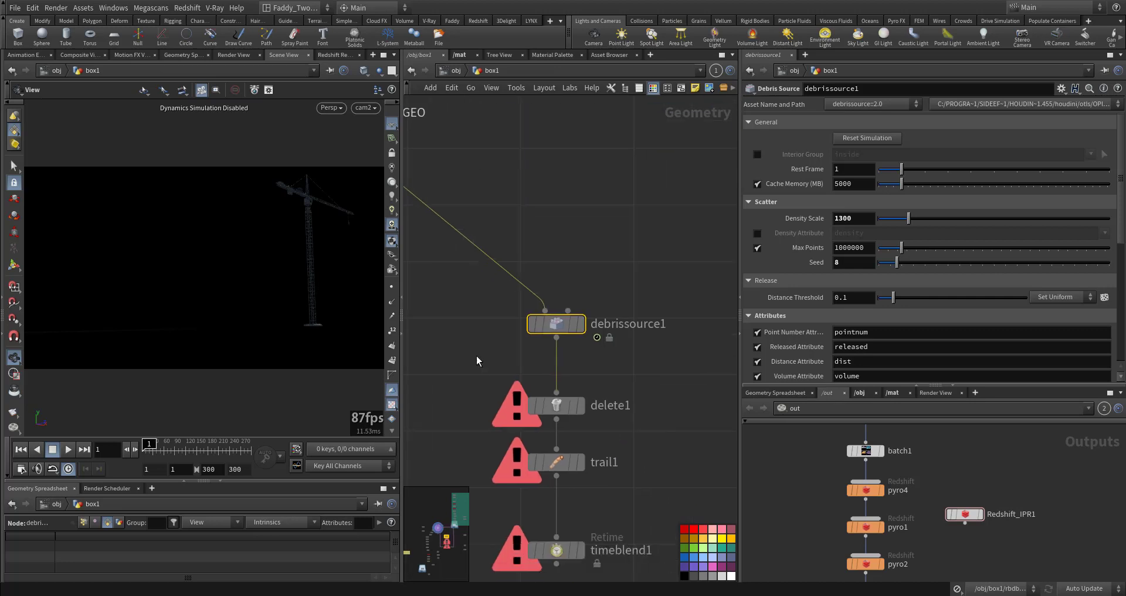
pyautogui.scroll(3, 519, 292)
pyautogui.click(571, 288)
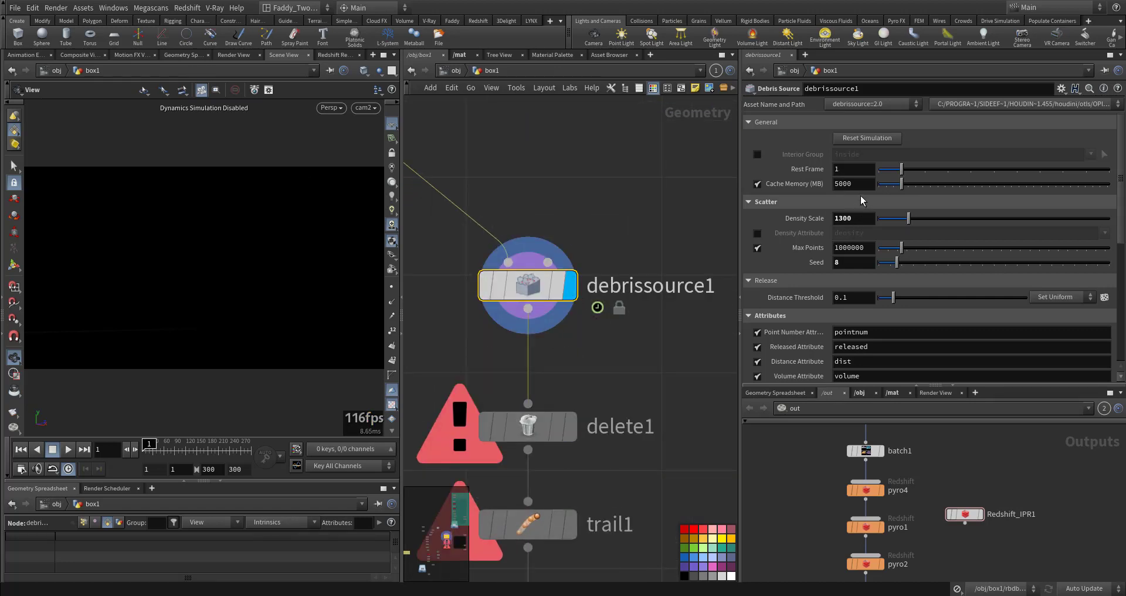
# Turn off the Point Number, Released, Distance and Volume attribute outputs on debrissource1
pyautogui.moveTo(862, 218); pyautogui.dragTo(843, 218)
pyautogui.scroll(-3, 802, 340)
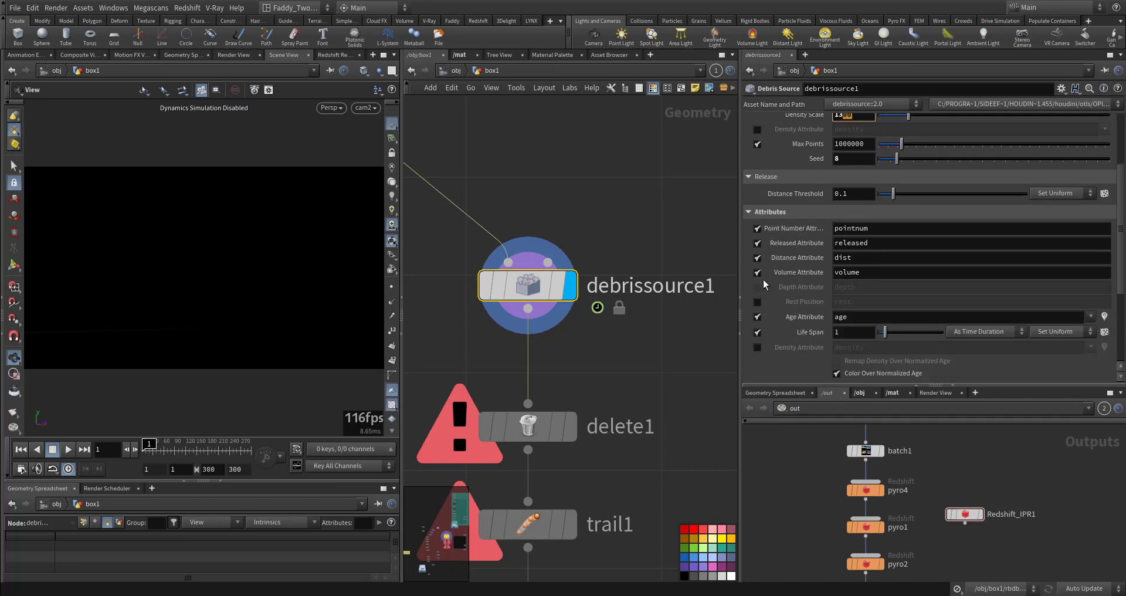
pyautogui.moveTo(760, 274); pyautogui.dragTo(807, 227)
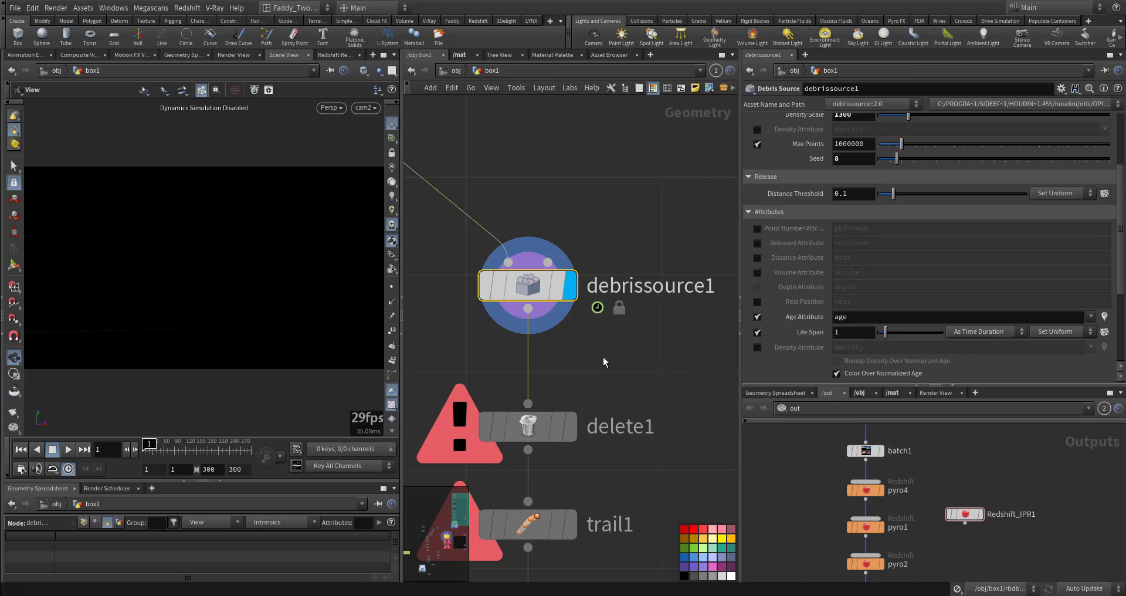
# Play the simulation from the start to preview the debris source result
pyautogui.moveTo(604, 357); pyautogui.dragTo(648, 290, button='middle')
pyautogui.click(169, 451)
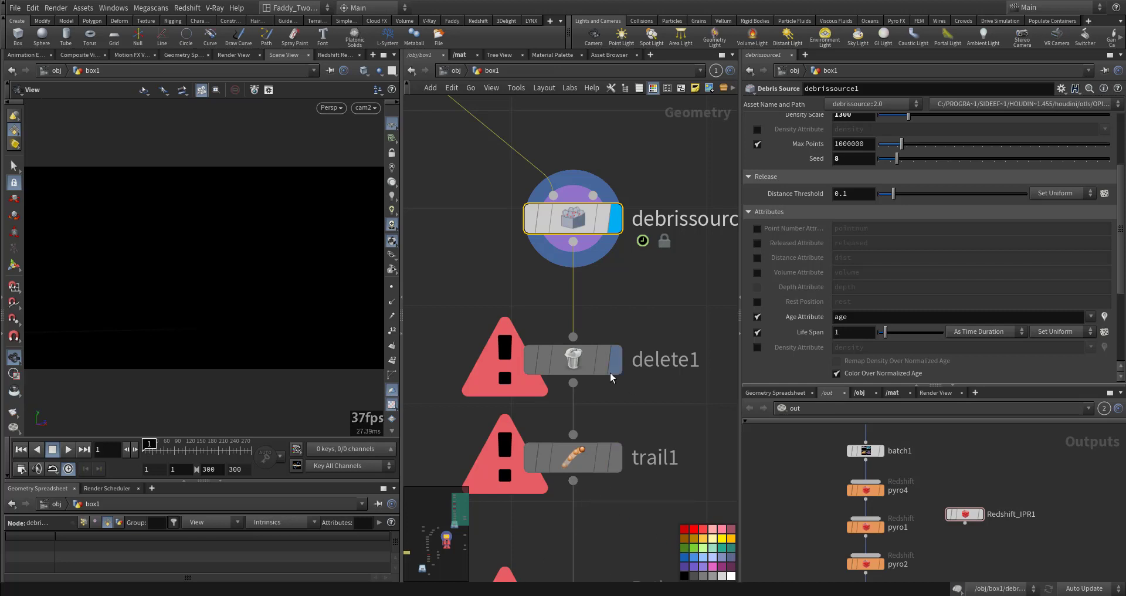
pyautogui.scroll(4, 784, 309)
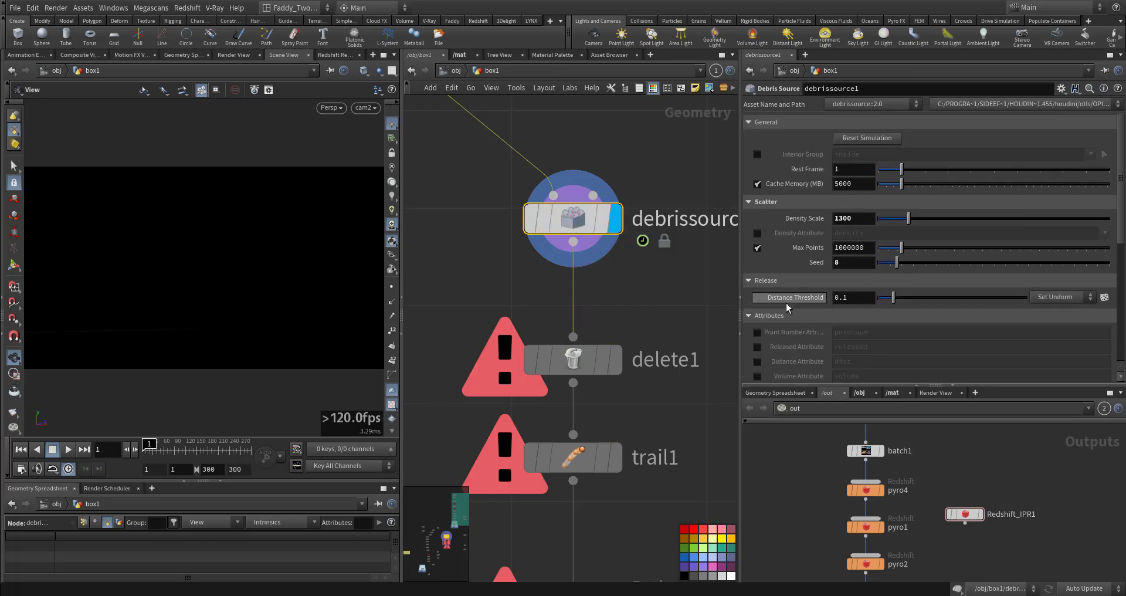
pyautogui.click(68, 449)
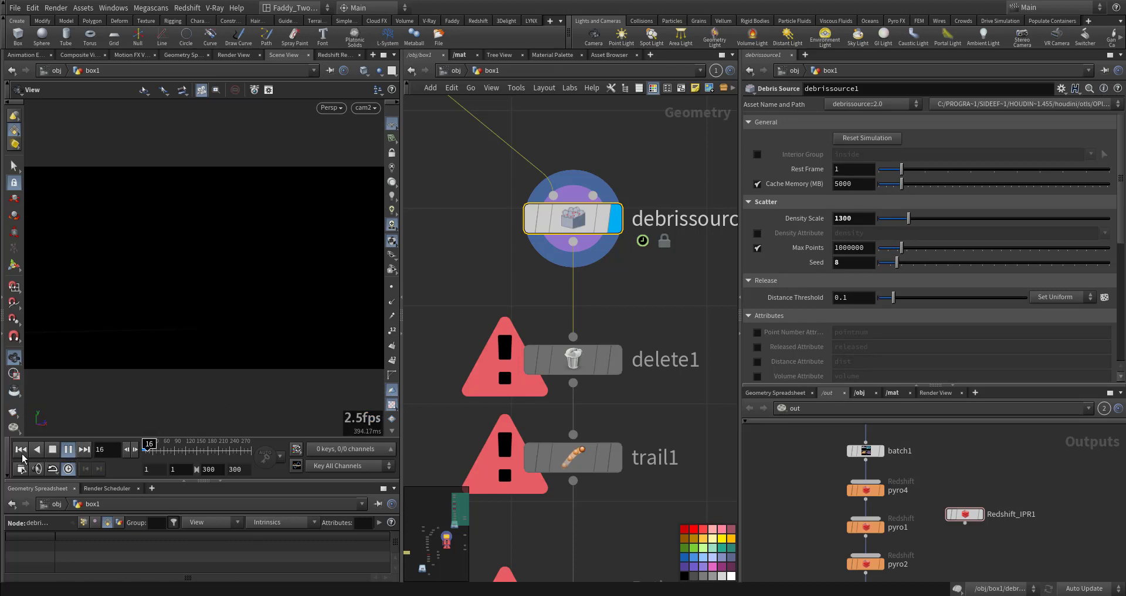
# Inspect the pyroGround file cache node inside the pyro_ground object, then return to the box1 network
pyautogui.click(456, 70)
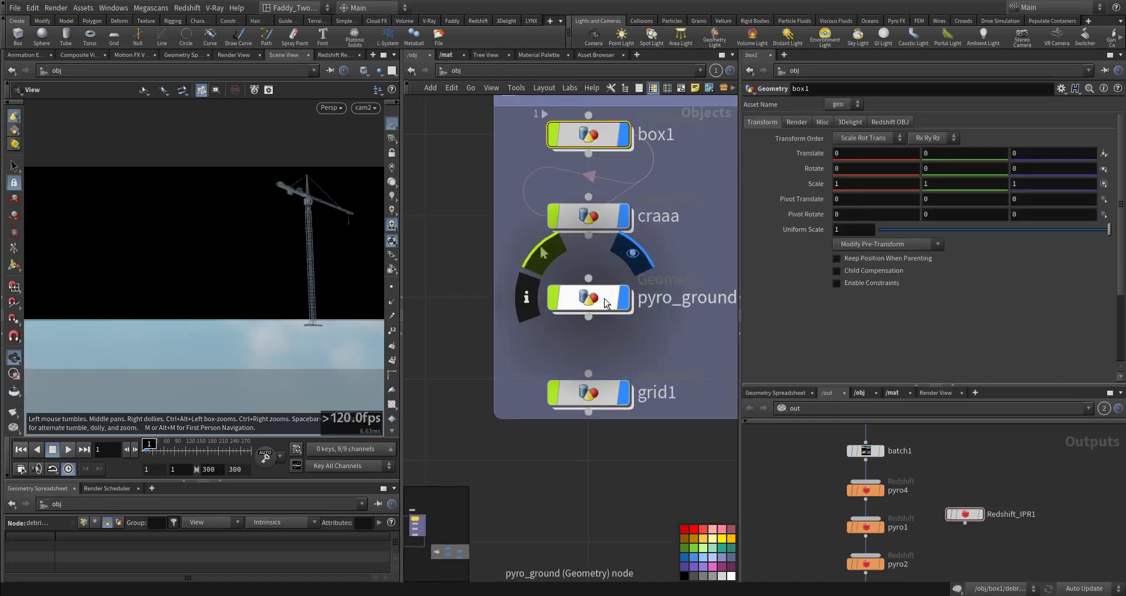
pyautogui.doubleClick(604, 296)
pyautogui.moveTo(596, 402); pyautogui.dragTo(650, 273, button='middle')
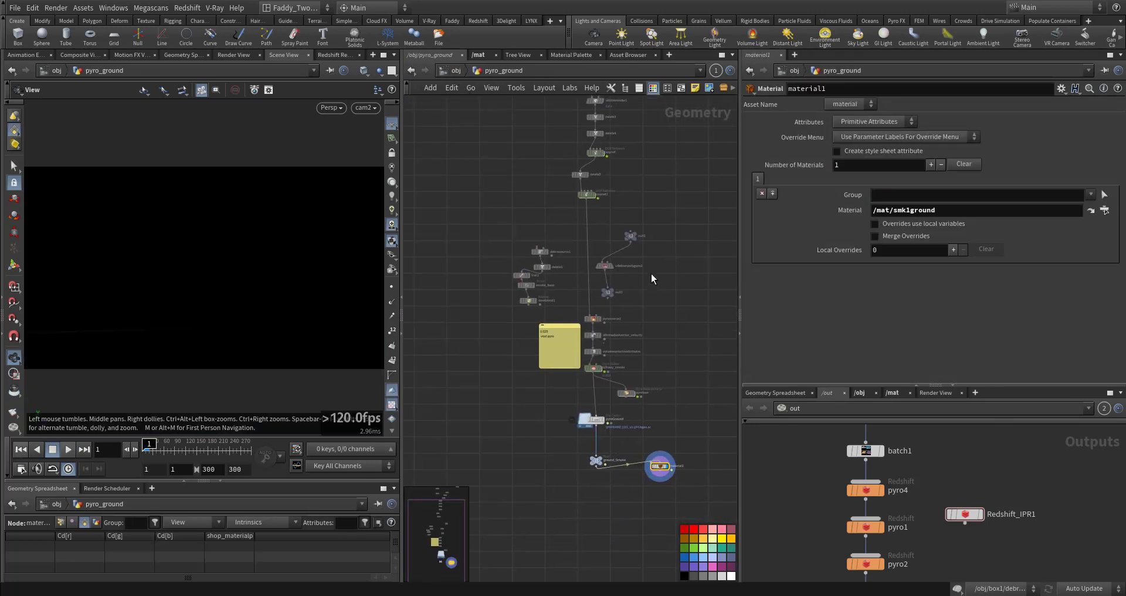
pyautogui.moveTo(624, 225); pyautogui.dragTo(578, 400, button='middle')
pyautogui.moveTo(574, 348); pyautogui.dragTo(562, 172, button='middle')
pyautogui.scroll(3, 615, 405)
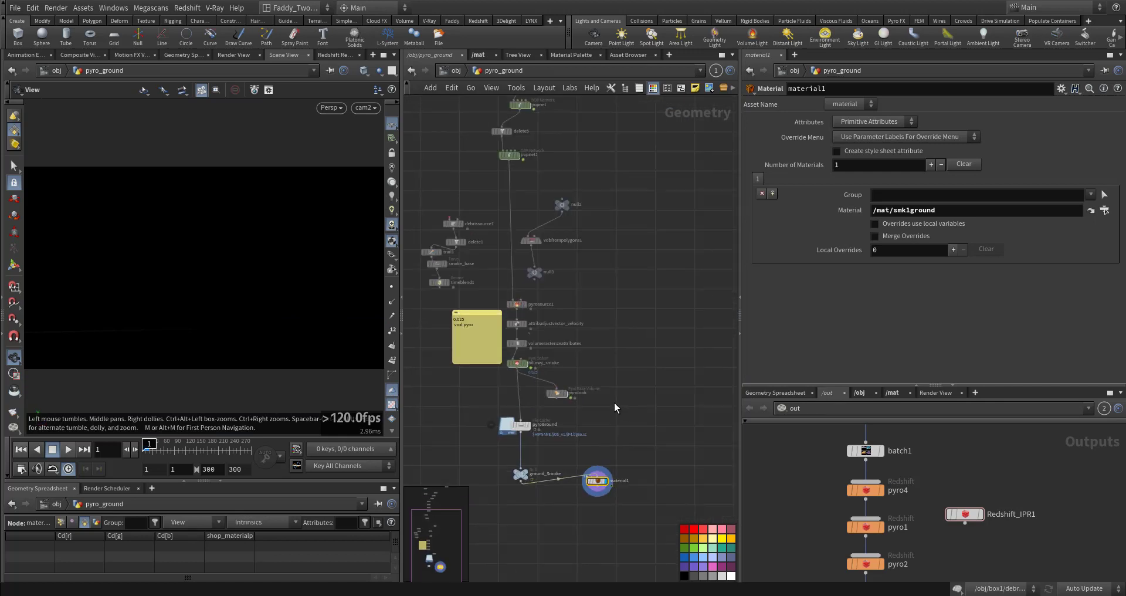
pyautogui.moveTo(581, 405); pyautogui.dragTo(629, 342, button='middle')
pyautogui.scroll(2, 566, 360)
pyautogui.click(508, 378)
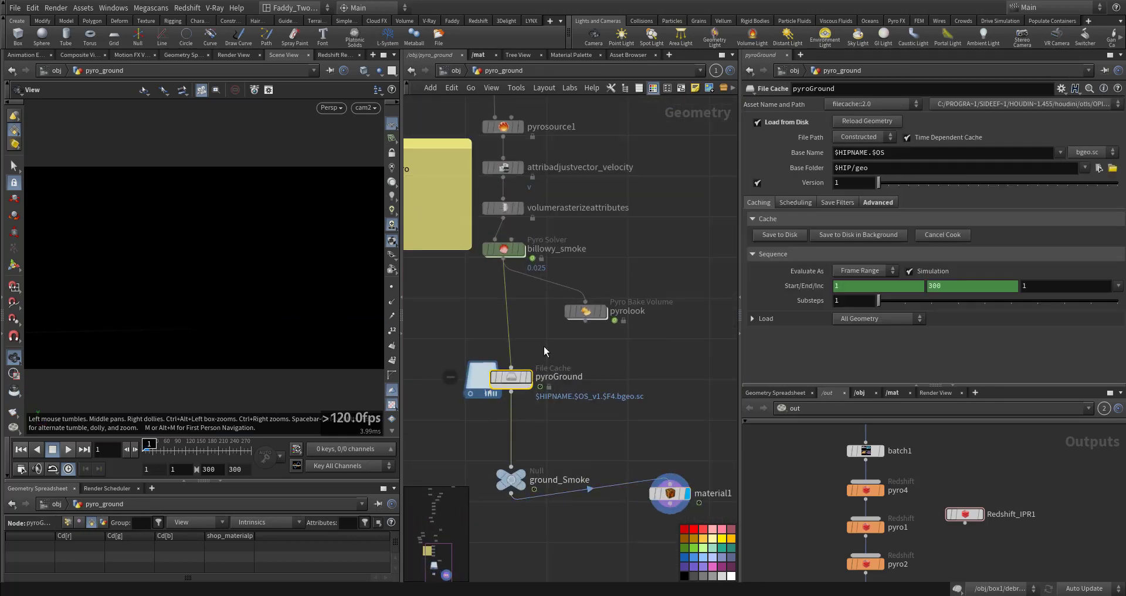
pyautogui.moveTo(502, 312); pyautogui.dragTo(525, 363, button='middle')
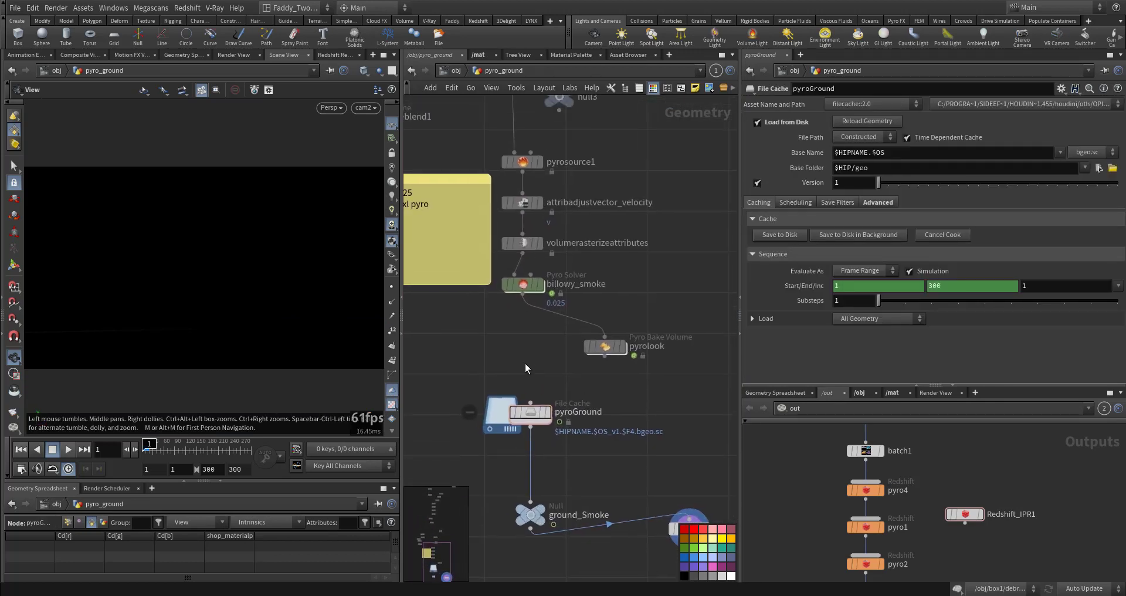
pyautogui.click(456, 70)
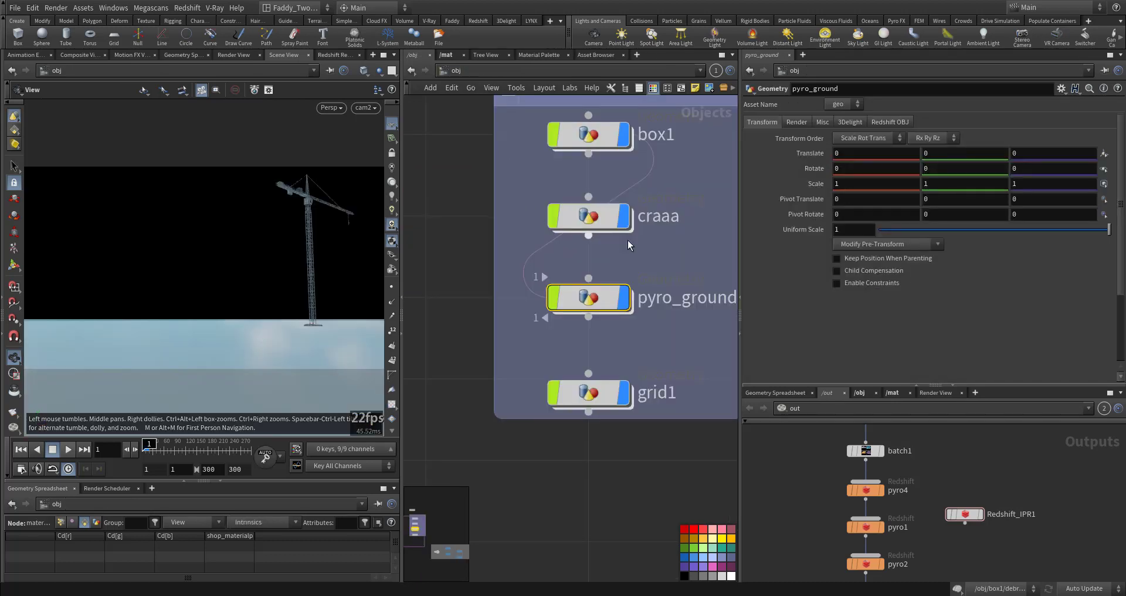
pyautogui.doubleClick(576, 219)
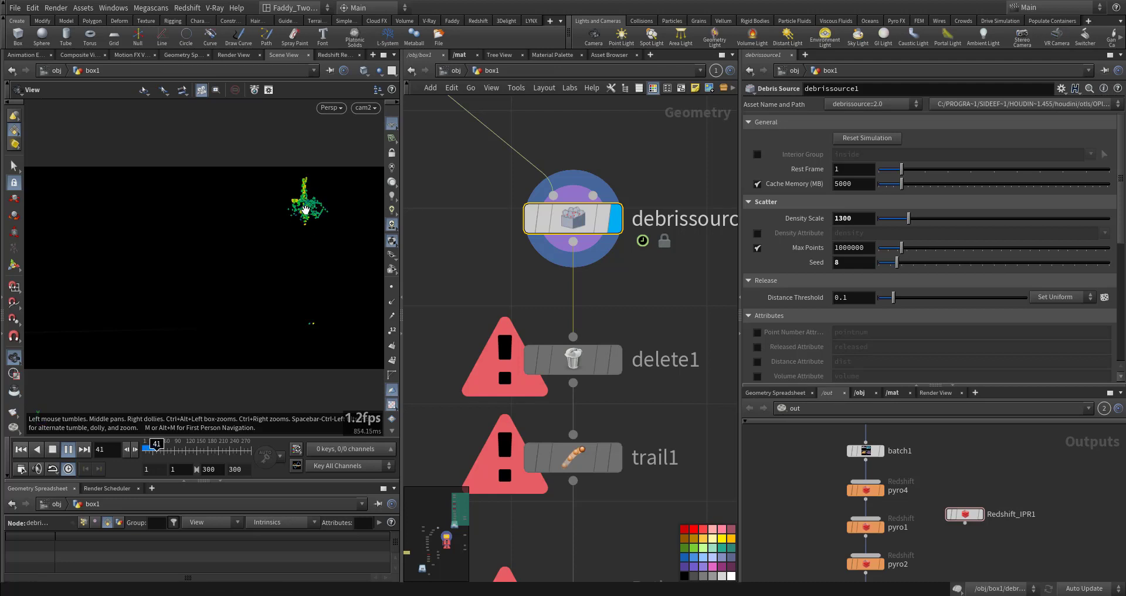
# Play the simulation and orbit the viewport around the scattered debris points
pyautogui.click(71, 450)
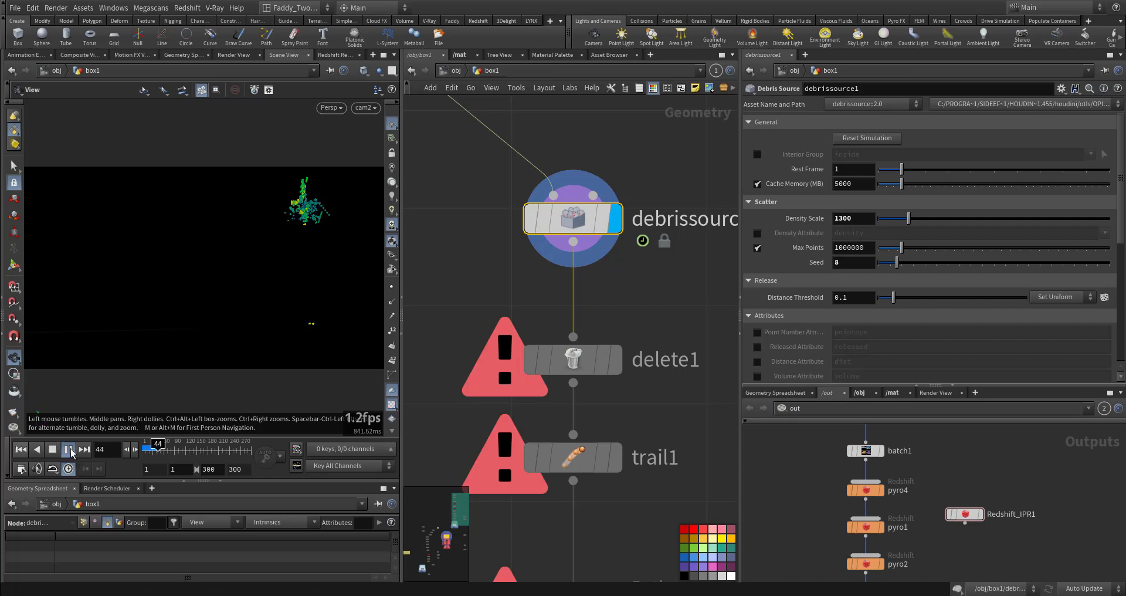
pyautogui.moveTo(314, 217); pyautogui.dragTo(305, 217)
pyautogui.moveTo(305, 216); pyautogui.dragTo(603, 254, button='right')
pyautogui.moveTo(320, 176); pyautogui.dragTo(226, 234, button='middle')
pyautogui.moveTo(225, 233); pyautogui.dragTo(351, 208, button='right')
pyautogui.moveTo(293, 167); pyautogui.dragTo(244, 247)
pyautogui.moveTo(244, 246); pyautogui.dragTo(573, 273, button='right')
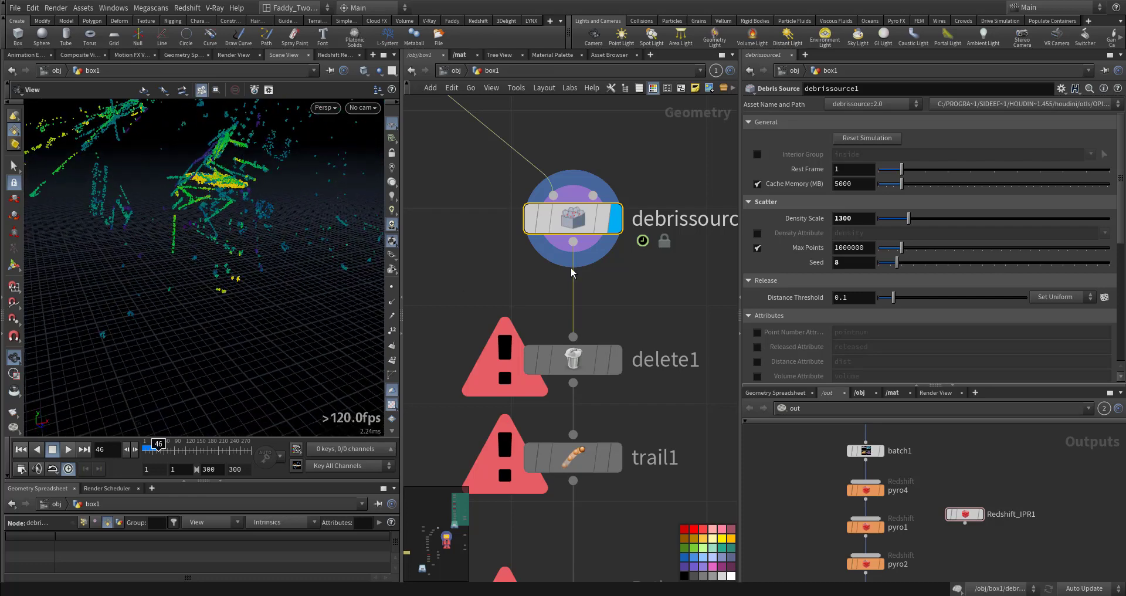
# Review the debris source parameters through the color ramp and post-process section
pyautogui.middleClick(574, 221)
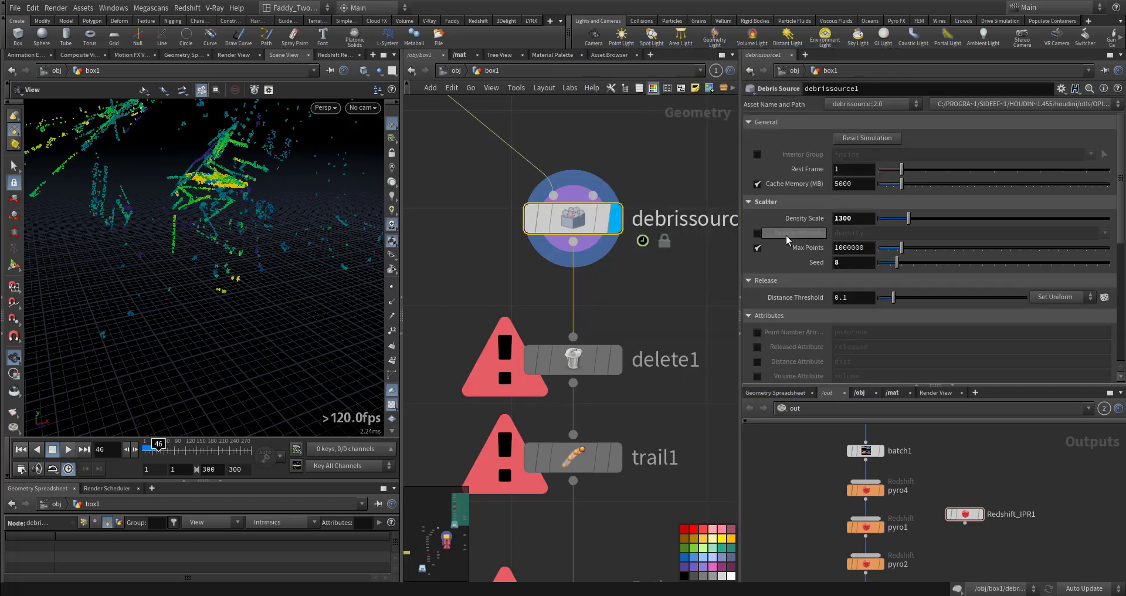
pyautogui.scroll(-5, 777, 280)
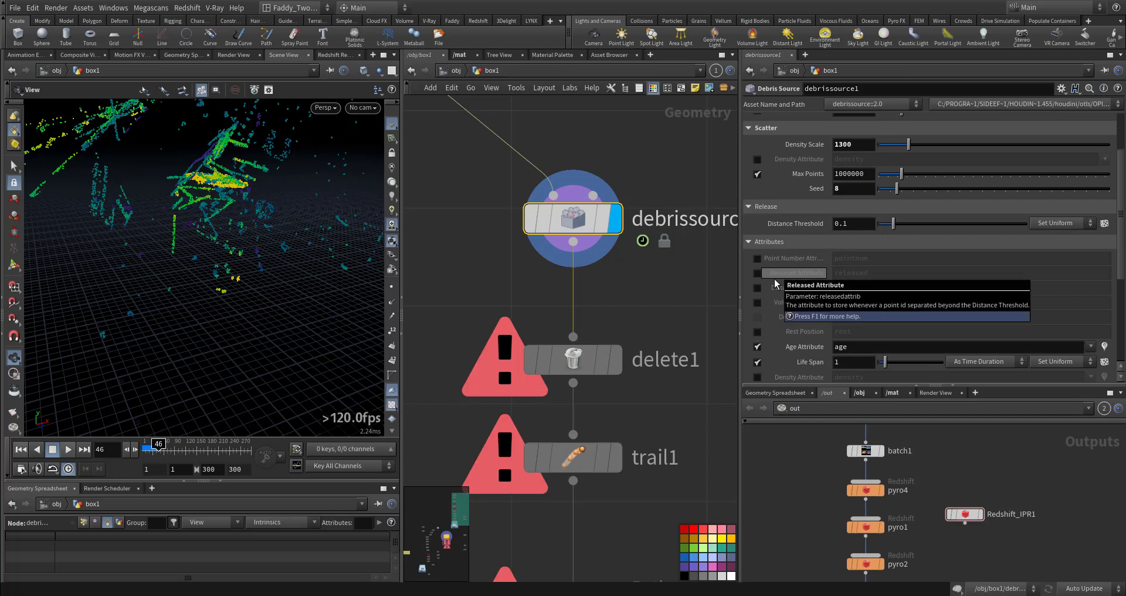
pyautogui.scroll(-5, 777, 285)
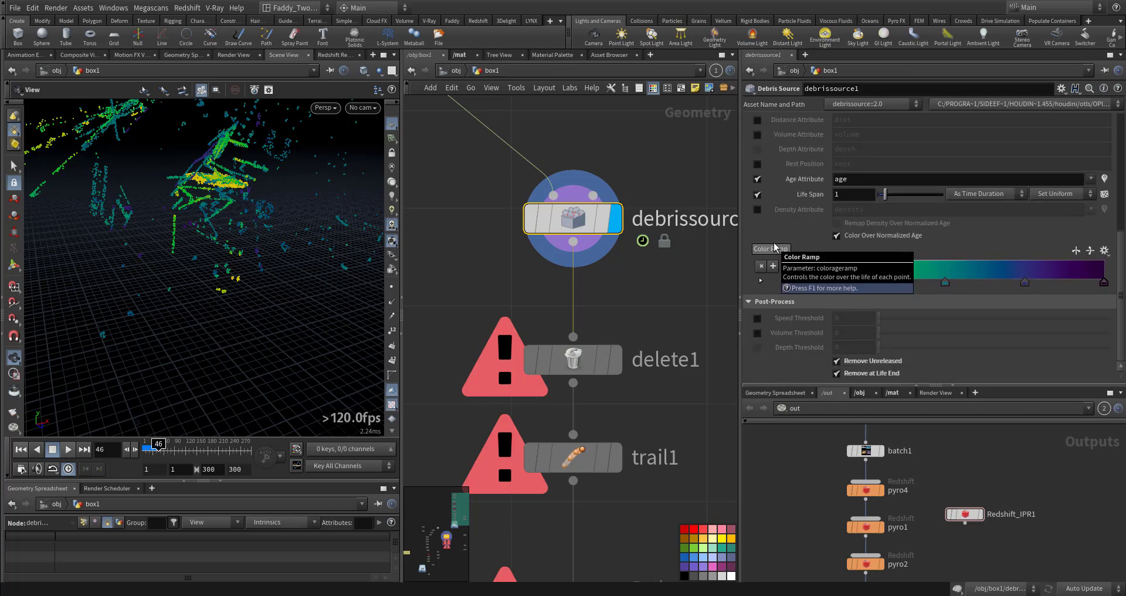
pyautogui.moveTo(258, 222); pyautogui.dragTo(266, 227)
pyautogui.scroll(-5, 267, 228)
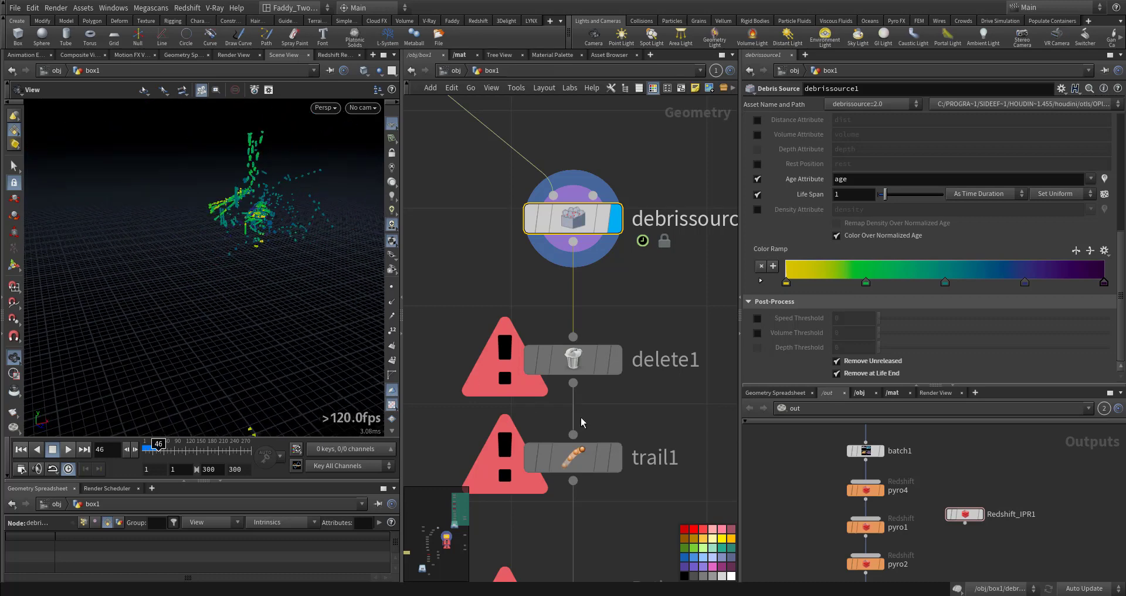
# Display the delete1 node's output and play the simulation
pyautogui.moveTo(586, 411); pyautogui.dragTo(574, 372, button='middle')
pyautogui.click(606, 329)
pyautogui.click(560, 328)
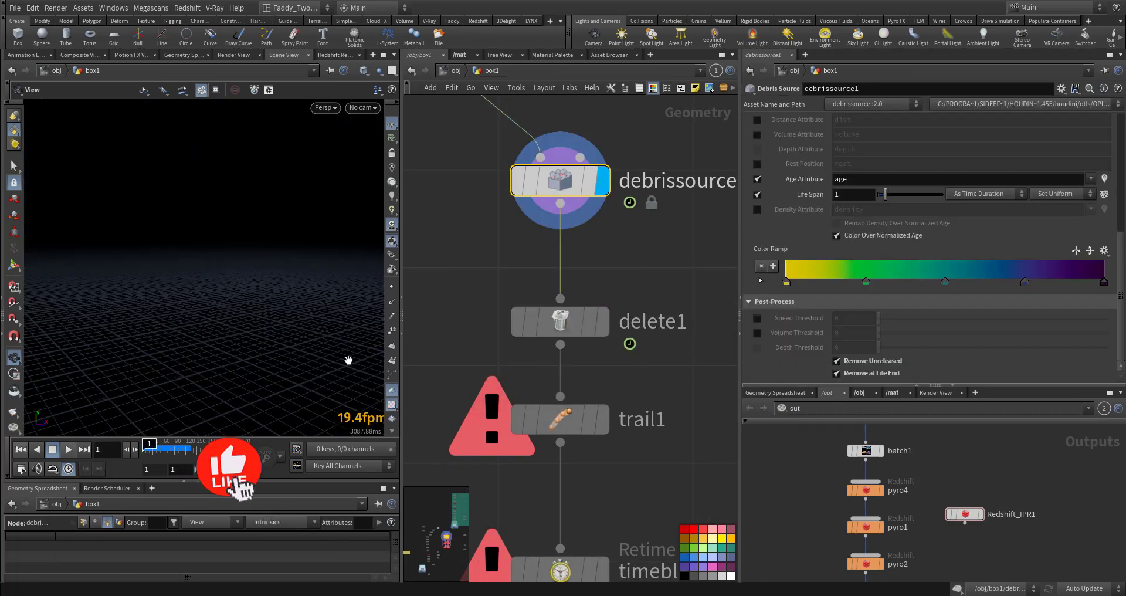
pyautogui.click(68, 449)
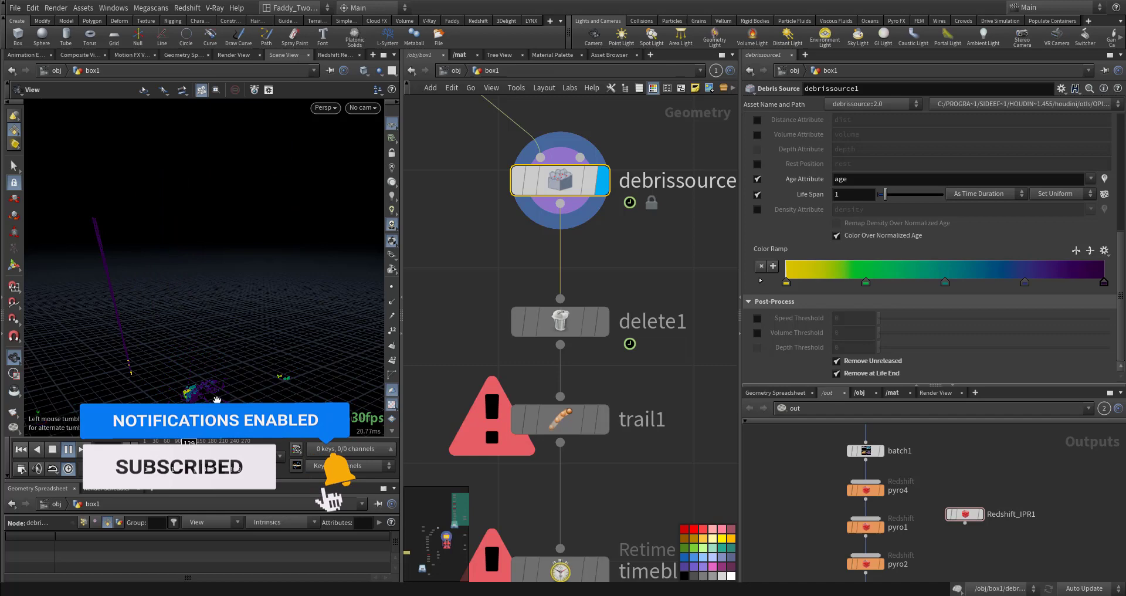
pyautogui.click(68, 449)
# Scrub the timeline and orbit the viewport to examine the delete1 output
pyautogui.moveTo(213, 385); pyautogui.dragTo(255, 354, button='middle')
pyautogui.moveTo(254, 354); pyautogui.dragTo(187, 316)
pyautogui.click(153, 447)
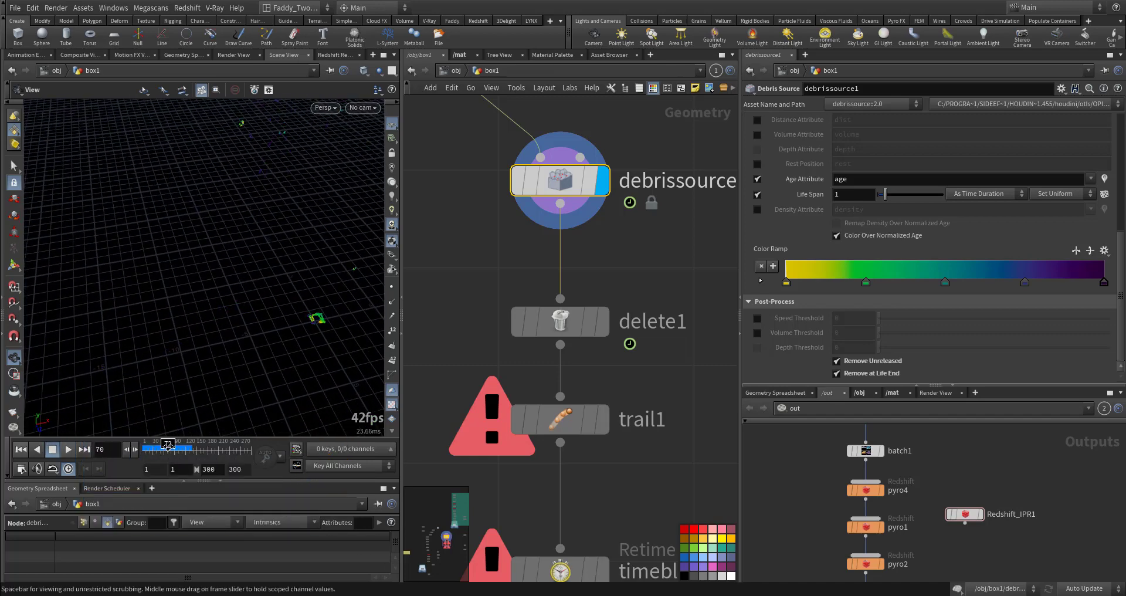
pyautogui.moveTo(271, 344); pyautogui.dragTo(318, 303)
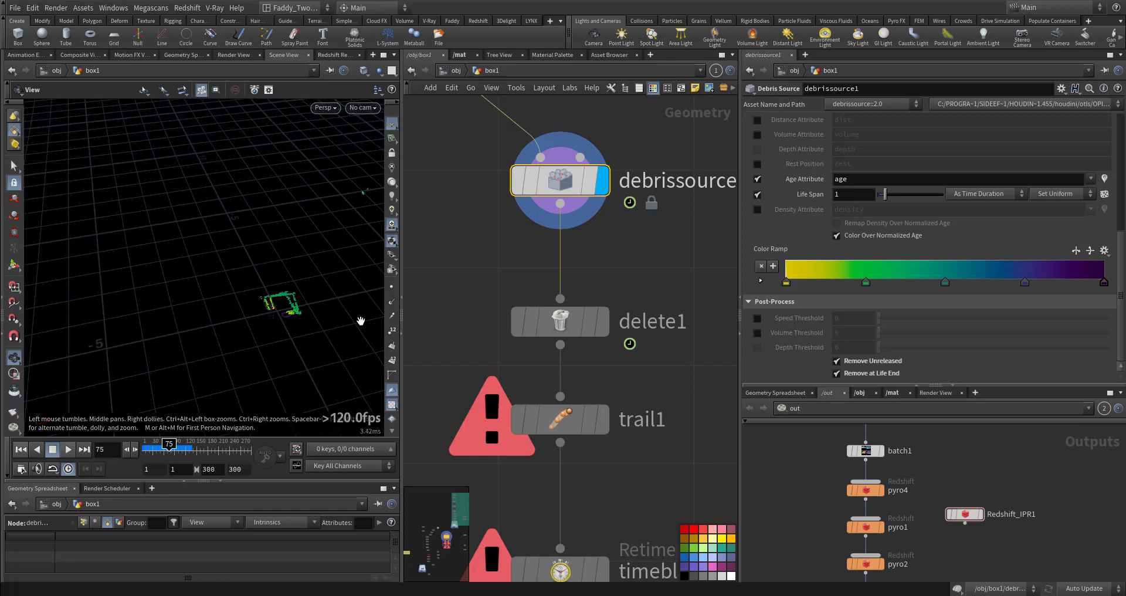
pyautogui.click(560, 321)
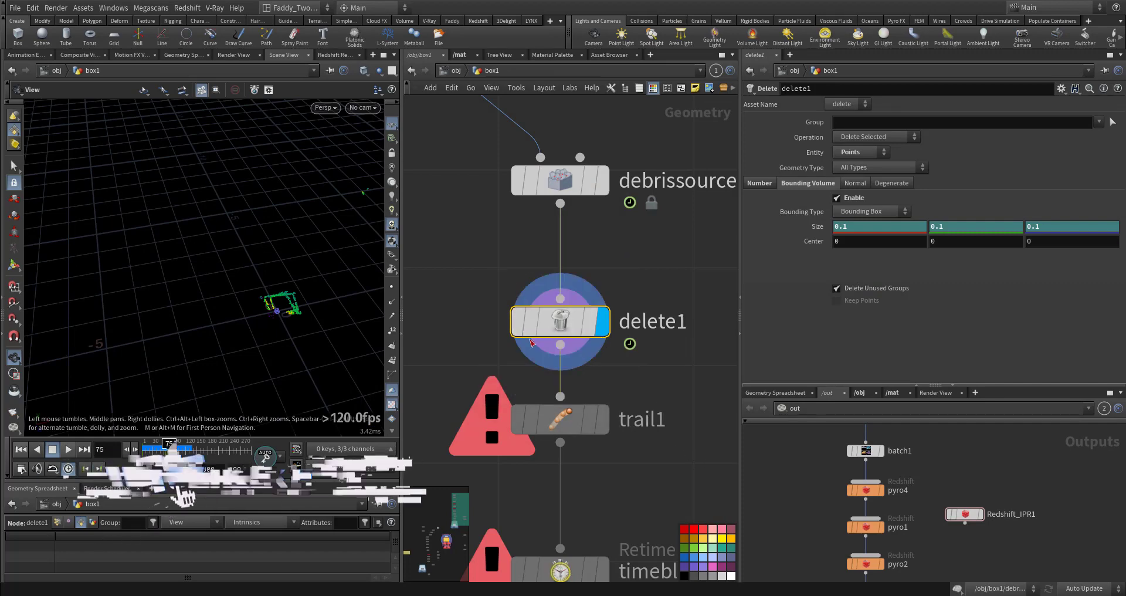
pyautogui.moveTo(485, 288); pyautogui.dragTo(589, 343)
pyautogui.moveTo(168, 450)
pyautogui.mouseDown()
pyautogui.moveTo(122, 454)
pyautogui.moveTo(191, 454)
pyautogui.moveTo(181, 454)
pyautogui.mouseUp()
pyautogui.moveTo(233, 344); pyautogui.dragTo(341, 318, button='middle')
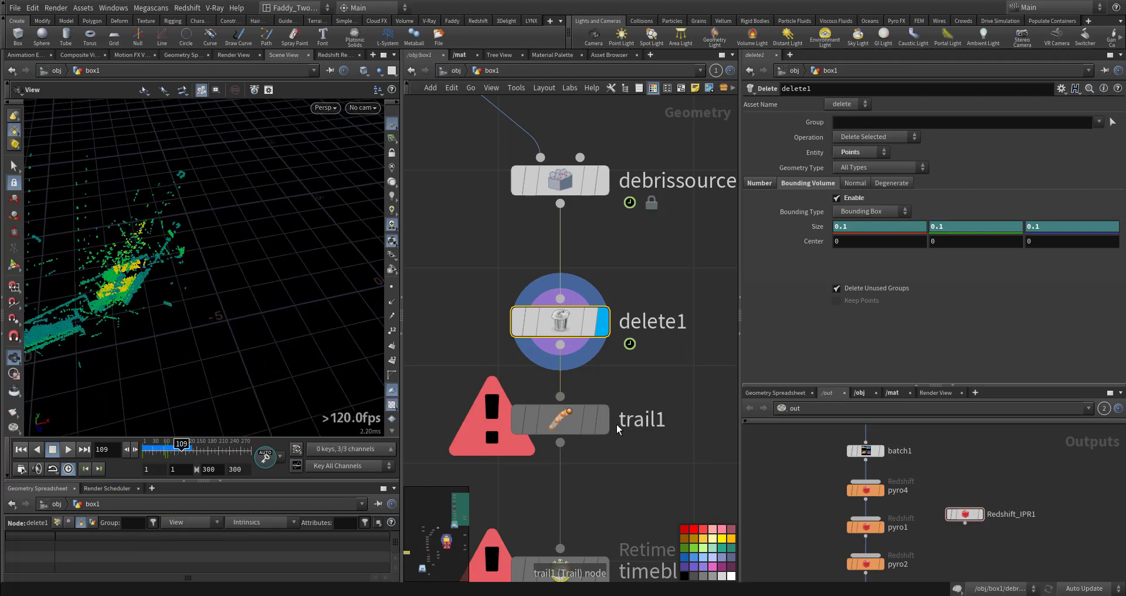
# Display the trail1 node and orbit the viewport to examine the point trails
pyautogui.click(602, 420)
pyautogui.moveTo(241, 329); pyautogui.dragTo(189, 322)
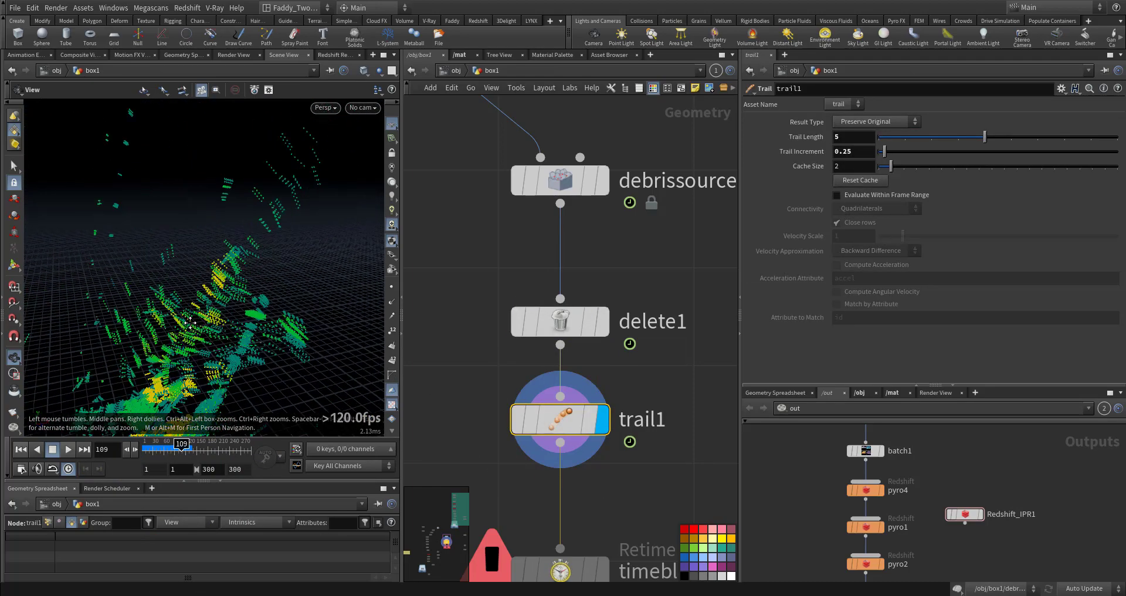
pyautogui.moveTo(190, 322); pyautogui.dragTo(296, 222, button='right')
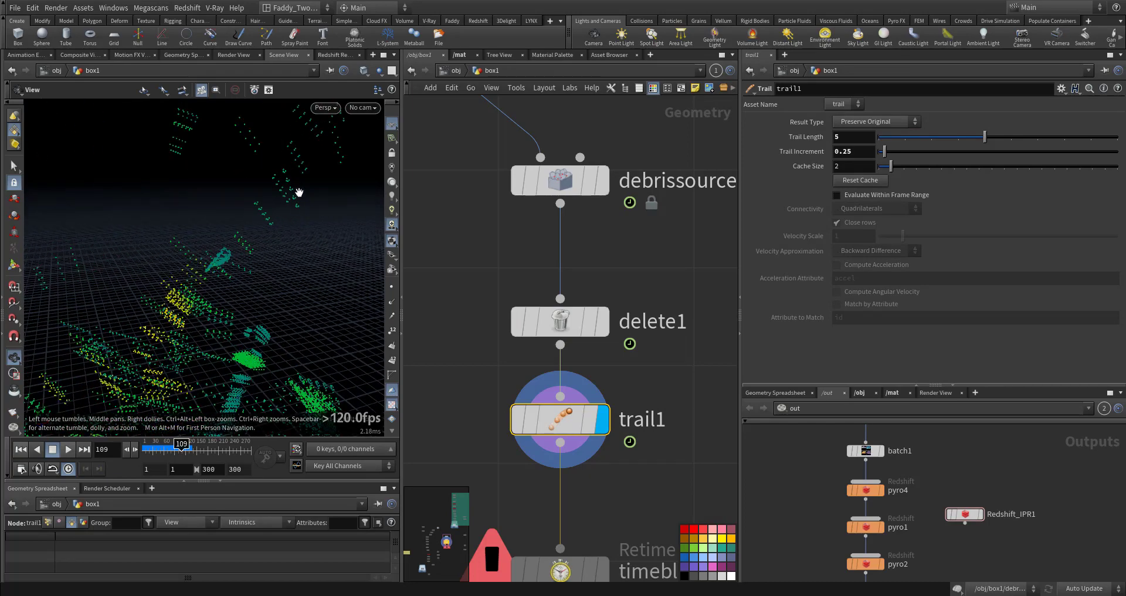
pyautogui.moveTo(233, 322); pyautogui.dragTo(290, 268)
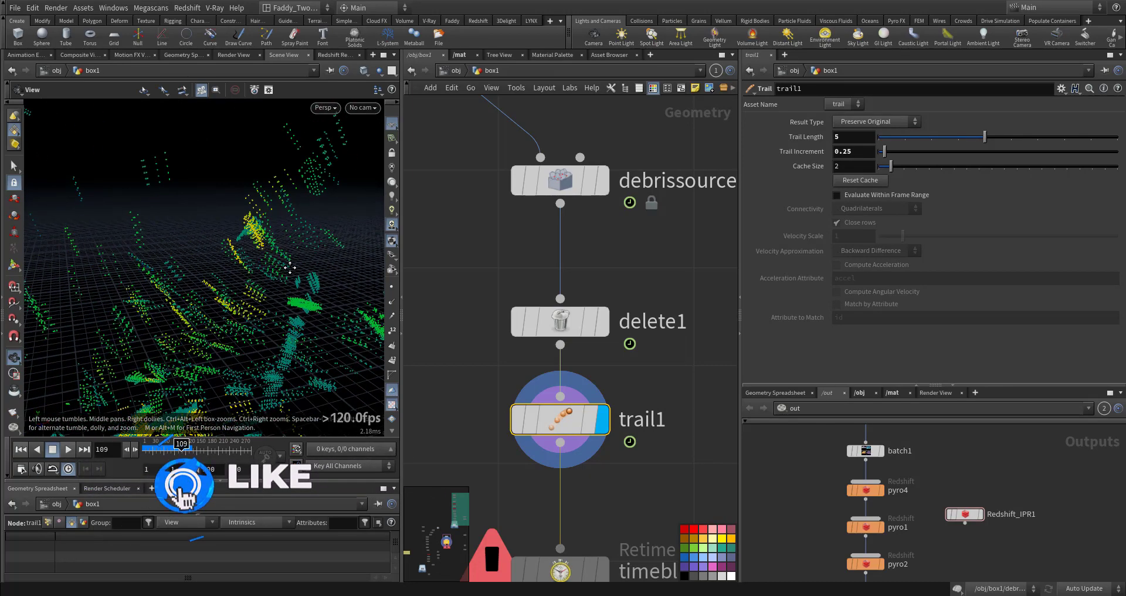
pyautogui.moveTo(289, 268); pyautogui.dragTo(228, 281, button='middle')
pyautogui.moveTo(304, 325); pyautogui.dragTo(279, 293, button='middle')
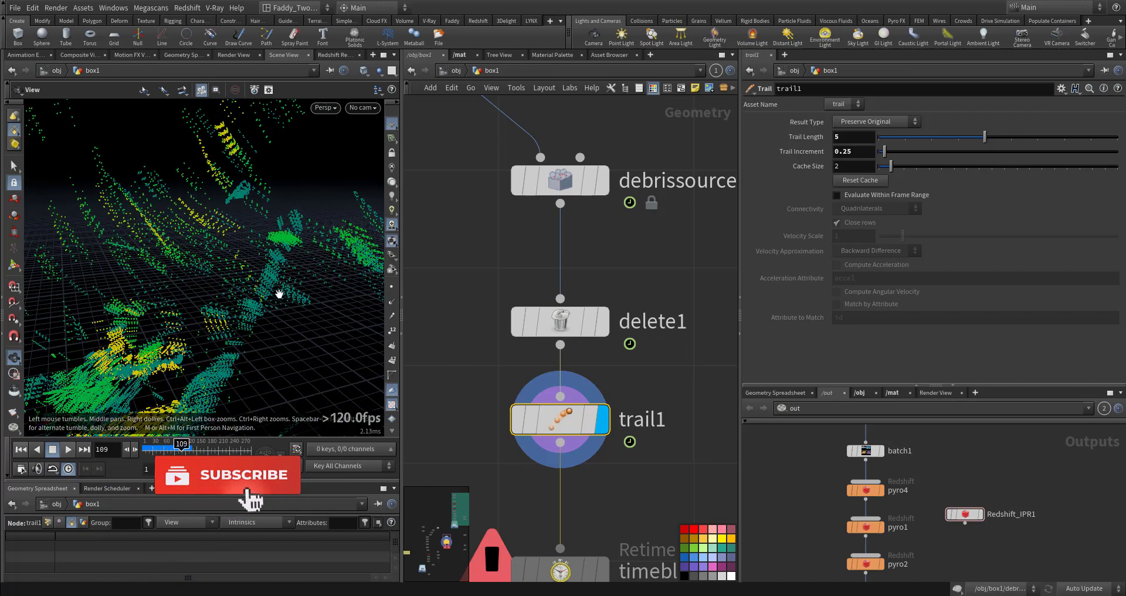
pyautogui.moveTo(276, 312); pyautogui.dragTo(176, 347, button='right')
pyautogui.moveTo(226, 308); pyautogui.dragTo(188, 337, button='middle')
# Switch the viewport to cam1 and rewind the timeline to the first frame
pyautogui.click(369, 108)
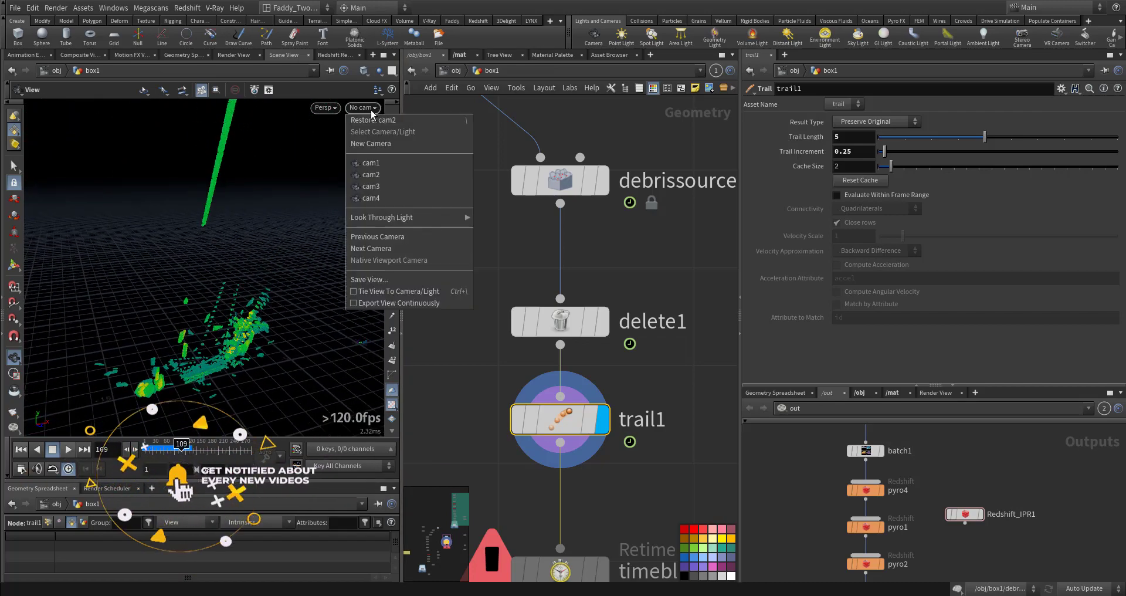
pyautogui.click(376, 197)
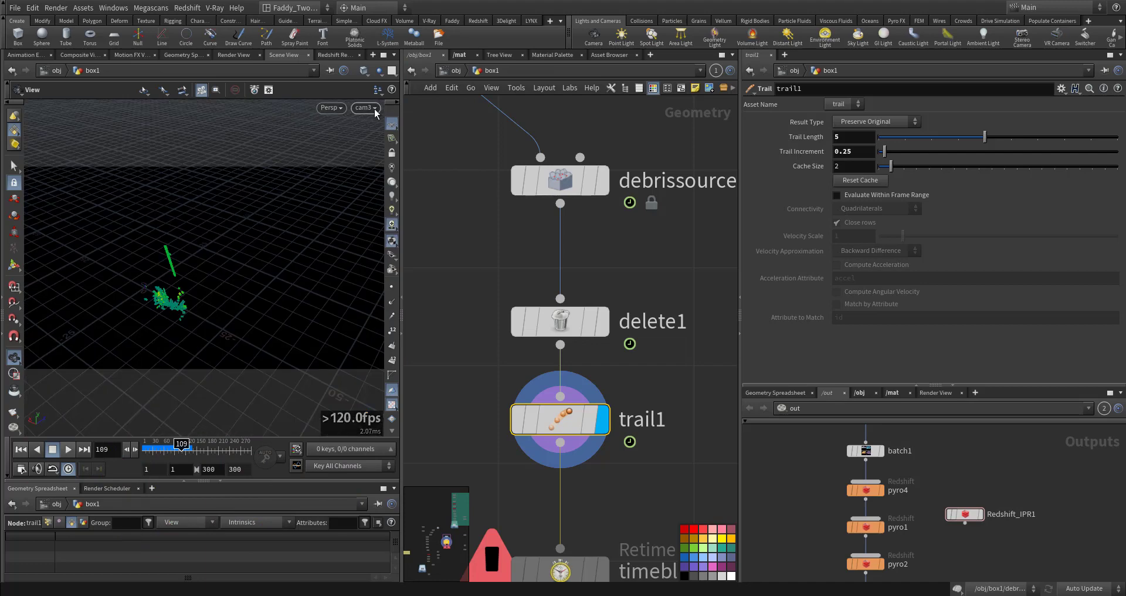
pyautogui.click(373, 108)
pyautogui.click(376, 161)
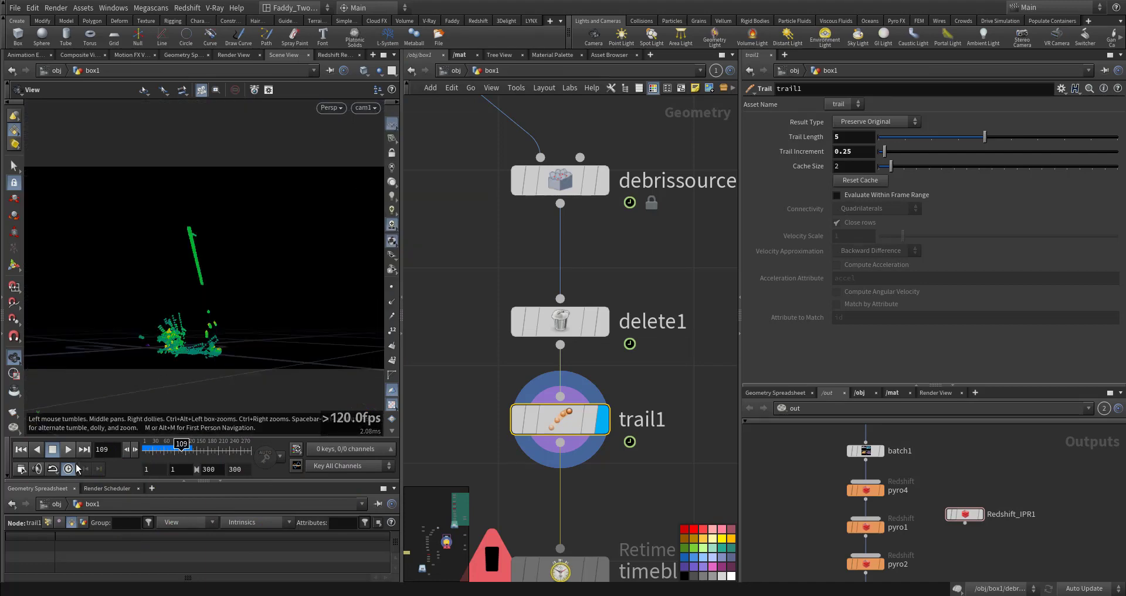
pyautogui.click(21, 449)
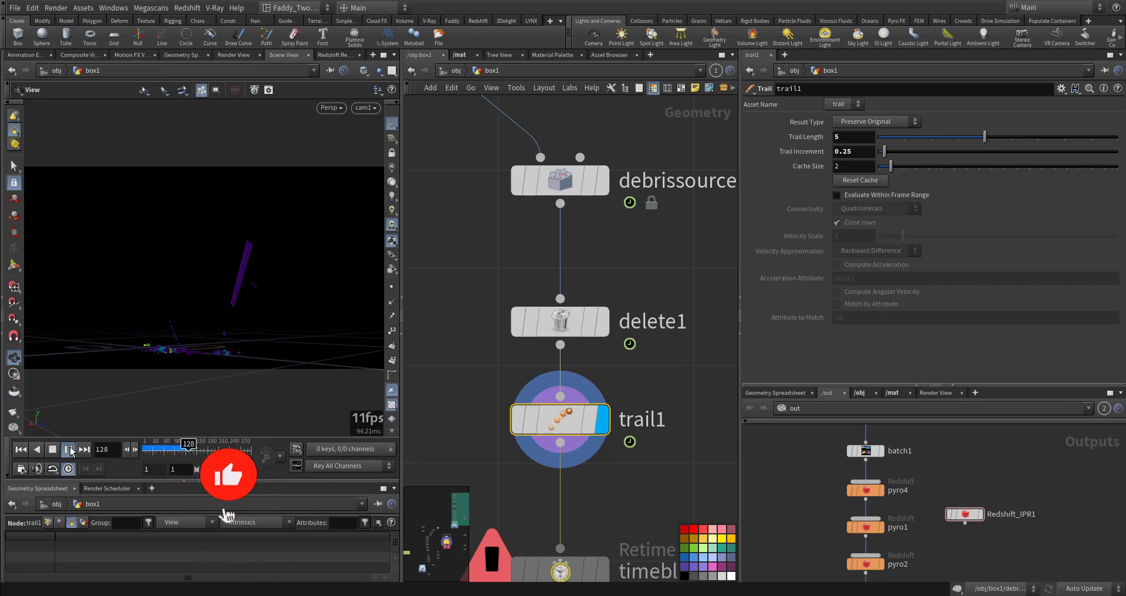
pyautogui.click(21, 449)
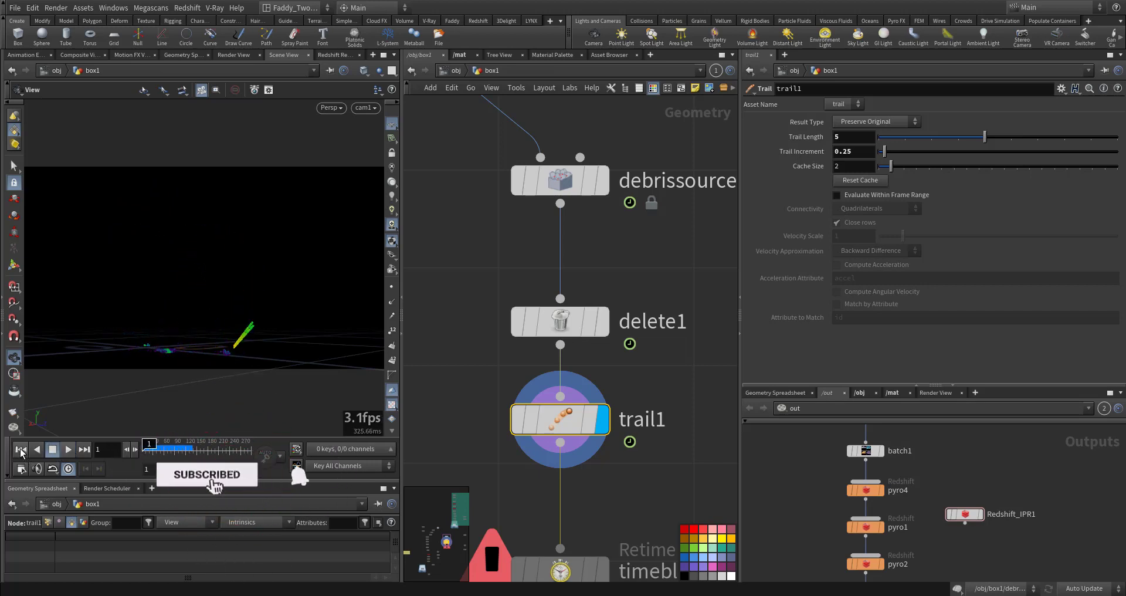
# Display the timeblend1 Retime node below trail1
pyautogui.scroll(-3, 496, 388)
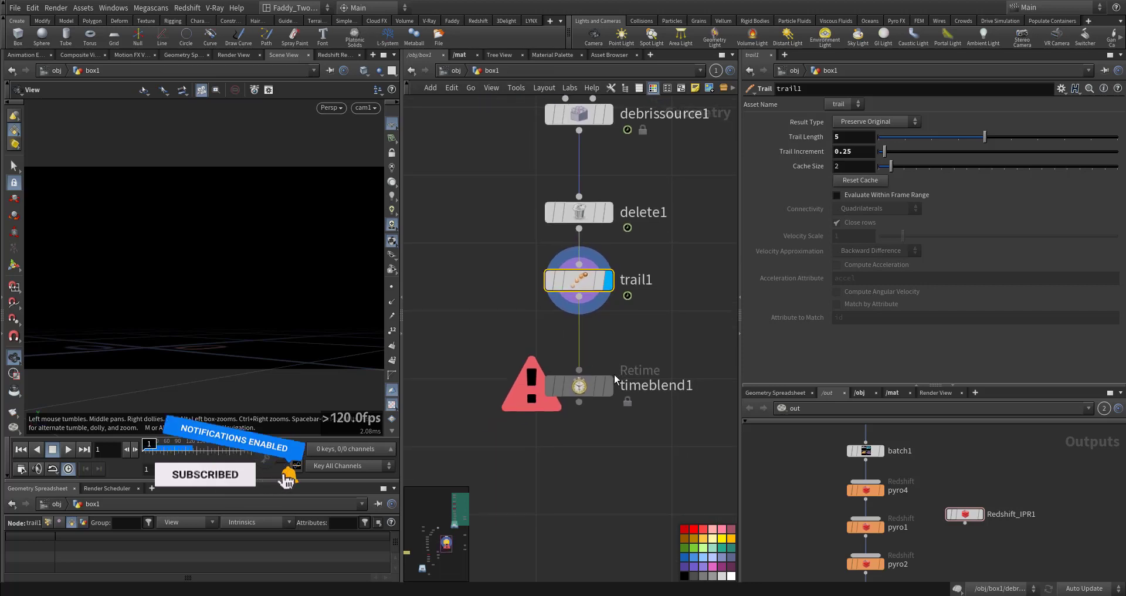
pyautogui.click(607, 386)
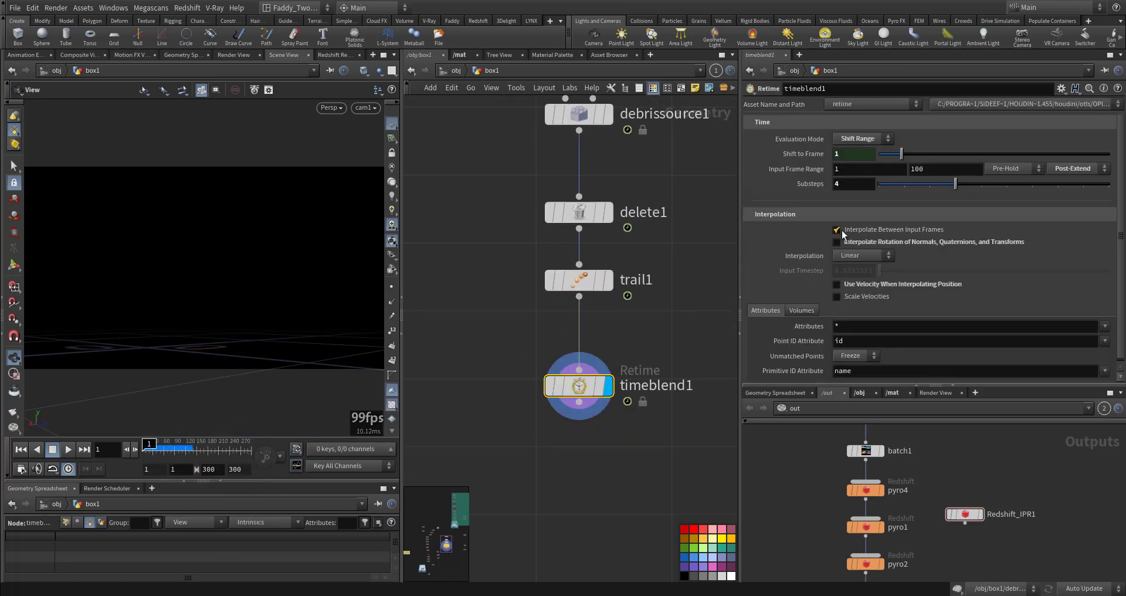
# Set the timeblend1 Retime node's interpolation to Linear
pyautogui.click(867, 253)
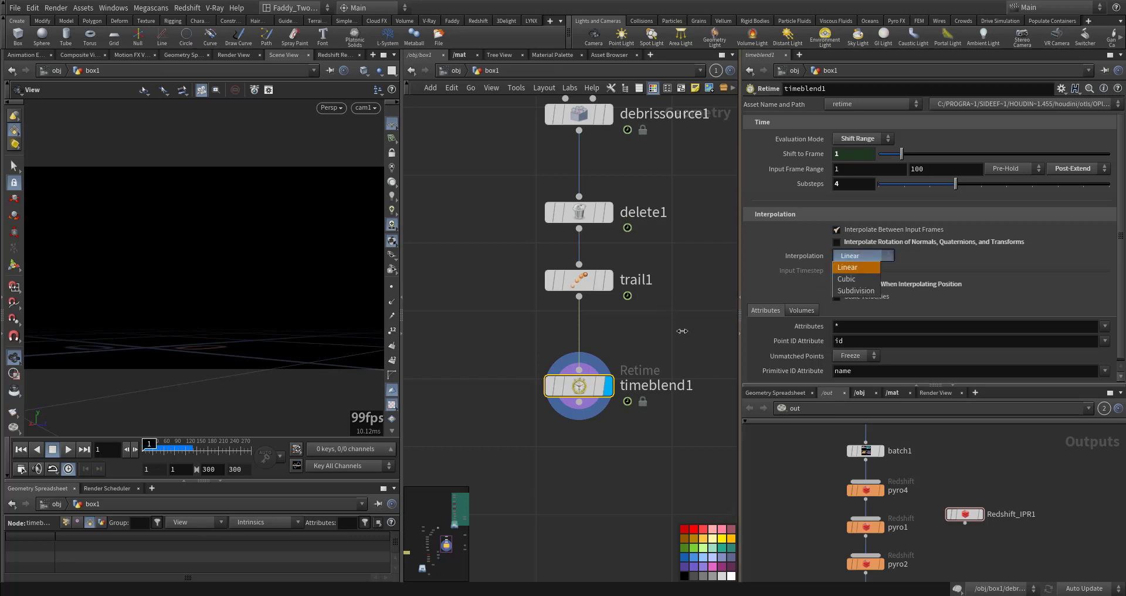
pyautogui.click(849, 266)
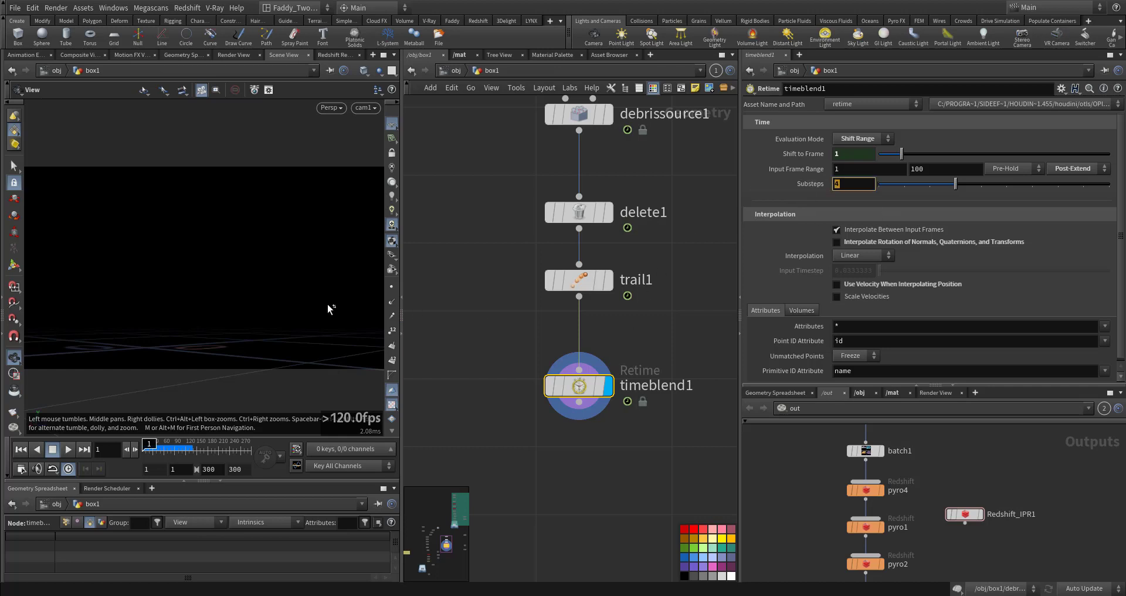
pyautogui.press('h')
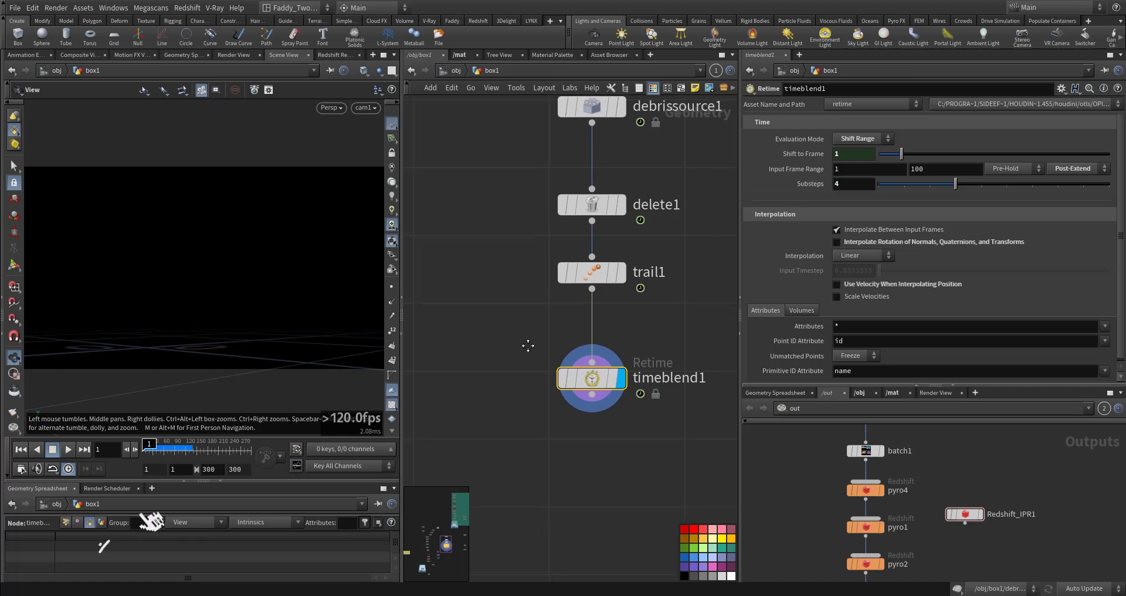
# Select the pyrosource1 node, set its Particle Separation to 0.1, and play the timeline to preview the particles
pyautogui.scroll(2, 578, 349)
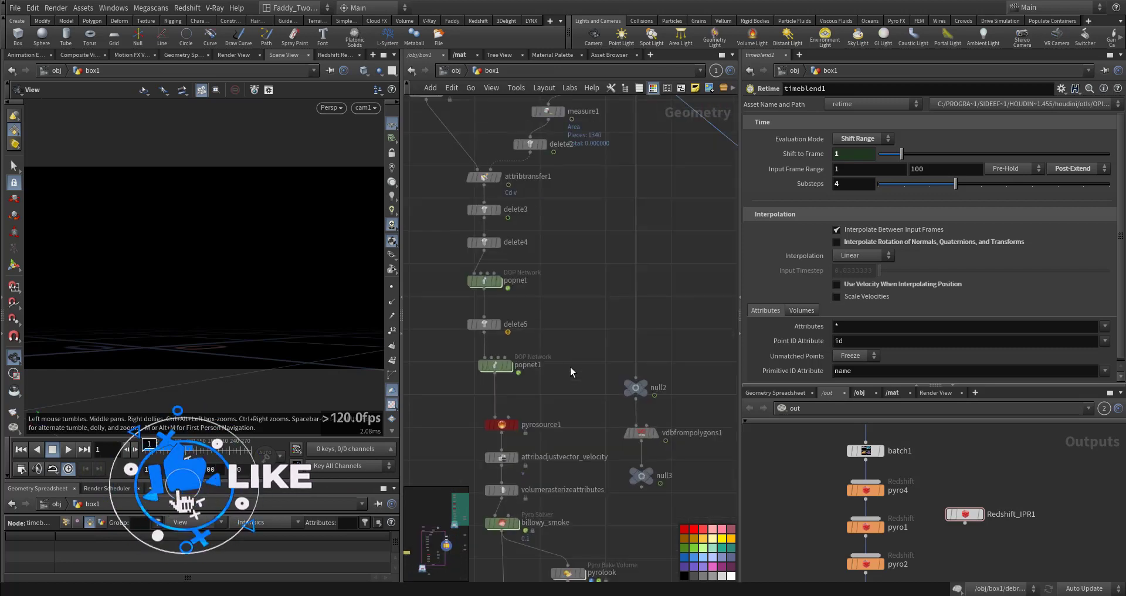
pyautogui.moveTo(567, 375); pyautogui.dragTo(575, 306, button='middle')
pyautogui.moveTo(634, 445); pyautogui.dragTo(646, 415, button='middle')
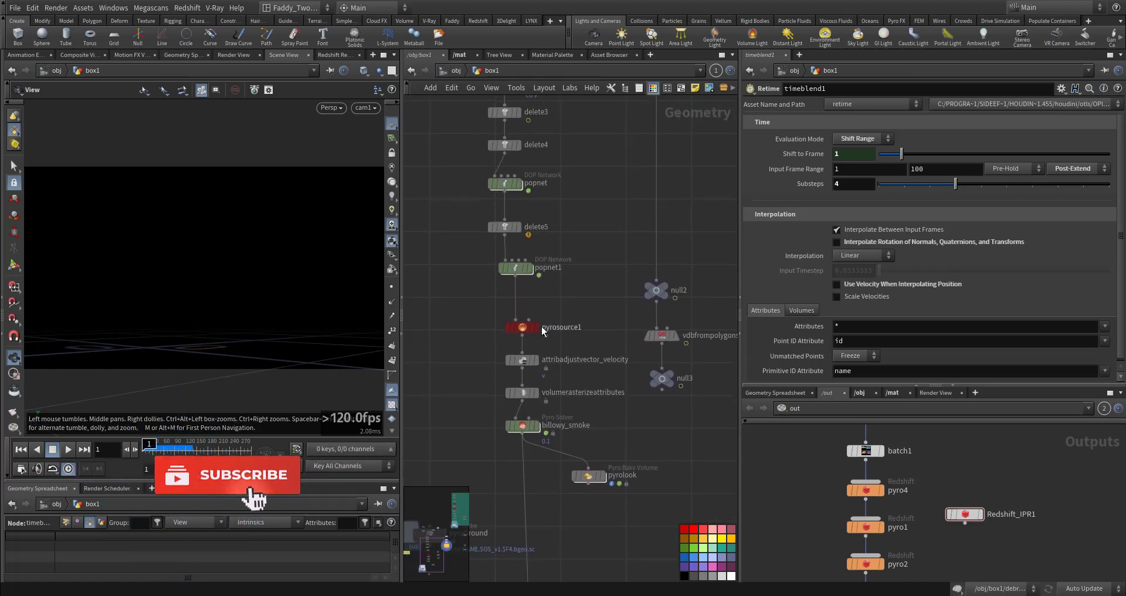
pyautogui.click(517, 320)
pyautogui.moveTo(605, 300); pyautogui.dragTo(467, 359, button='middle')
pyautogui.click(627, 286)
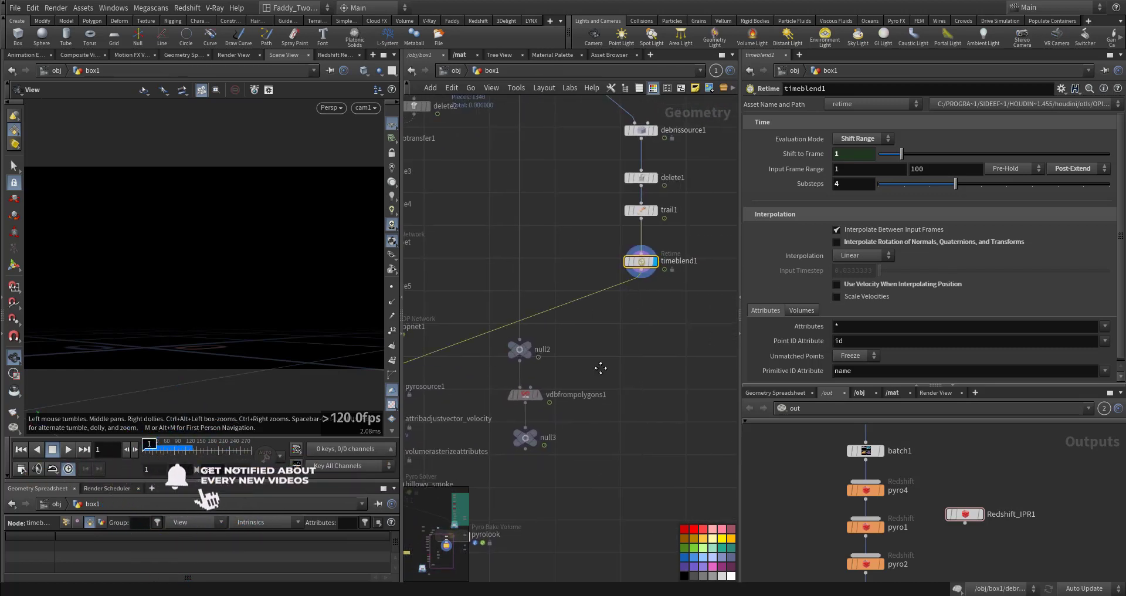
pyautogui.moveTo(600, 369); pyautogui.dragTo(733, 336, button='middle')
pyautogui.scroll(4, 540, 374)
pyautogui.click(527, 331)
pyautogui.click(495, 332)
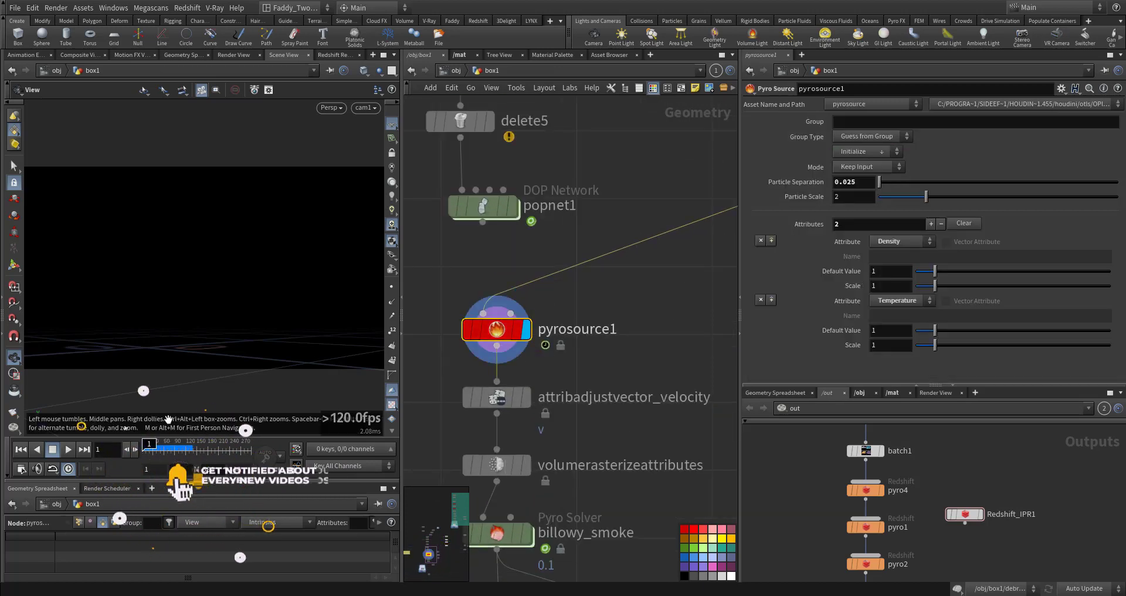
pyautogui.moveTo(441, 377); pyautogui.dragTo(466, 337, button='middle')
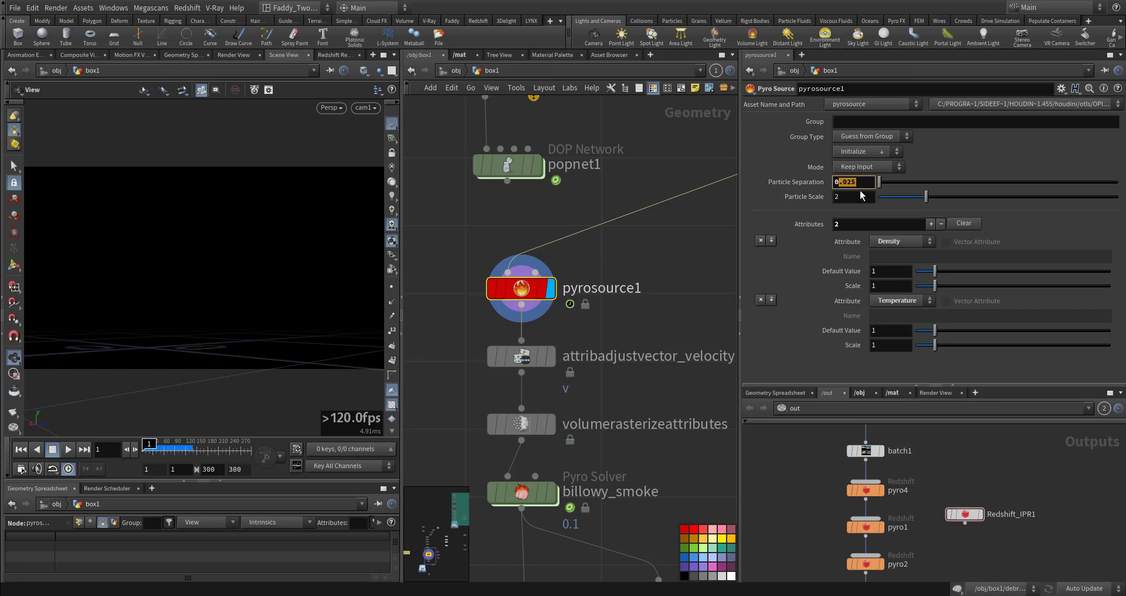
pyautogui.write('1')
pyautogui.click(688, 255)
pyautogui.press('Up')
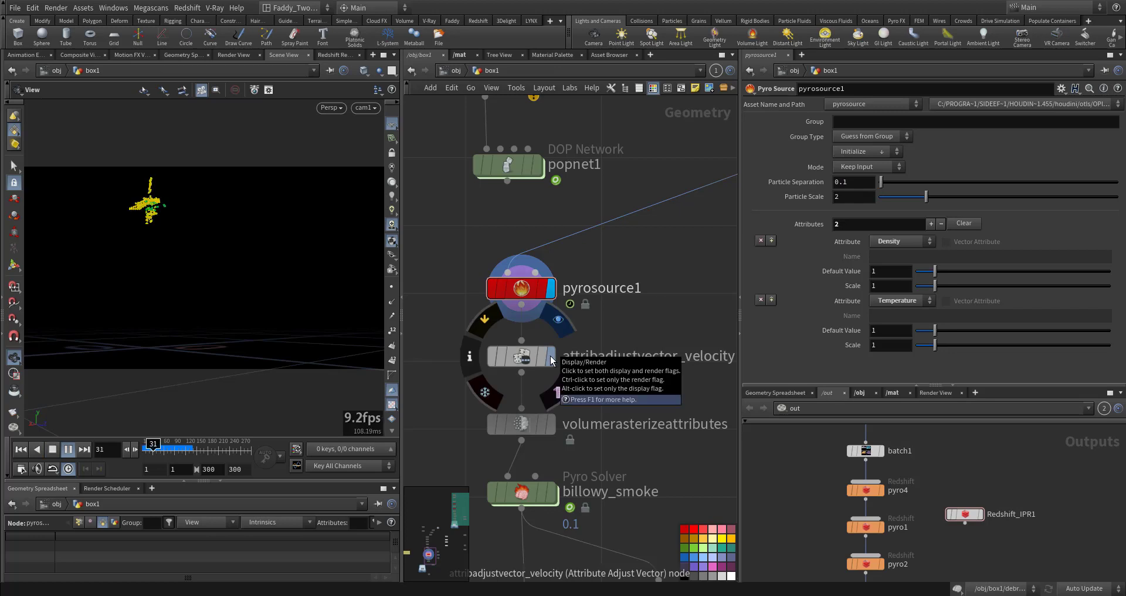
# Display and select the attribadjustvector_velocity node with the timeline rewound to the first frame
pyautogui.click(551, 358)
pyautogui.hotkey('ctrl', 'Up')
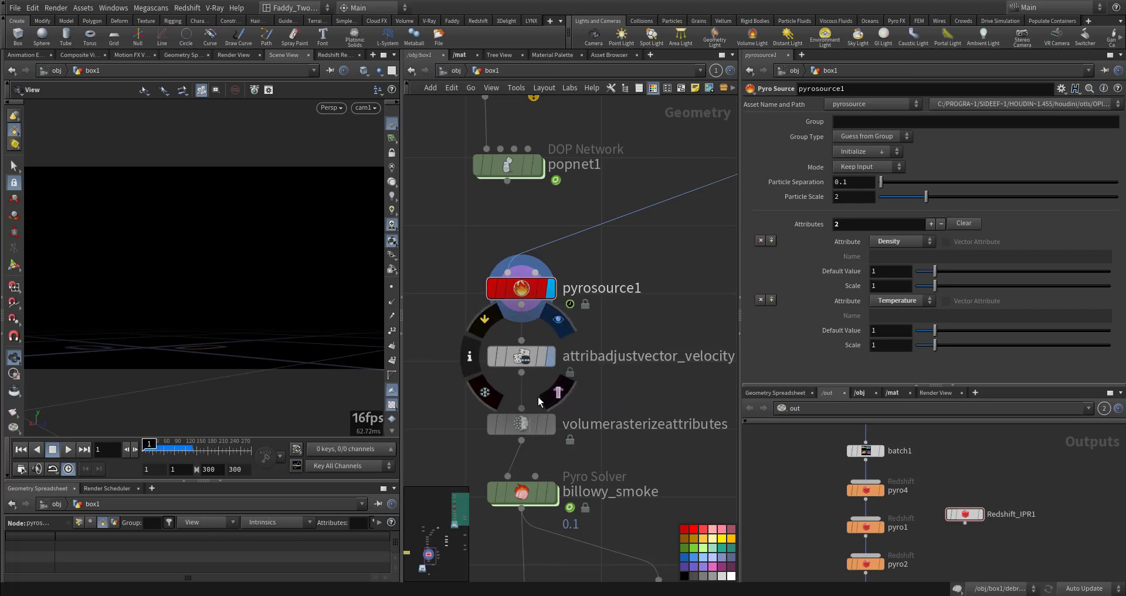
pyautogui.click(531, 357)
pyautogui.scroll(-5, 851, 252)
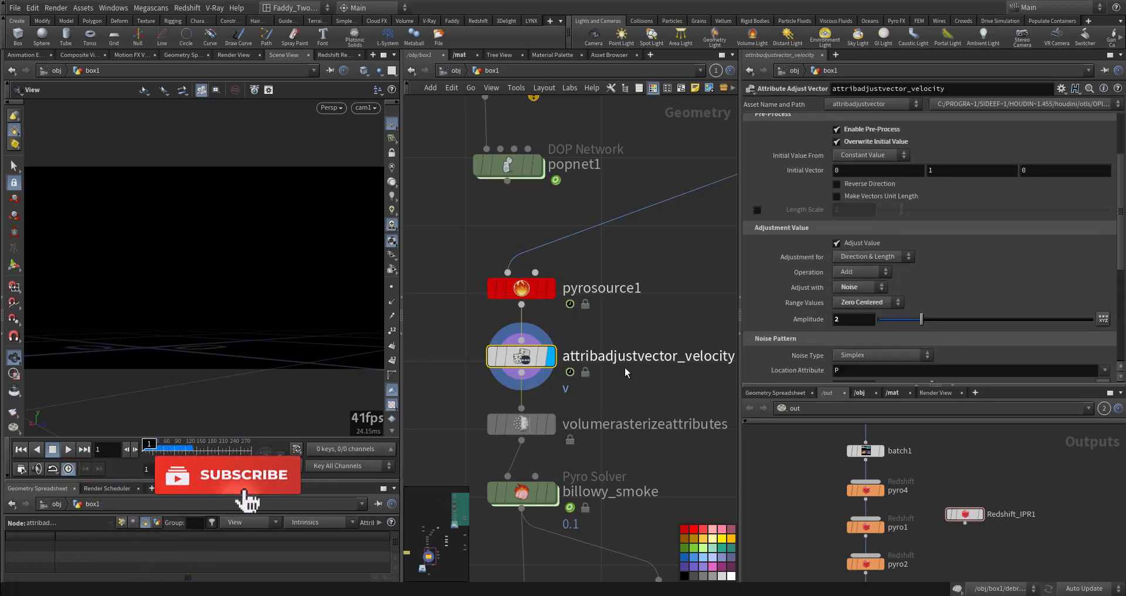
pyautogui.moveTo(633, 380); pyautogui.dragTo(674, 306, button='middle')
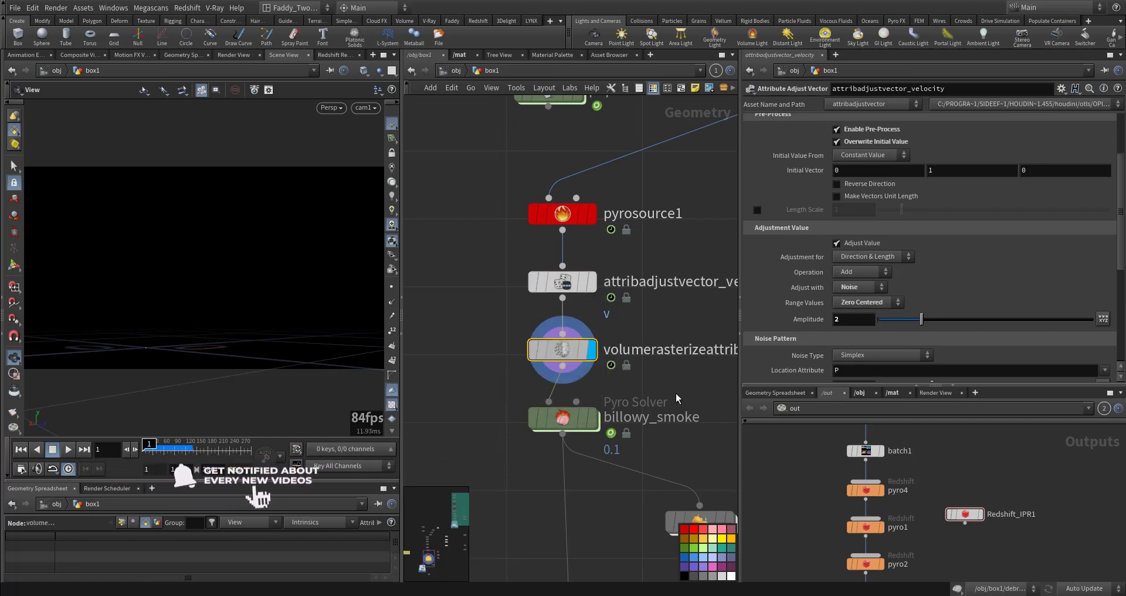
# Display the volumerasterizeattributes node and play the timeline to preview the rasterized volume
pyautogui.click(564, 352)
pyautogui.scroll(5, 578, 321)
pyautogui.moveTo(578, 317); pyautogui.dragTo(664, 332, button='middle')
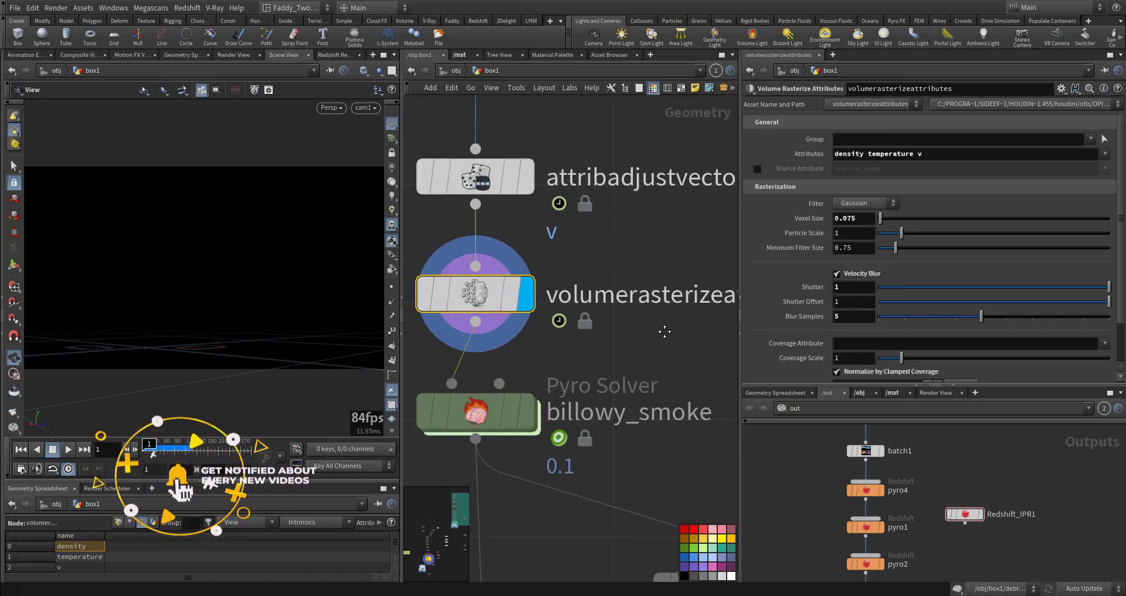
pyautogui.press('Up')
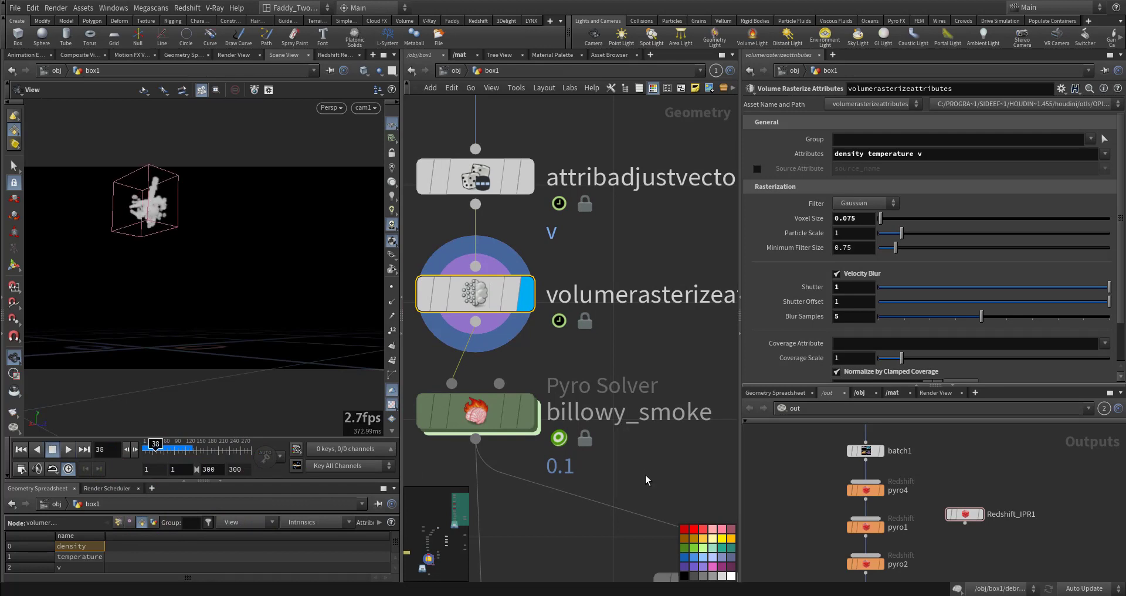
pyautogui.hotkey('ctrl', 'Up')
pyautogui.moveTo(645, 481); pyautogui.dragTo(644, 403, button='middle')
# Display the billowy_smoke Pyro Solver and review its Bound, Fields and Shape settings
pyautogui.click(516, 346)
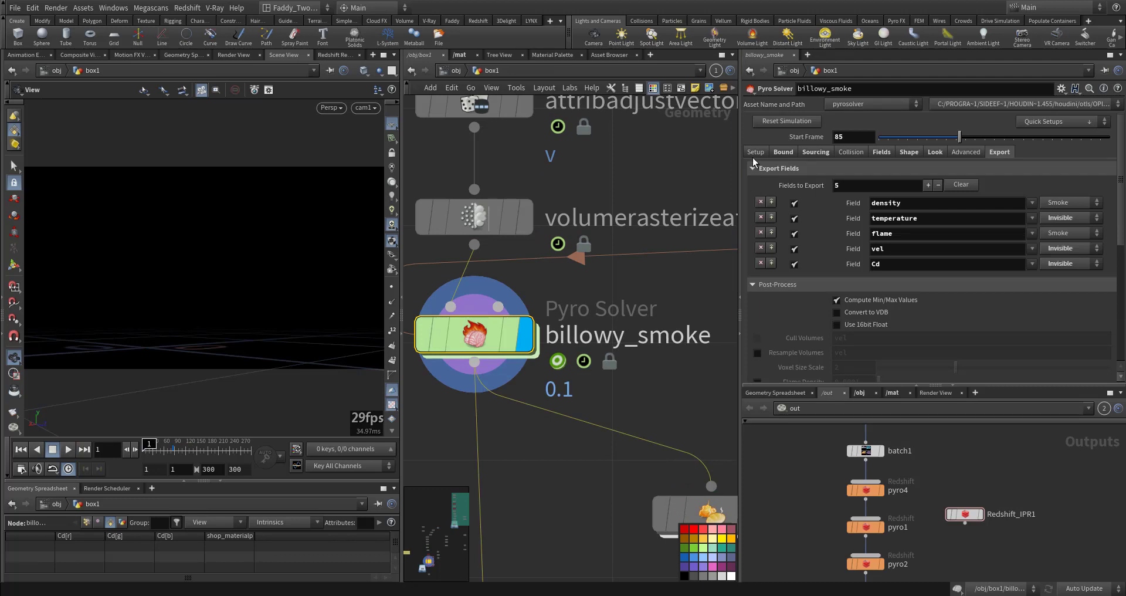
pyautogui.click(781, 152)
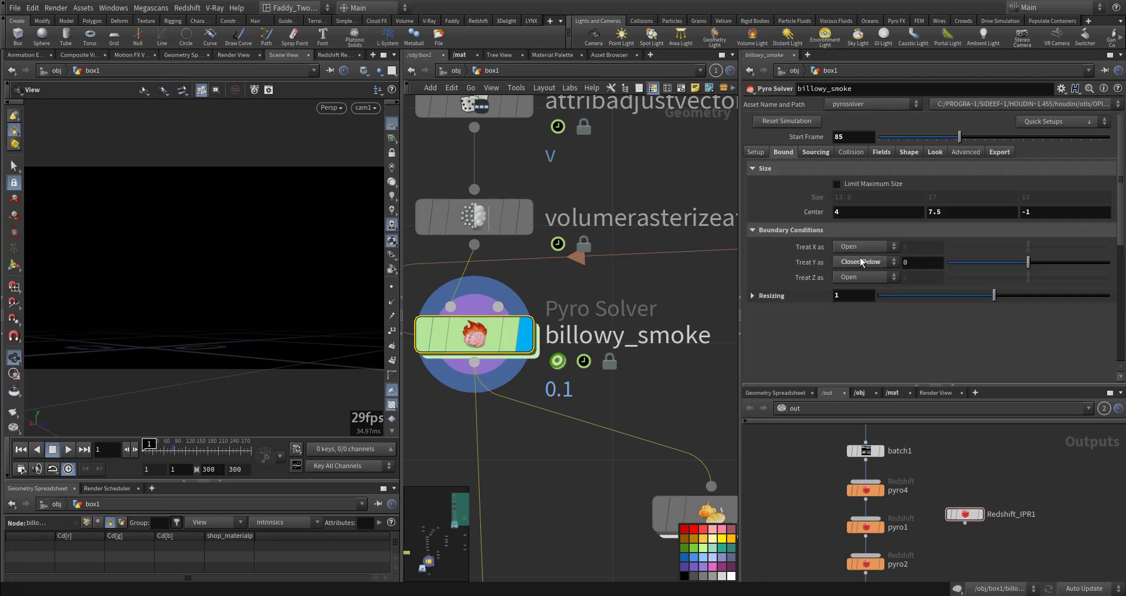
pyautogui.click(880, 152)
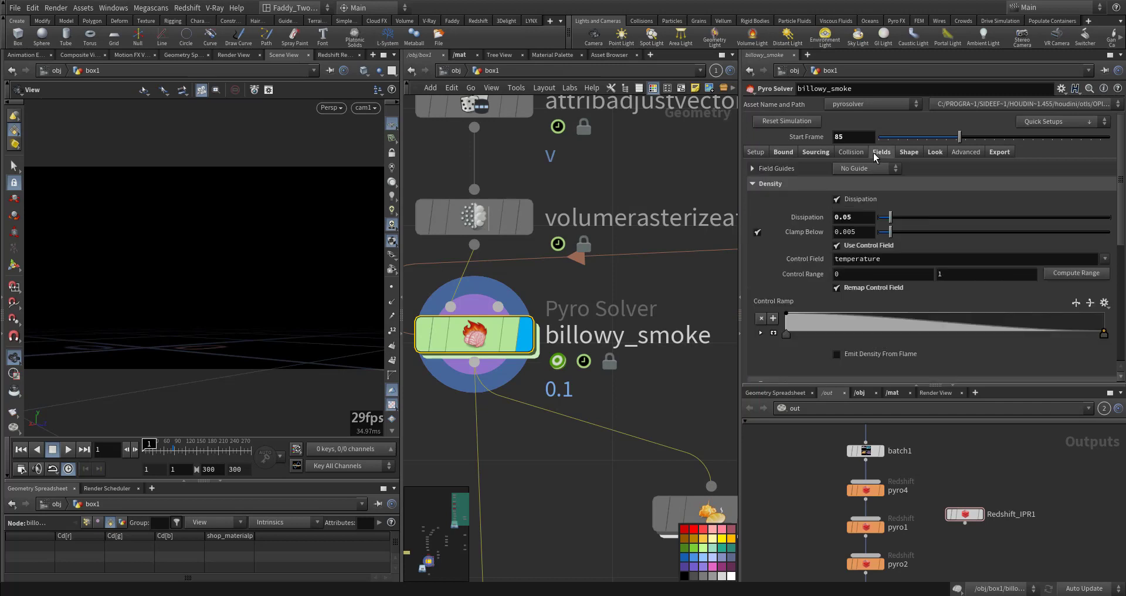
pyautogui.click(909, 152)
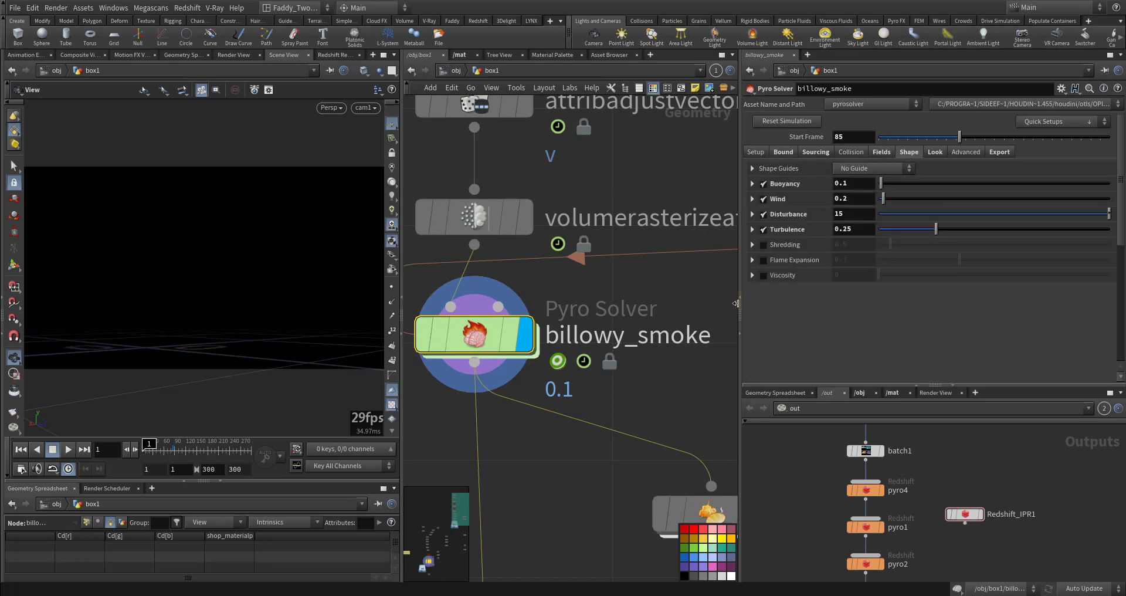
# Set the billowy_smoke solver's Start Frame to 1
pyautogui.press('Up')
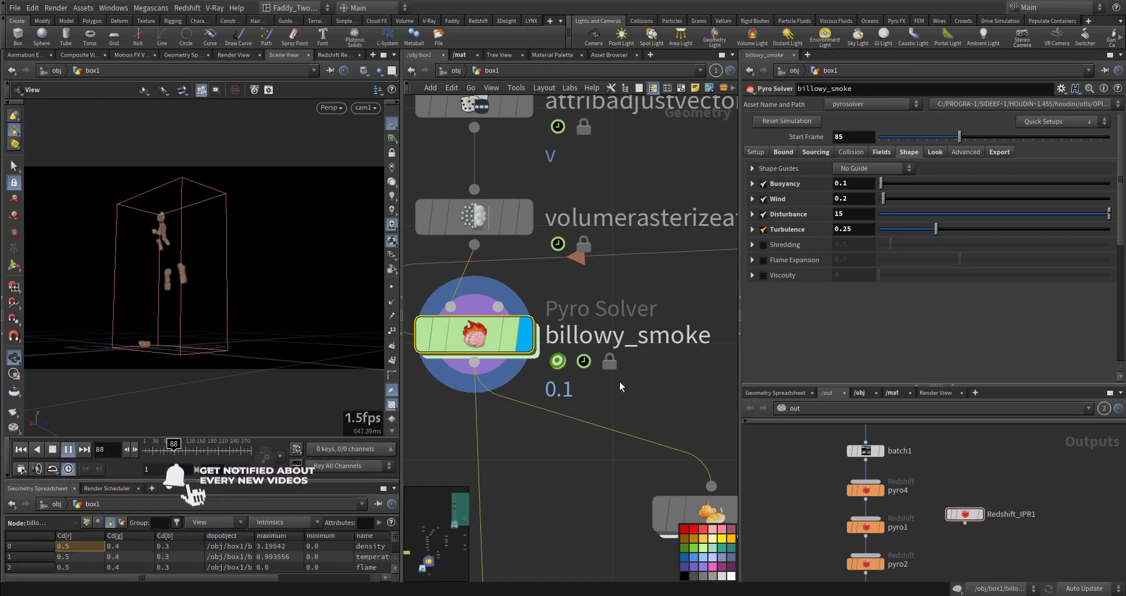
pyautogui.hotkey('ctrl', 'Up')
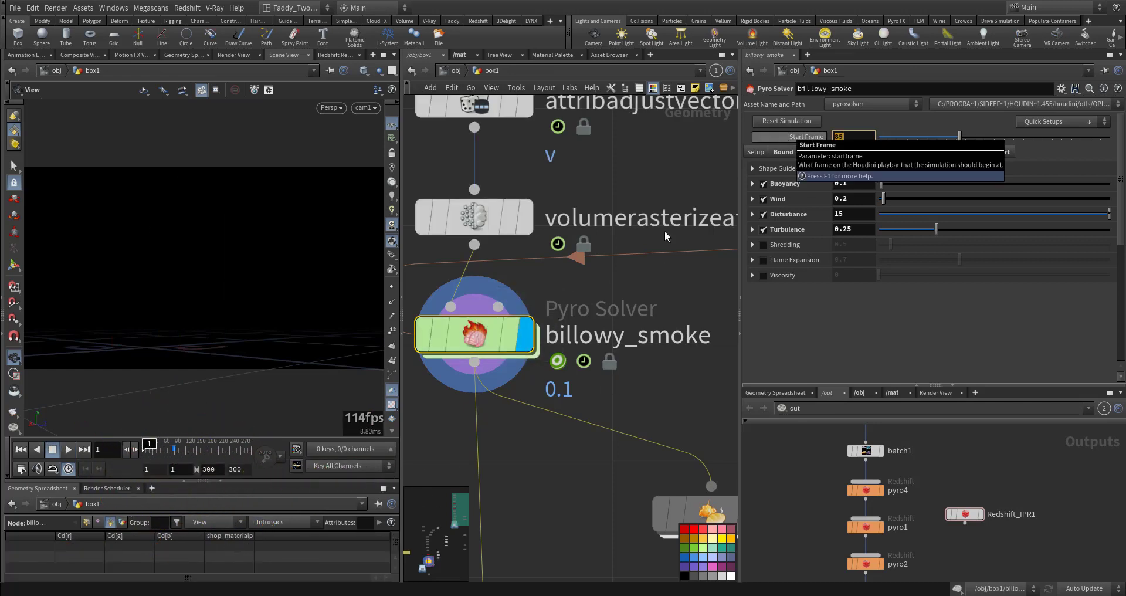
pyautogui.write('1')
pyautogui.press('Return')
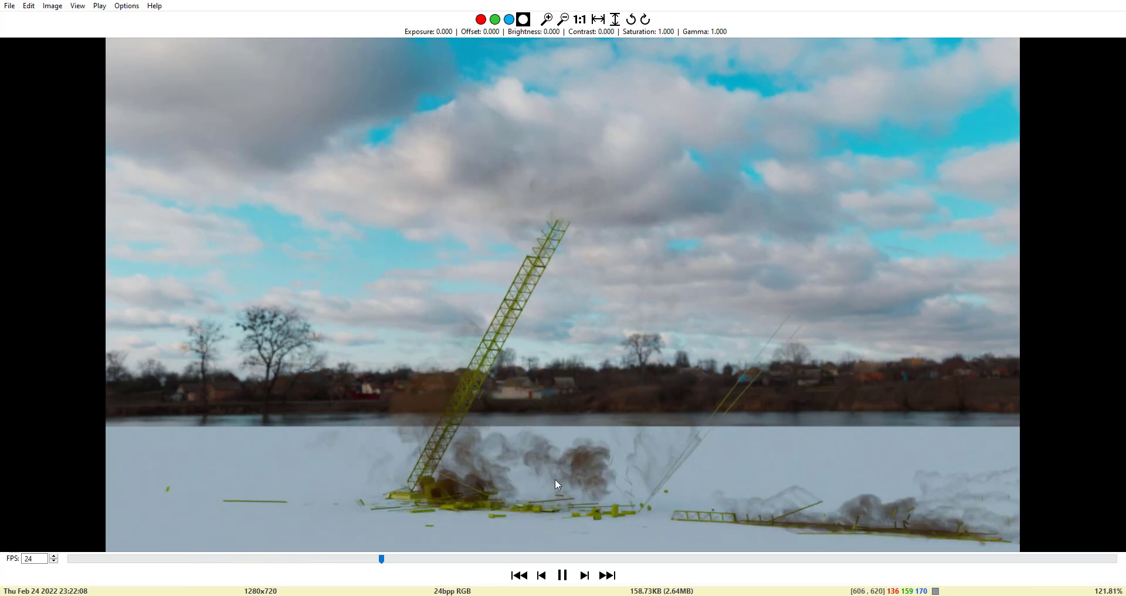
# Pause the rendered flipbook of the crane collapse and close the image viewer
pyautogui.click(562, 575)
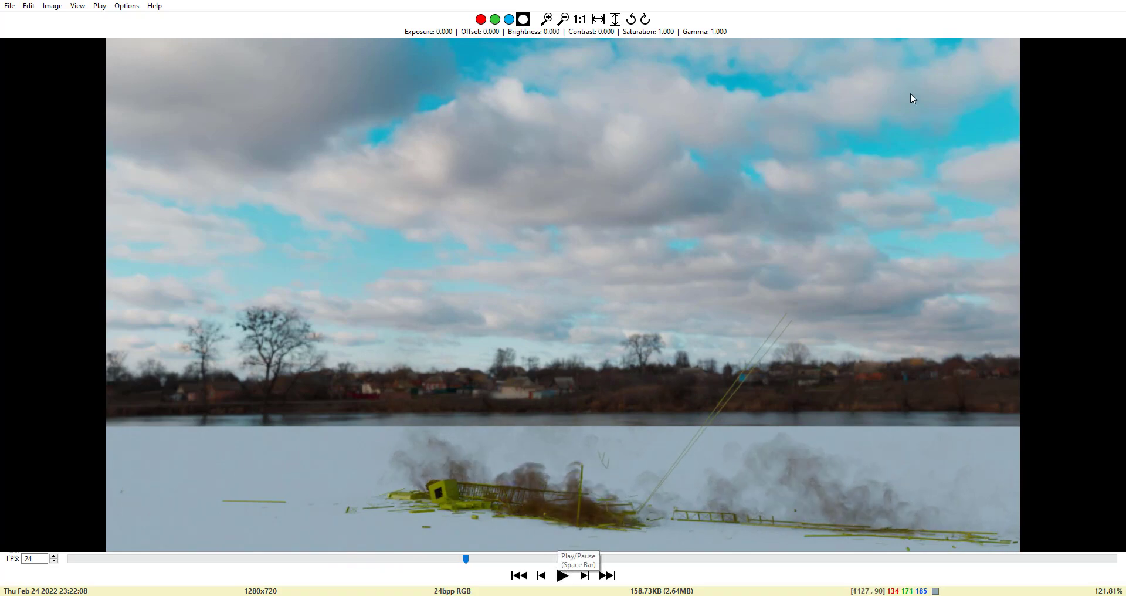
pyautogui.click(1048, 0)
pyautogui.moveTo(609, 401); pyautogui.dragTo(652, 349, button='middle')
pyautogui.scroll(-2, 652, 348)
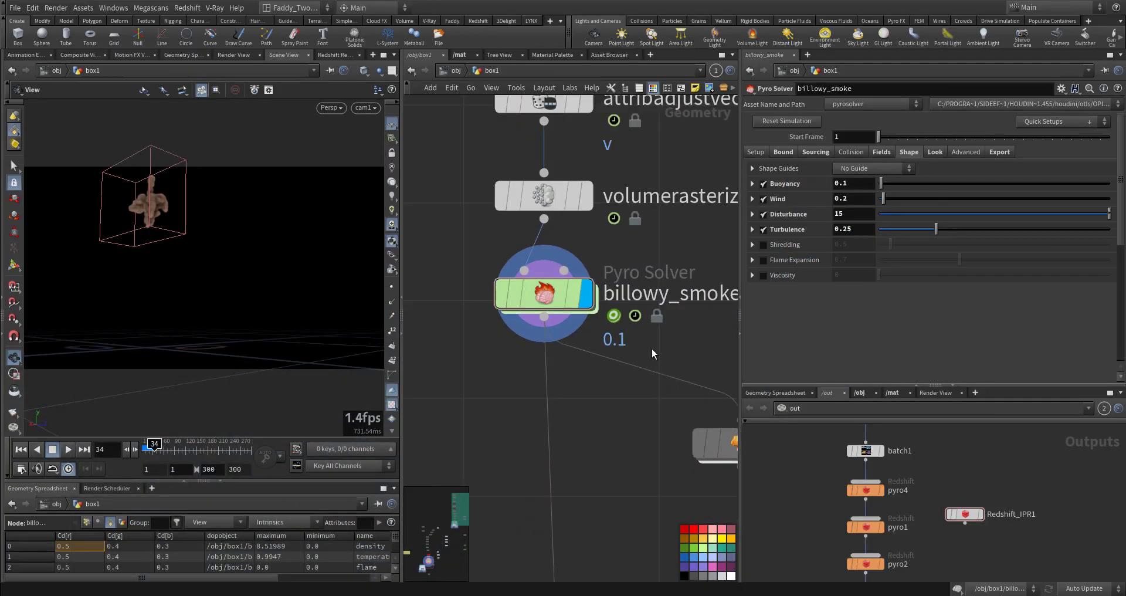
# Display and select the pyrolook Pyro Bake Volume node
pyautogui.moveTo(605, 416); pyautogui.dragTo(466, 352, button='middle')
pyautogui.click(622, 364)
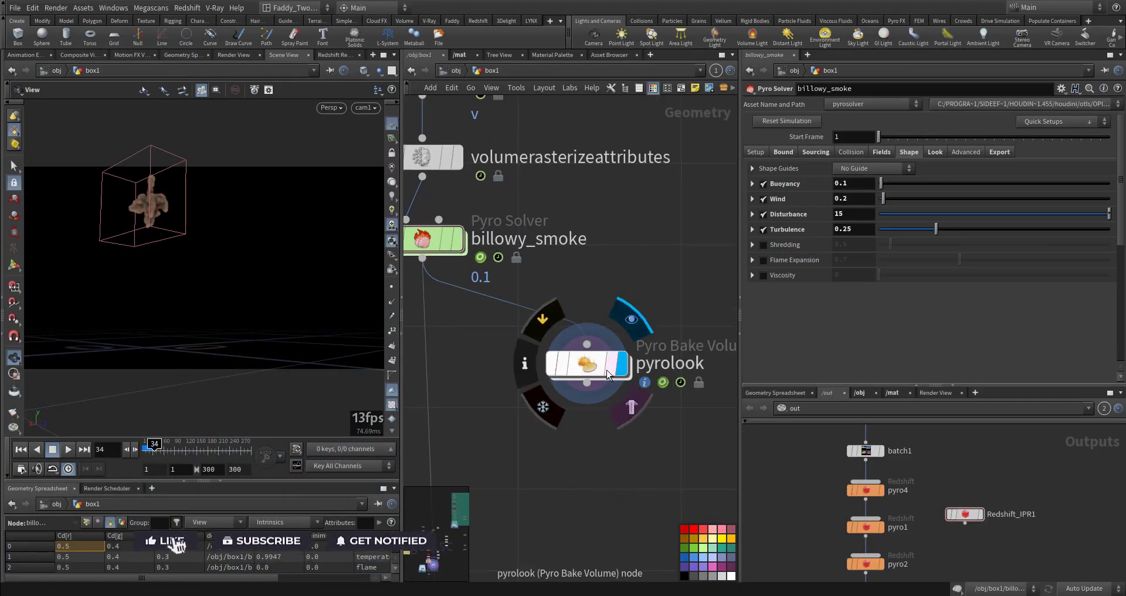
pyautogui.click(611, 362)
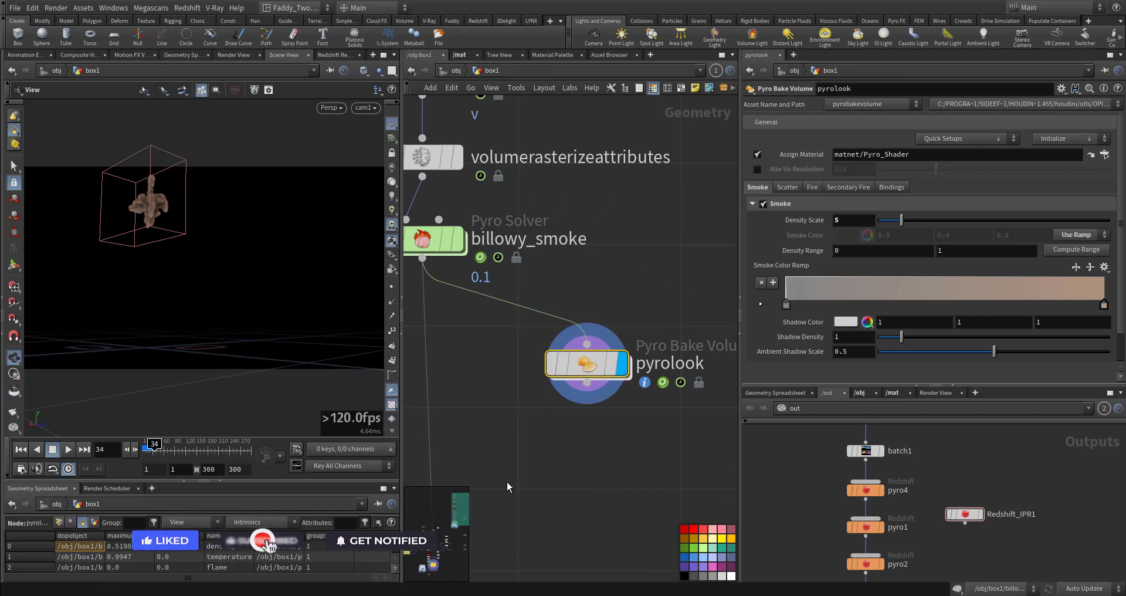
# Browse the network below pyrolook to examine the pyro cache, null and file nodes
pyautogui.moveTo(515, 465); pyautogui.dragTo(564, 402, button='middle')
pyautogui.moveTo(544, 447)
pyautogui.mouseDown(button='middle')
pyautogui.moveTo(561, 427)
pyautogui.moveTo(545, 352)
pyautogui.moveTo(651, 285)
pyautogui.mouseUp(button='middle')
pyautogui.scroll(-3, 580, 448)
pyautogui.scroll(3, 616, 358)
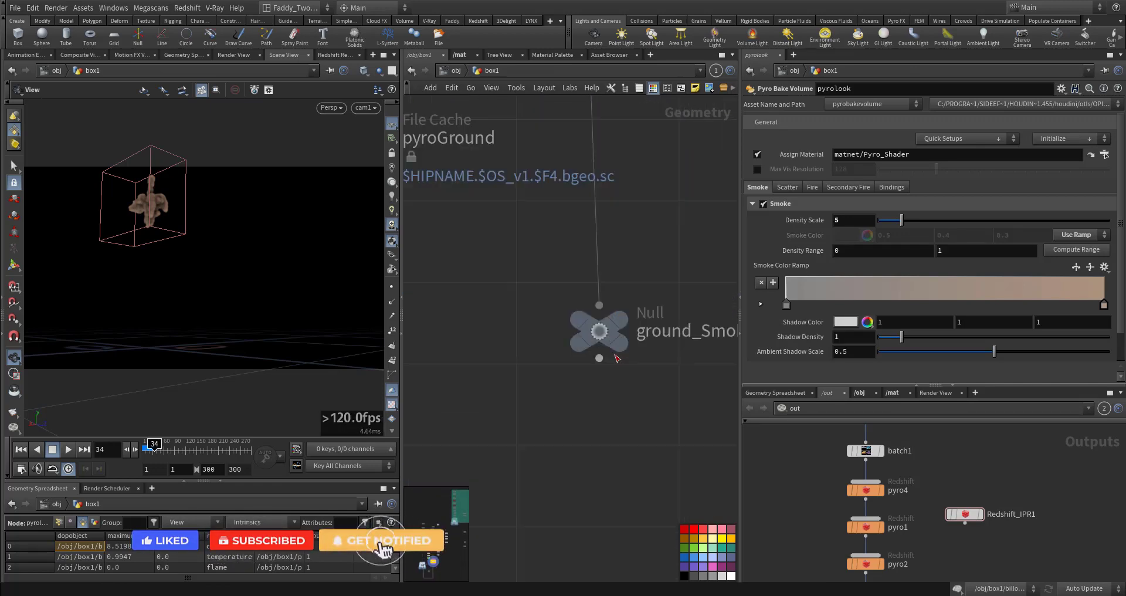
pyautogui.scroll(-8, 617, 358)
pyautogui.moveTo(526, 429); pyautogui.dragTo(484, 465, button='middle')
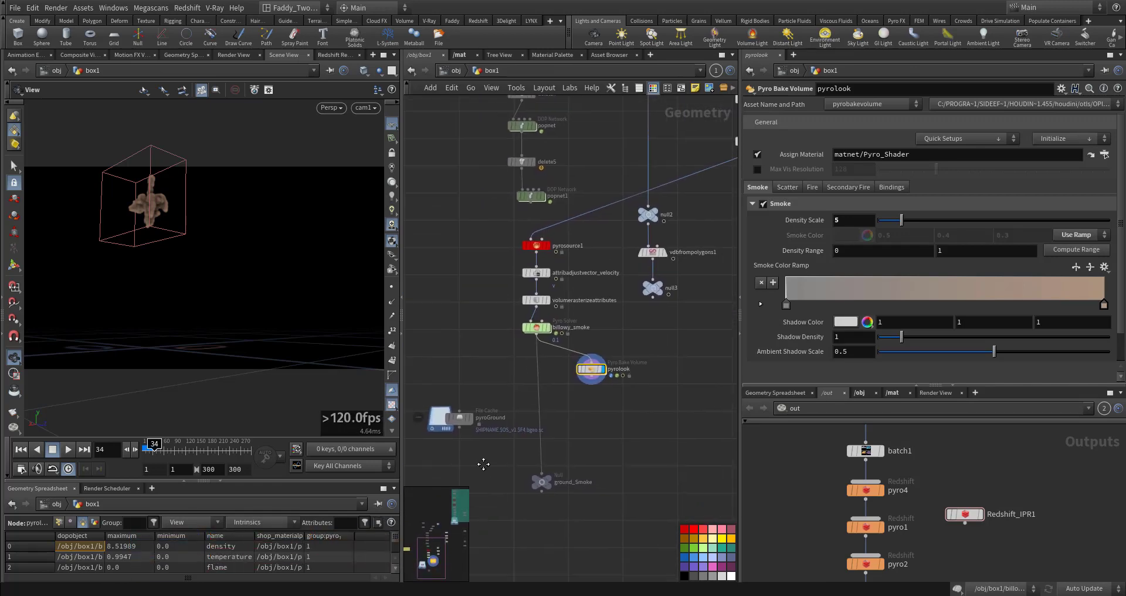
pyautogui.scroll(-5, 512, 429)
pyautogui.moveTo(565, 418); pyautogui.dragTo(435, 362, button='middle')
pyautogui.moveTo(489, 300); pyautogui.dragTo(483, 481, button='middle')
pyautogui.scroll(7, 628, 360)
pyautogui.moveTo(574, 364); pyautogui.dragTo(654, 372, button='middle')
pyautogui.scroll(3, 607, 360)
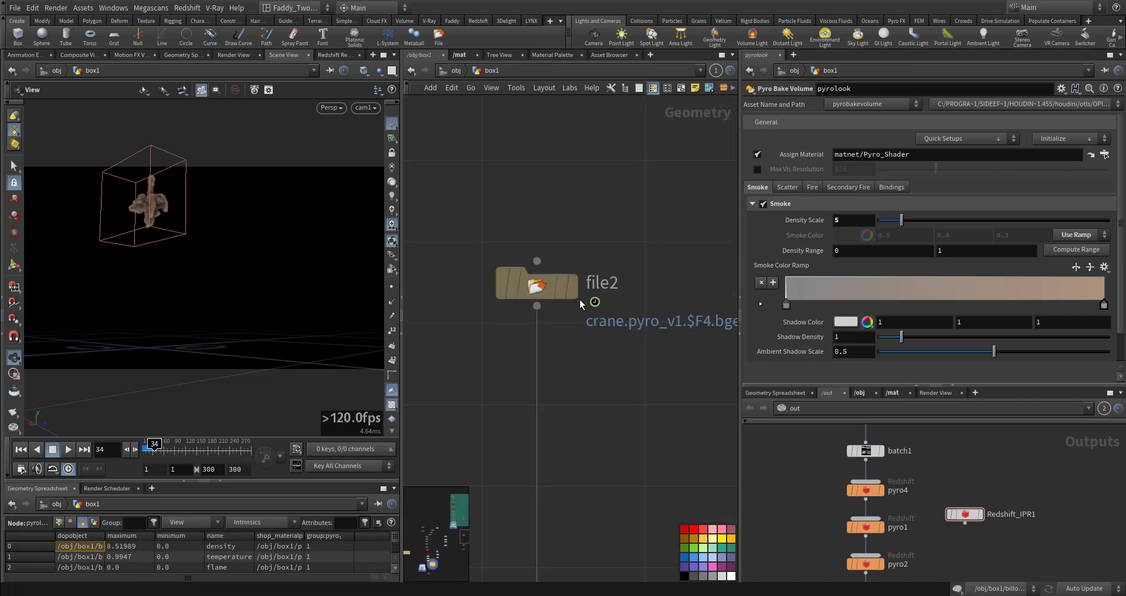
# Display the file2 node and orbit the viewport to examine the cached smoke
pyautogui.click(540, 289)
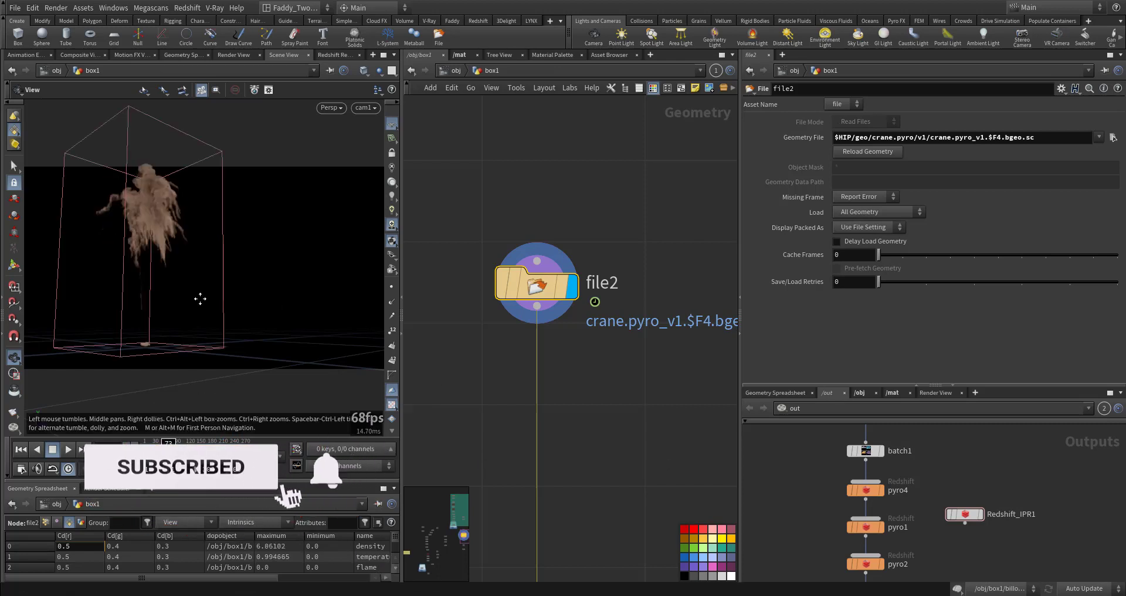
pyautogui.moveTo(199, 299); pyautogui.dragTo(174, 236)
pyautogui.moveTo(173, 237); pyautogui.dragTo(385, 241, button='right')
pyautogui.moveTo(384, 241); pyautogui.dragTo(224, 260)
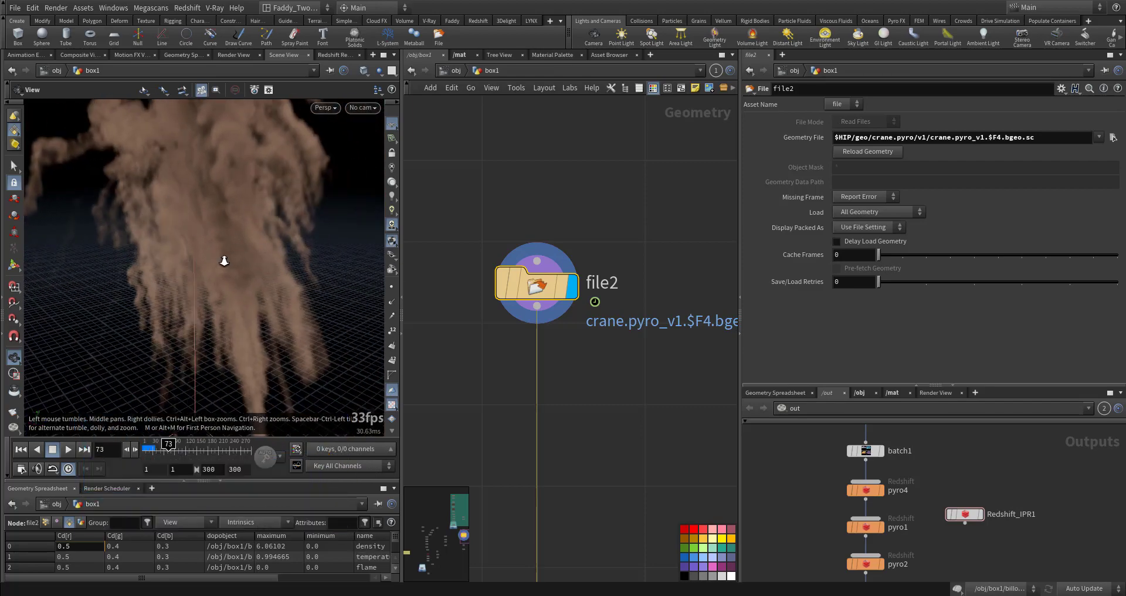
pyautogui.moveTo(224, 260); pyautogui.dragTo(183, 279, button='right')
pyautogui.moveTo(183, 280); pyautogui.dragTo(270, 299)
# Go up to the object level and inspect the rslightdome1 HDRI texture path
pyautogui.moveTo(608, 497); pyautogui.dragTo(642, 336, button='middle')
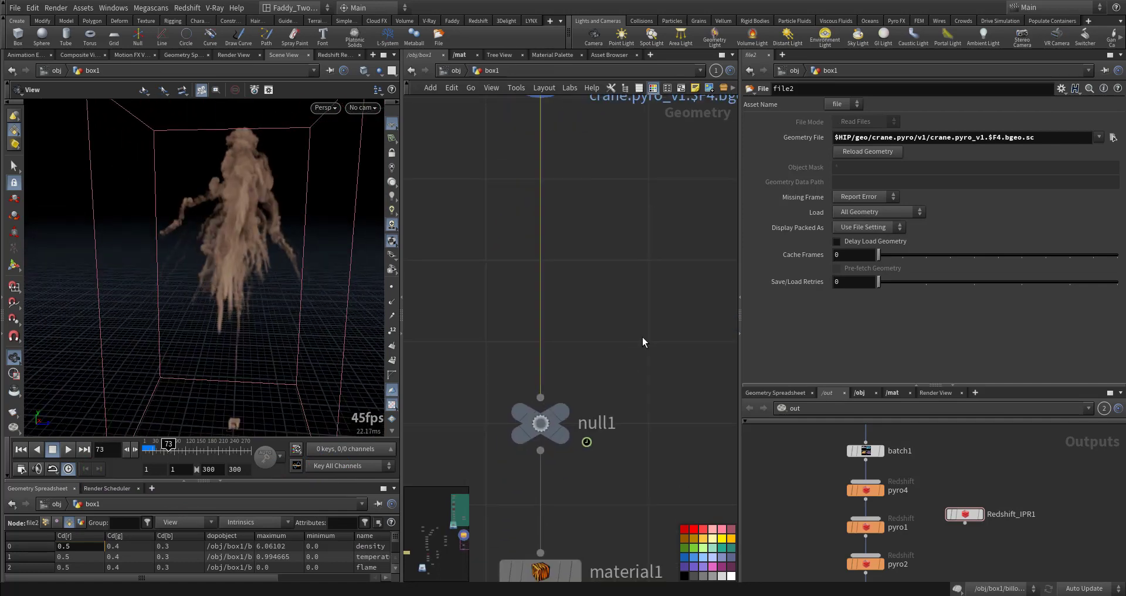
pyautogui.click(451, 76)
pyautogui.moveTo(601, 544); pyautogui.dragTo(502, 302, button='middle')
pyautogui.moveTo(572, 417); pyautogui.dragTo(485, 248, button='middle')
pyautogui.moveTo(533, 328); pyautogui.dragTo(425, 321, button='middle')
pyautogui.click(607, 328)
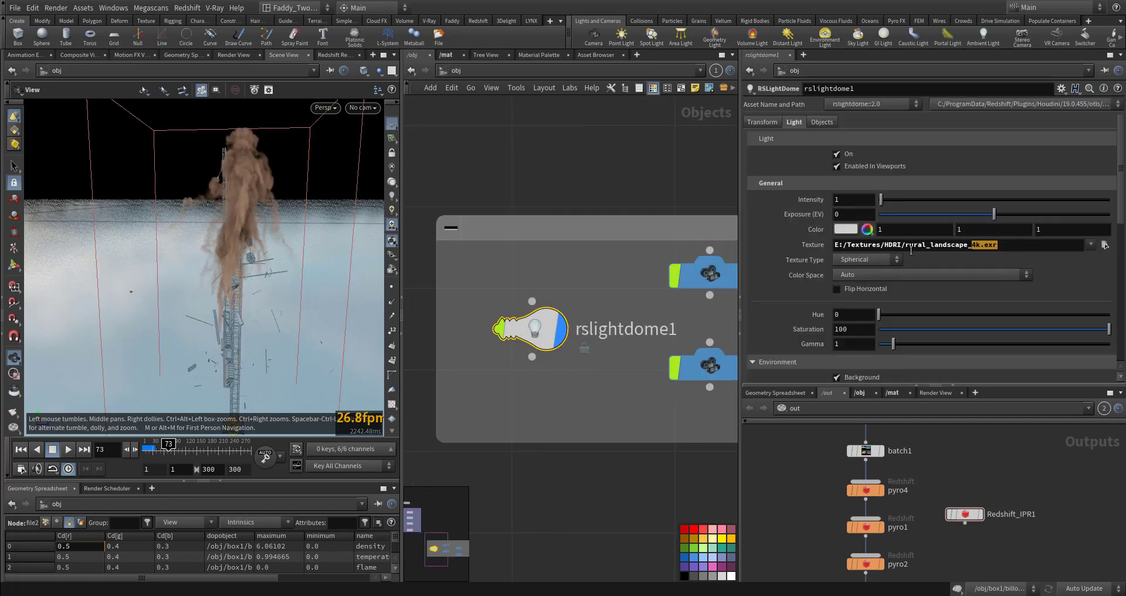
pyautogui.moveTo(910, 250); pyautogui.dragTo(756, 241)
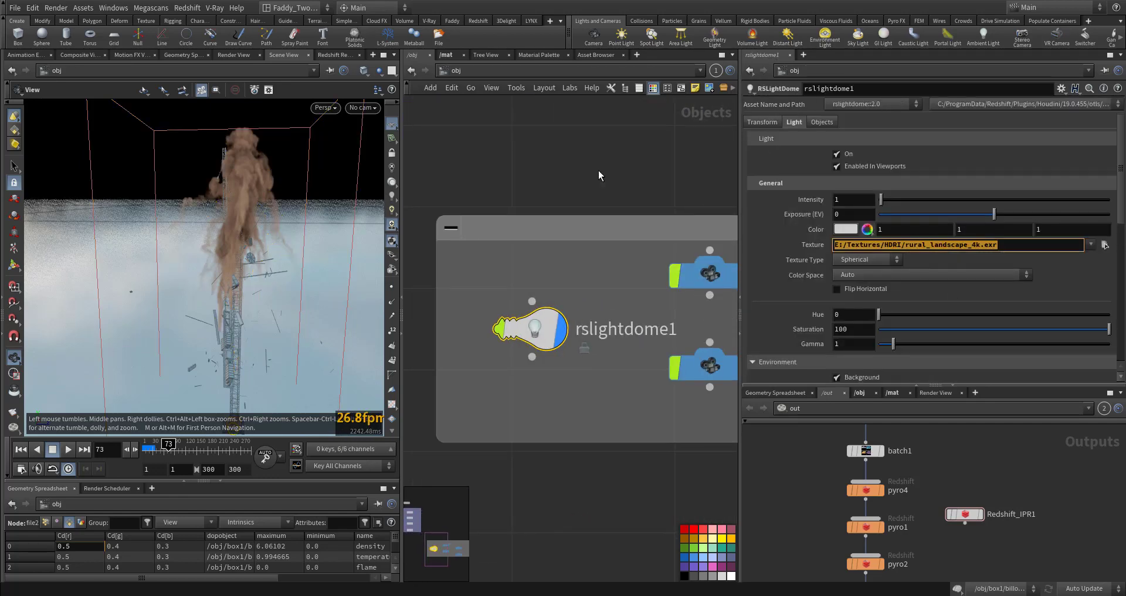
# Orbit the viewport and pan the object network to review the scene objects
pyautogui.moveTo(565, 203); pyautogui.dragTo(631, 395, button='middle')
pyautogui.moveTo(199, 267); pyautogui.dragTo(147, 253)
pyautogui.moveTo(147, 253); pyautogui.dragTo(369, 327, button='right')
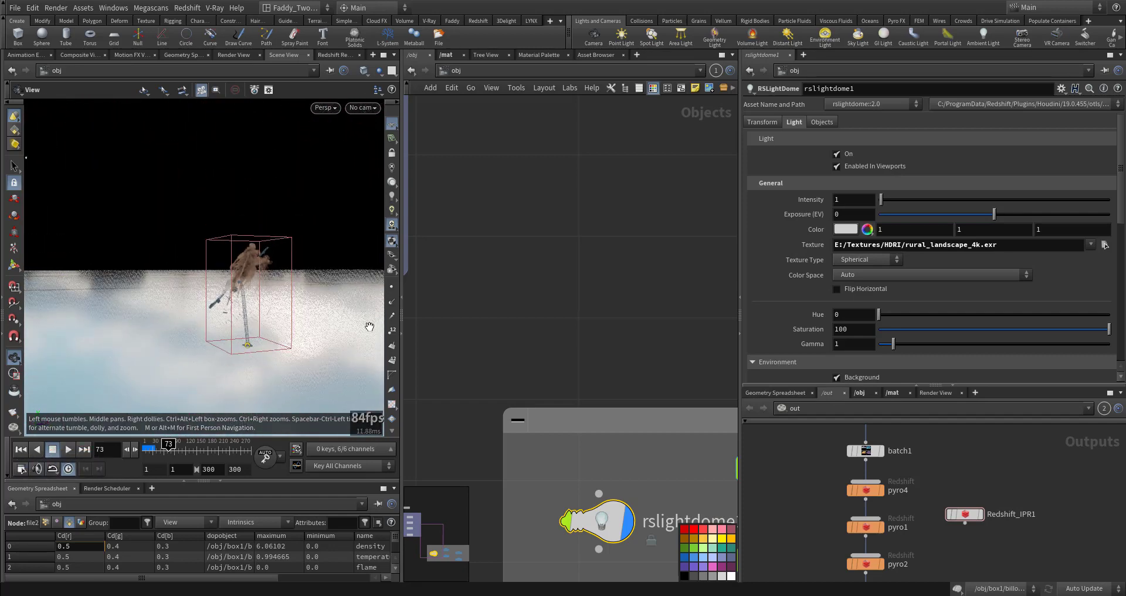
pyautogui.moveTo(564, 363)
pyautogui.mouseDown(button='middle')
pyautogui.moveTo(615, 420)
pyautogui.moveTo(628, 464)
pyautogui.mouseUp(button='middle')
pyautogui.moveTo(583, 366)
pyautogui.mouseDown(button='middle')
pyautogui.moveTo(692, 510)
pyautogui.moveTo(693, 435)
pyautogui.mouseUp(button='middle')
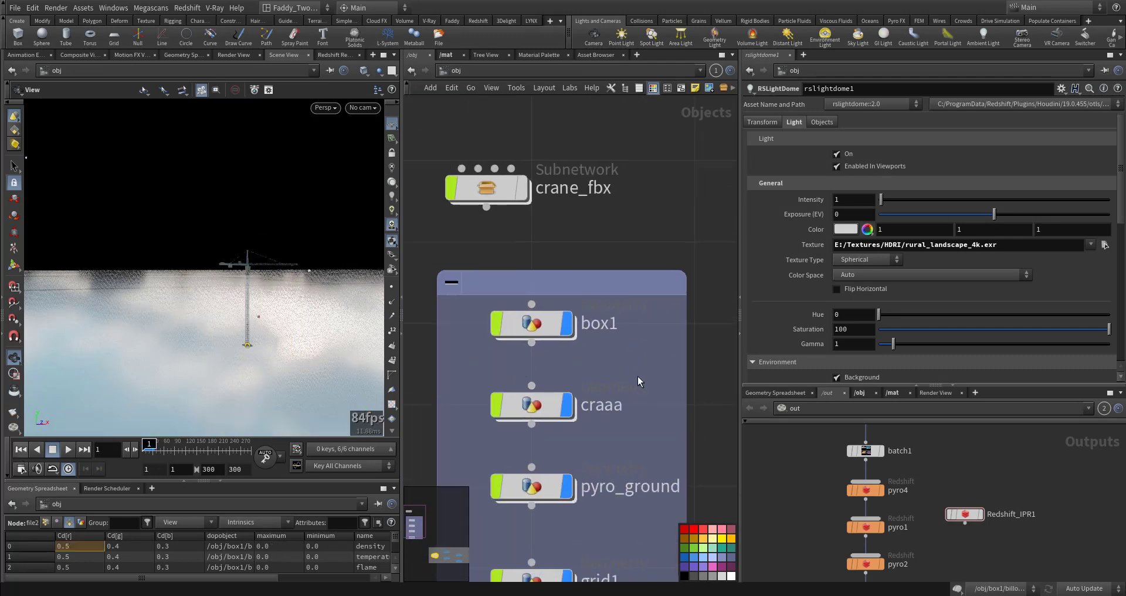
# Enter the pyro_ground network and display the object_merge1 node to inspect the merged box1 geometry
pyautogui.moveTo(621, 449); pyautogui.dragTo(658, 391, button='middle')
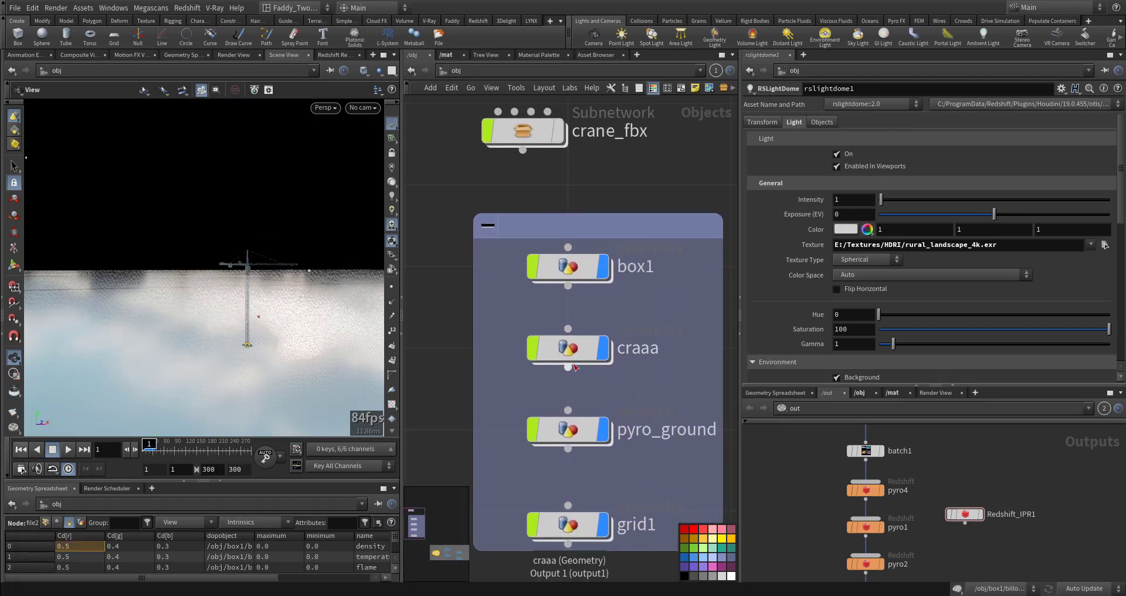
pyautogui.doubleClick(577, 426)
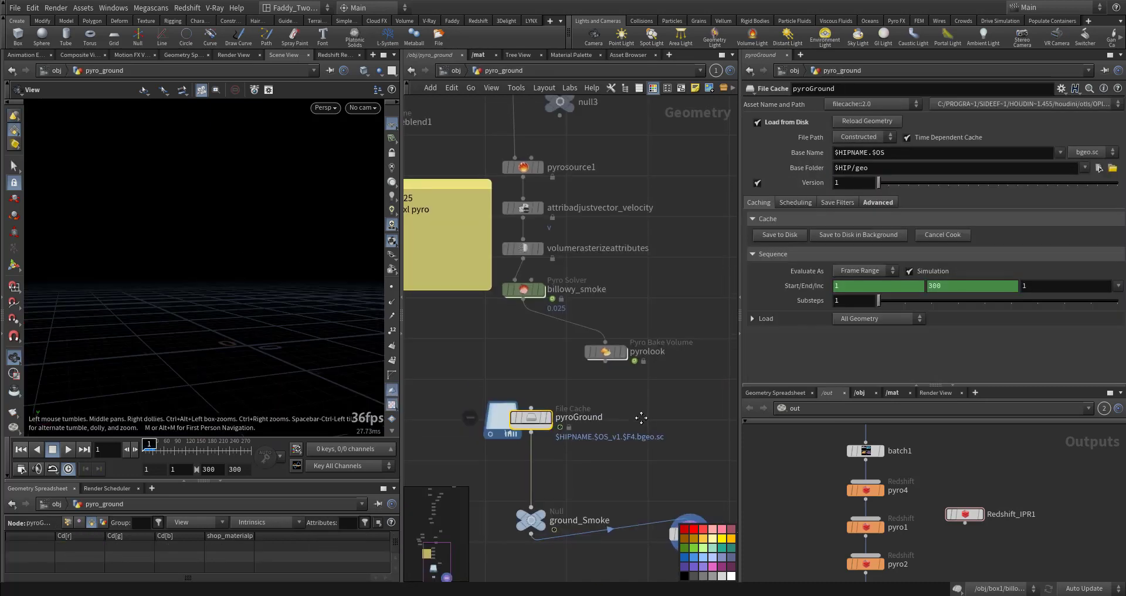
pyautogui.scroll(-10, 648, 461)
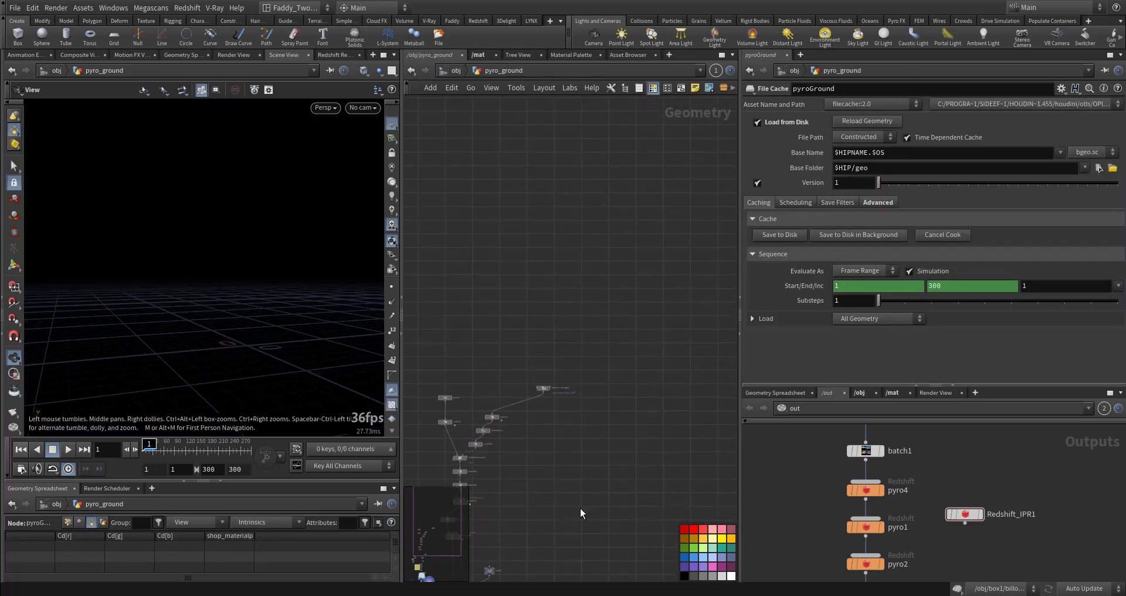
pyautogui.scroll(10, 531, 425)
pyautogui.moveTo(628, 381)
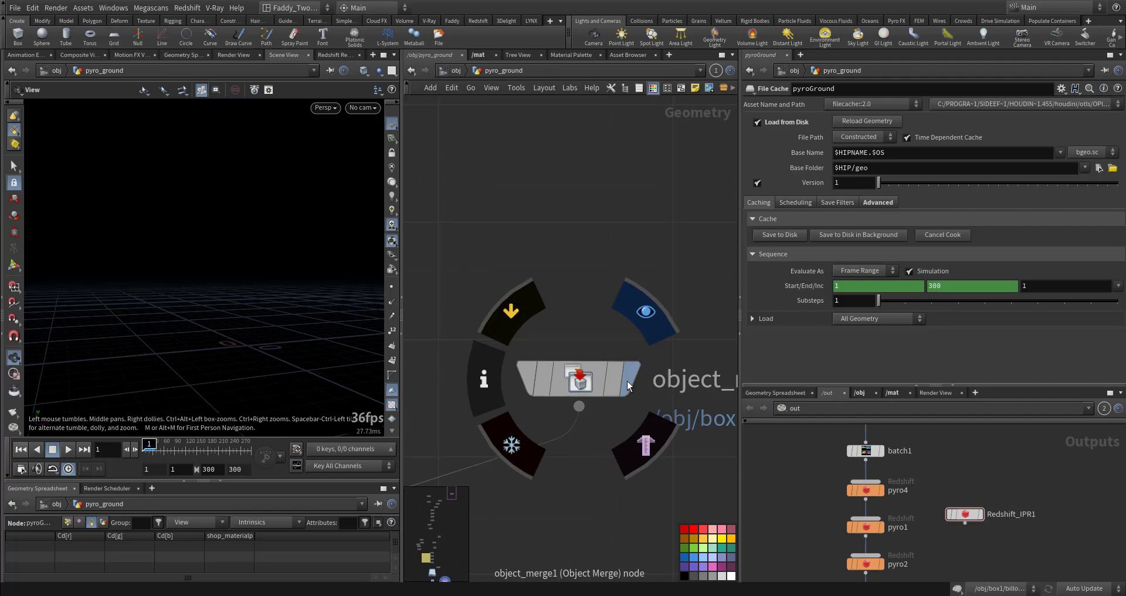
pyautogui.click(593, 381)
pyautogui.scroll(10, 238, 277)
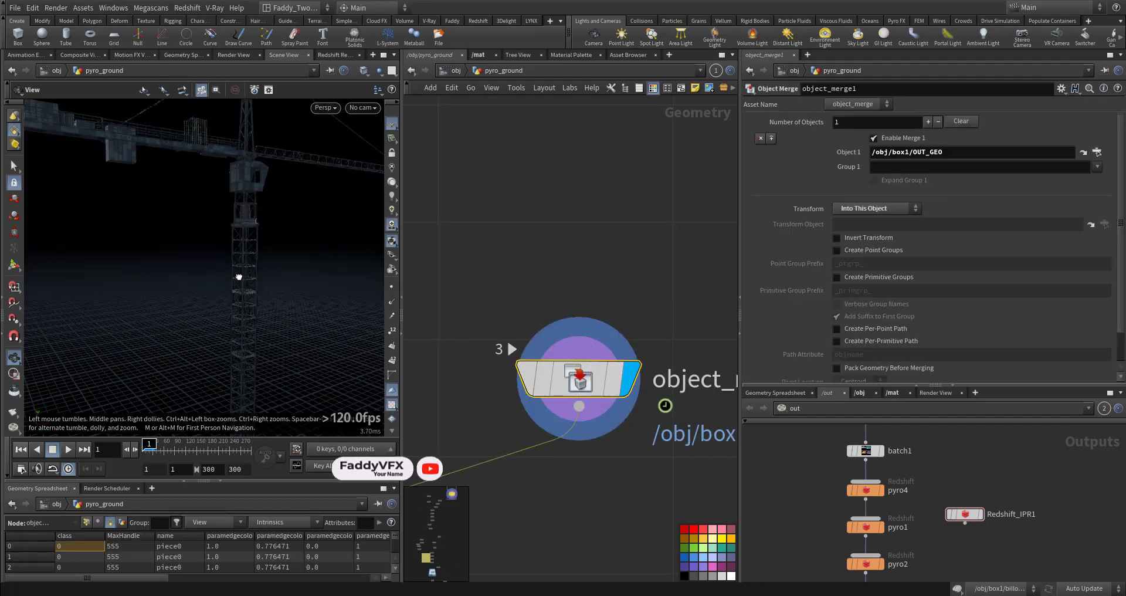
pyautogui.moveTo(239, 276); pyautogui.dragTo(194, 294)
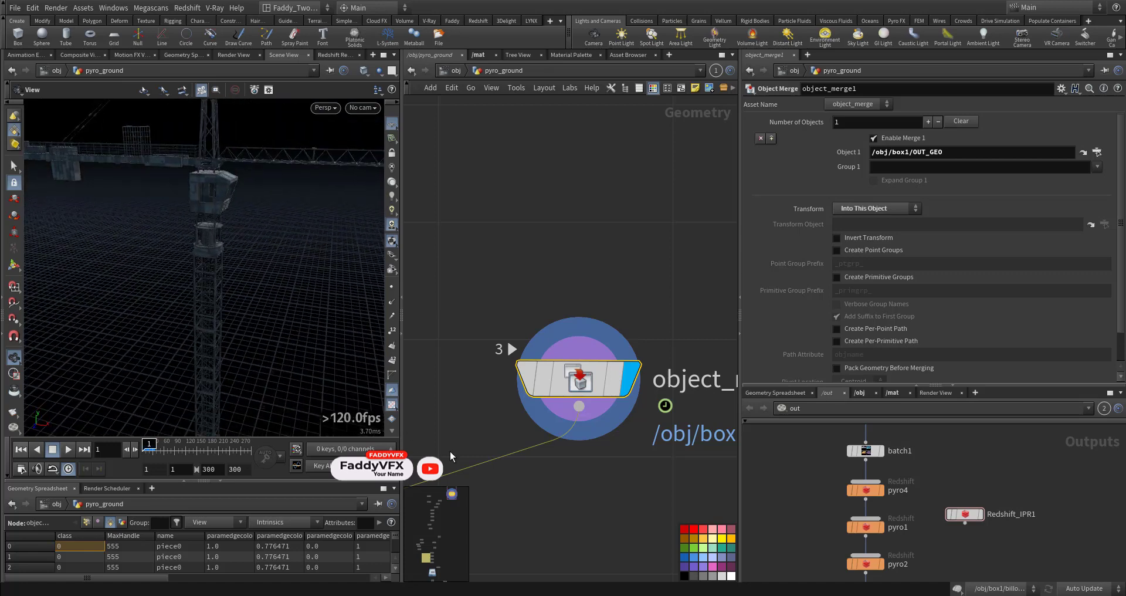
# Play back the timeline to review the merged crane destruction in the viewport
pyautogui.moveTo(451, 452); pyautogui.dragTo(508, 399, button='middle')
pyautogui.click(173, 455)
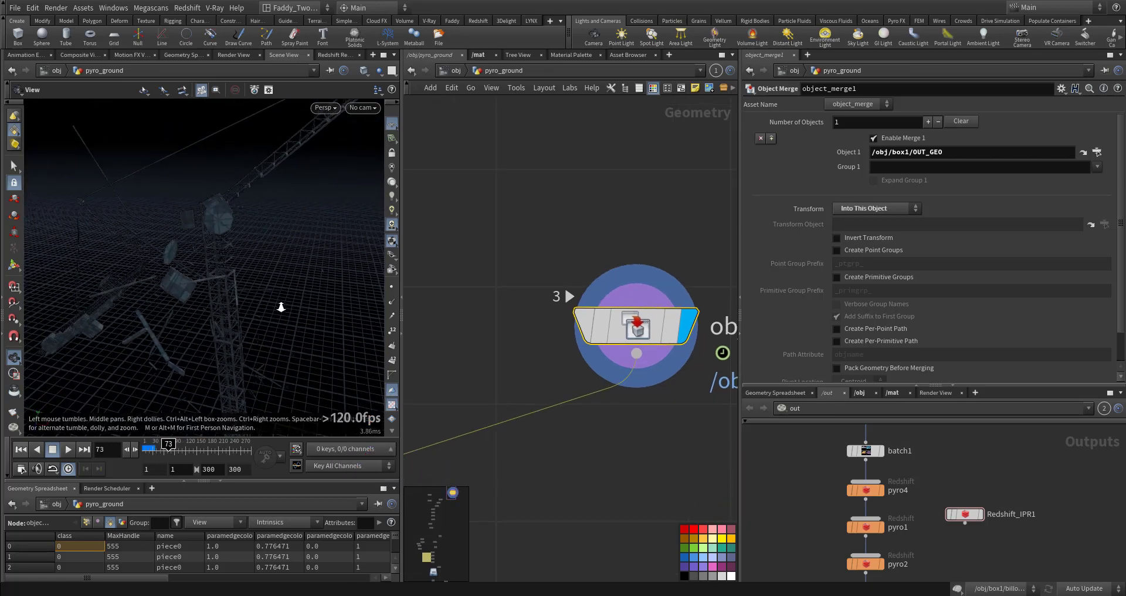
pyautogui.click(72, 451)
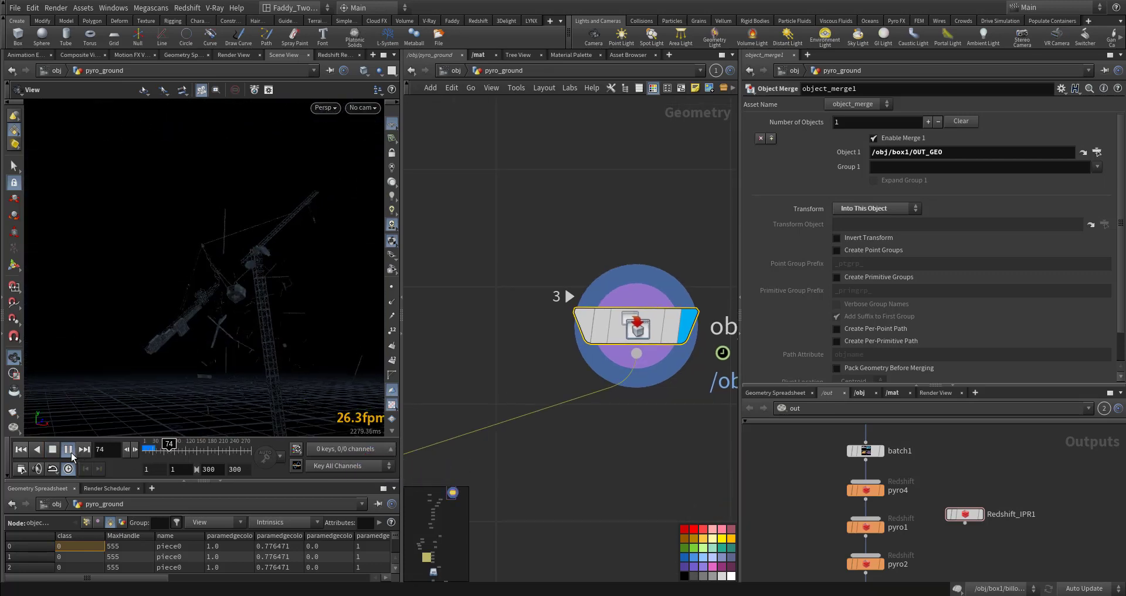
pyautogui.click(73, 450)
pyautogui.moveTo(229, 350); pyautogui.dragTo(250, 259, button='middle')
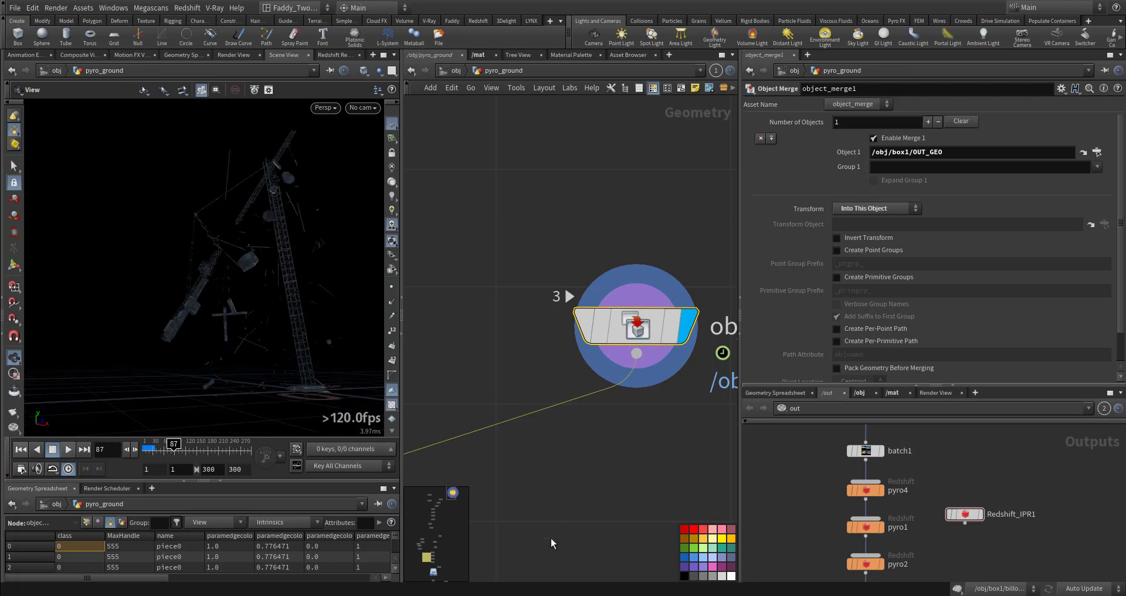
# Display the color1 and measure1 nodes to inspect the per-piece area measurement
pyautogui.moveTo(503, 543); pyautogui.dragTo(686, 372, button='middle')
pyautogui.moveTo(470, 435); pyautogui.dragTo(664, 413, button='middle')
pyautogui.click(623, 378)
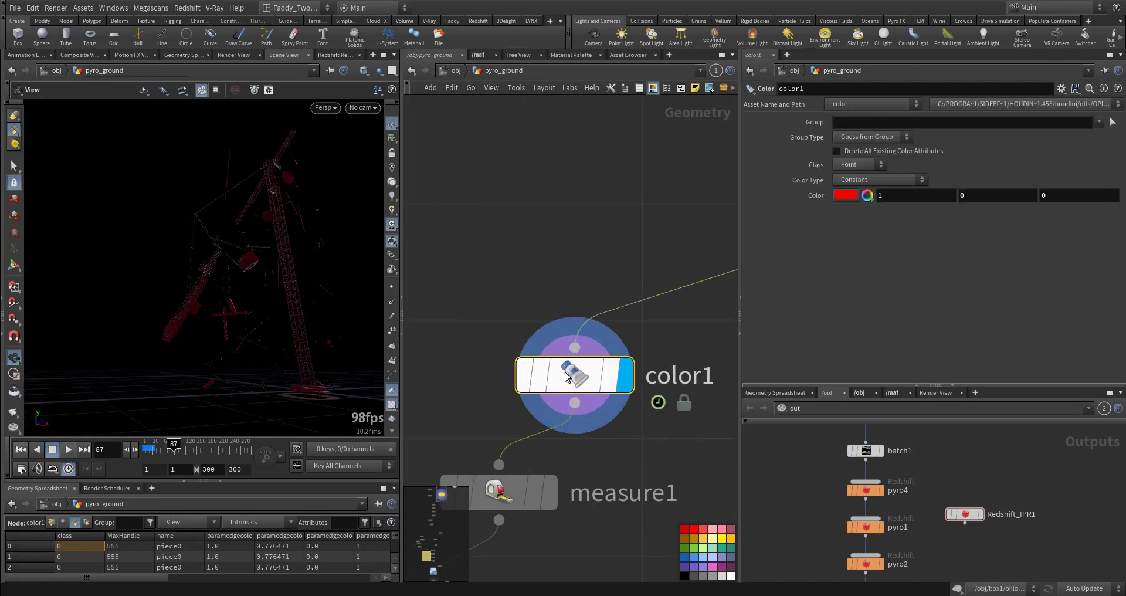
pyautogui.moveTo(286, 305); pyautogui.dragTo(375, 311)
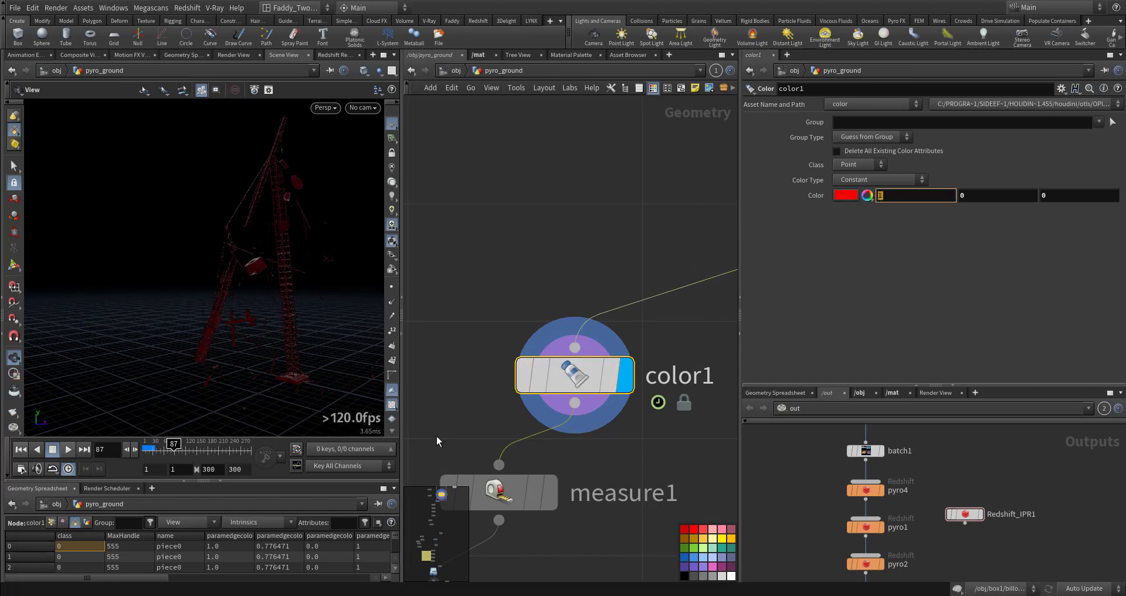
pyautogui.moveTo(438, 436); pyautogui.dragTo(502, 312, button='middle')
pyautogui.click(610, 369)
pyautogui.click(572, 379)
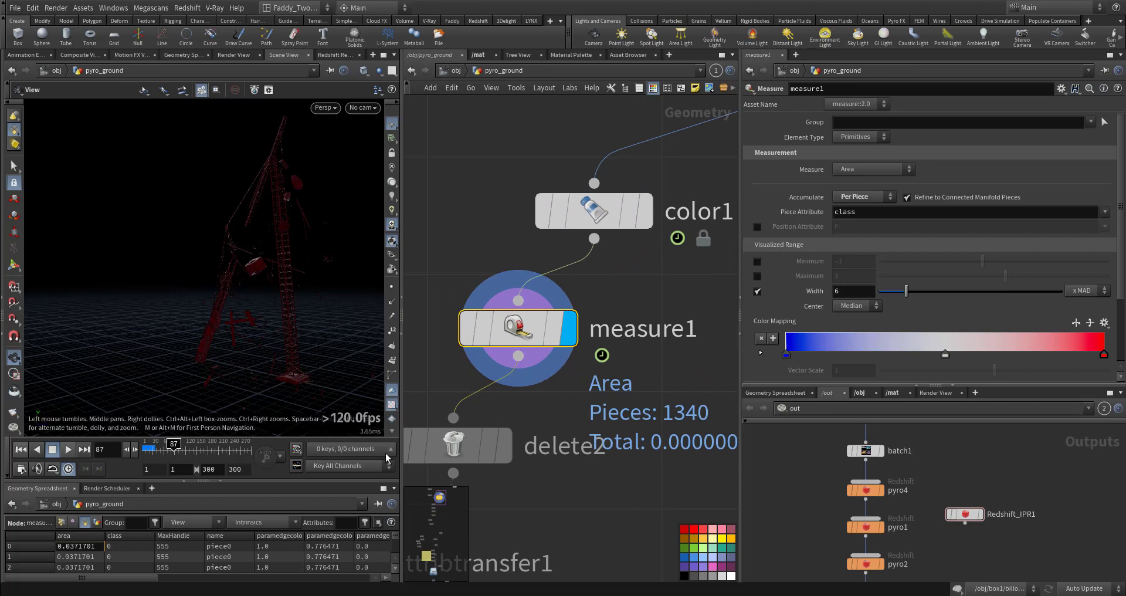
pyautogui.moveTo(597, 465); pyautogui.dragTo(651, 410, button='middle')
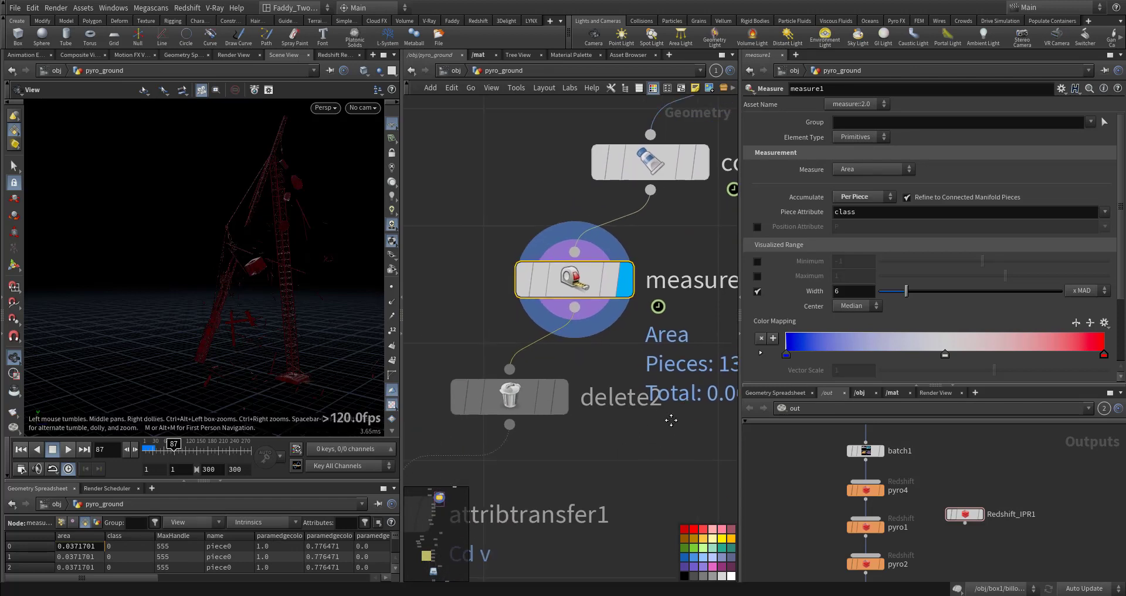
# Display the delete2 node and examine its area-based group expression in the viewport
pyautogui.click(510, 391)
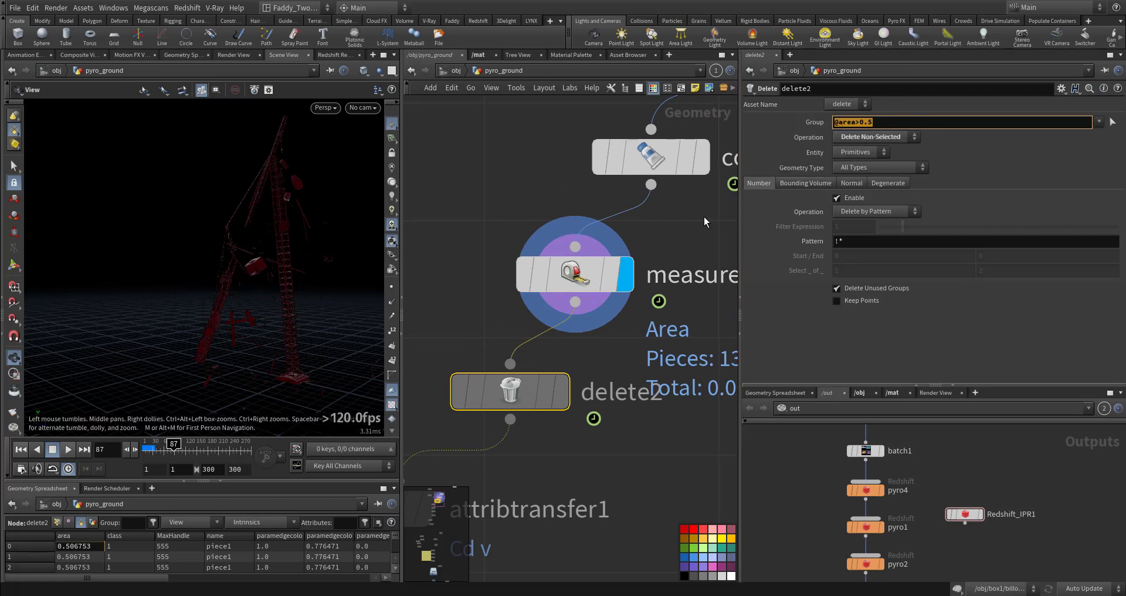
pyautogui.moveTo(454, 341); pyautogui.dragTo(573, 284, button='middle')
pyautogui.moveTo(674, 343)
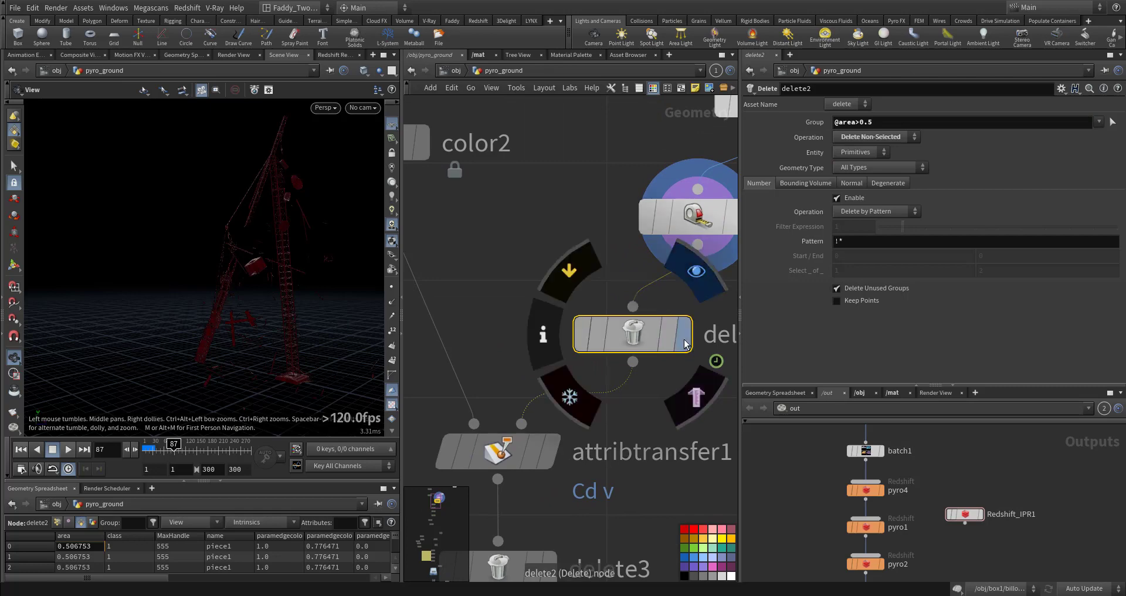
pyautogui.moveTo(322, 276); pyautogui.dragTo(545, 240, button='right')
pyautogui.moveTo(235, 282); pyautogui.dragTo(369, 352)
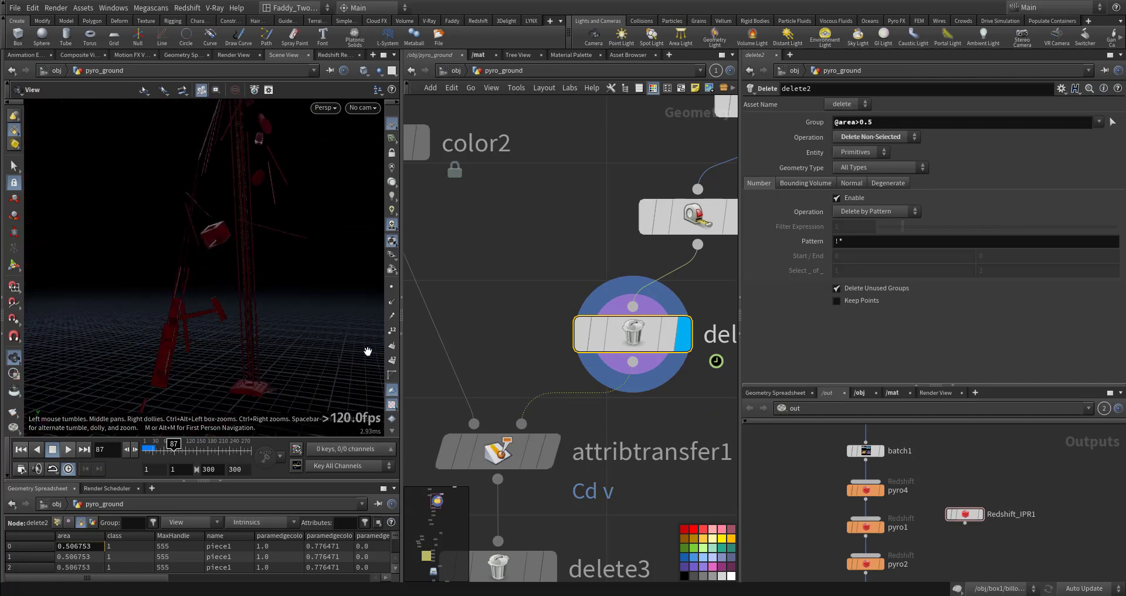
pyautogui.click(627, 497)
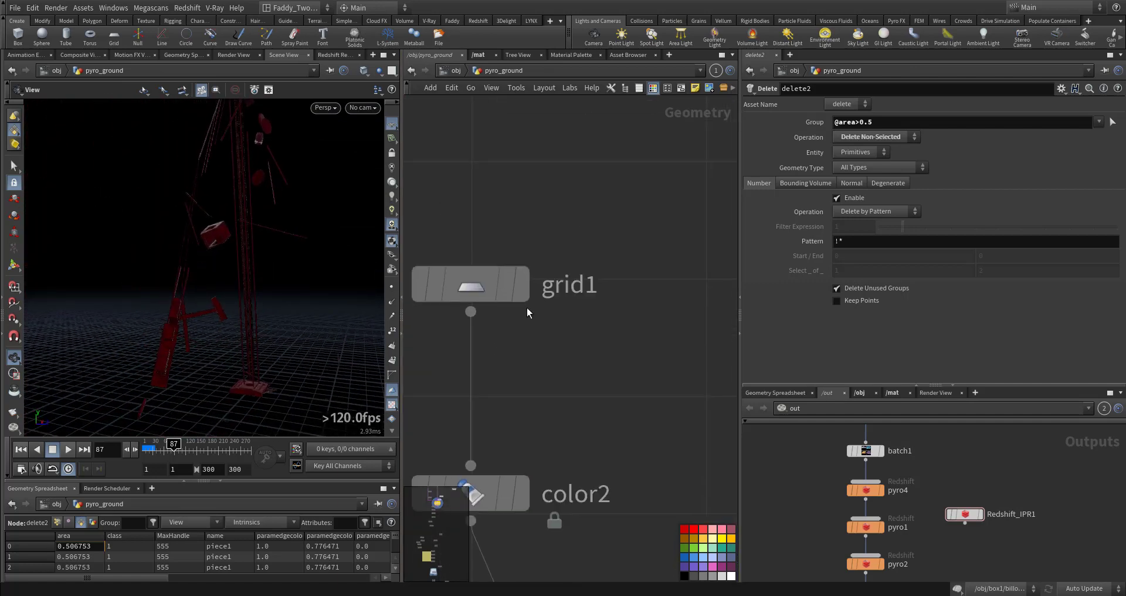
# Display the grid1 node to inspect the ground grid's size and resolution
pyautogui.click(519, 284)
pyautogui.moveTo(175, 415); pyautogui.dragTo(156, 397)
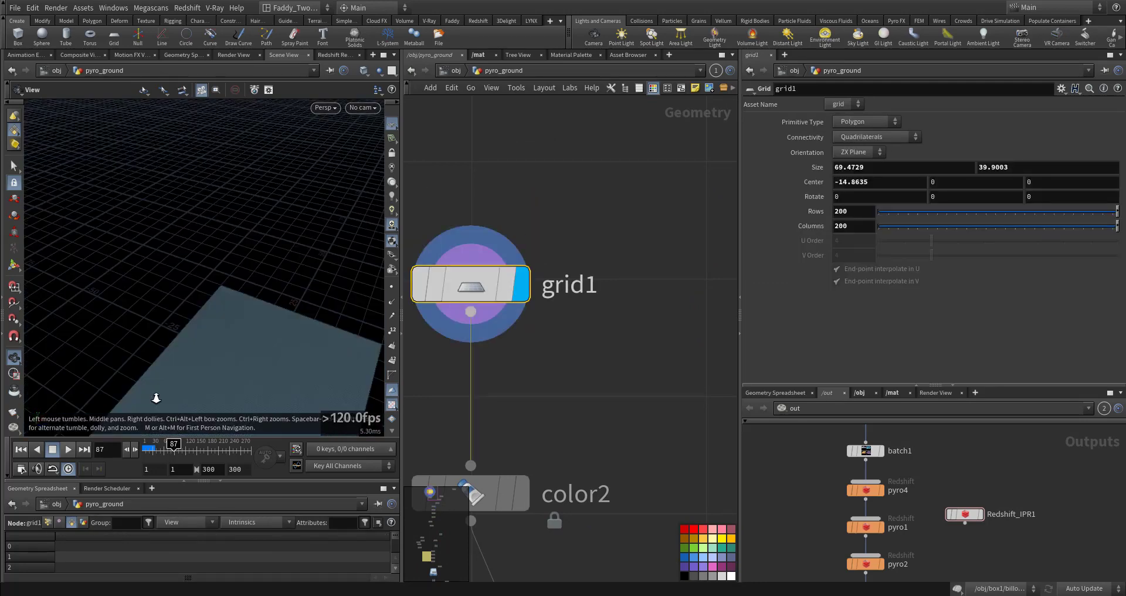
pyautogui.moveTo(156, 397); pyautogui.dragTo(191, 239, button='middle')
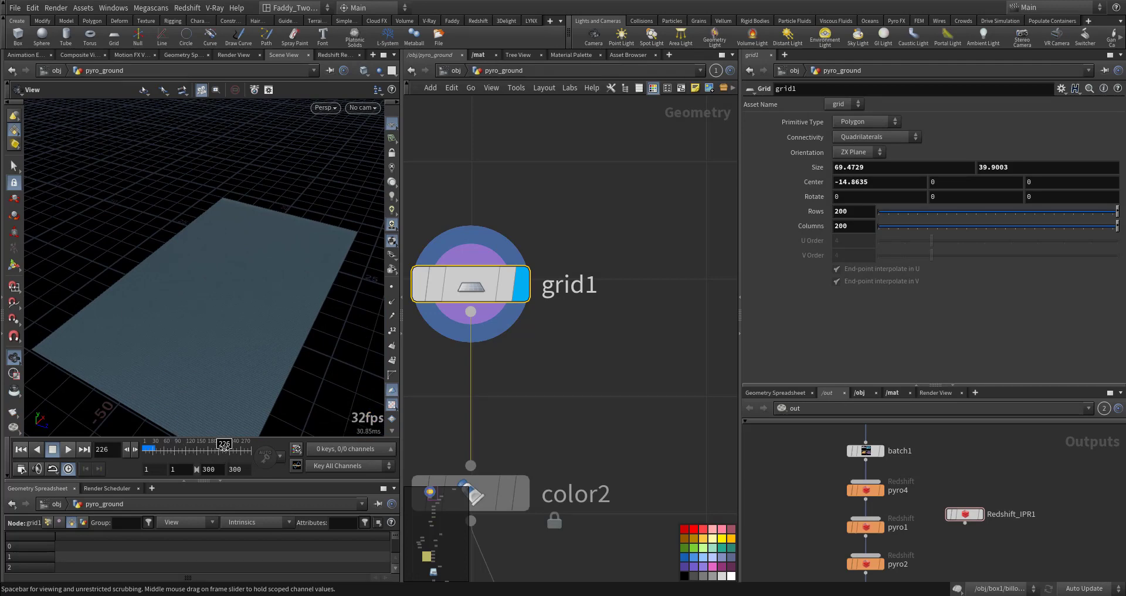
pyautogui.scroll(-3, 585, 377)
pyautogui.moveTo(618, 431); pyautogui.dragTo(611, 473, button='middle')
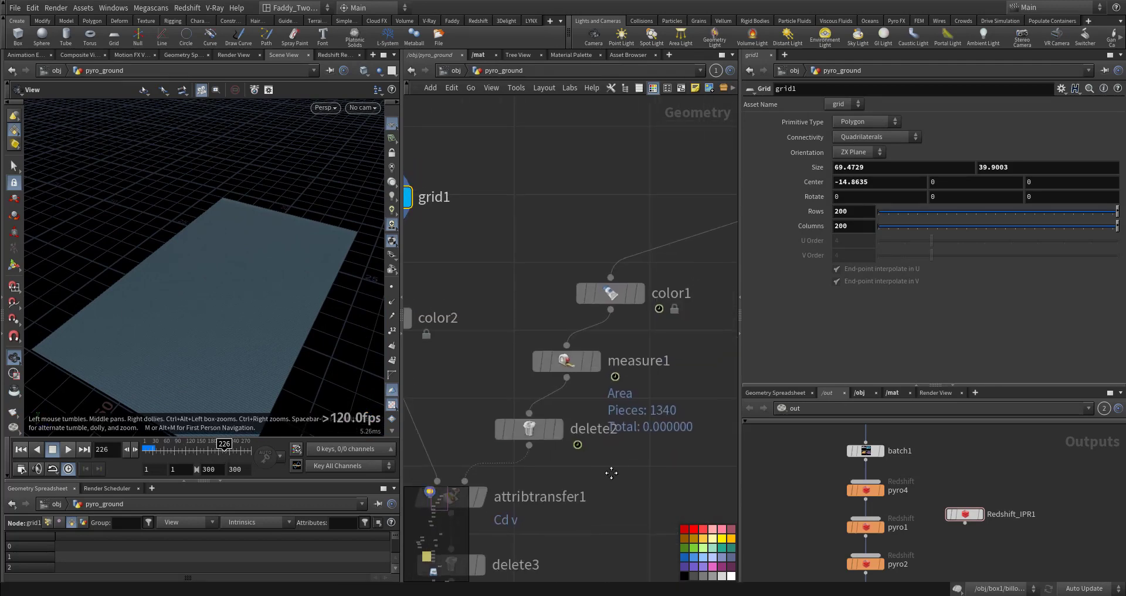
pyautogui.moveTo(496, 260)
pyautogui.moveTo(528, 309); pyautogui.dragTo(503, 262, button='middle')
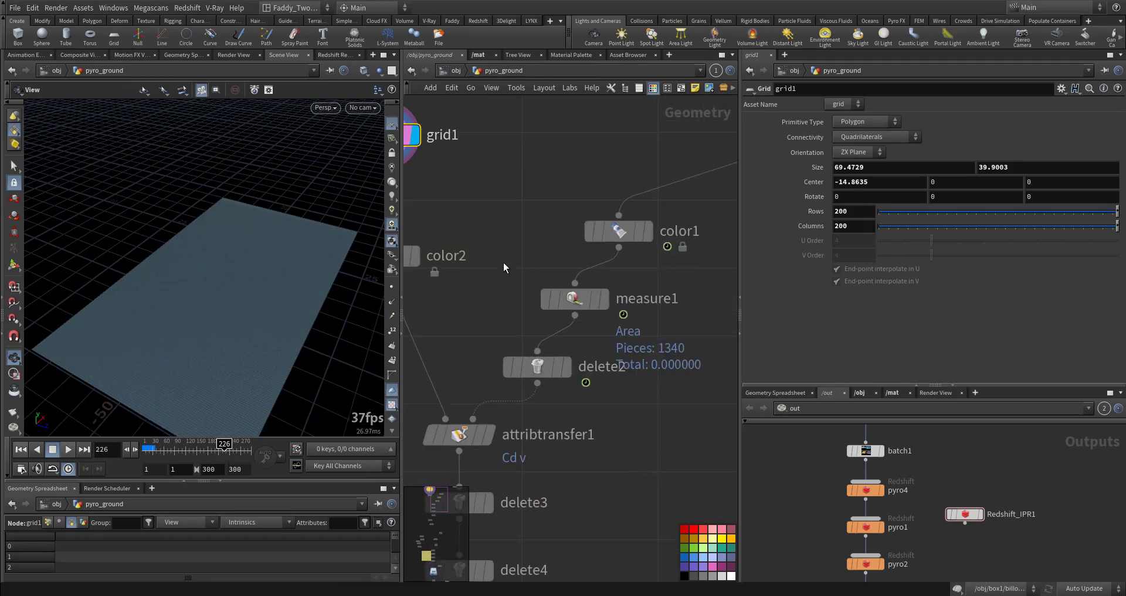
# Display delete2 again and zoom into the large debris pieces lying on the grid
pyautogui.click(539, 368)
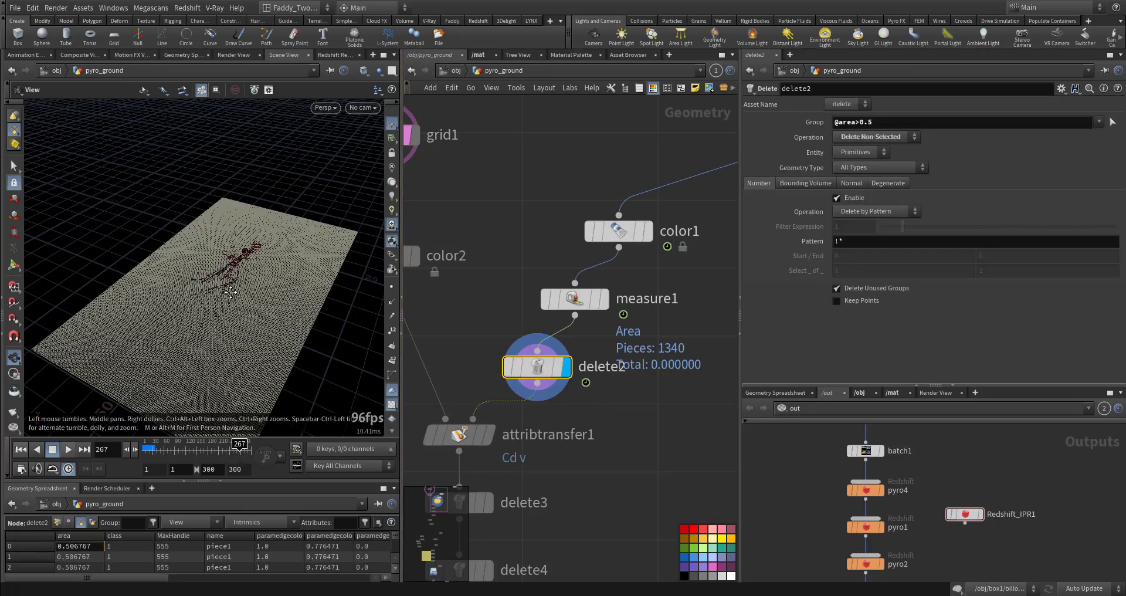
pyautogui.scroll(10, 230, 292)
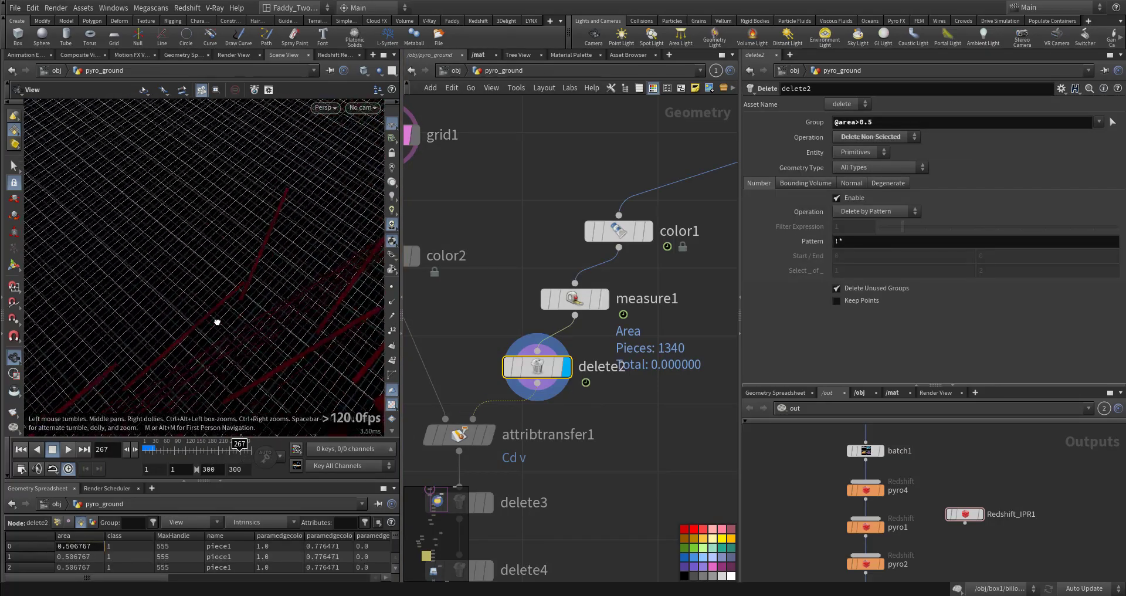
pyautogui.moveTo(217, 322); pyautogui.dragTo(265, 316)
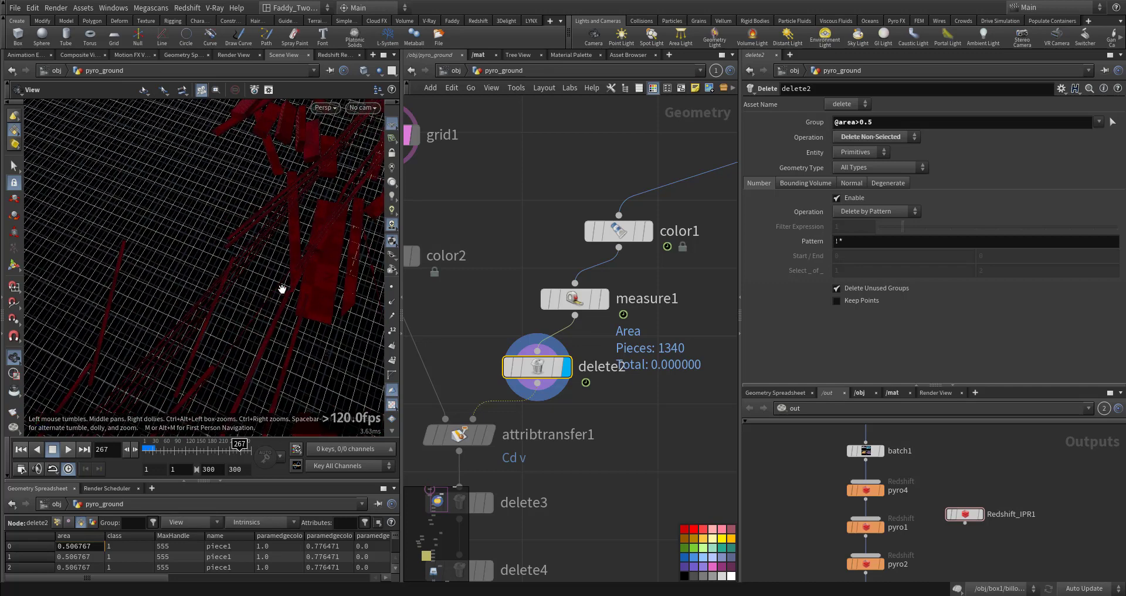
pyautogui.moveTo(282, 289); pyautogui.dragTo(235, 313)
pyautogui.moveTo(506, 354); pyautogui.dragTo(626, 281, button='middle')
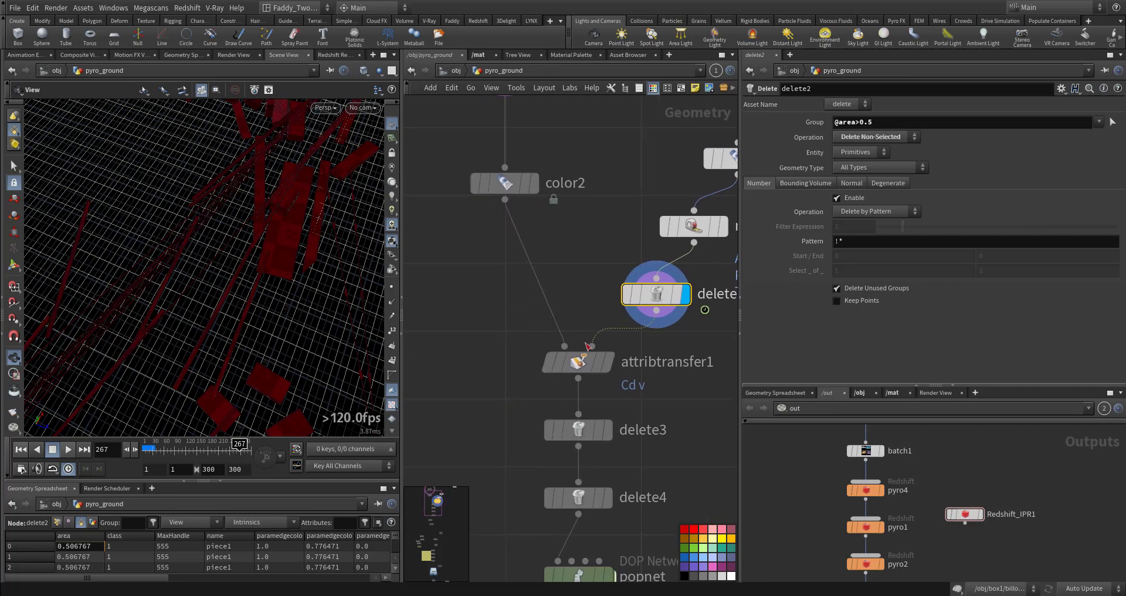
# Display the color2 and attribtransfer1 nodes to examine the colour transferred onto the ground grid
pyautogui.click(534, 183)
pyautogui.click(503, 184)
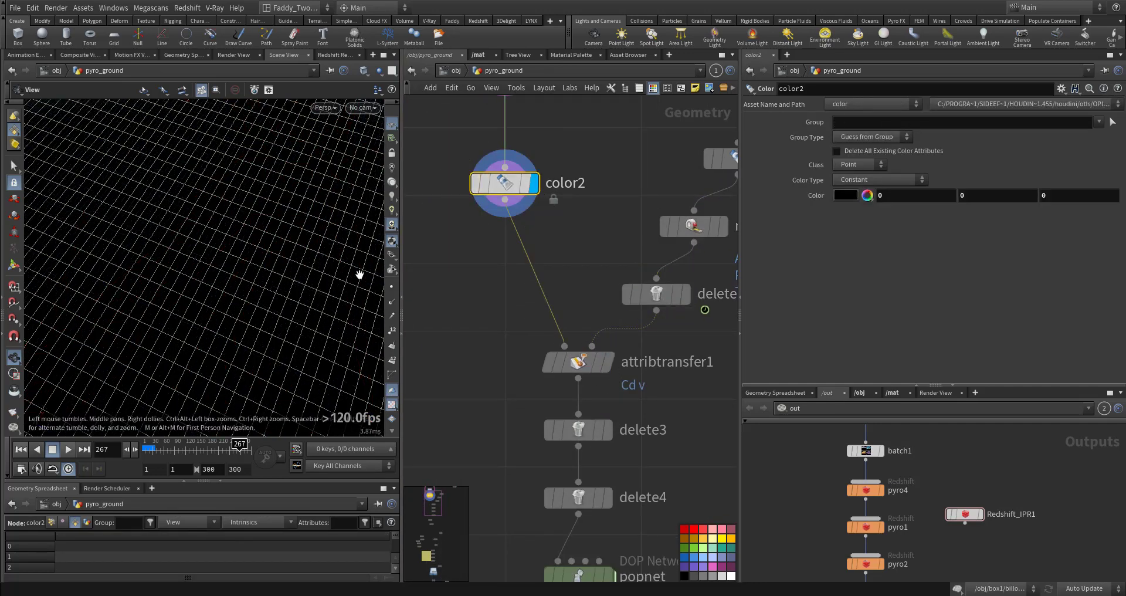
pyautogui.click(609, 364)
pyautogui.click(577, 363)
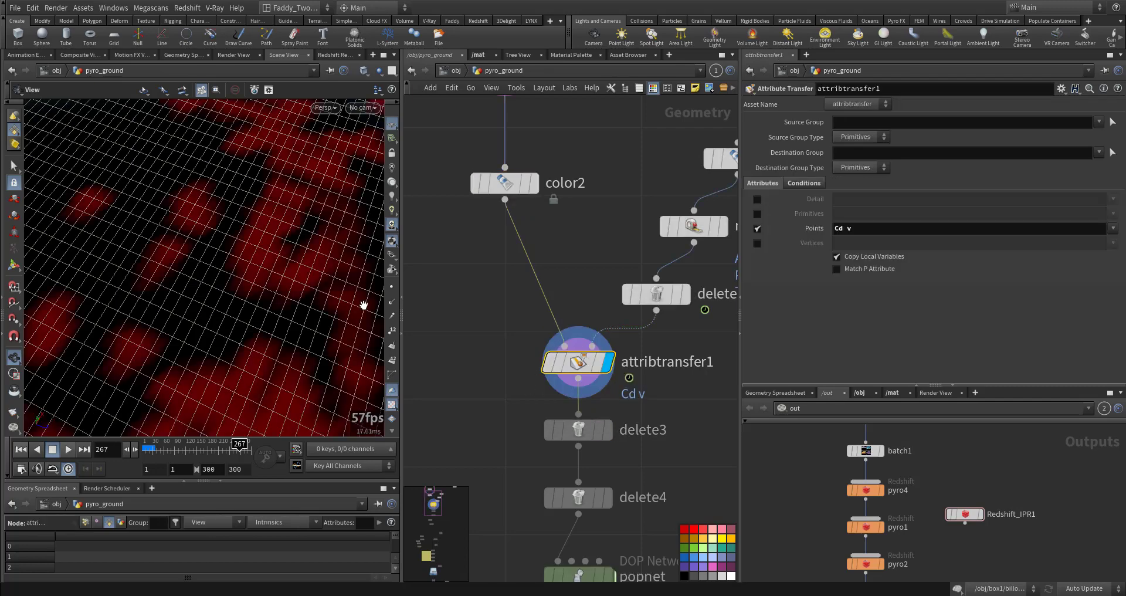
pyautogui.moveTo(281, 264); pyautogui.dragTo(234, 327, button='right')
pyautogui.moveTo(234, 327); pyautogui.dragTo(328, 279)
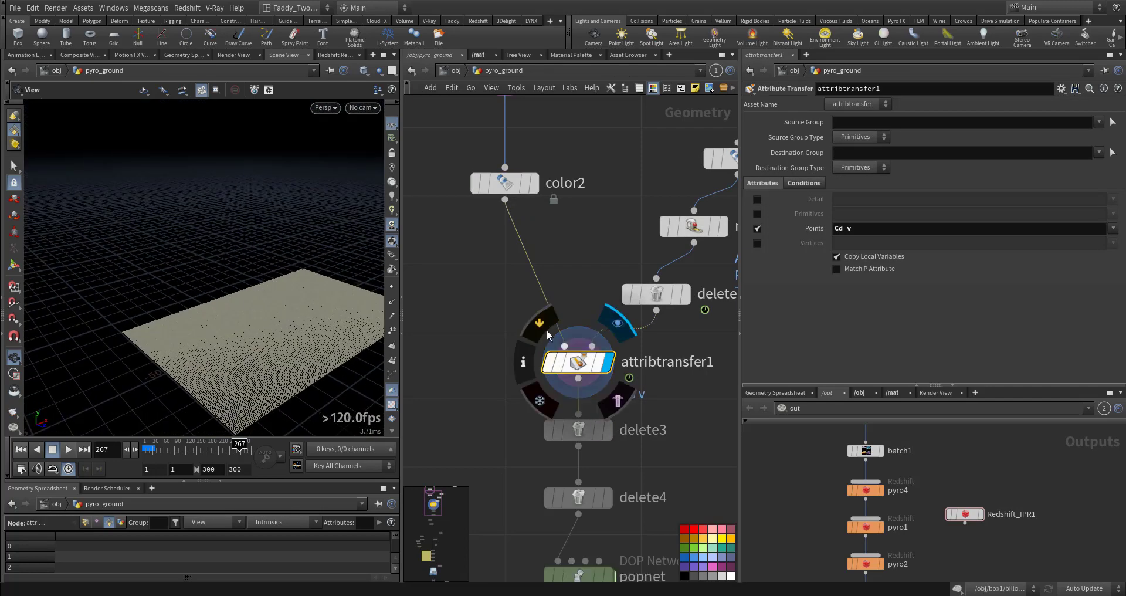
pyautogui.click(599, 372)
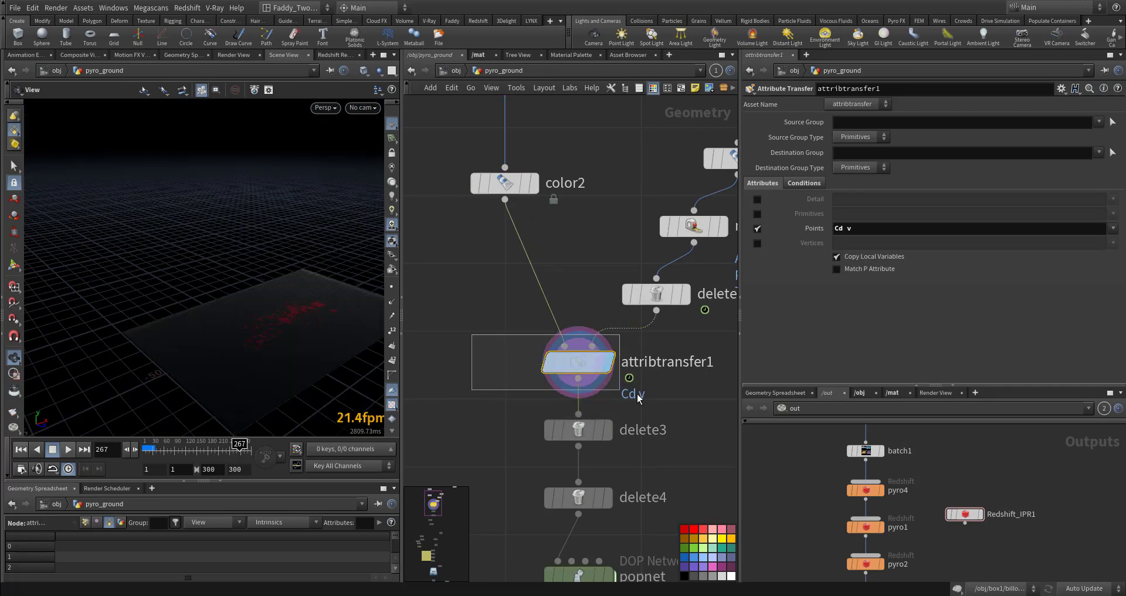
# Inspect the attribtransfer1 Points attribute and play the timeline to review the transferred colour over time
pyautogui.click(862, 228)
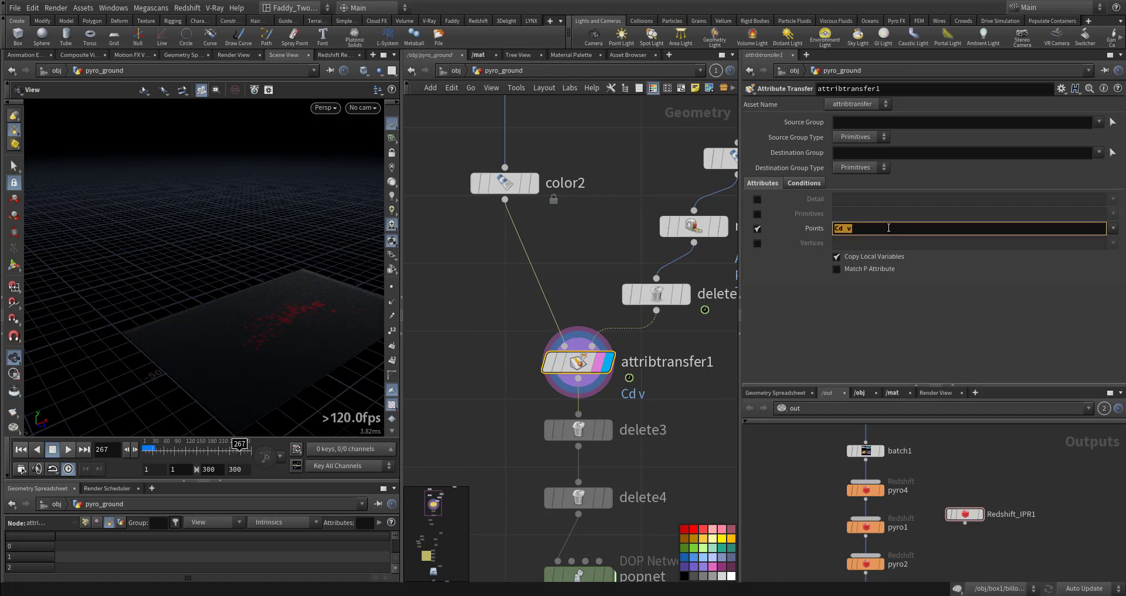
pyautogui.moveTo(233, 337); pyautogui.dragTo(170, 359, button='middle')
pyautogui.moveTo(170, 360); pyautogui.dragTo(297, 344, button='right')
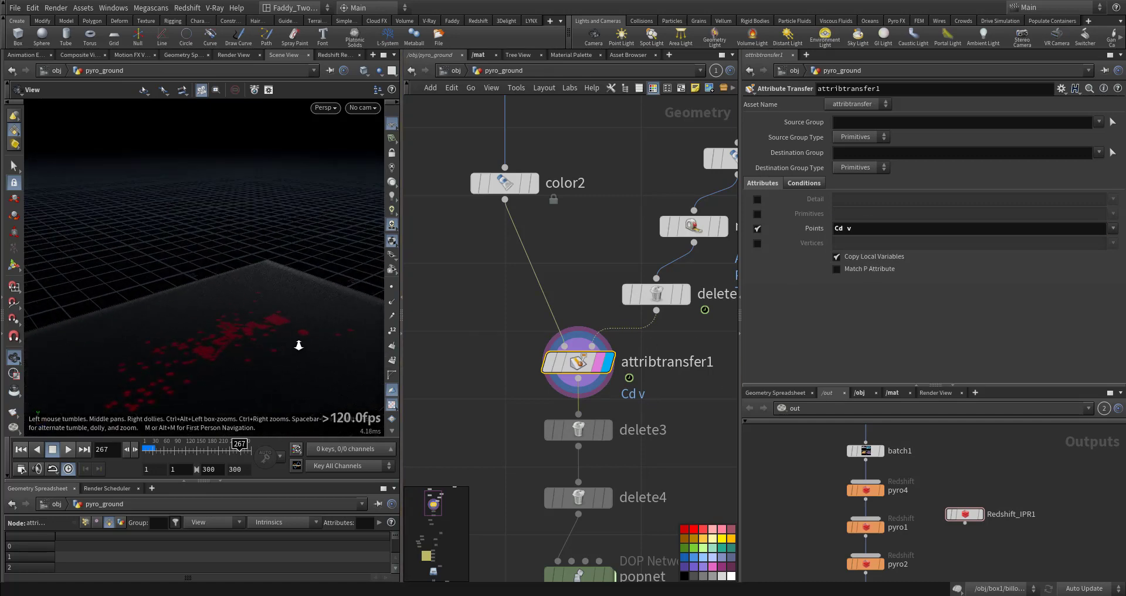
pyautogui.click(20, 449)
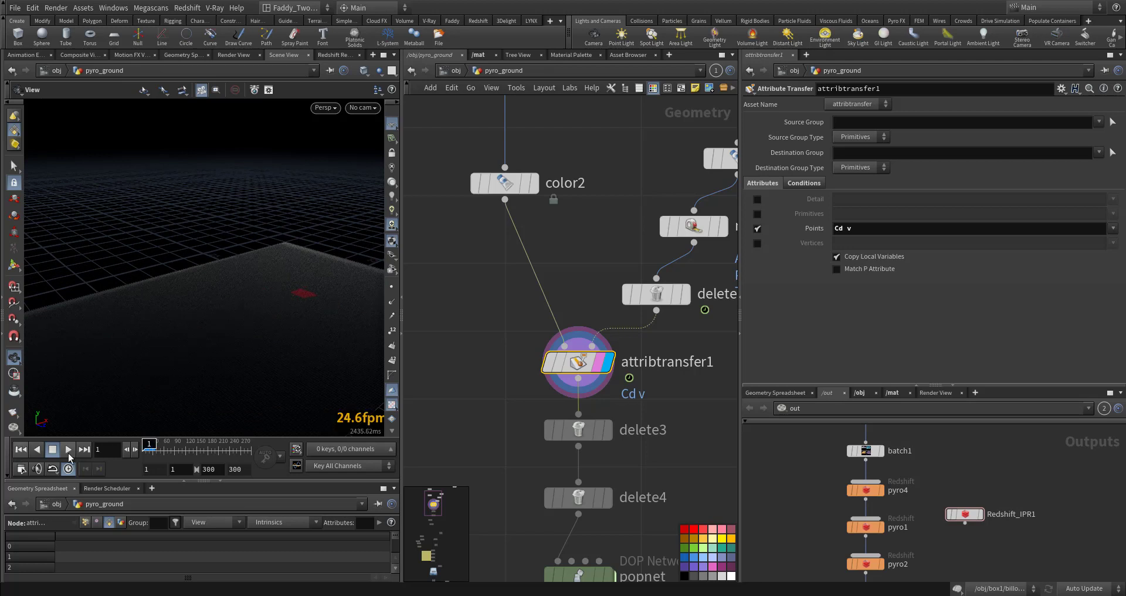
pyautogui.click(69, 451)
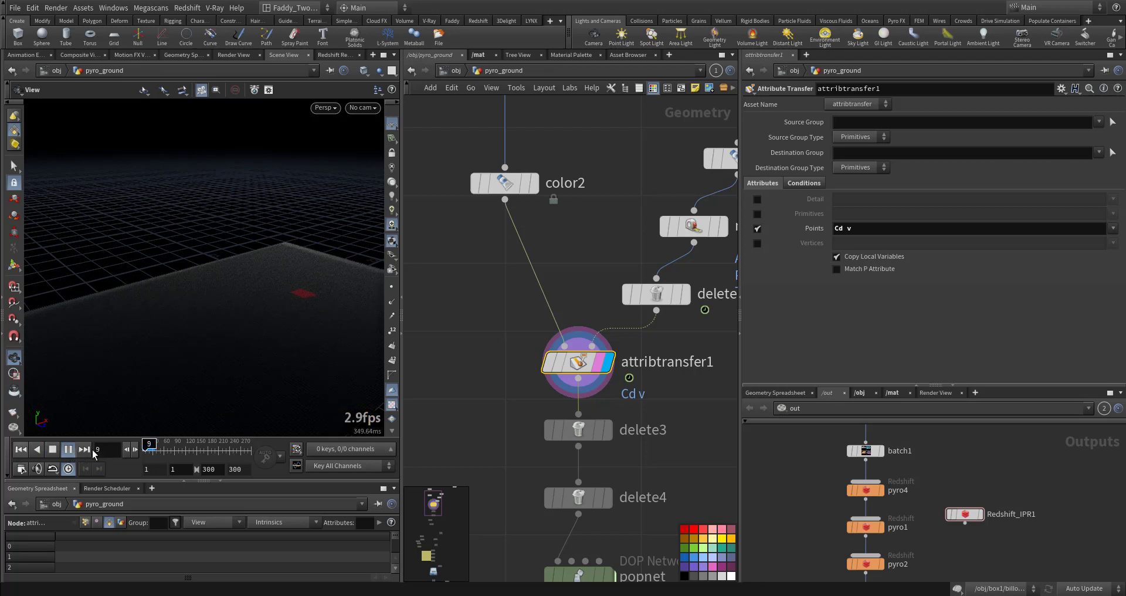
pyautogui.click(69, 449)
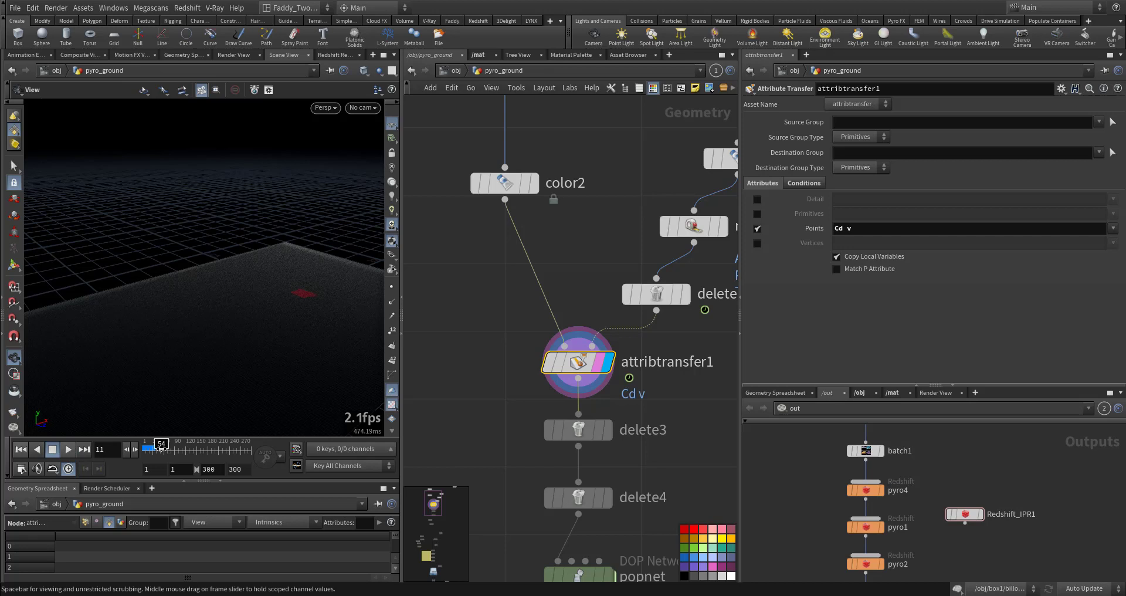
pyautogui.click(185, 455)
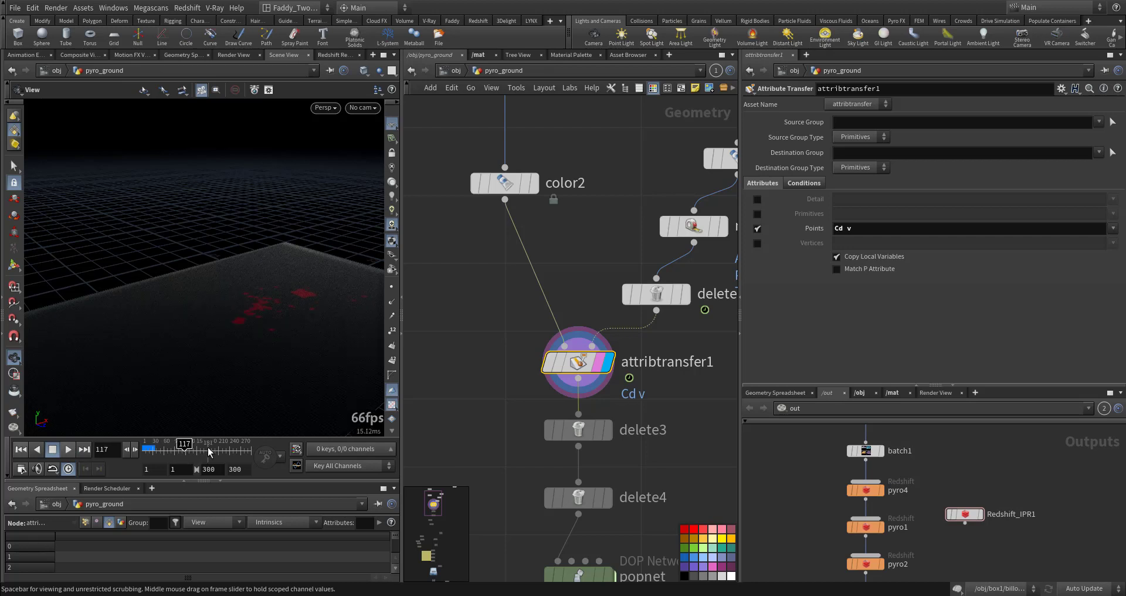
# Play the timeline to the end and orbit the view to review the transferred colour on the ground grid
pyautogui.click(209, 451)
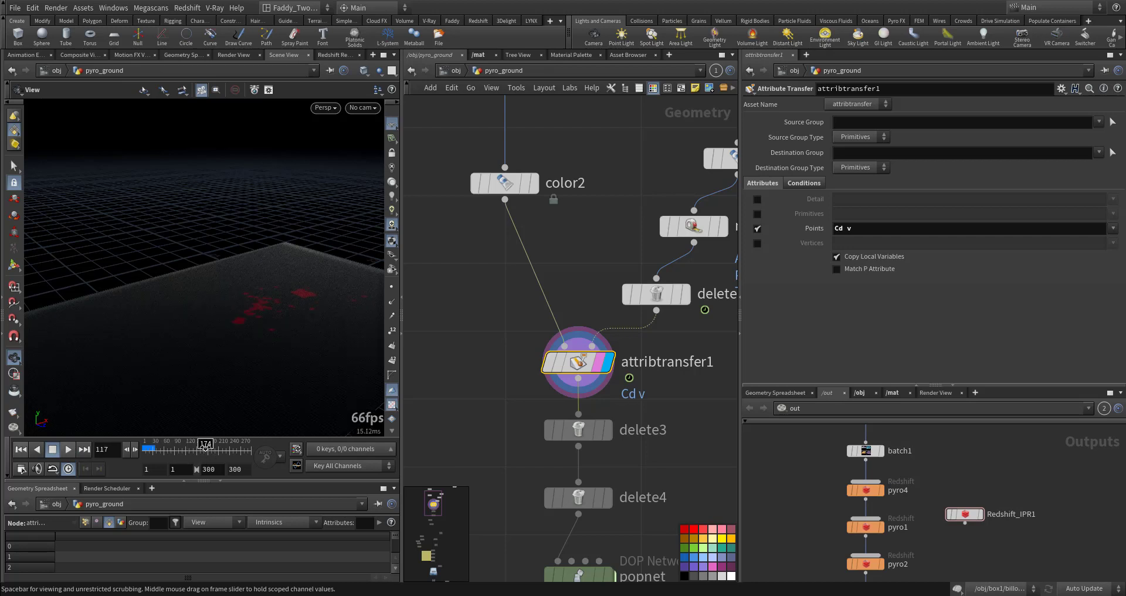
pyautogui.click(69, 449)
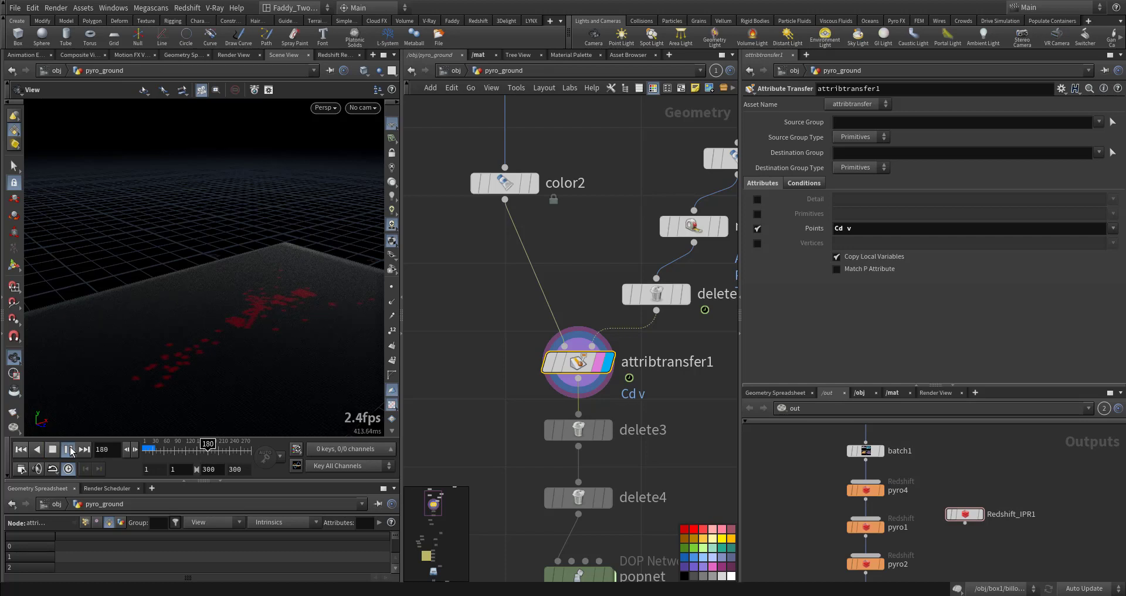
pyautogui.click(70, 450)
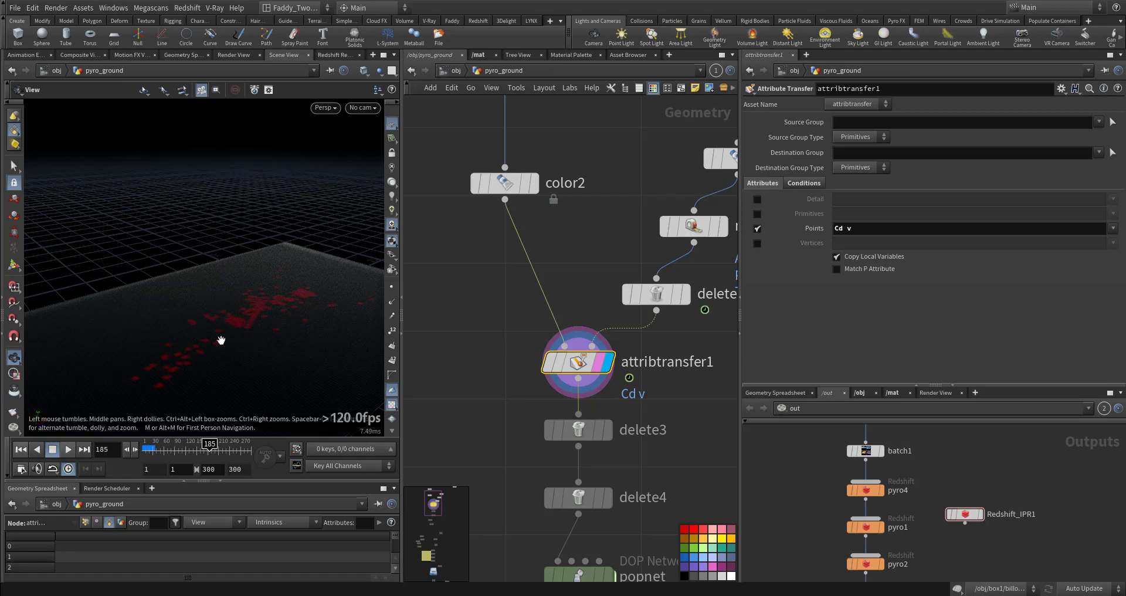
pyautogui.moveTo(222, 334); pyautogui.dragTo(191, 325)
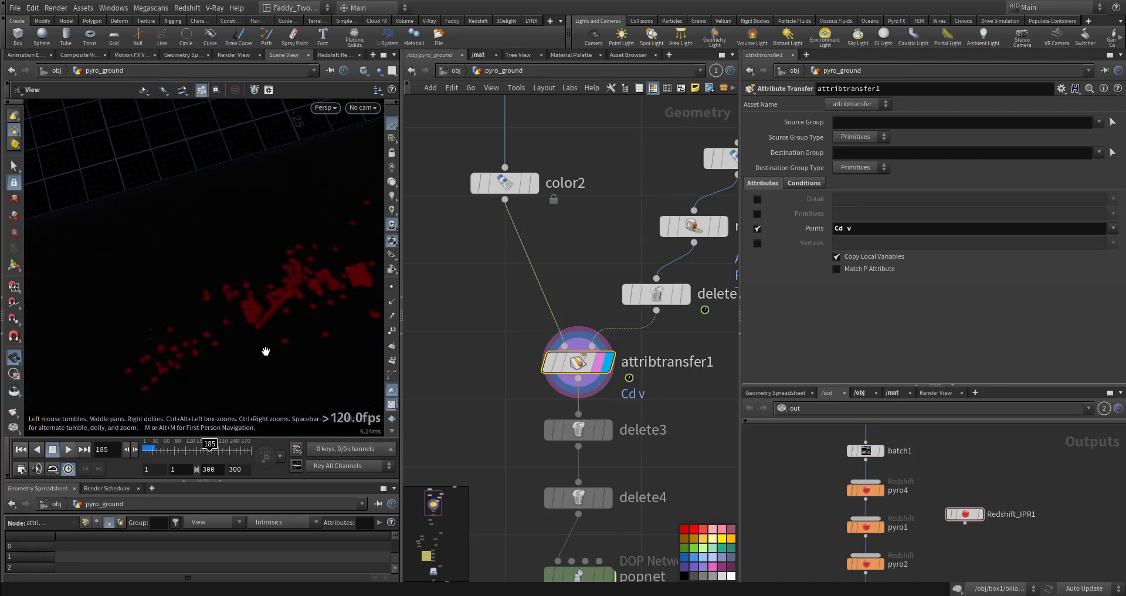
# Display the delete3 node and orbit the viewport to examine which coloured points its filter keeps
pyautogui.click(590, 437)
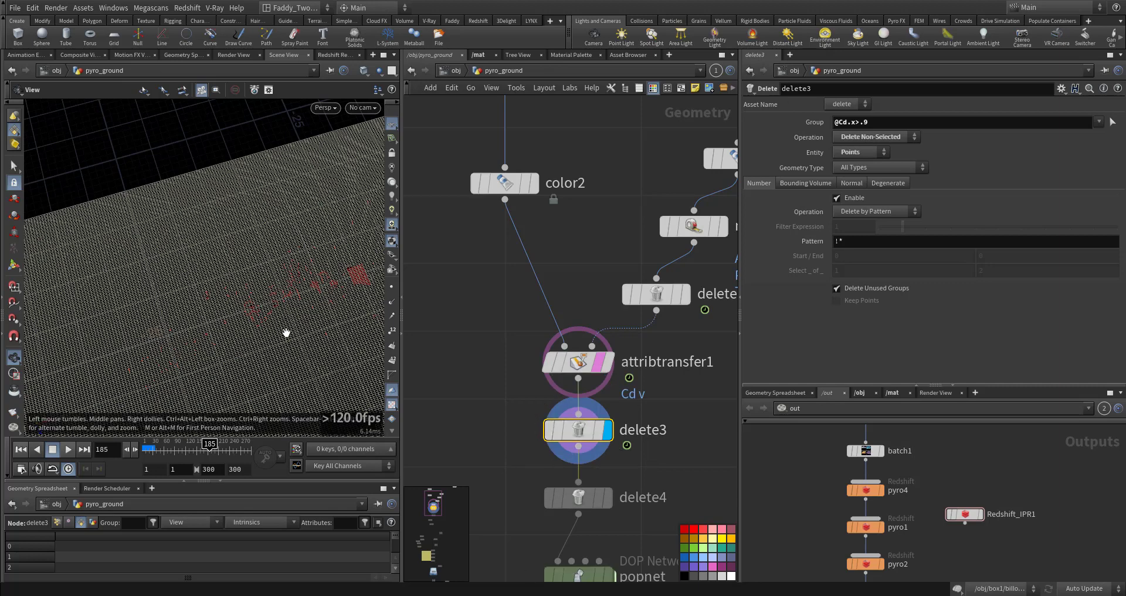
pyautogui.moveTo(510, 438); pyautogui.dragTo(498, 376, button='middle')
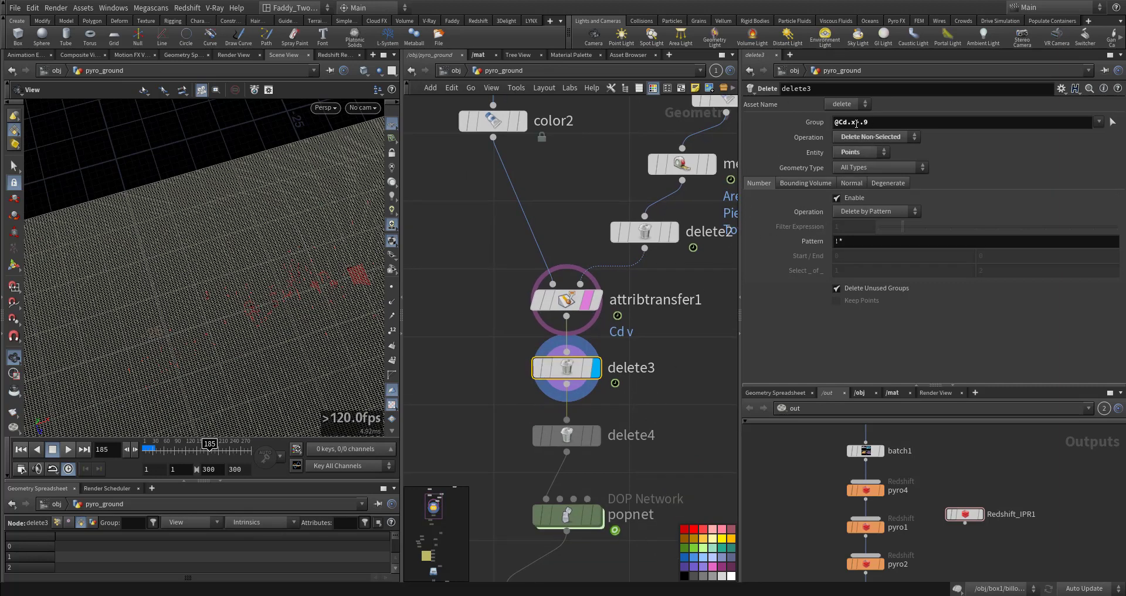
pyautogui.click(584, 296)
pyautogui.moveTo(342, 279); pyautogui.dragTo(281, 256, button='middle')
pyautogui.moveTo(281, 256); pyautogui.dragTo(557, 241, button='right')
pyautogui.moveTo(233, 277); pyautogui.dragTo(259, 241)
pyautogui.moveTo(259, 241); pyautogui.dragTo(224, 269, button='middle')
pyautogui.moveTo(224, 269); pyautogui.dragTo(136, 314, button='right')
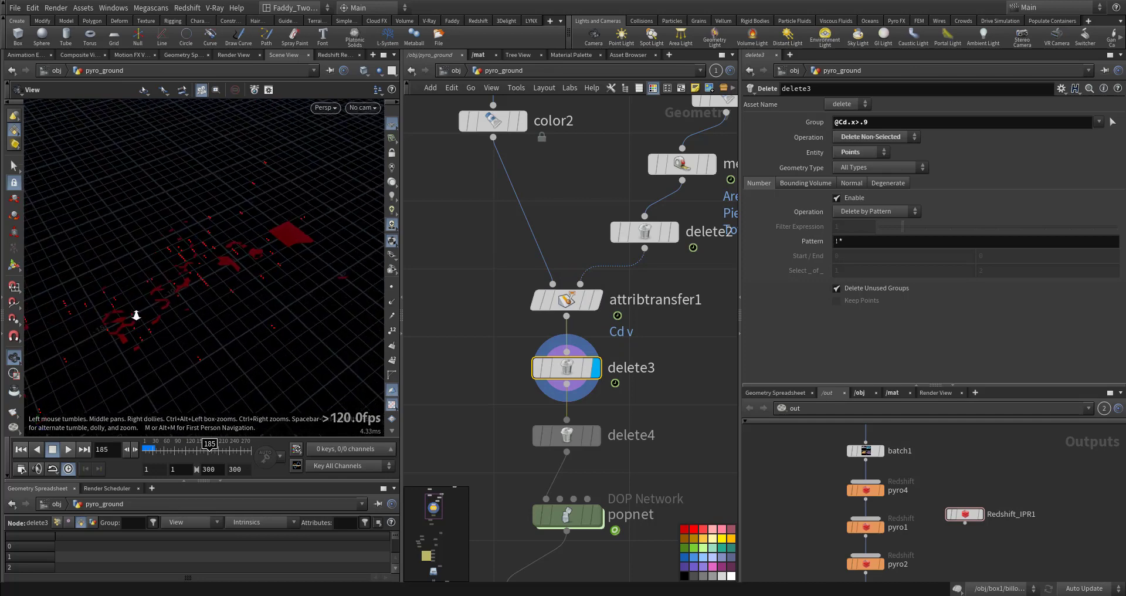
pyautogui.moveTo(135, 314); pyautogui.dragTo(347, 224, button='middle')
pyautogui.moveTo(348, 223); pyautogui.dragTo(279, 287)
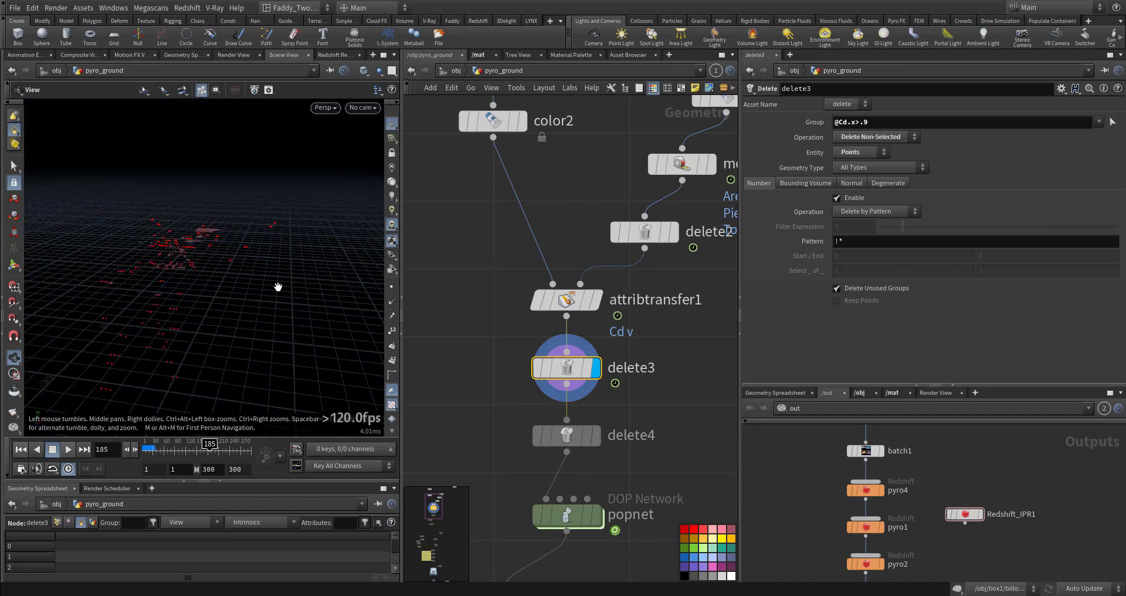
pyautogui.click(395, 287)
pyautogui.moveTo(201, 297); pyautogui.dragTo(171, 322)
pyautogui.moveTo(232, 333); pyautogui.dragTo(532, 415, button='right')
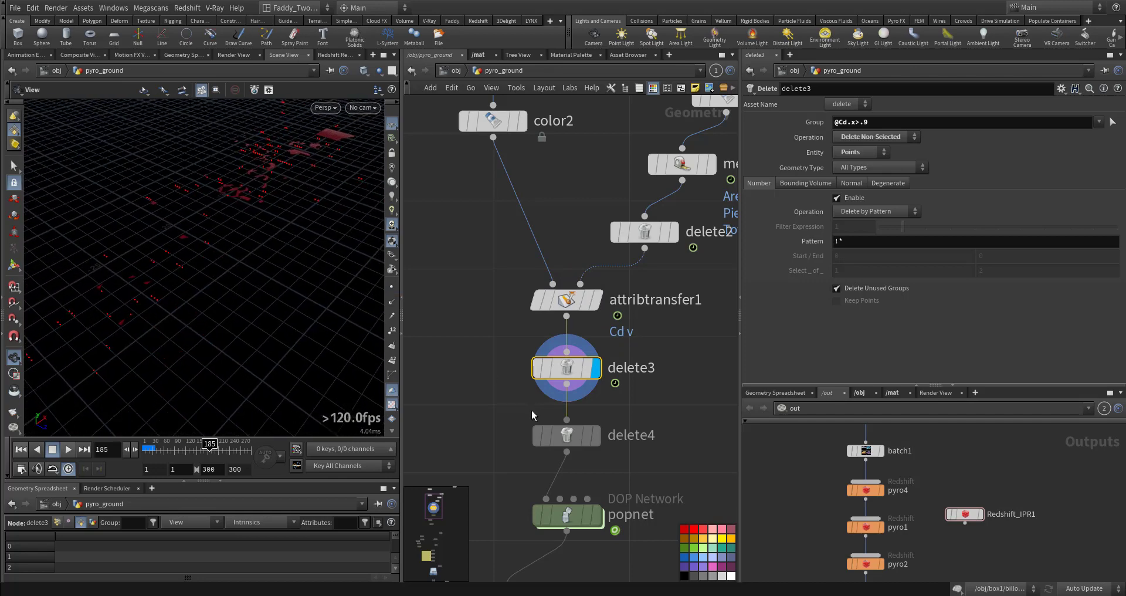
# Display the delete4 node to review its bounding-box deletion and rewind to the first frame
pyautogui.click(595, 435)
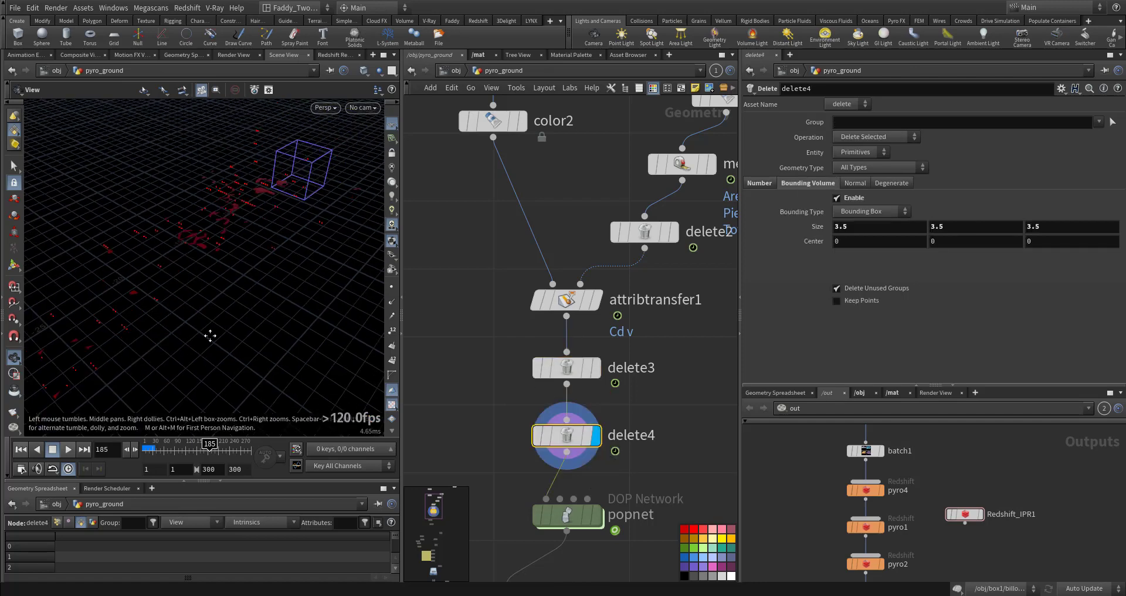
pyautogui.moveTo(210, 335); pyautogui.dragTo(191, 364, button='middle')
pyautogui.moveTo(560, 495); pyautogui.dragTo(559, 378, button='middle')
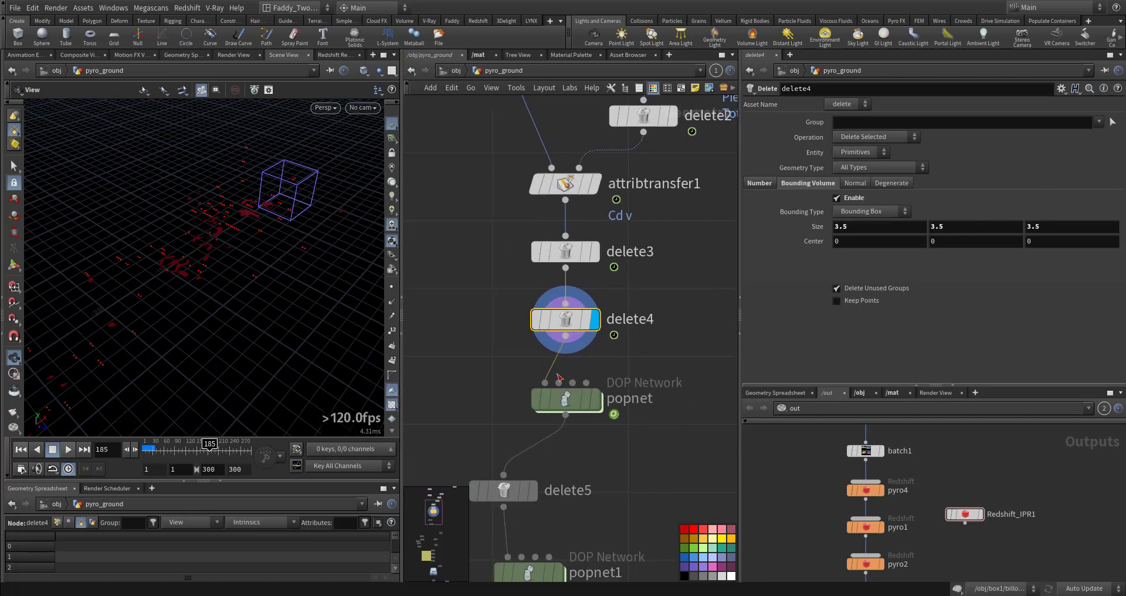
pyautogui.click(24, 450)
pyautogui.scroll(-8, 628, 384)
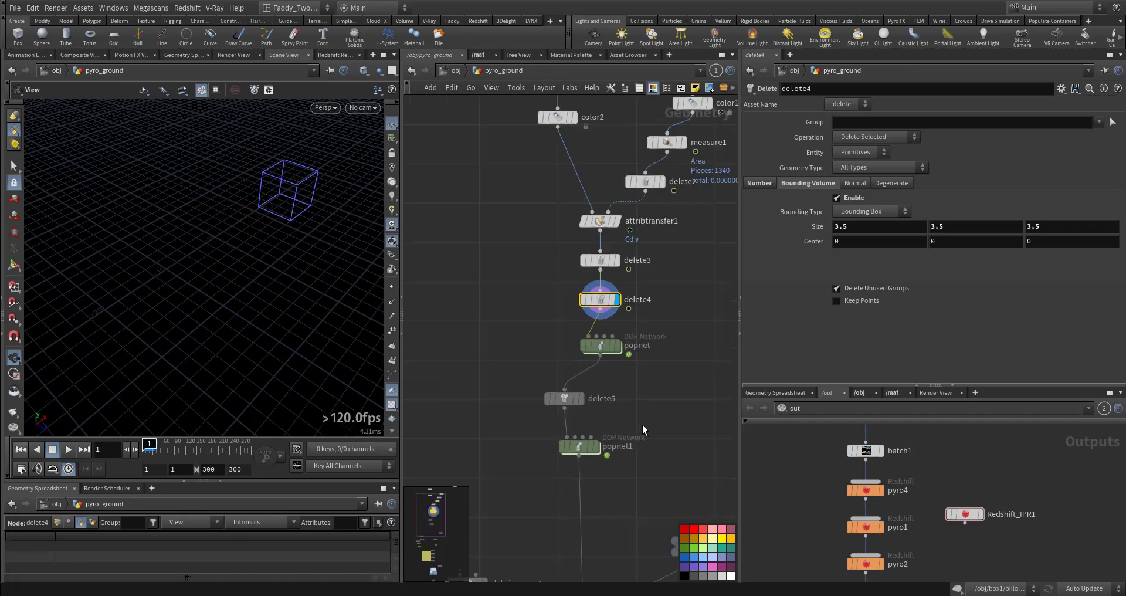
# Dive into the popnet DOP network and inspect the popsolver's collision behaviour settings
pyautogui.moveTo(660, 347); pyautogui.dragTo(596, 492)
pyautogui.moveTo(652, 399); pyautogui.dragTo(625, 427, button='middle')
pyautogui.scroll(6, 623, 433)
pyautogui.click(600, 413)
pyautogui.doubleClick(600, 414)
pyautogui.click(601, 371)
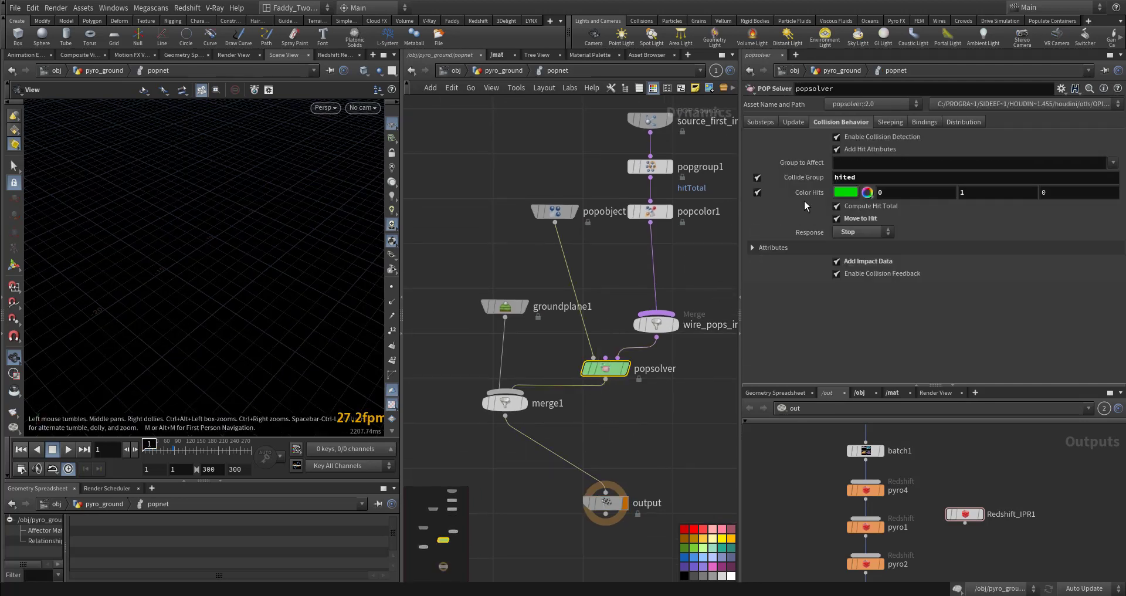
# Examine the popsolver's Collide Group field and the popgroup1 VEXpression rule and group name
pyautogui.doubleClick(845, 177)
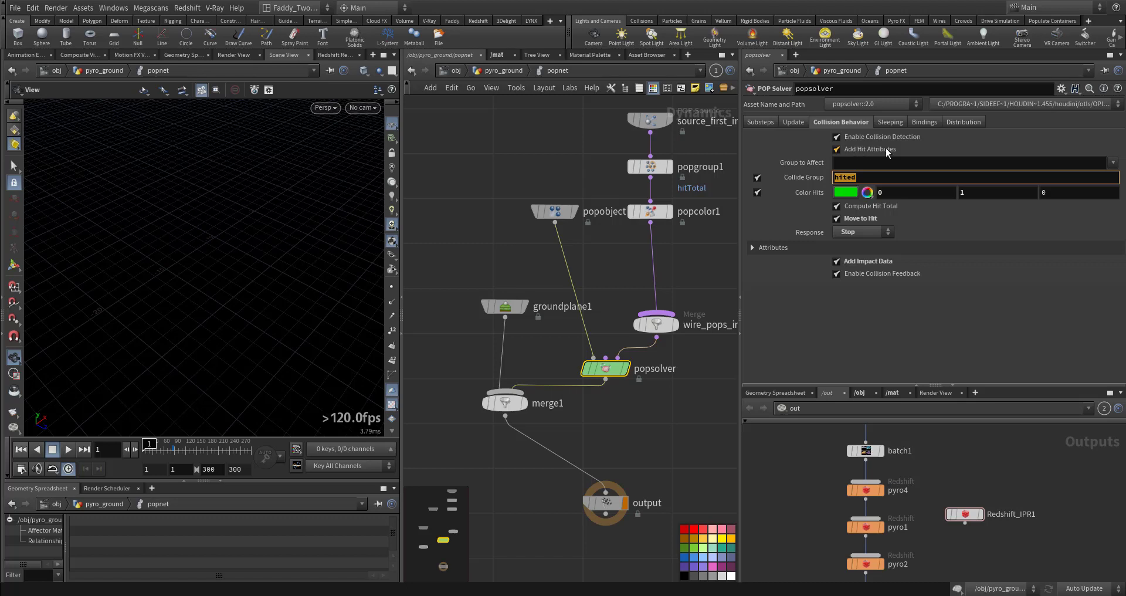
pyautogui.click(862, 176)
pyautogui.moveTo(514, 246); pyautogui.dragTo(505, 322, button='middle')
pyautogui.moveTo(557, 229); pyautogui.dragTo(482, 251, button='middle')
pyautogui.moveTo(508, 253); pyautogui.dragTo(561, 272)
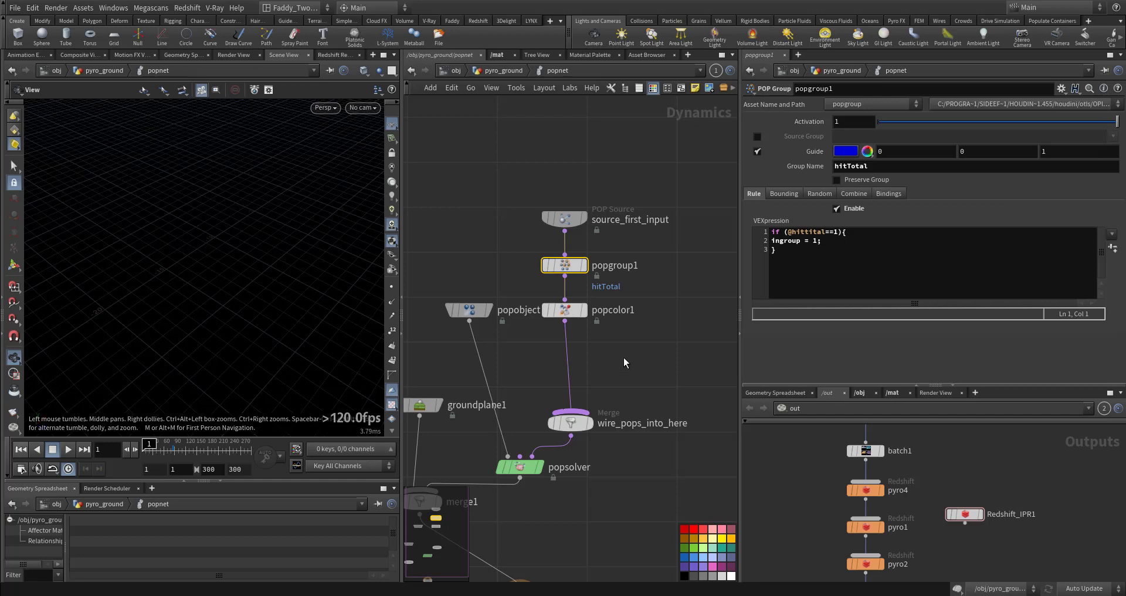
pyautogui.click(834, 247)
pyautogui.hotkey('ctrl', 'a')
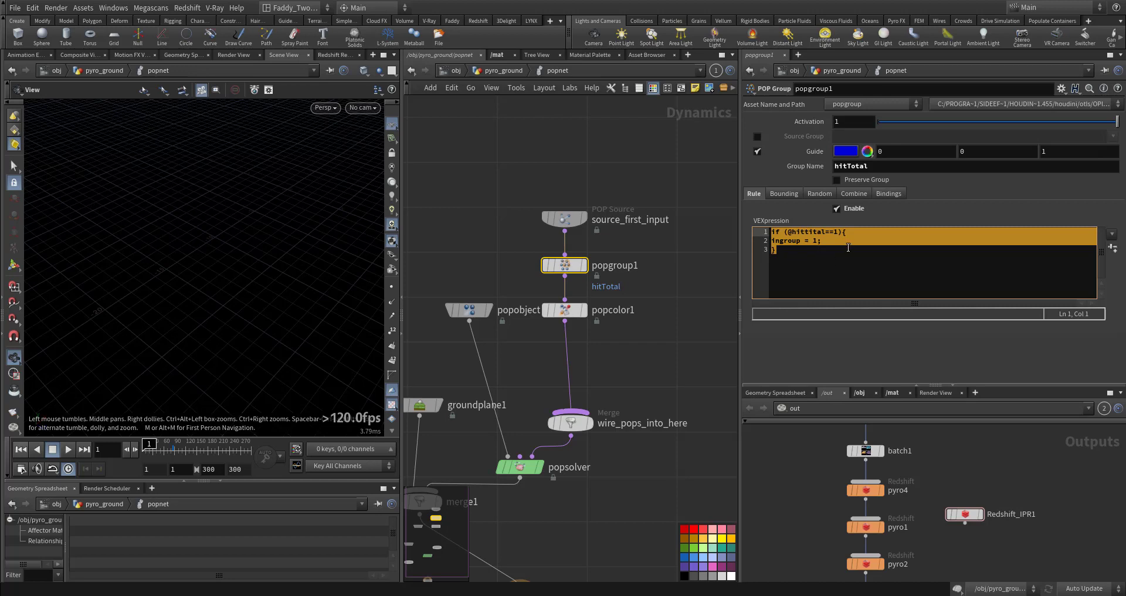
pyautogui.click(840, 232)
pyautogui.hotkey('ctrl', 'a')
pyautogui.click(885, 166)
# Inspect the popcolor1 settings and play the particle simulation, orbiting the view to watch the coloured hits
pyautogui.moveTo(630, 365); pyautogui.dragTo(661, 294, button='middle')
pyautogui.moveTo(654, 285); pyautogui.dragTo(588, 234)
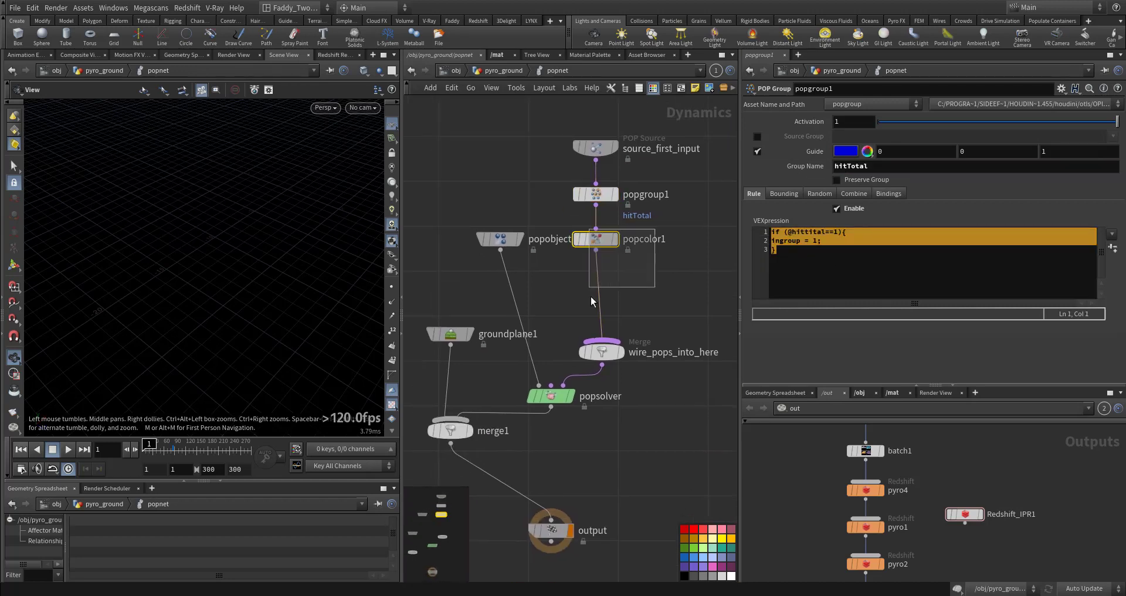
pyautogui.moveTo(644, 286); pyautogui.dragTo(652, 217, button='middle')
pyautogui.moveTo(606, 378); pyautogui.dragTo(636, 421, button='middle')
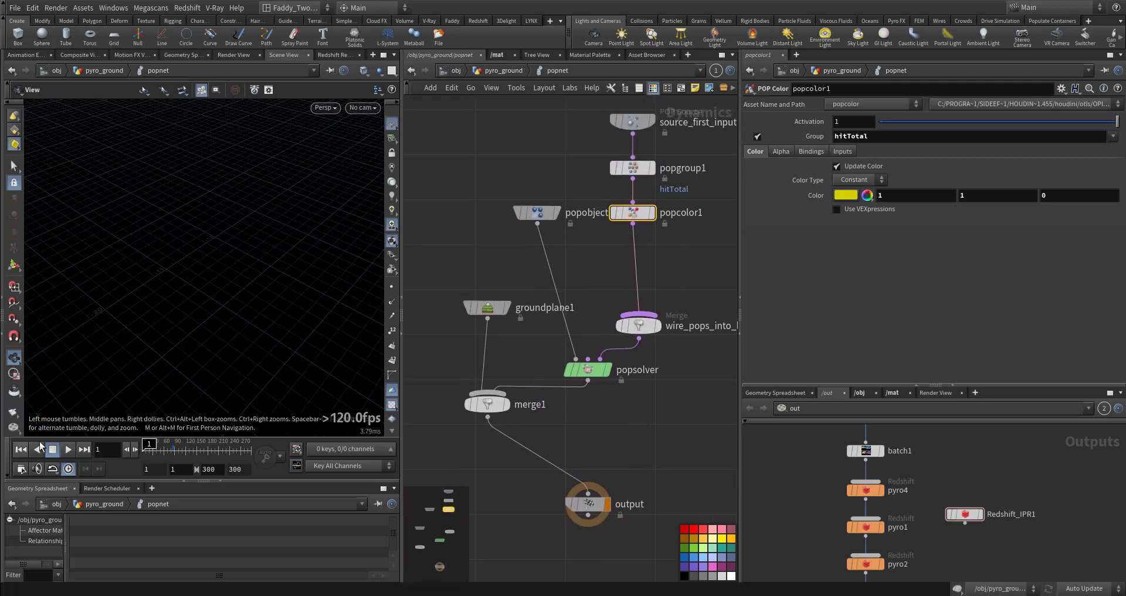
pyautogui.press('Up')
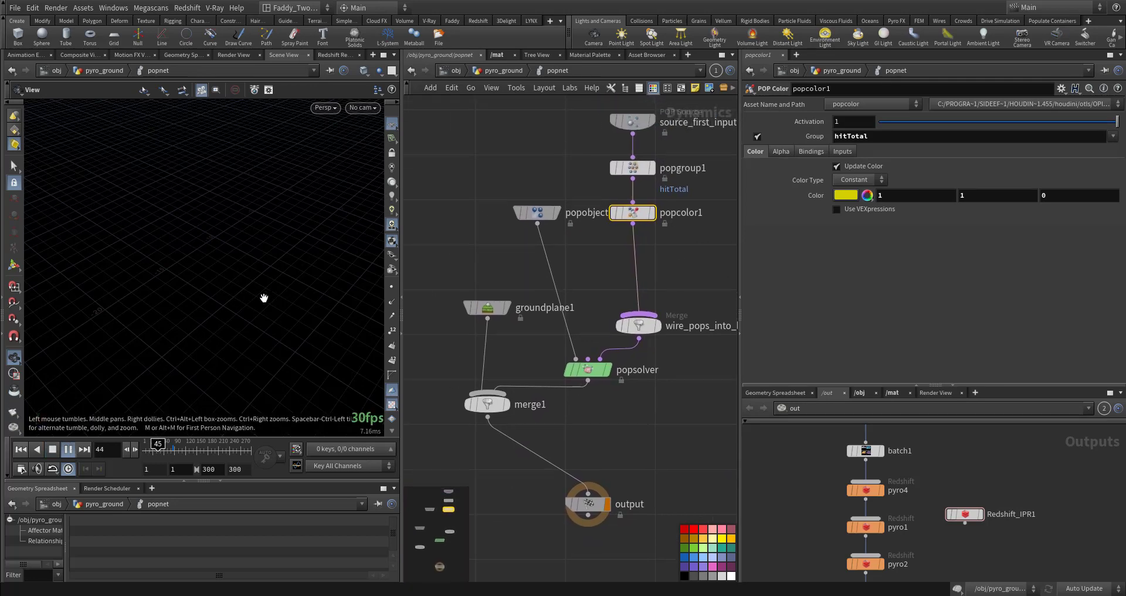
pyautogui.moveTo(263, 298)
pyautogui.mouseDown()
pyautogui.moveTo(234, 322)
pyautogui.moveTo(244, 297)
pyautogui.mouseUp()
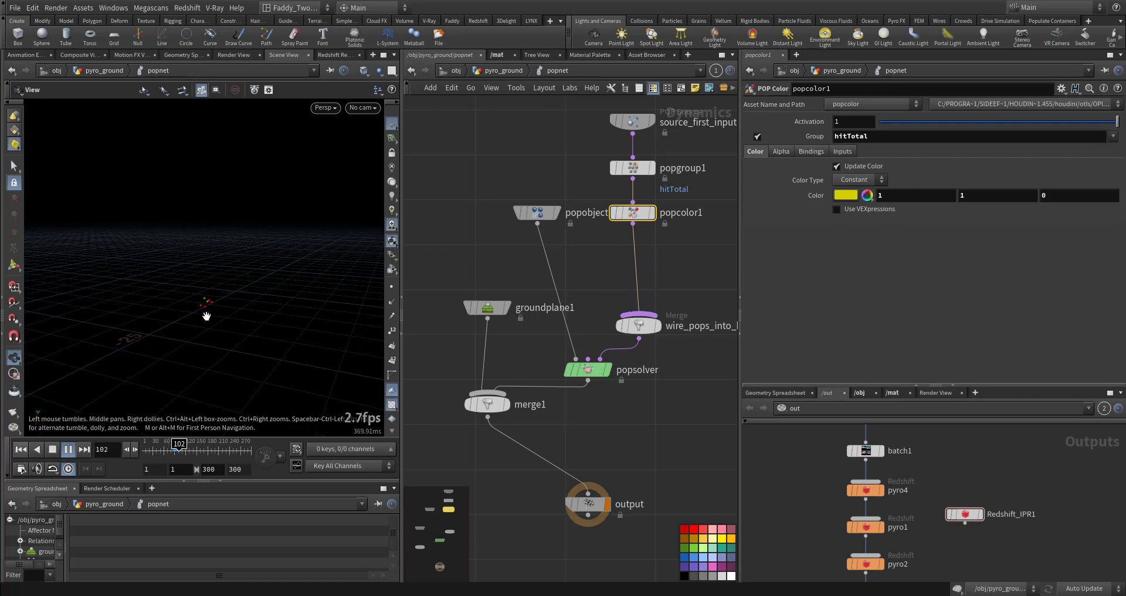
pyautogui.click(69, 450)
pyautogui.moveTo(202, 293); pyautogui.dragTo(151, 403)
pyautogui.moveTo(240, 293); pyautogui.dragTo(183, 414, button='middle')
pyautogui.moveTo(263, 304); pyautogui.dragTo(281, 358, button='right')
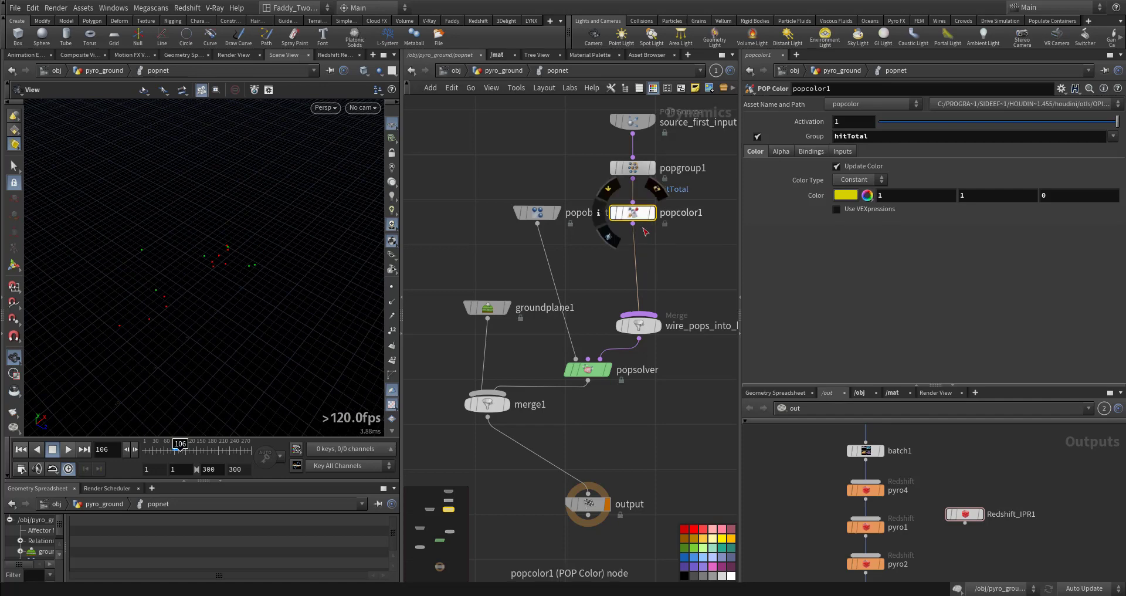
pyautogui.click(589, 370)
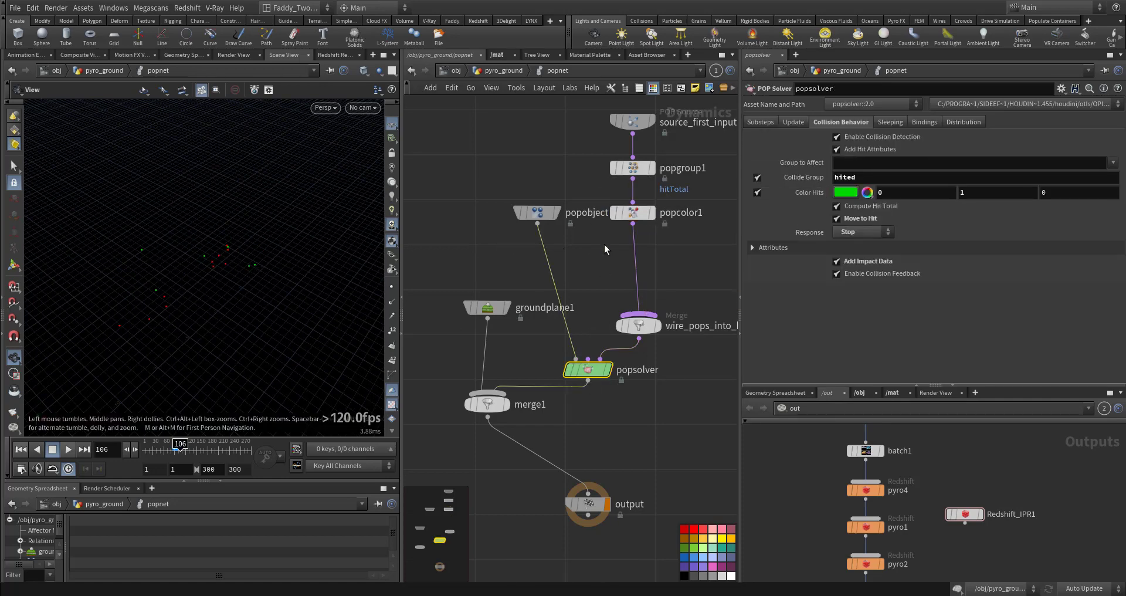
# Inspect the source_first_input birth settings, play the simulation, then stop and rewind to frame 1
pyautogui.moveTo(583, 112); pyautogui.dragTo(568, 177, button='middle')
pyautogui.click(617, 186)
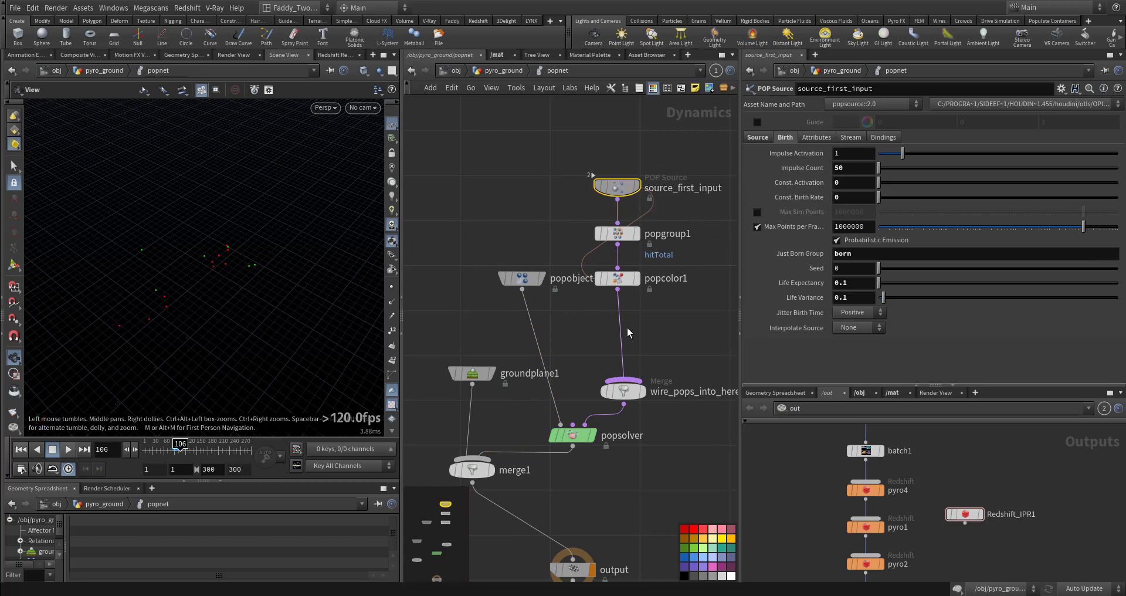
pyautogui.click(617, 278)
pyautogui.moveTo(647, 327); pyautogui.dragTo(641, 306, button='middle')
pyautogui.moveTo(556, 140); pyautogui.dragTo(621, 196)
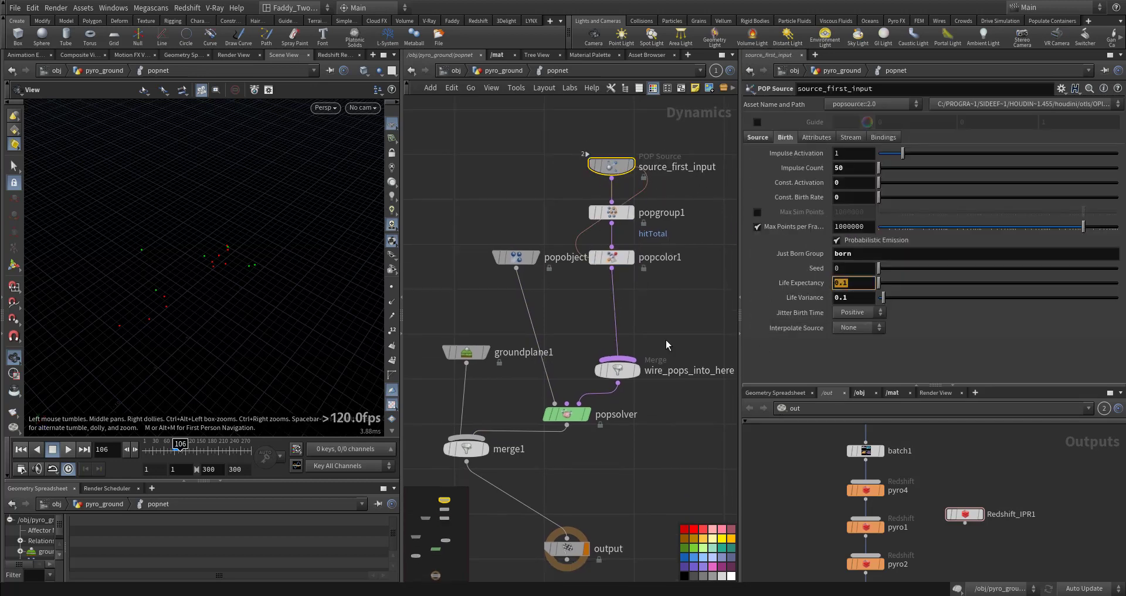
pyautogui.click(68, 450)
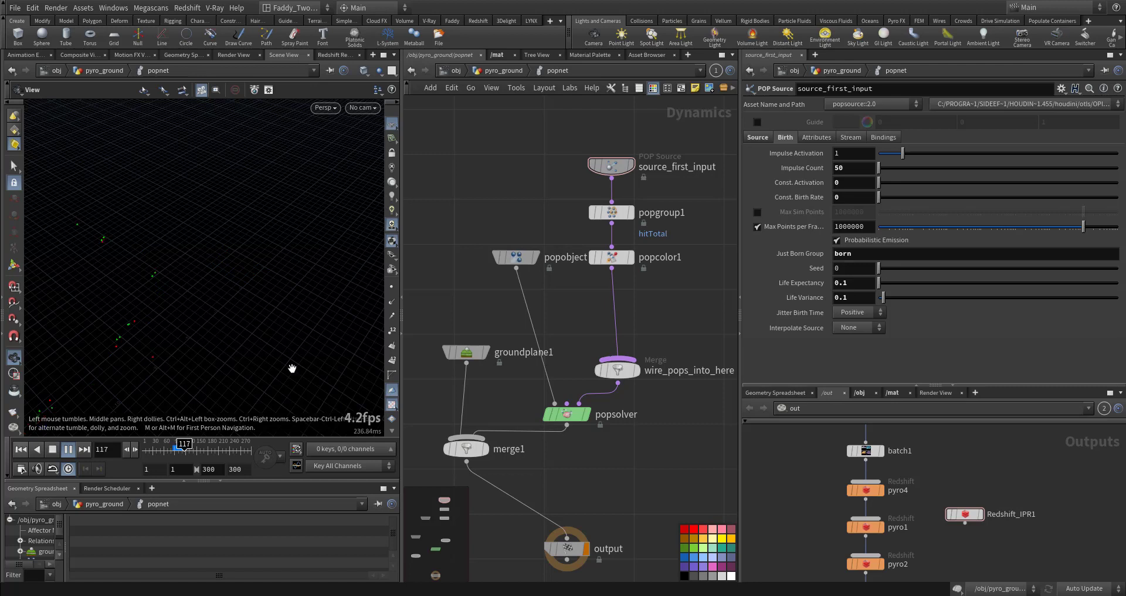
pyautogui.click(565, 414)
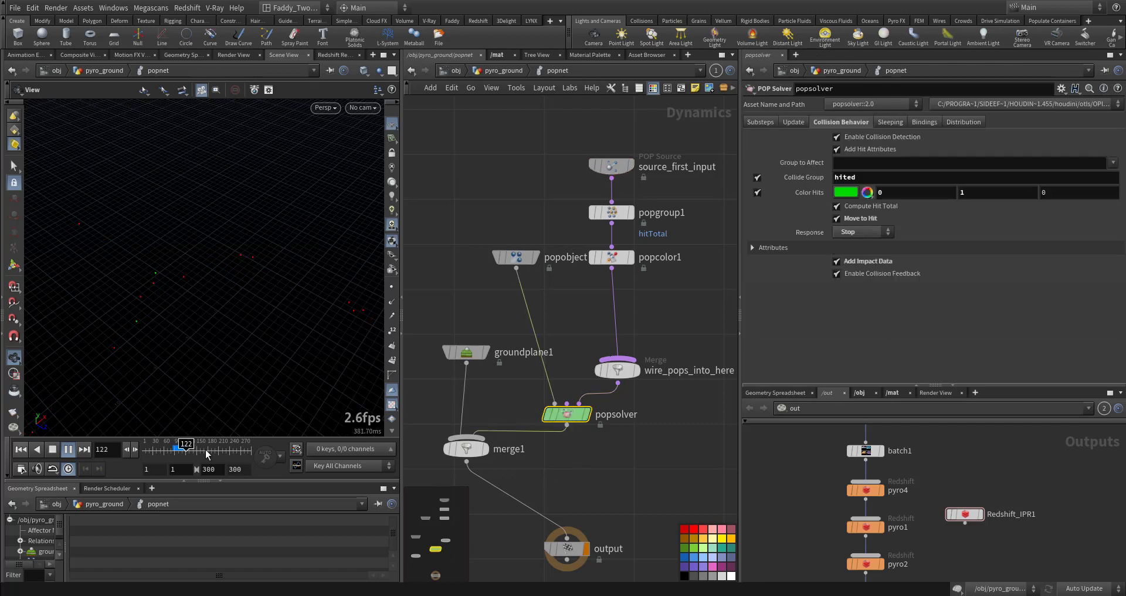
pyautogui.click(62, 451)
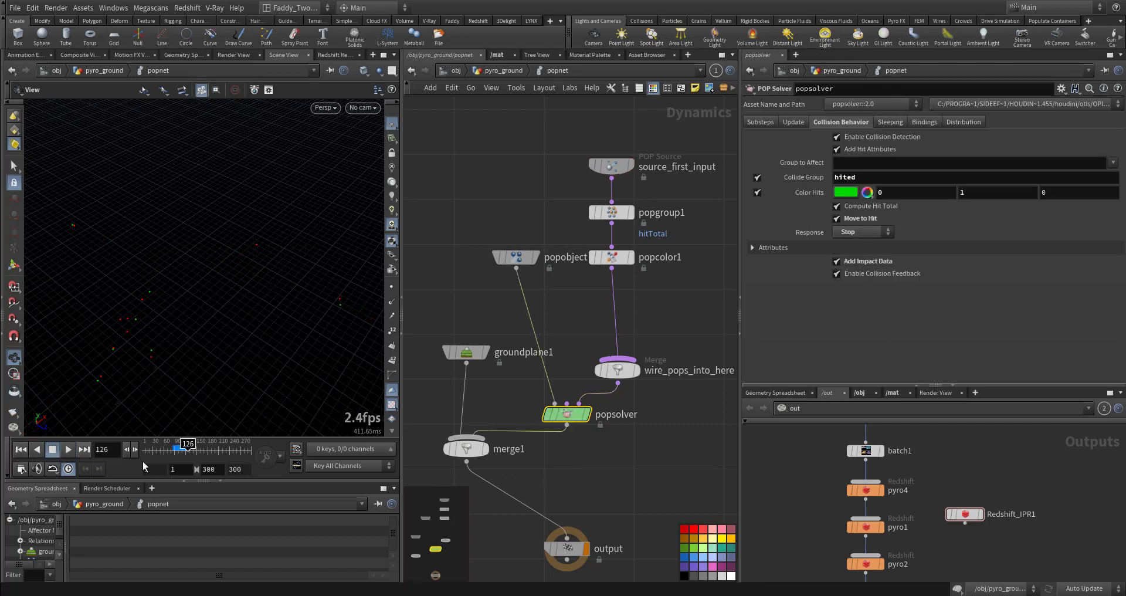
pyautogui.click(21, 449)
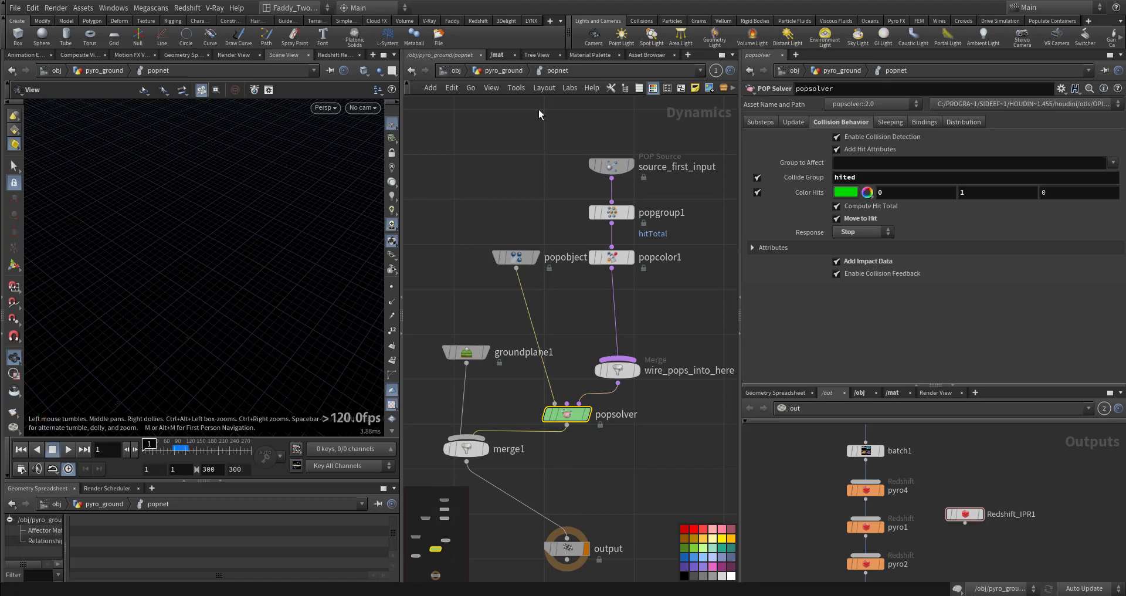
# Return to pyro_ground, display the delete5 node and play the timeline to review its remaining points
pyautogui.click(511, 73)
pyautogui.moveTo(601, 490); pyautogui.dragTo(597, 332, button='middle')
pyautogui.click(540, 347)
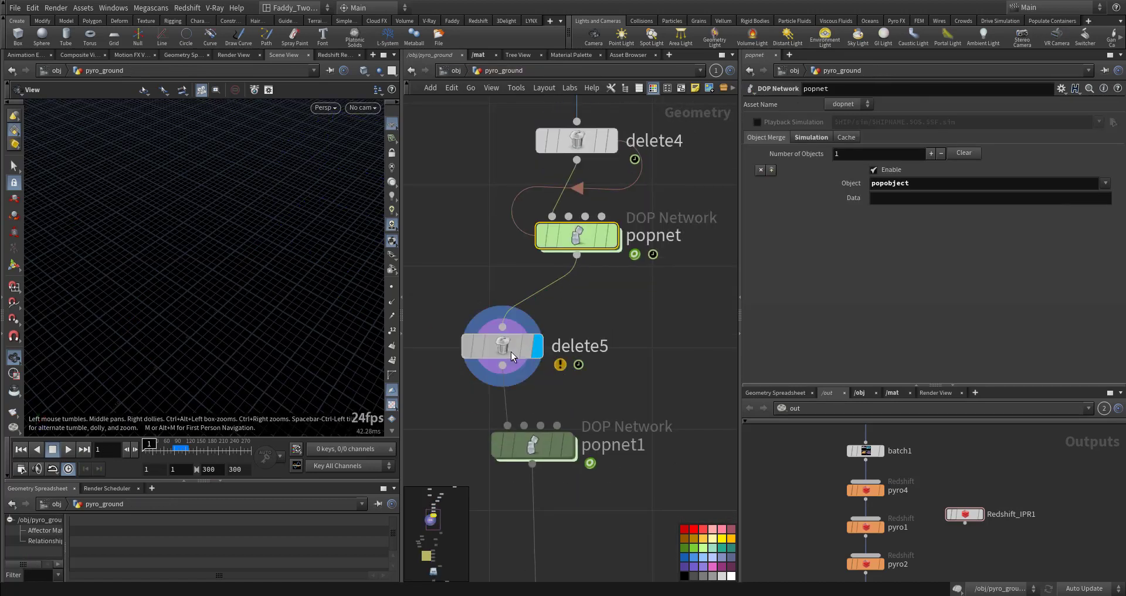
pyautogui.click(511, 353)
pyautogui.moveTo(872, 122); pyautogui.dragTo(822, 122)
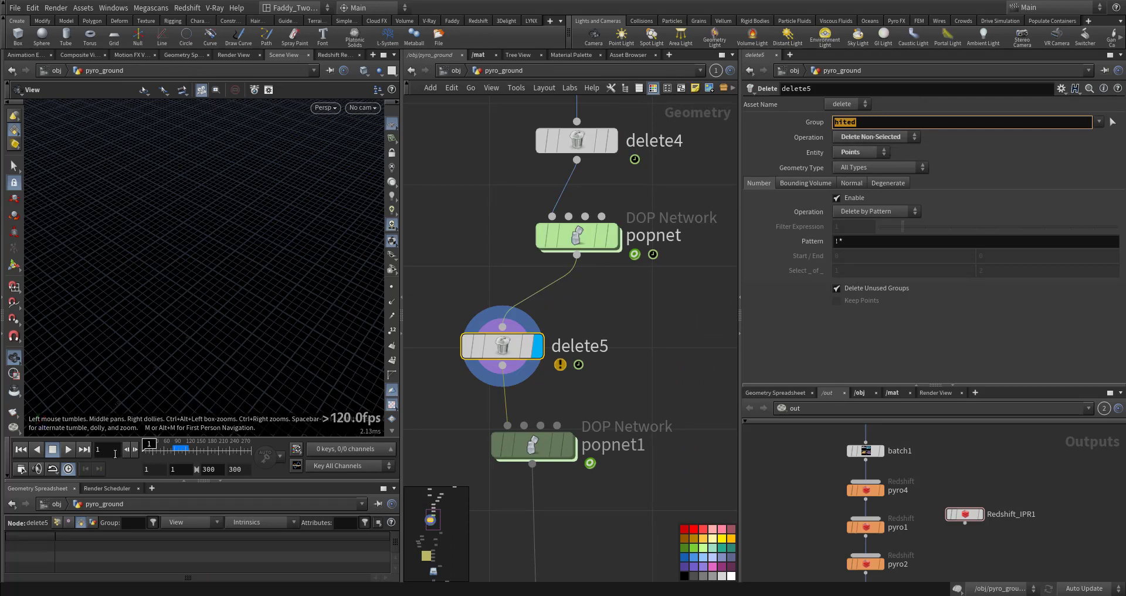
pyautogui.click(73, 453)
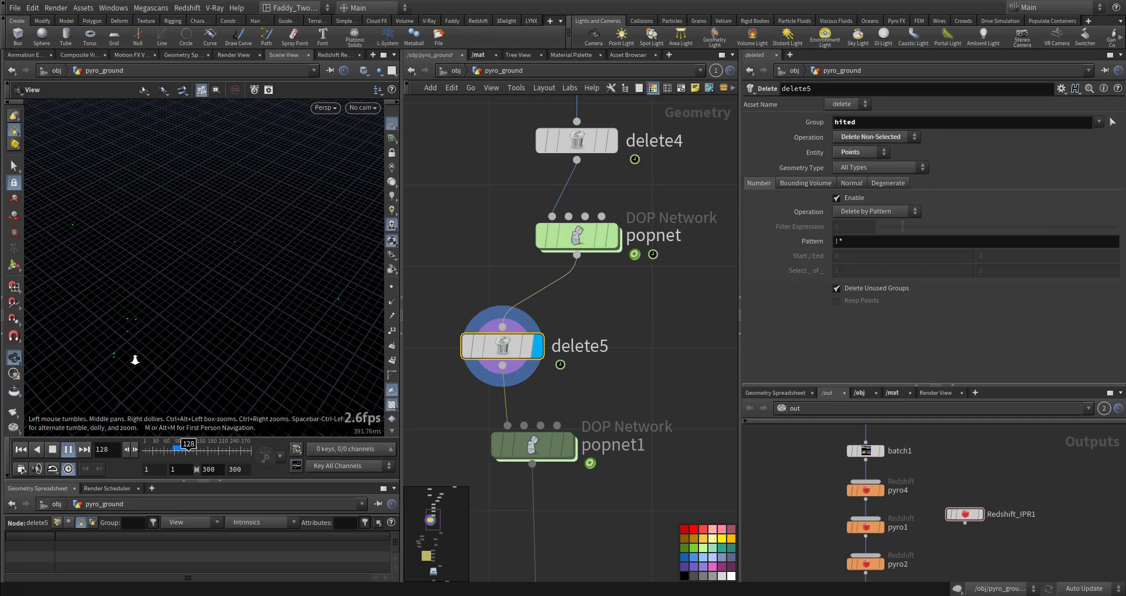
pyautogui.moveTo(135, 359); pyautogui.dragTo(393, 121, button='right')
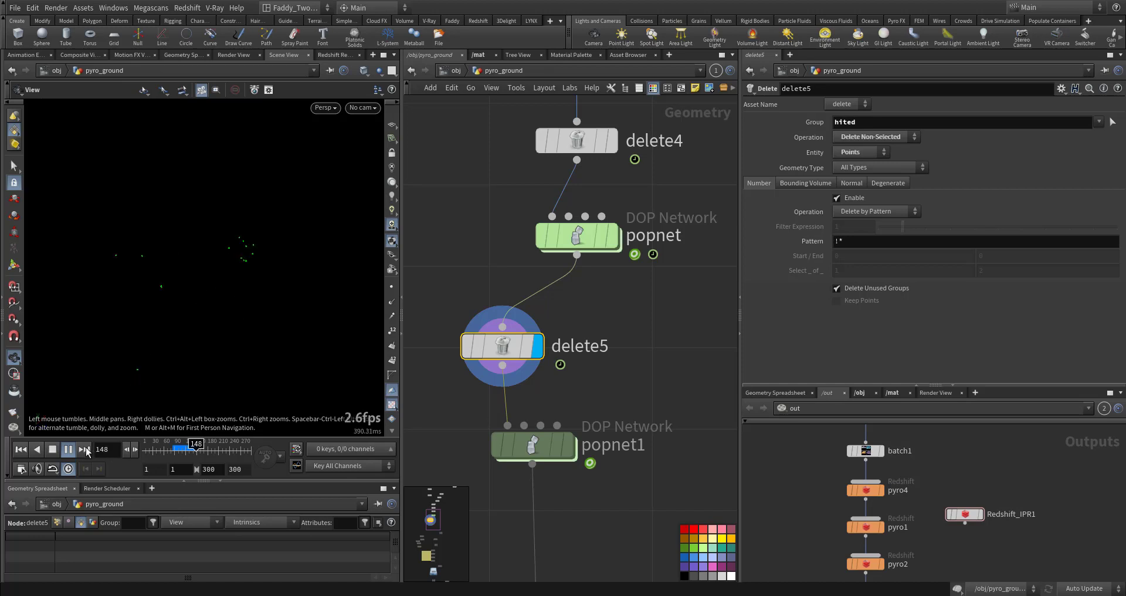
pyautogui.click(70, 450)
pyautogui.click(20, 450)
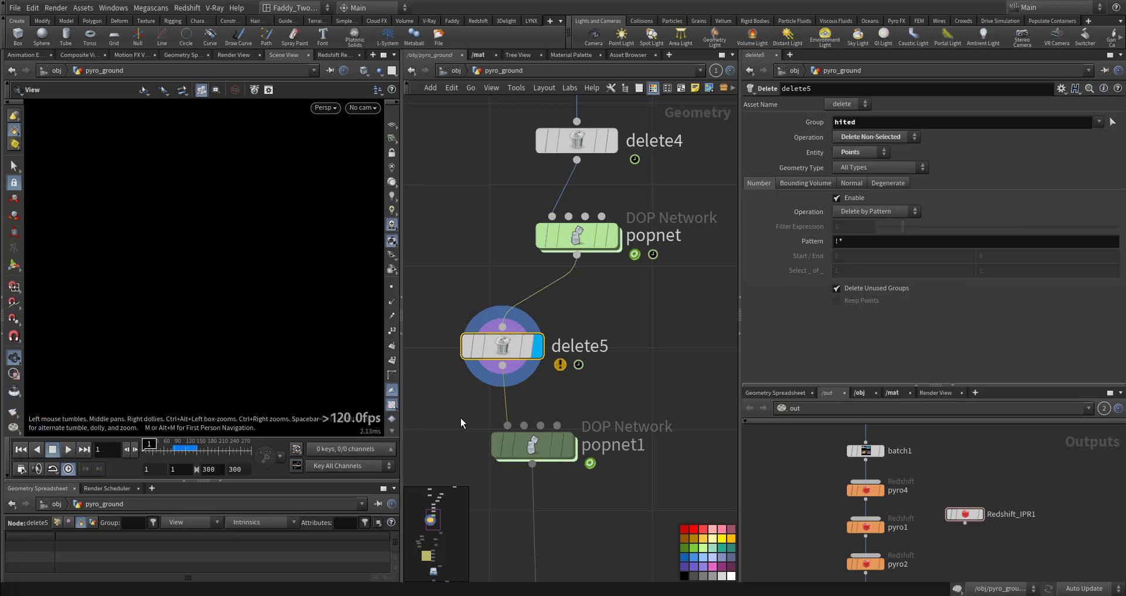
# Dive into the popnet1 DOP network and inspect its source_first_input birth settings
pyautogui.moveTo(526, 438); pyautogui.dragTo(549, 350, button='middle')
pyautogui.doubleClick(561, 357)
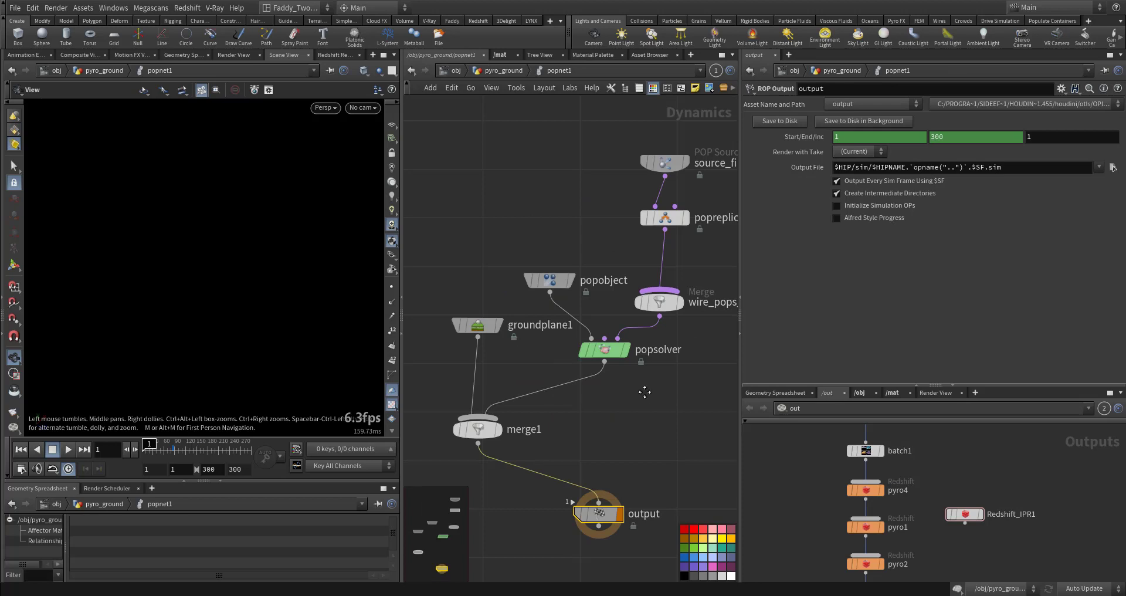
pyautogui.moveTo(664, 337); pyautogui.dragTo(643, 382, button='middle')
pyautogui.scroll(2, 518, 238)
pyautogui.click(607, 235)
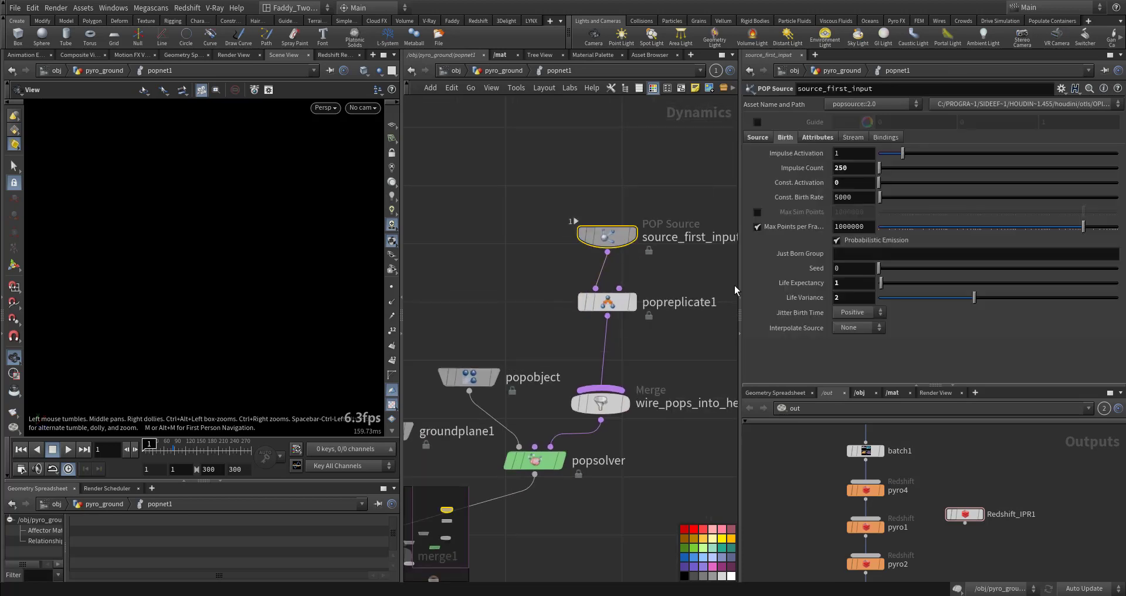
# Review the source_first_input Source, Birth and Attributes tabs, including its inherited velocity, velocity and variance values
pyautogui.moveTo(661, 351); pyautogui.dragTo(551, 281)
pyautogui.moveTo(488, 222); pyautogui.dragTo(689, 276)
pyautogui.doubleClick(850, 168)
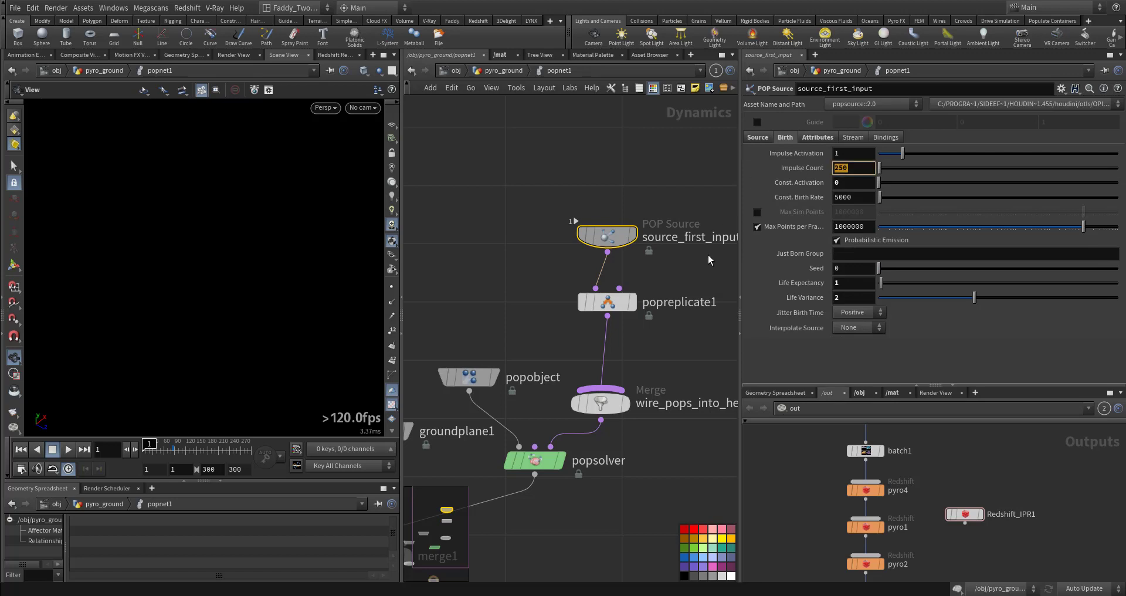
pyautogui.click(758, 137)
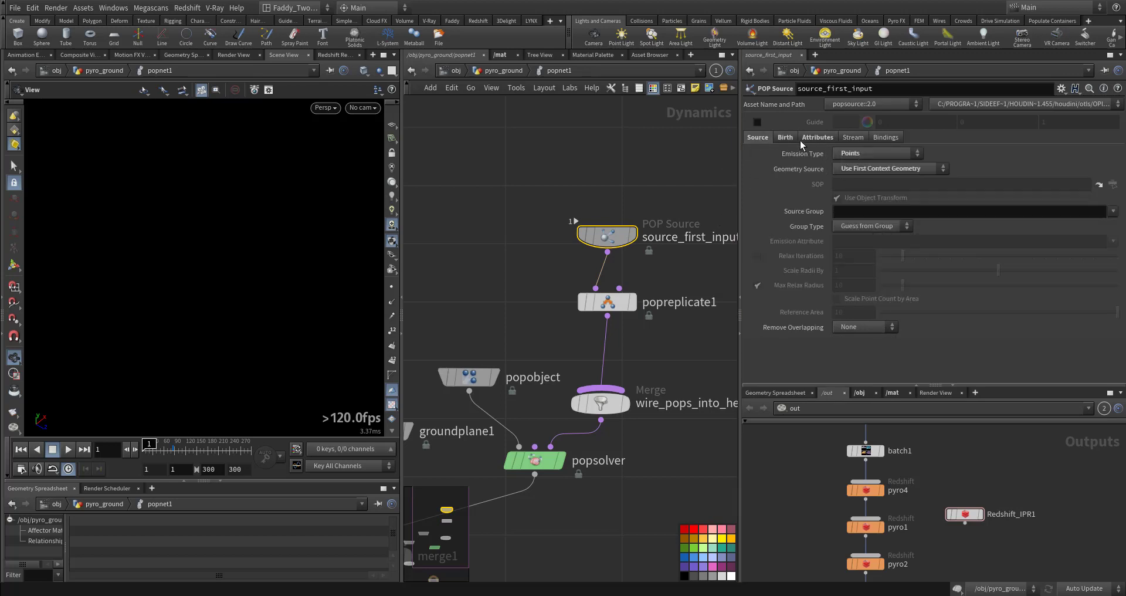
pyautogui.click(801, 143)
pyautogui.click(788, 140)
pyautogui.doubleClick(853, 170)
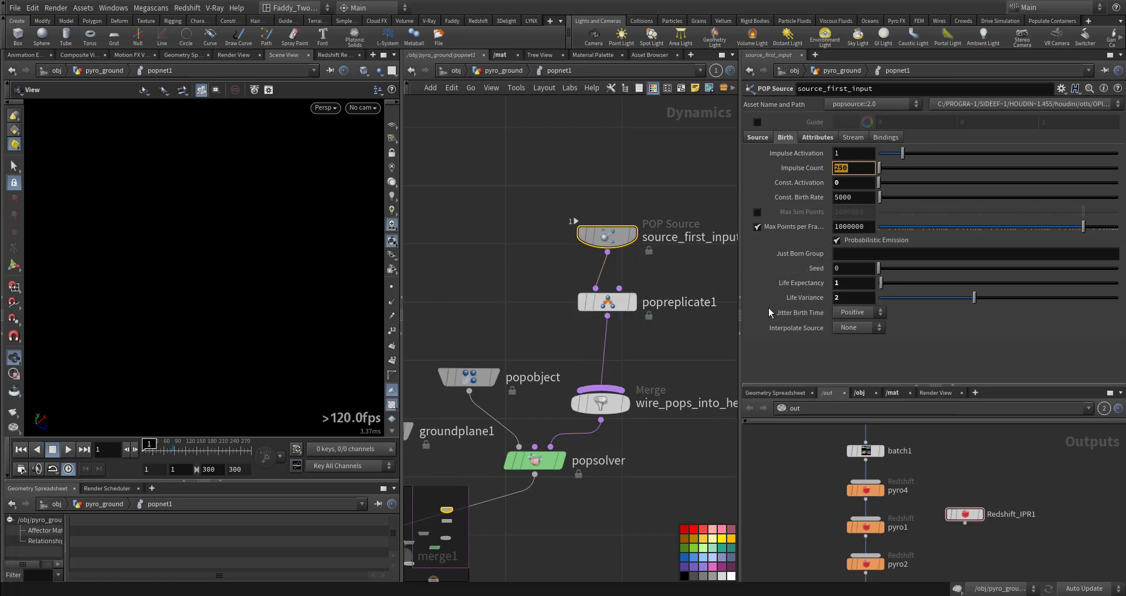
pyautogui.click(817, 137)
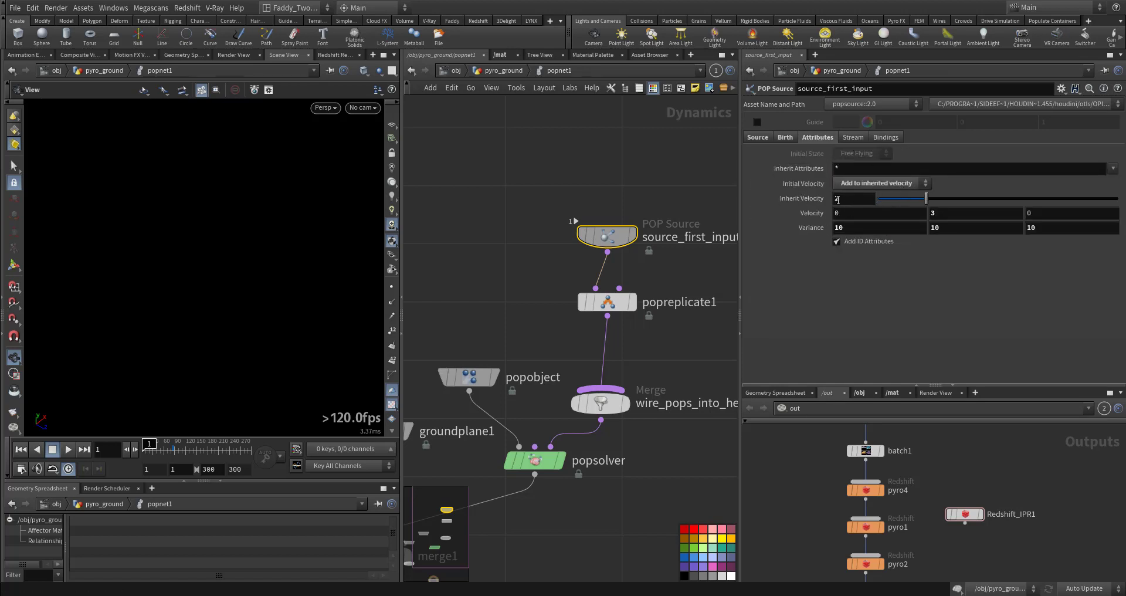
pyautogui.moveTo(839, 200); pyautogui.dragTo(772, 236)
pyautogui.moveTo(941, 228); pyautogui.dragTo(914, 233)
pyautogui.moveTo(1038, 227); pyautogui.dragTo(1009, 232)
pyautogui.moveTo(667, 337); pyautogui.dragTo(638, 283, button='middle')
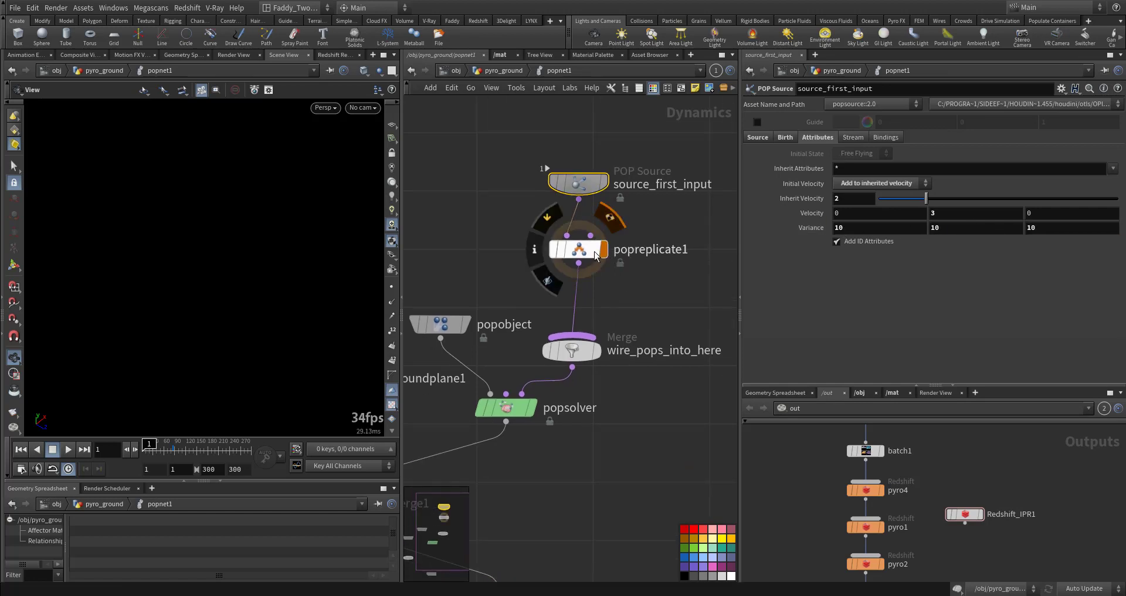
# Inspect the popreplicate1 birth and attribute settings, then reselect source_first_input to compare
pyautogui.click(595, 254)
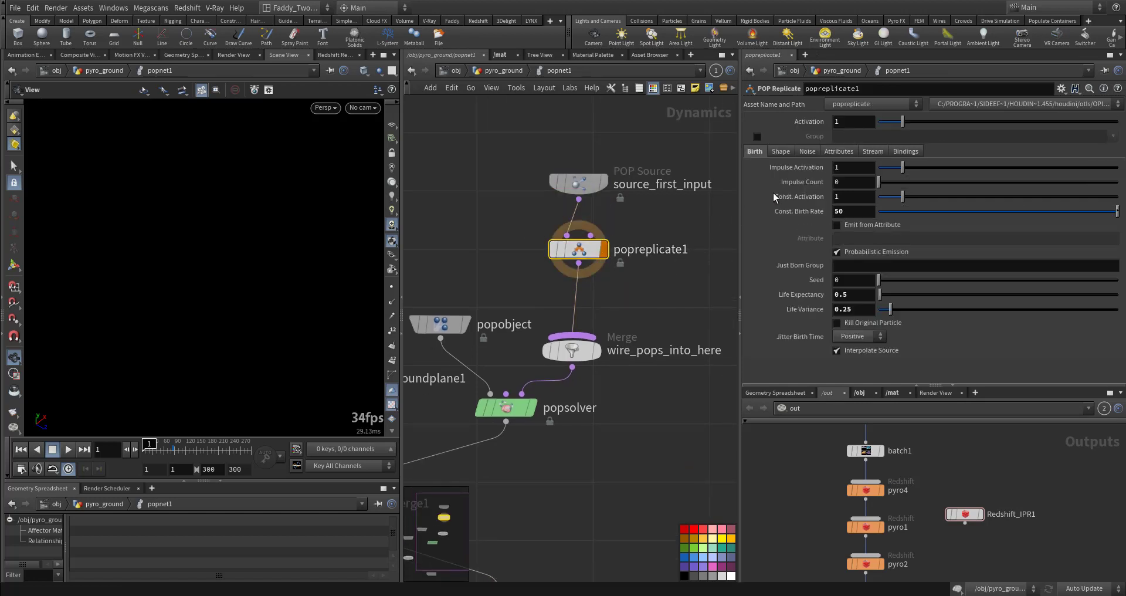
pyautogui.moveTo(848, 212); pyautogui.dragTo(834, 212)
pyautogui.click(840, 152)
pyautogui.moveTo(641, 432); pyautogui.dragTo(637, 401, button='middle')
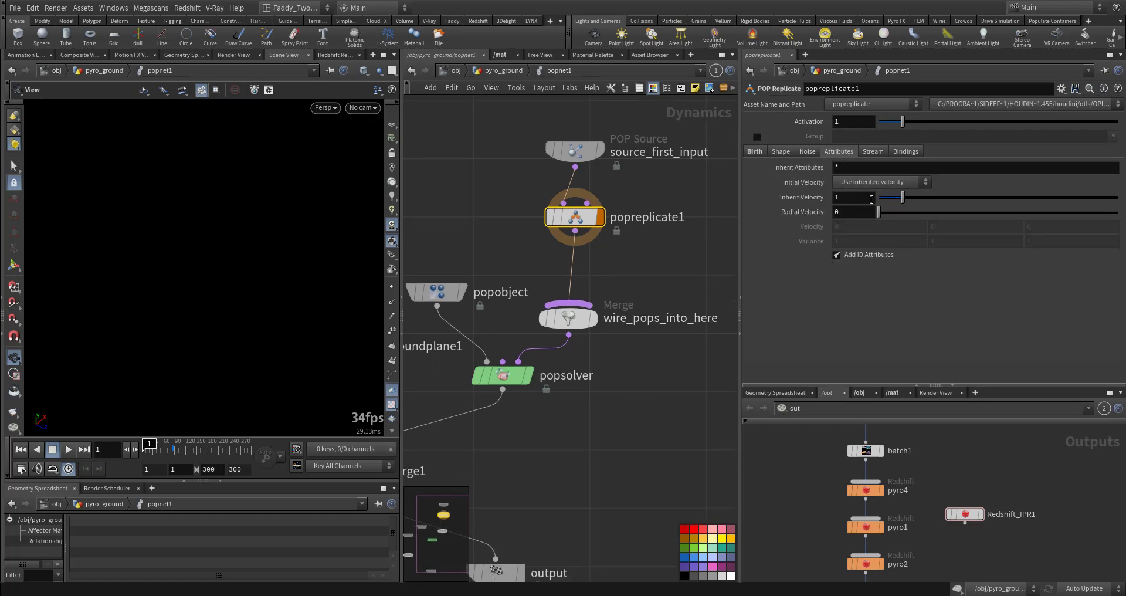
pyautogui.click(558, 153)
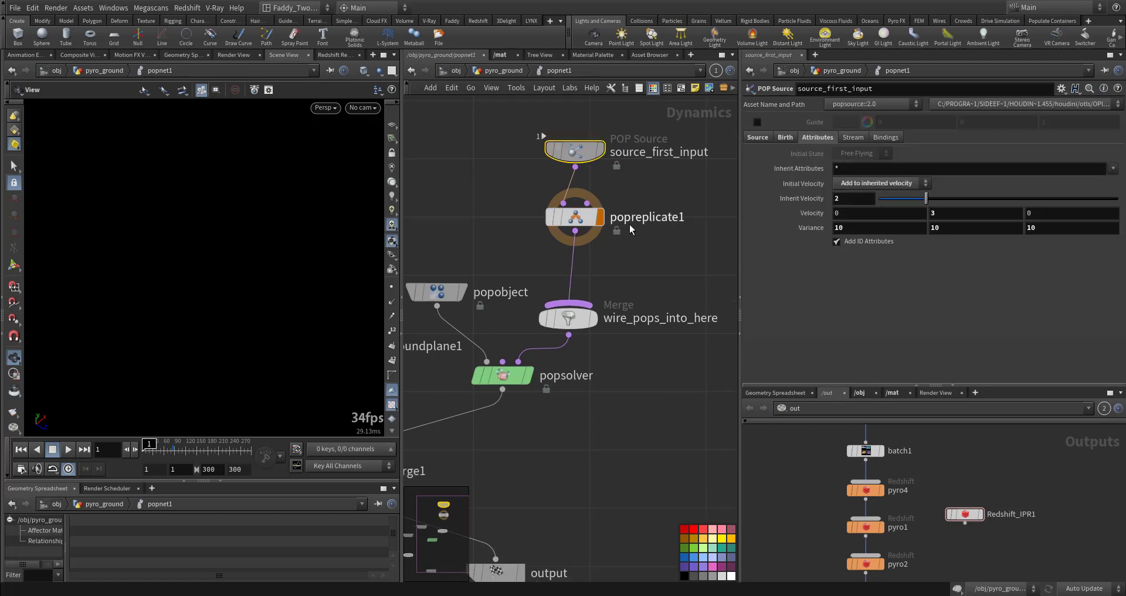
# Select groundplane1 to inspect its settings and play the particle simulation
pyautogui.moveTo(516, 551); pyautogui.dragTo(590, 440, button='middle')
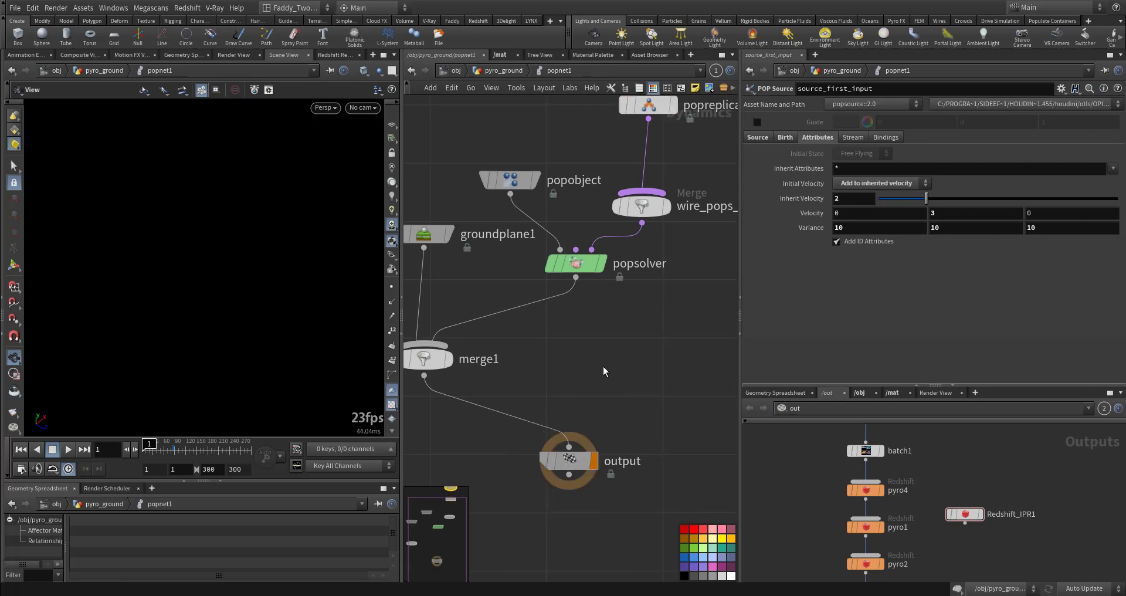
pyautogui.moveTo(603, 372); pyautogui.dragTo(648, 385, button='middle')
pyautogui.click(469, 248)
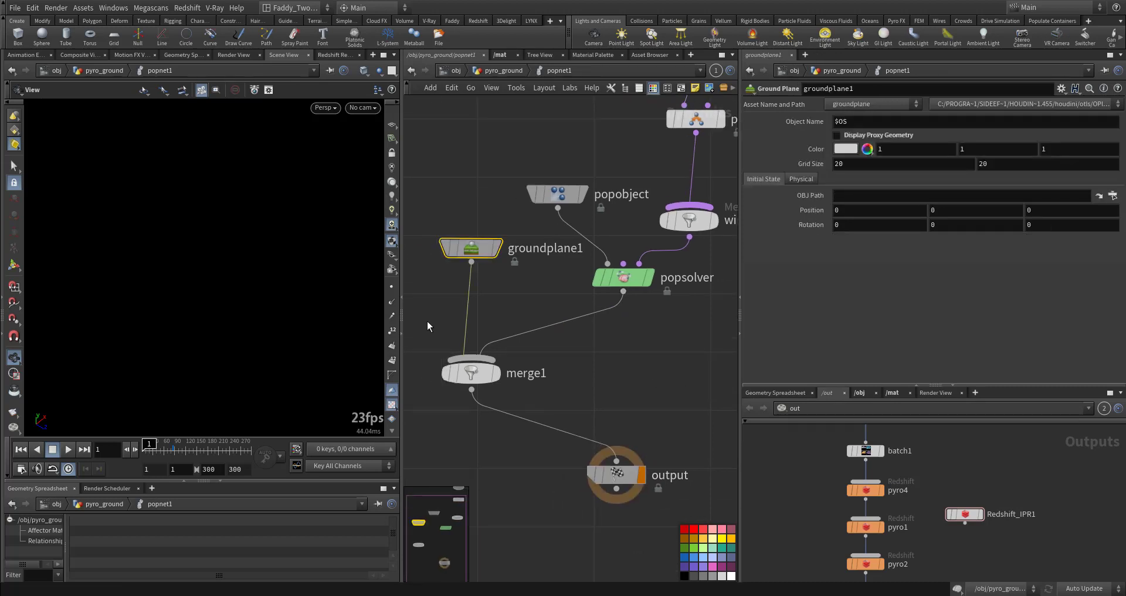
pyautogui.click(68, 448)
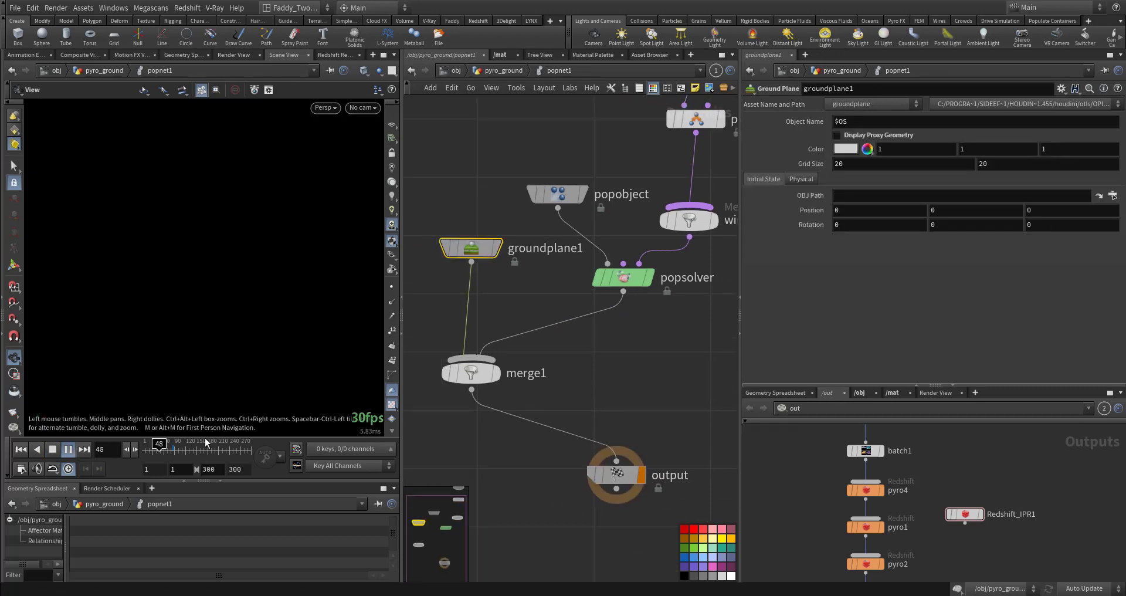
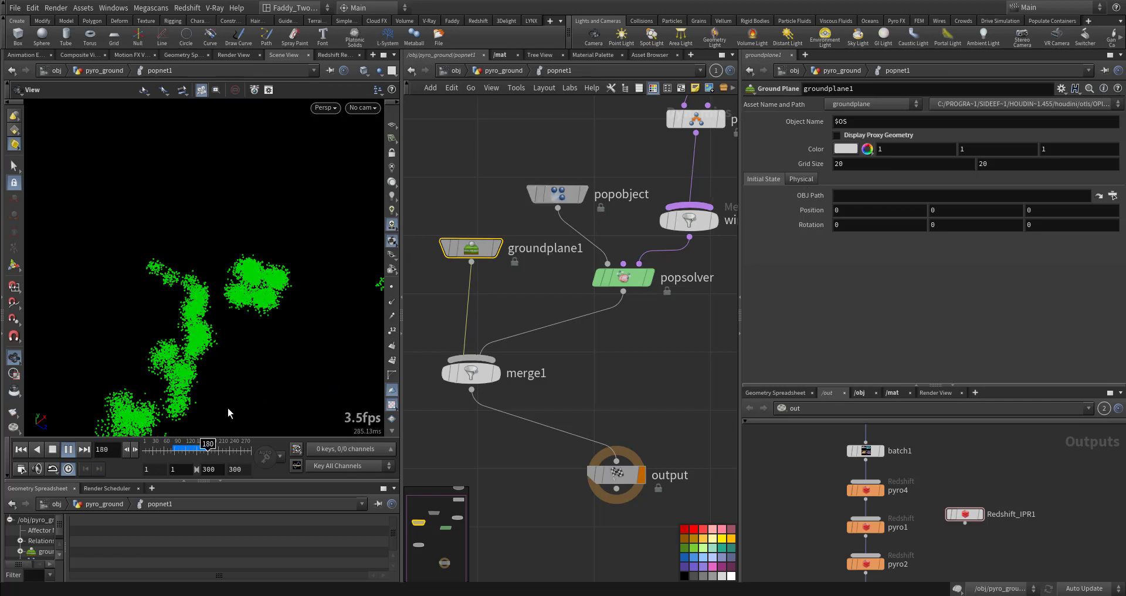
# Return to the pyro_ground network, select pyrosource1 to review its source settings, and scrub the timeline
pyautogui.moveTo(638, 167); pyautogui.dragTo(614, 237, button='middle')
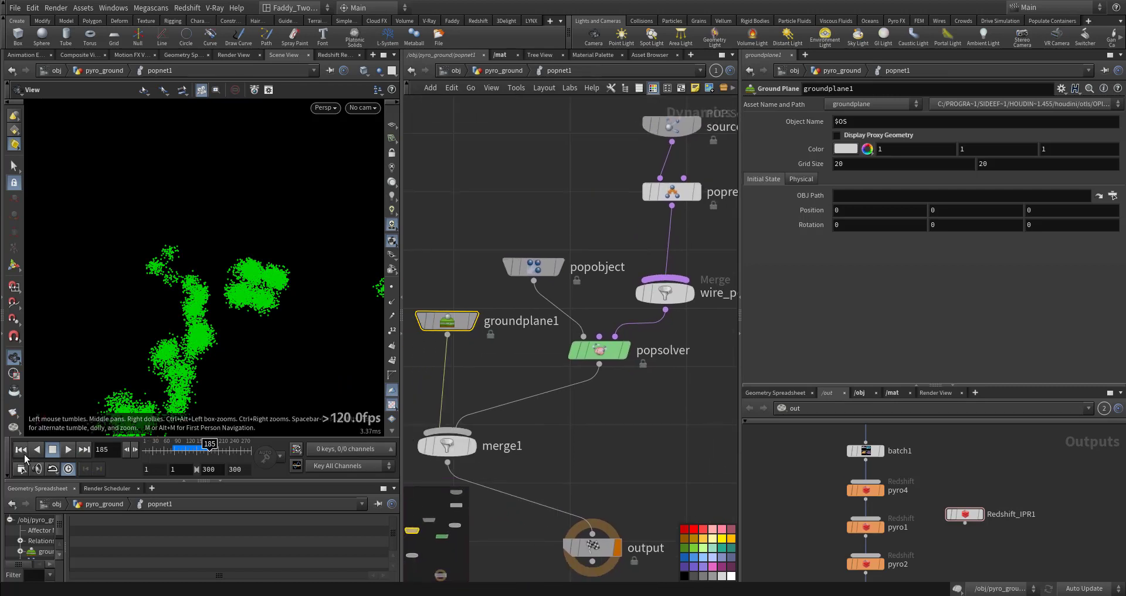
pyautogui.click(23, 450)
pyautogui.click(503, 71)
pyautogui.moveTo(633, 437); pyautogui.dragTo(630, 177, button='middle')
pyautogui.moveTo(525, 374); pyautogui.dragTo(534, 320, button='middle')
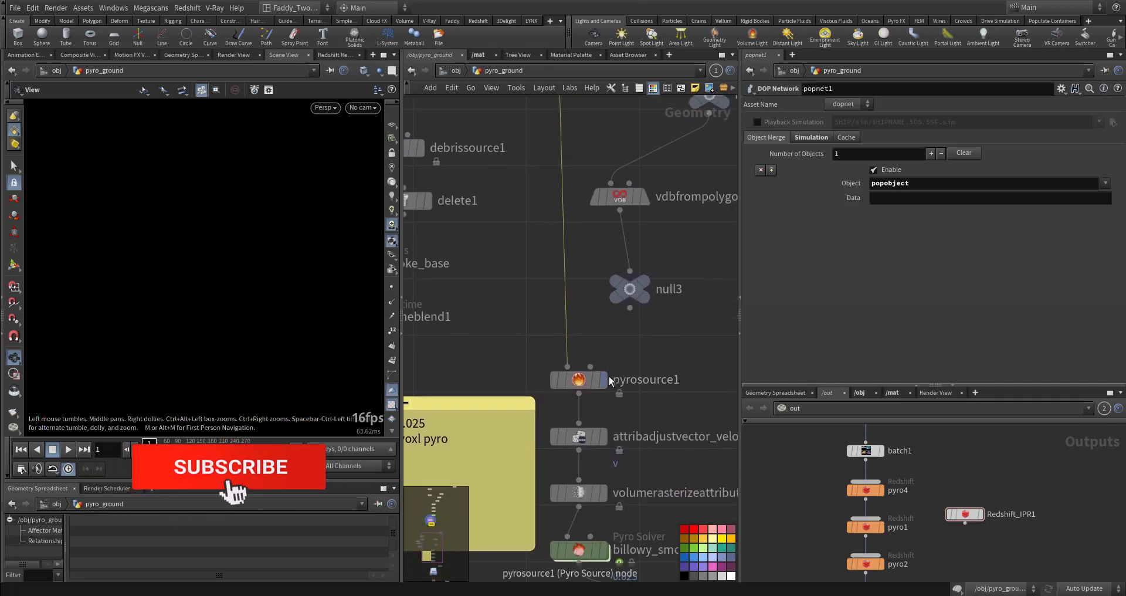
pyautogui.click(585, 381)
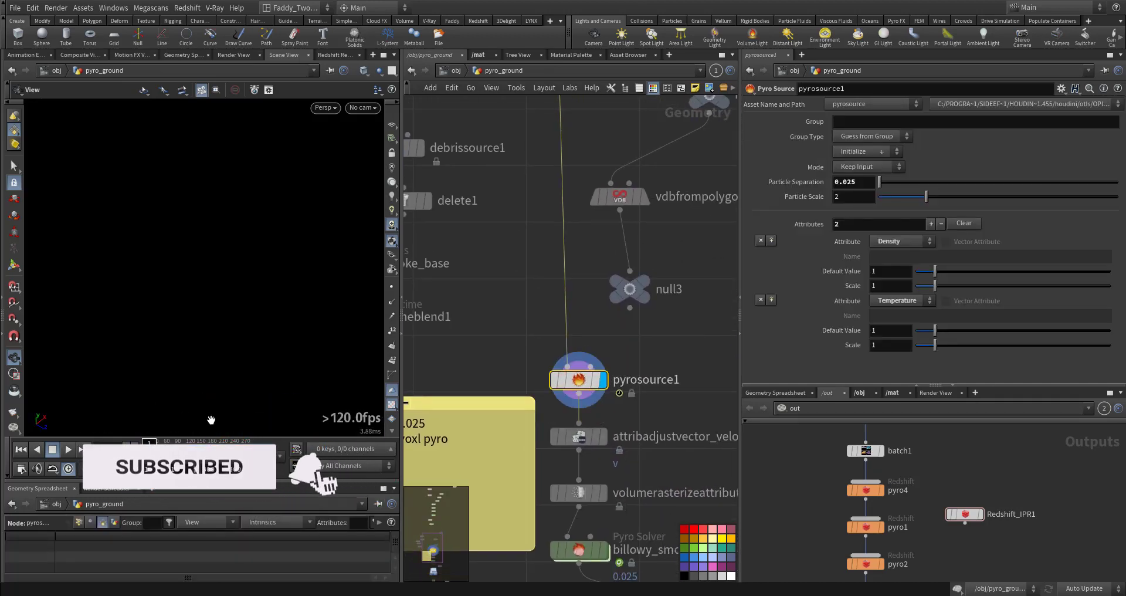
pyautogui.moveTo(150, 451); pyautogui.dragTo(189, 451)
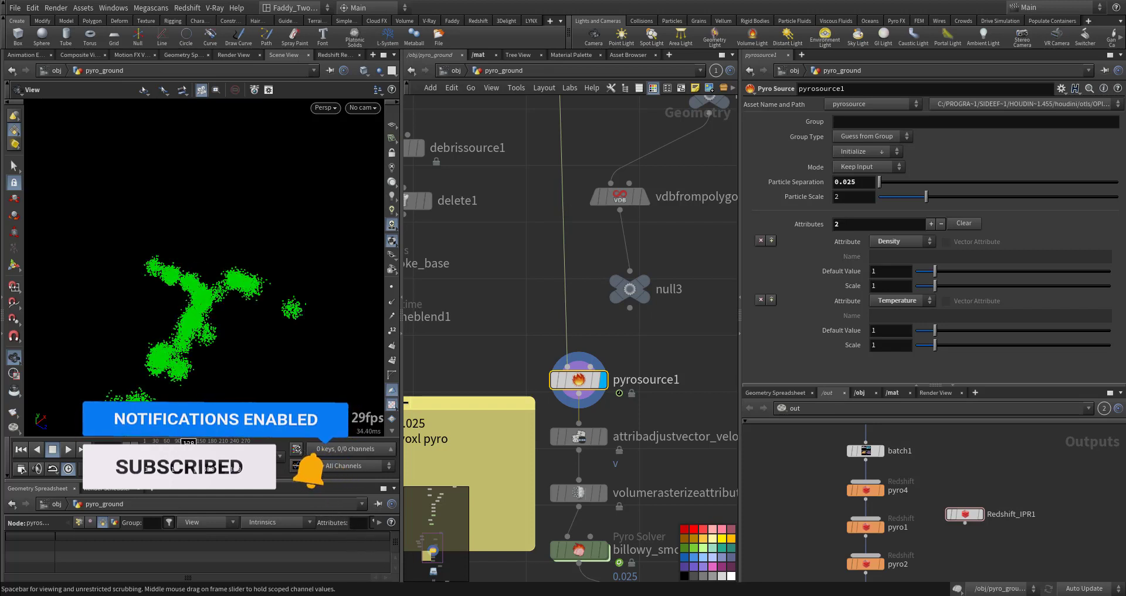
# Inspect the attribadjustvector_velocity and volumerasterizeattributes nodes and play the rasterized volume
pyautogui.click(578, 437)
pyautogui.moveTo(680, 471); pyautogui.dragTo(655, 352, button='middle')
pyautogui.scroll(-3, 802, 346)
pyautogui.scroll(-1, 802, 346)
pyautogui.click(593, 378)
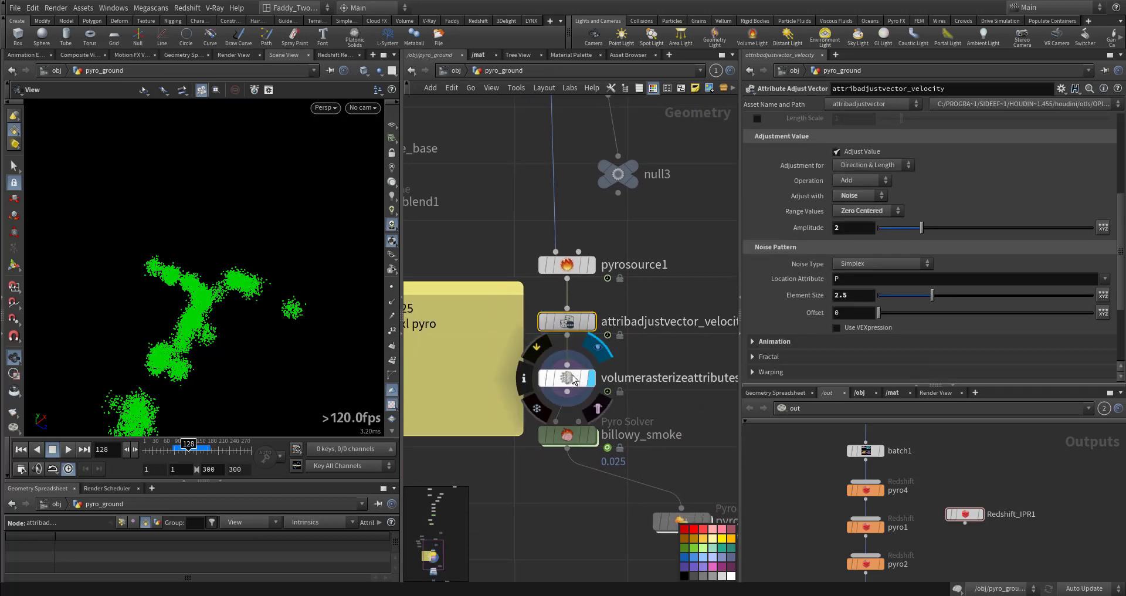
pyautogui.click(573, 380)
pyautogui.click(170, 451)
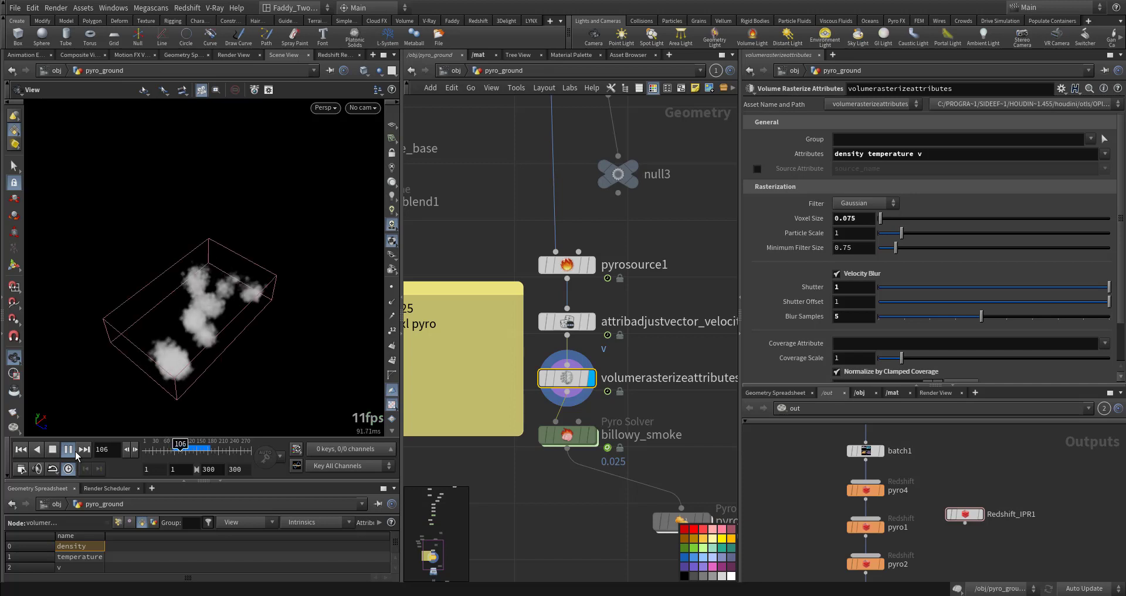
# Set the billowy_smoke Pyro Solver's voxel size to 0.2
pyautogui.click(21, 449)
pyautogui.moveTo(487, 483); pyautogui.dragTo(624, 416)
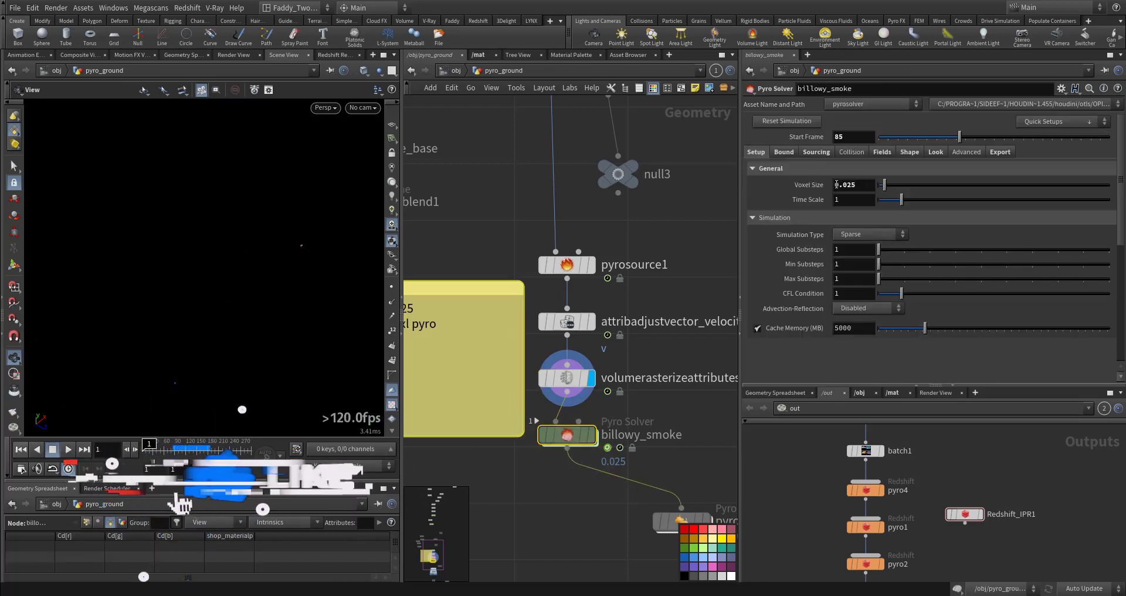
pyautogui.moveTo(842, 185); pyautogui.dragTo(888, 187)
pyautogui.write('2')
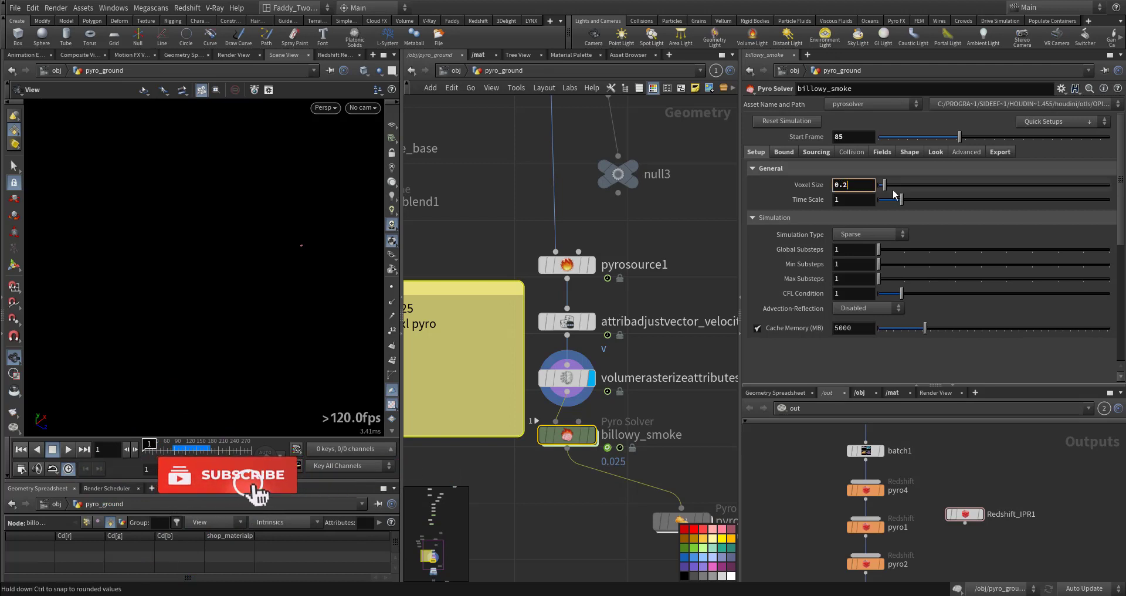
pyautogui.press('Return')
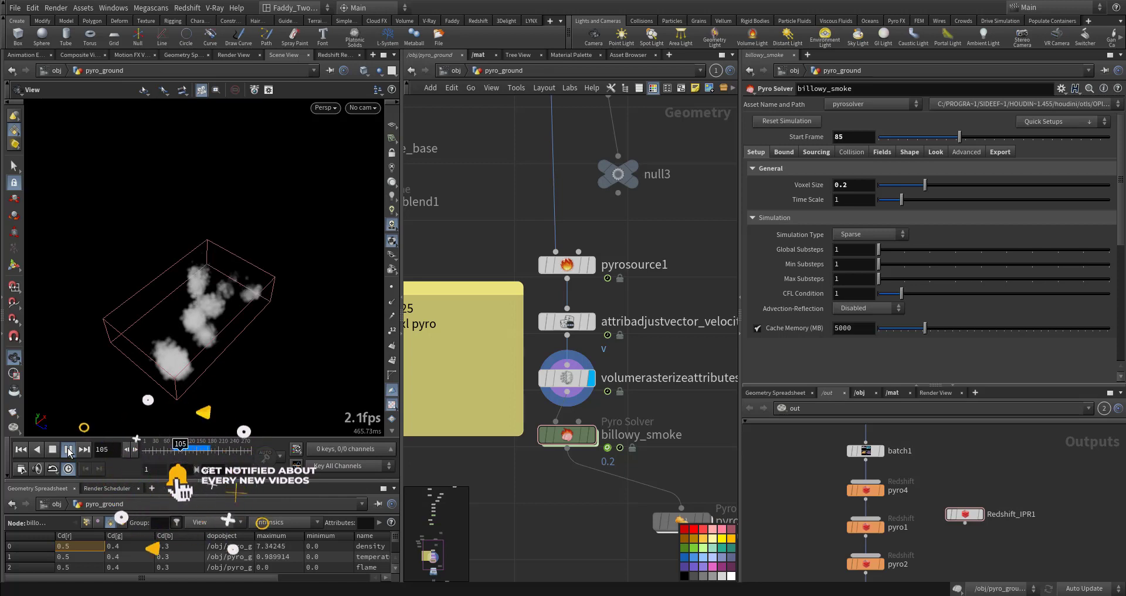
# Play the smoke simulation and tumble the viewport to review it
pyautogui.press('Up')
pyautogui.press('r')
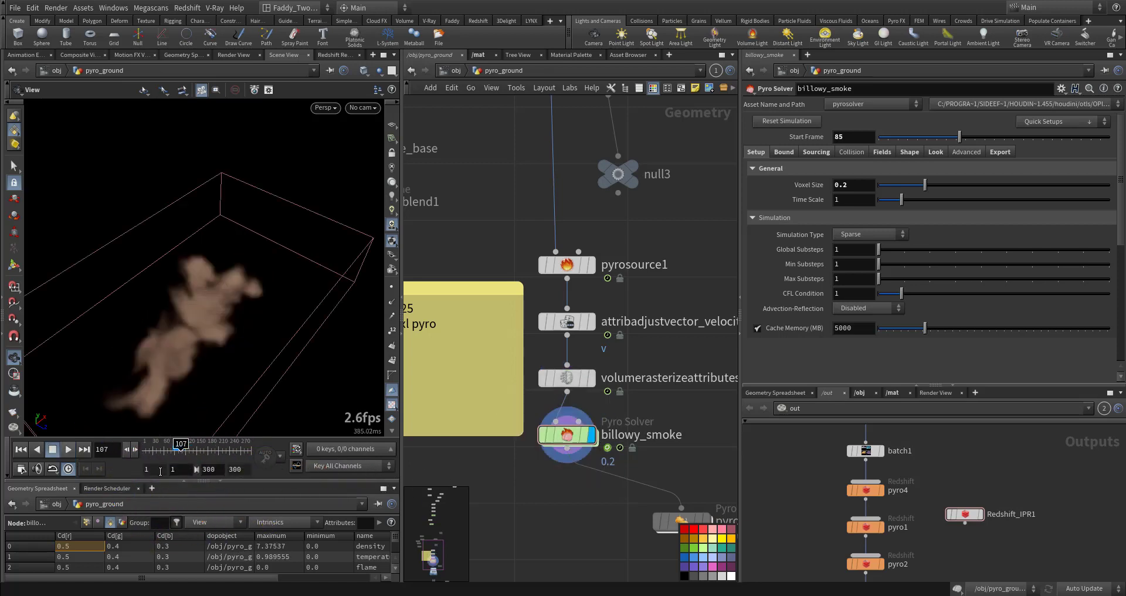
pyautogui.moveTo(167, 455); pyautogui.dragTo(157, 455)
pyautogui.click(71, 452)
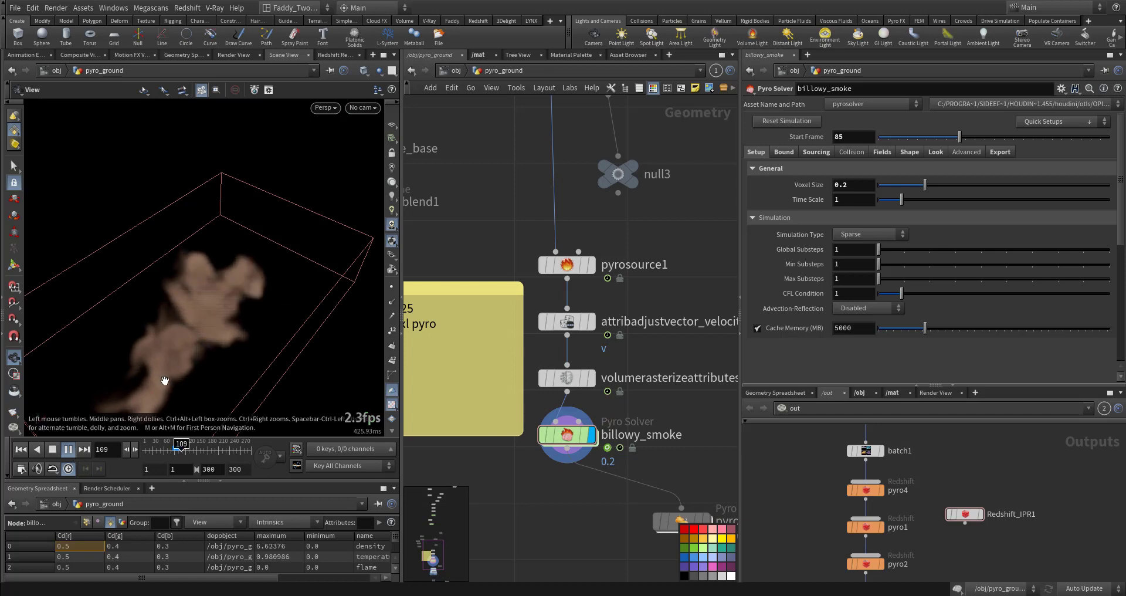
pyautogui.moveTo(164, 377); pyautogui.dragTo(174, 335)
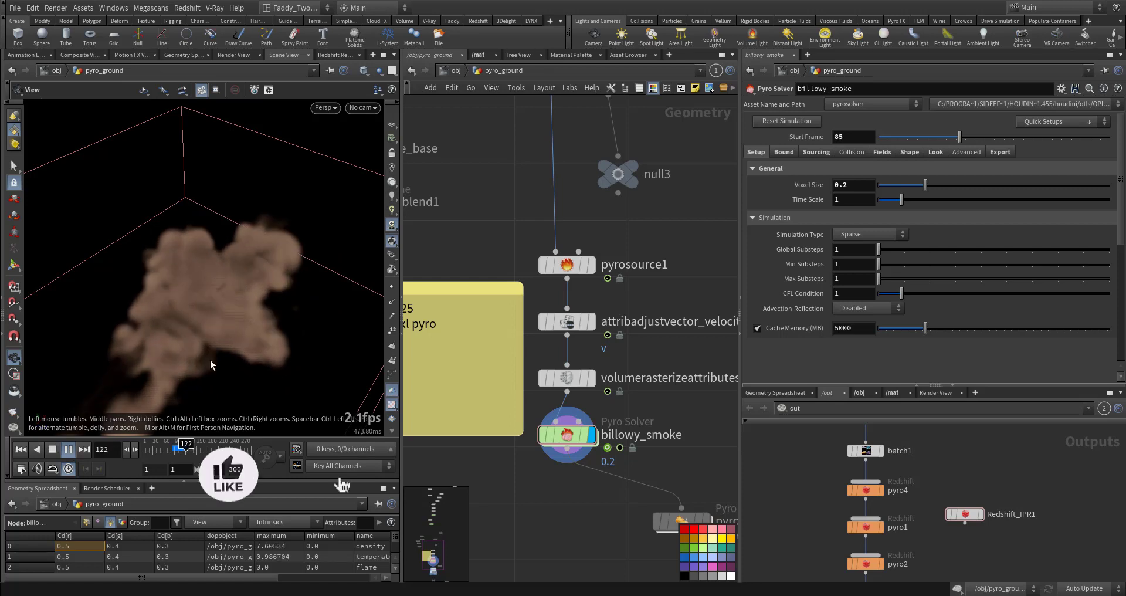
# Orbit the viewport and switch it to look through cam2
pyautogui.moveTo(216, 357); pyautogui.dragTo(170, 373)
pyautogui.moveTo(170, 373); pyautogui.dragTo(168, 361, button='right')
pyautogui.moveTo(168, 362)
pyautogui.mouseDown()
pyautogui.moveTo(179, 367)
pyautogui.moveTo(183, 356)
pyautogui.mouseUp()
pyautogui.click(364, 108)
pyautogui.click(368, 179)
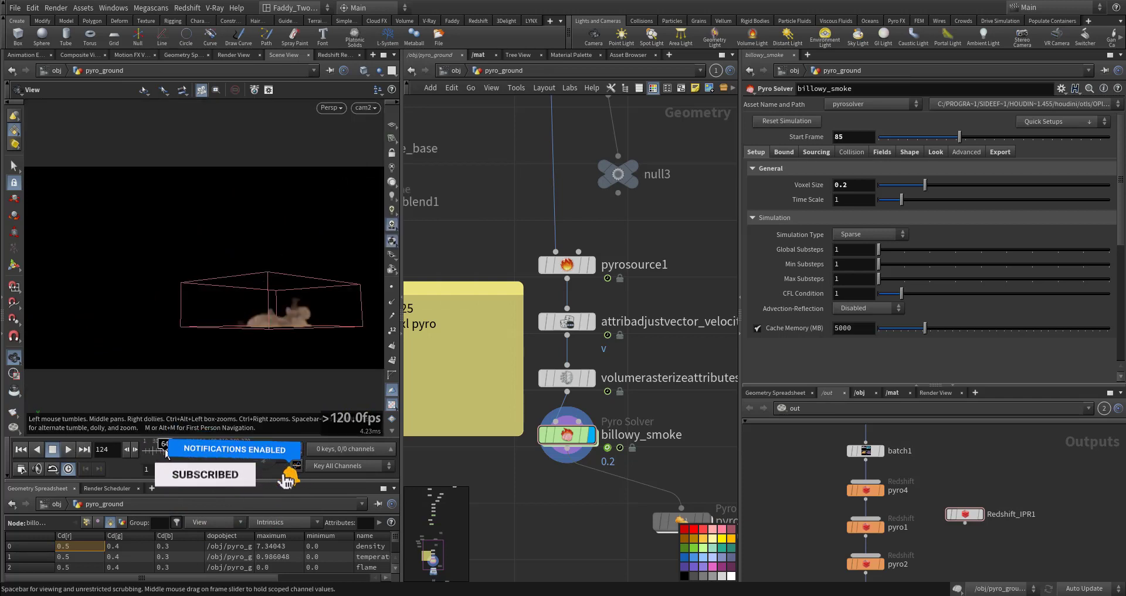
# Play and scrub the smoke simulation, orbiting the view to examine it from several angles
pyautogui.click(74, 449)
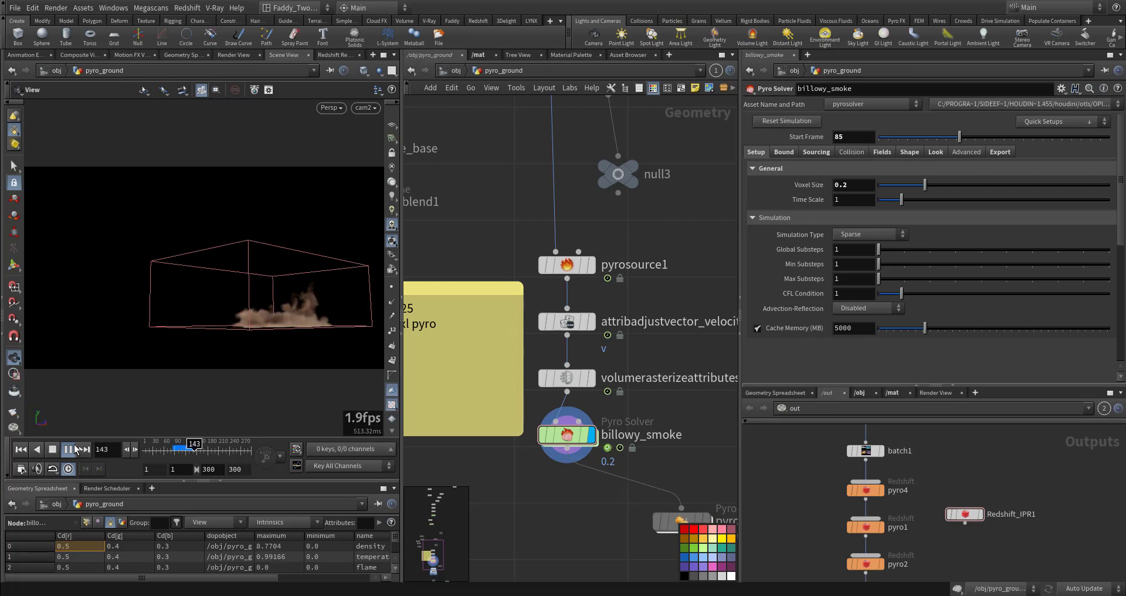
pyautogui.click(169, 449)
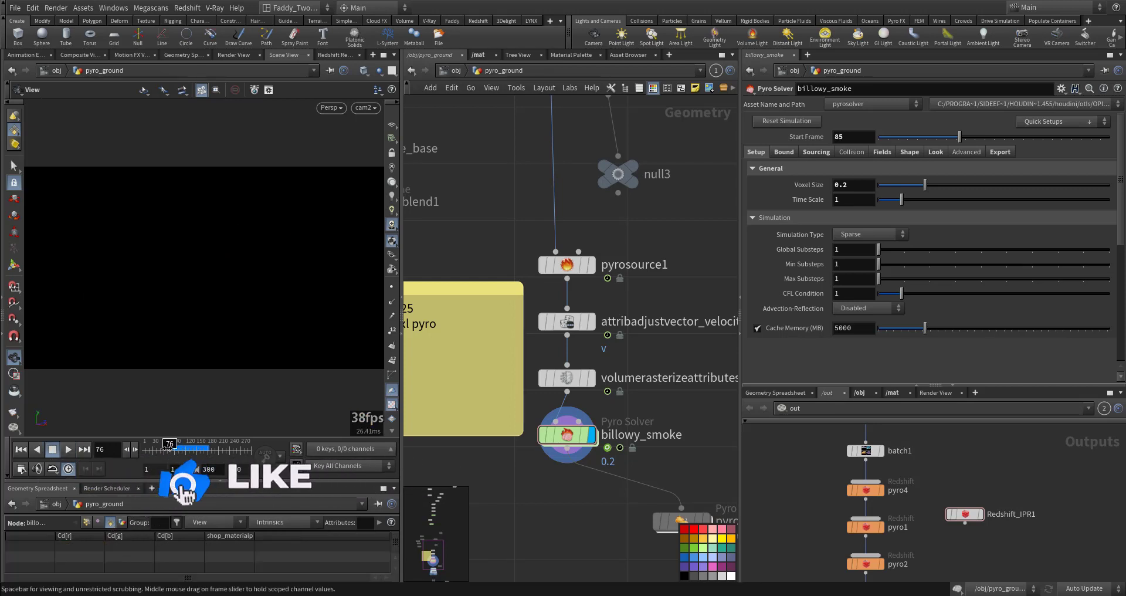
pyautogui.click(68, 450)
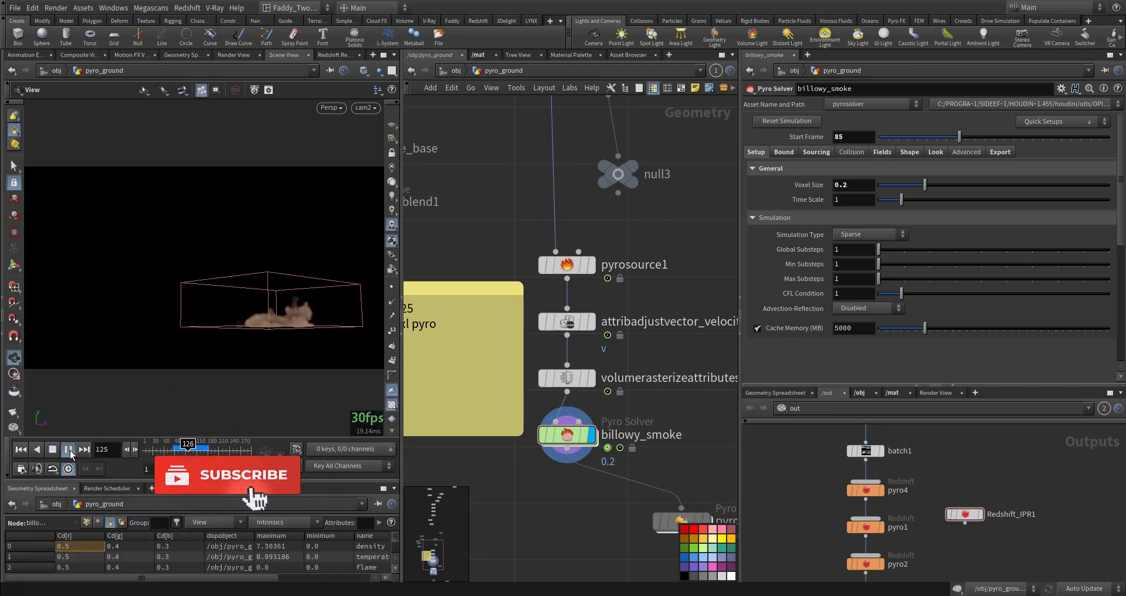
pyautogui.click(71, 454)
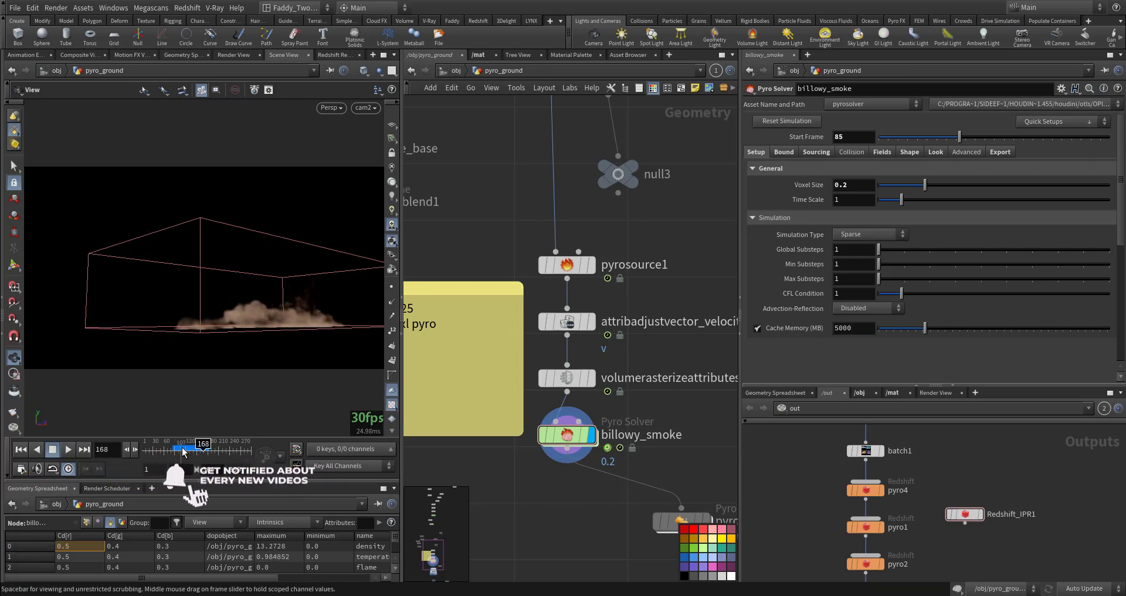
pyautogui.moveTo(178, 449); pyautogui.dragTo(196, 447)
pyautogui.moveTo(256, 326); pyautogui.dragTo(369, 330, button='right')
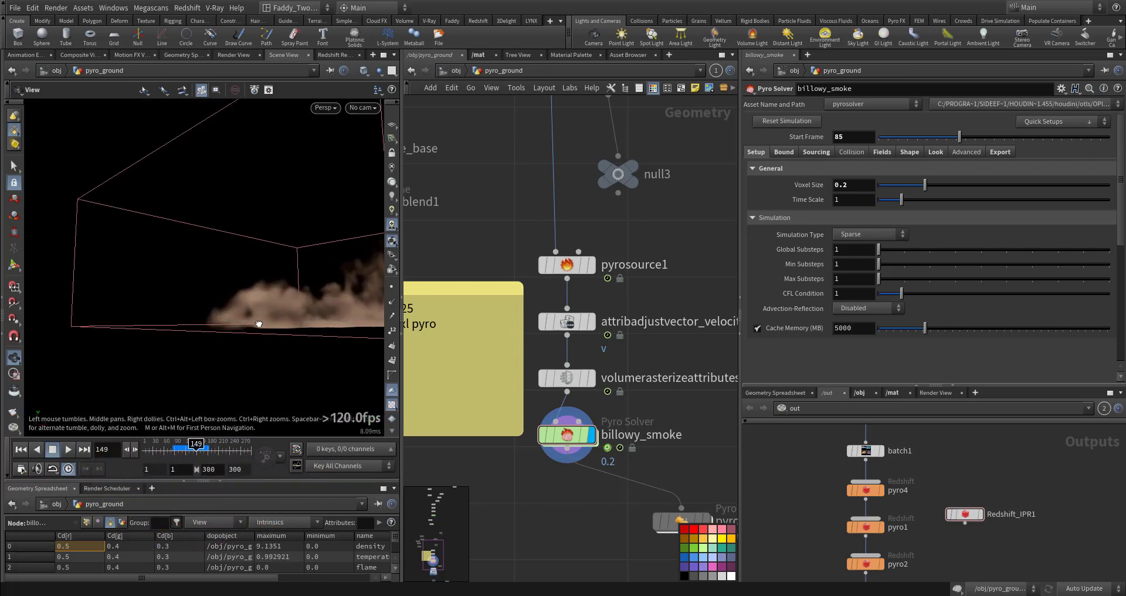
pyautogui.moveTo(259, 323); pyautogui.dragTo(249, 331)
pyautogui.moveTo(182, 448); pyautogui.dragTo(204, 448)
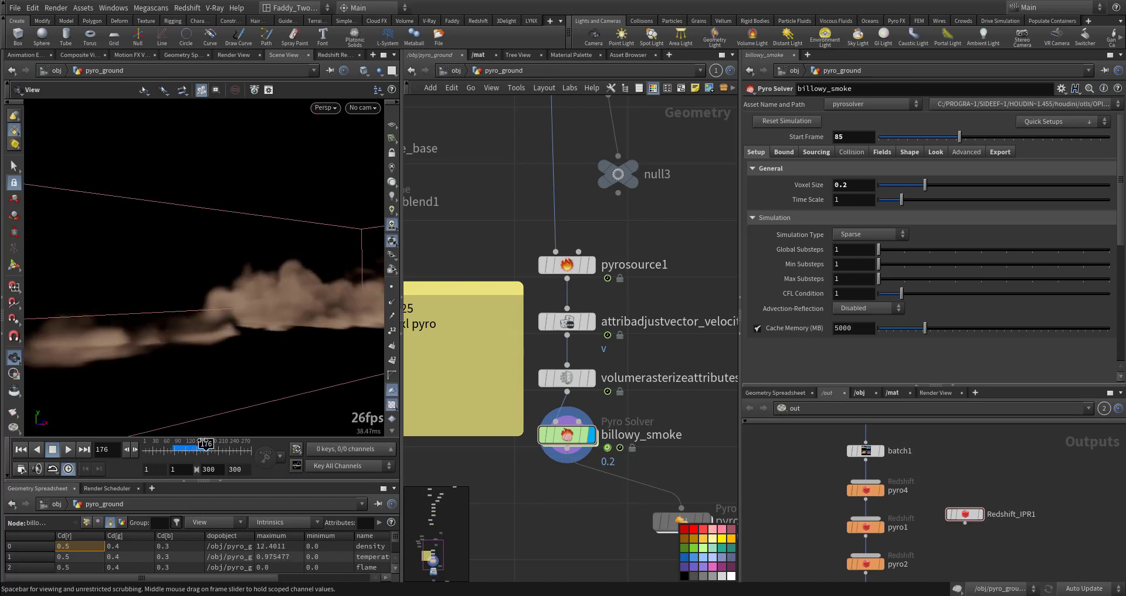
# Trace the velocity source chain from null3 and vdbfrompolygons1 up through null2 to its upstream object merge
pyautogui.moveTo(627, 434); pyautogui.dragTo(656, 481, button='middle')
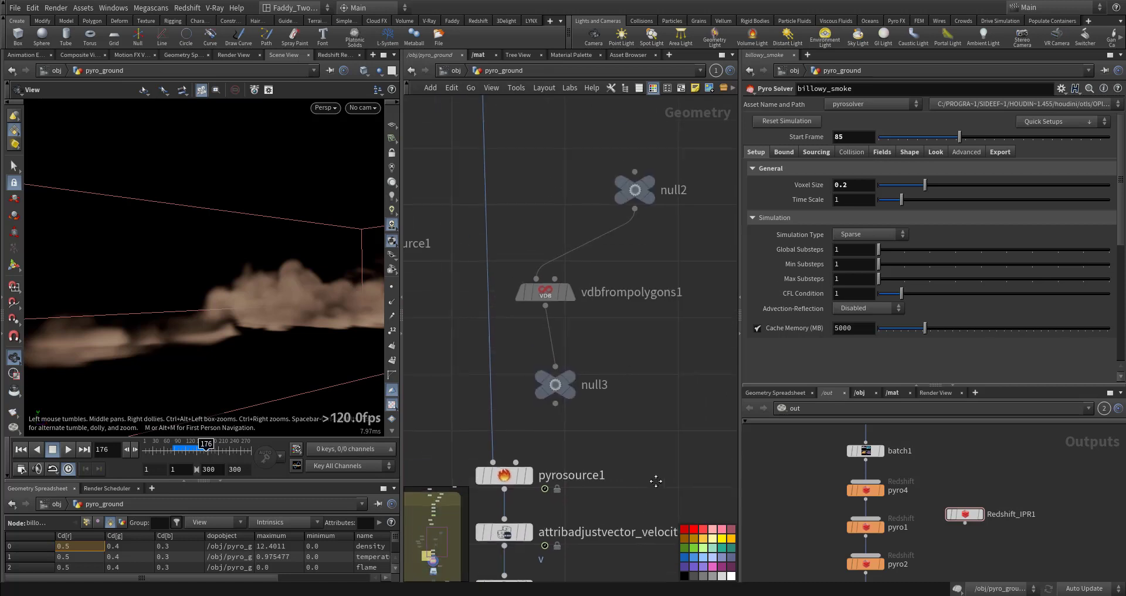
pyautogui.moveTo(623, 352); pyautogui.dragTo(535, 443)
pyautogui.moveTo(636, 380); pyautogui.dragTo(641, 448, button='middle')
pyautogui.moveTo(528, 313); pyautogui.dragTo(576, 454)
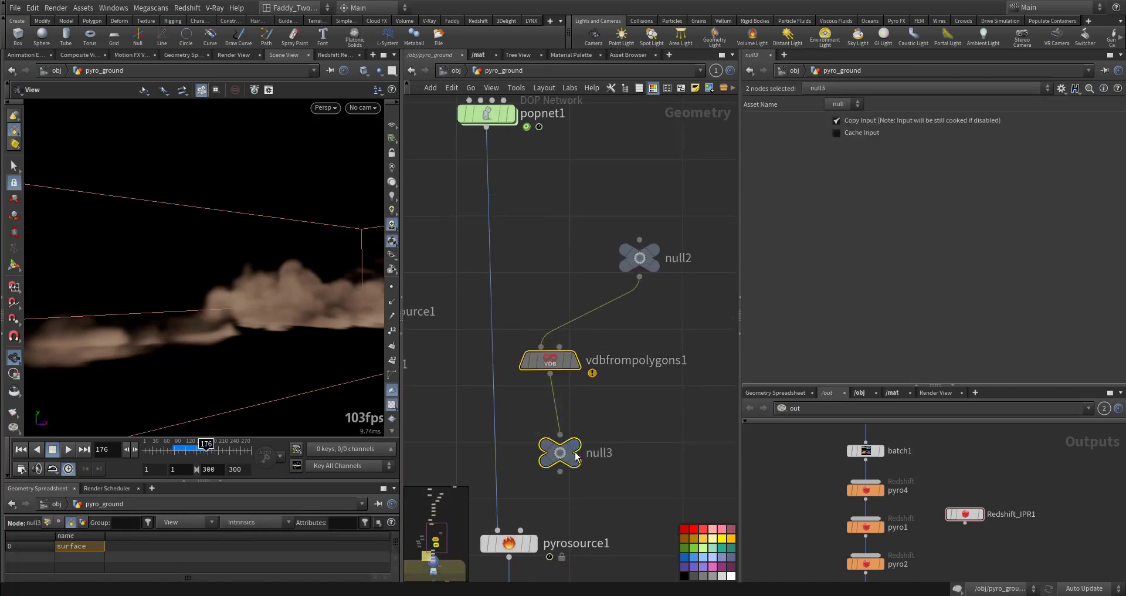
pyautogui.moveTo(642, 433); pyautogui.dragTo(636, 493, button='middle')
pyautogui.click(647, 313)
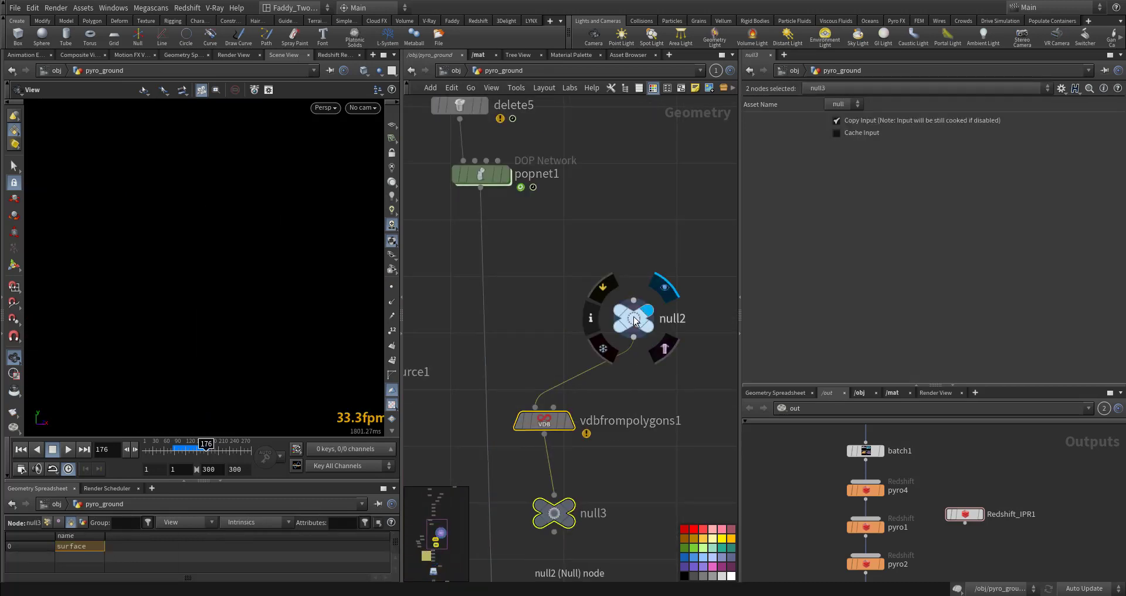
pyautogui.click(634, 319)
pyautogui.scroll(-10, 620, 409)
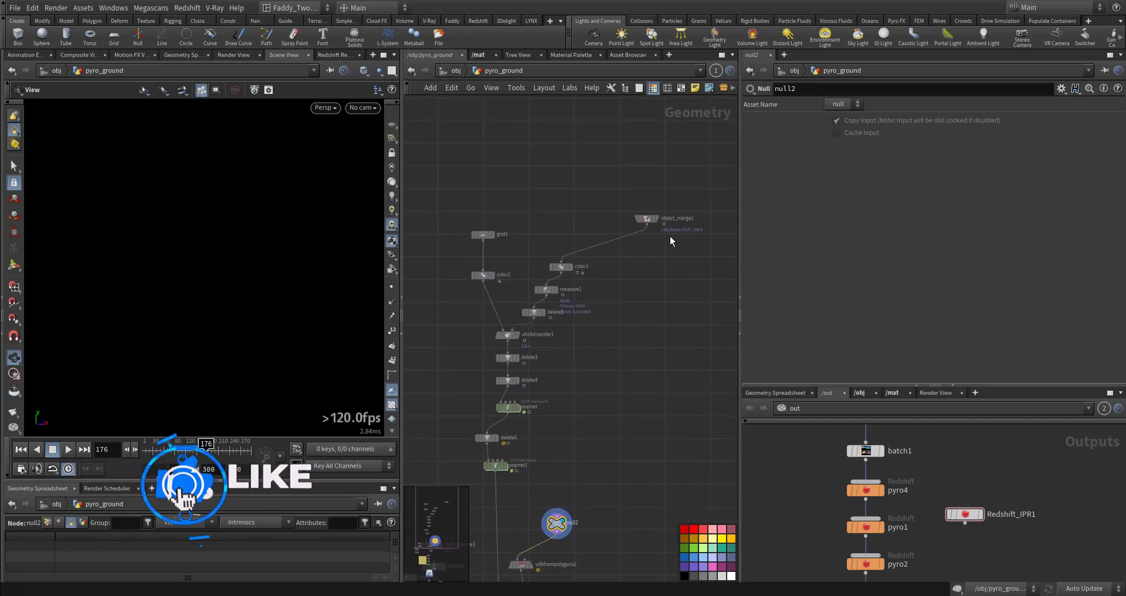
pyautogui.click(655, 226)
pyautogui.moveTo(625, 403); pyautogui.dragTo(679, 247, button='middle')
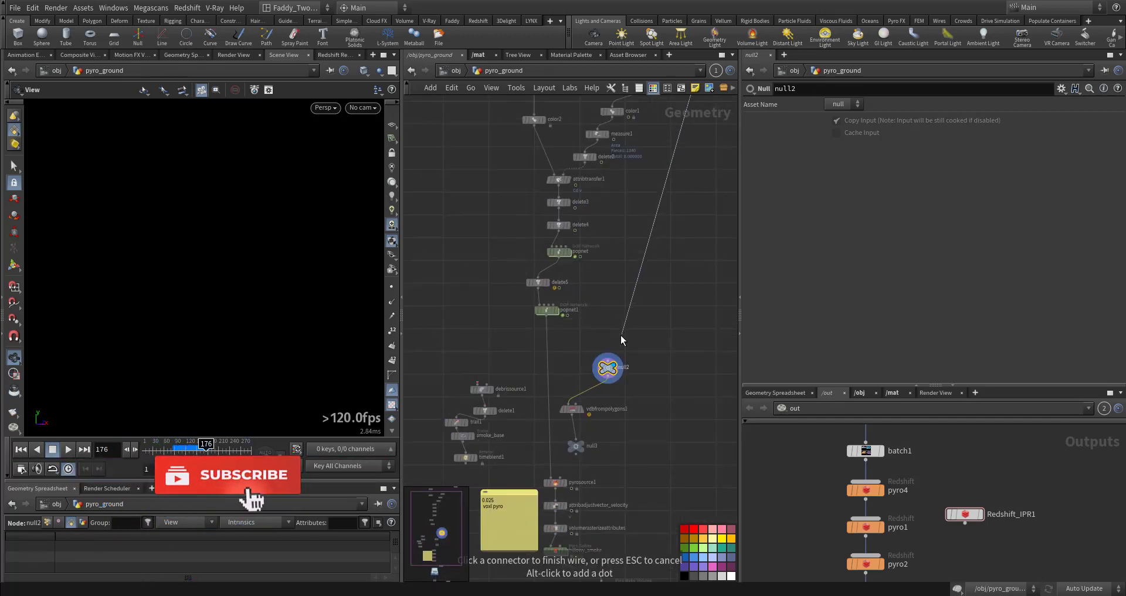
pyautogui.click(609, 355)
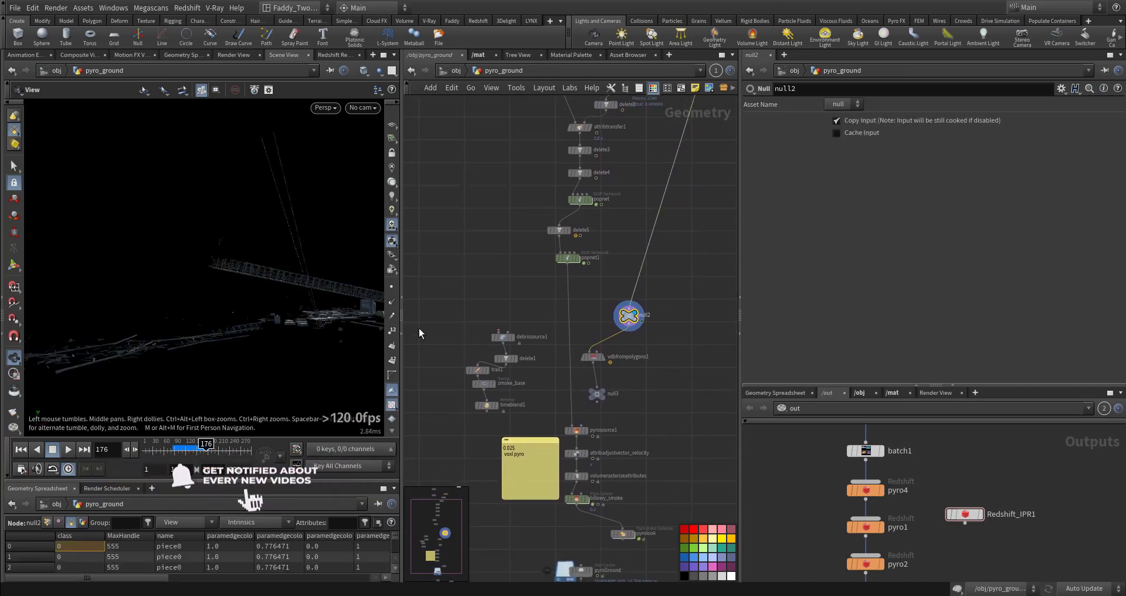
# Inspect vdbfrompolygons1's surface and velocity settings and null3's VDB info
pyautogui.scroll(5, 595, 481)
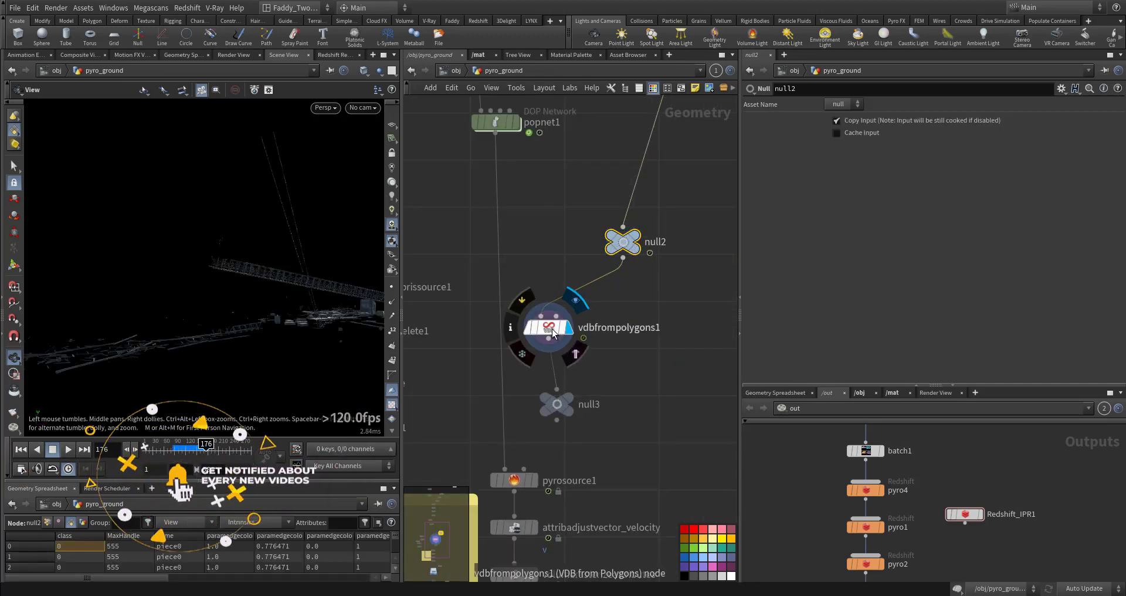
pyautogui.click(557, 334)
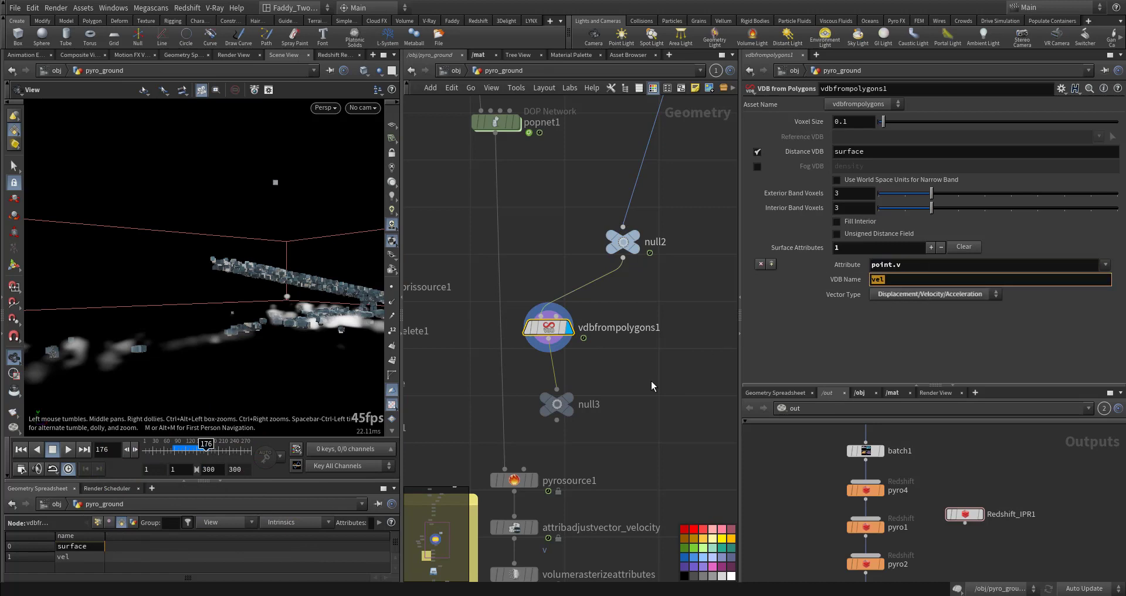
pyautogui.scroll(6, 651, 386)
pyautogui.middleClick(535, 345)
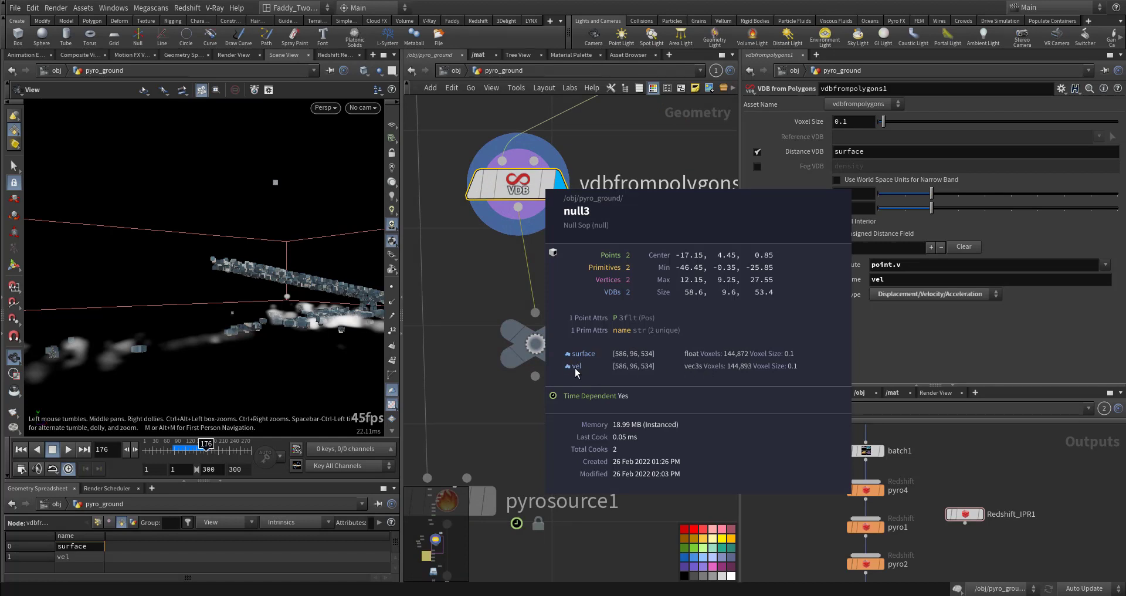
# Dive into the billowy_smoke solver's FORCES network
pyautogui.moveTo(536, 444); pyautogui.dragTo(637, 306, button='middle')
pyautogui.moveTo(622, 469); pyautogui.dragTo(627, 317, button='middle')
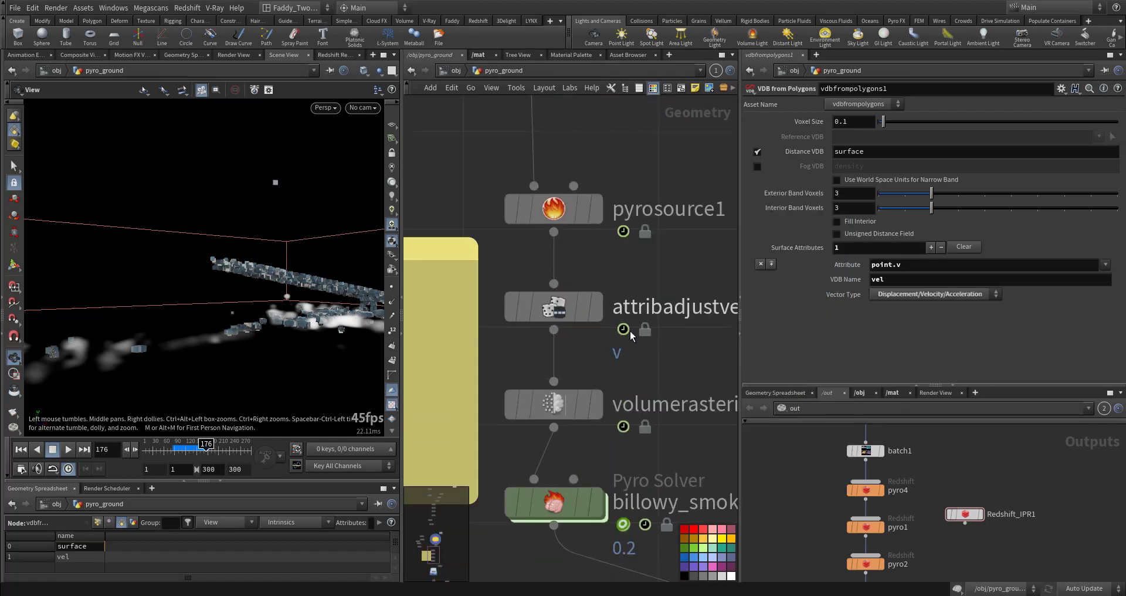
pyautogui.moveTo(663, 442)
pyautogui.mouseDown(button='middle')
pyautogui.moveTo(632, 341)
pyautogui.moveTo(640, 310)
pyautogui.mouseUp(button='middle')
pyautogui.doubleClick(543, 382)
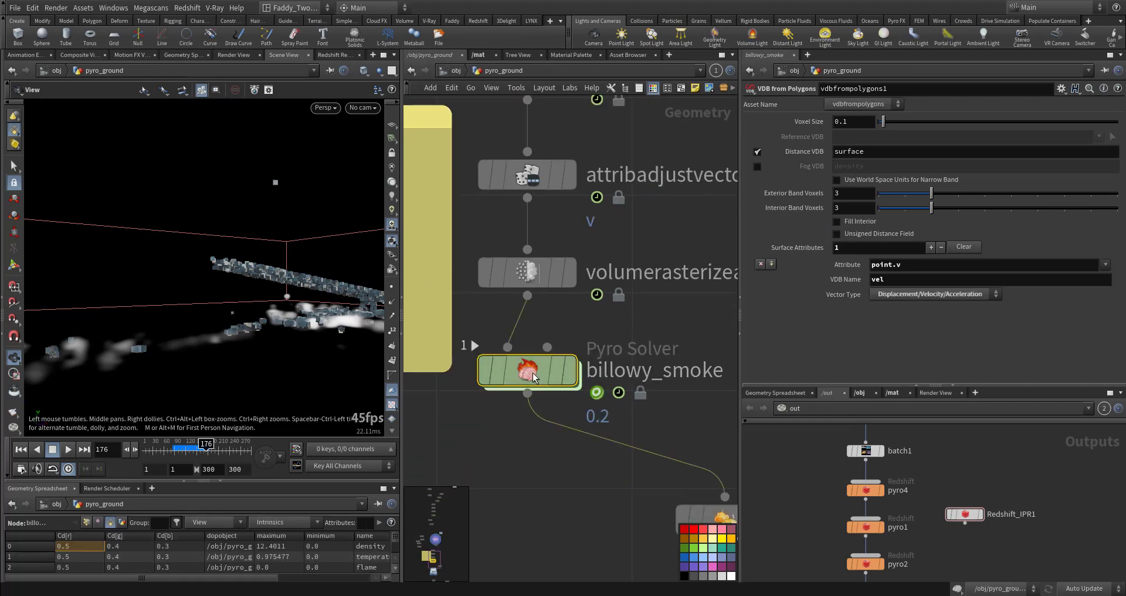
pyautogui.moveTo(576, 383); pyautogui.dragTo(625, 334, button='middle')
pyautogui.scroll(6, 625, 335)
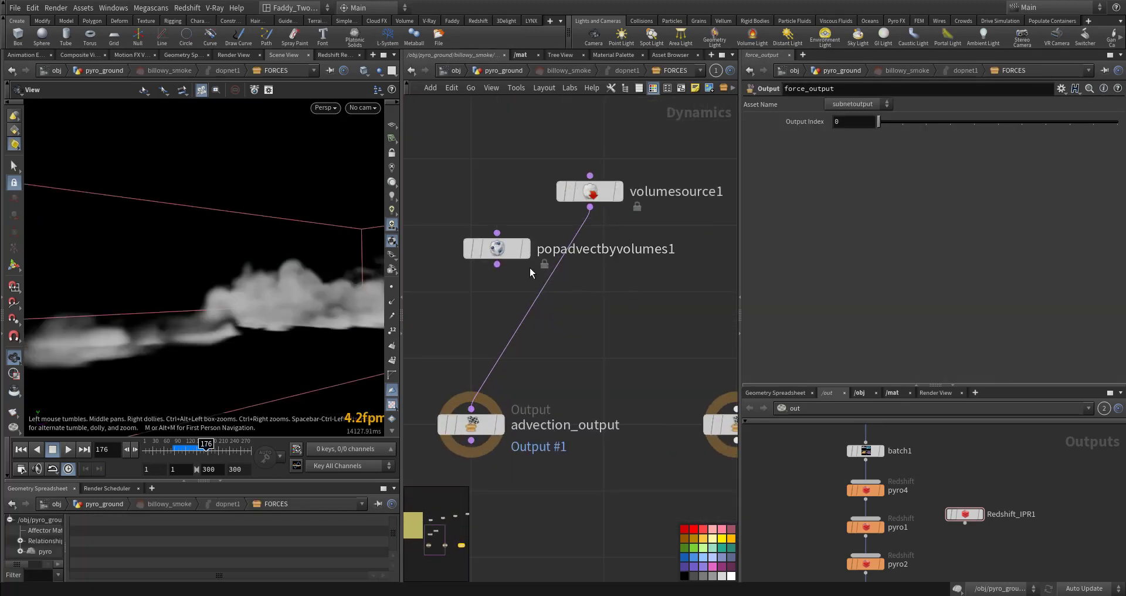
# Inspect volumesource1's SOP path, field to match and source volume settings
pyautogui.moveTo(507, 241); pyautogui.dragTo(419, 282)
pyautogui.click(589, 191)
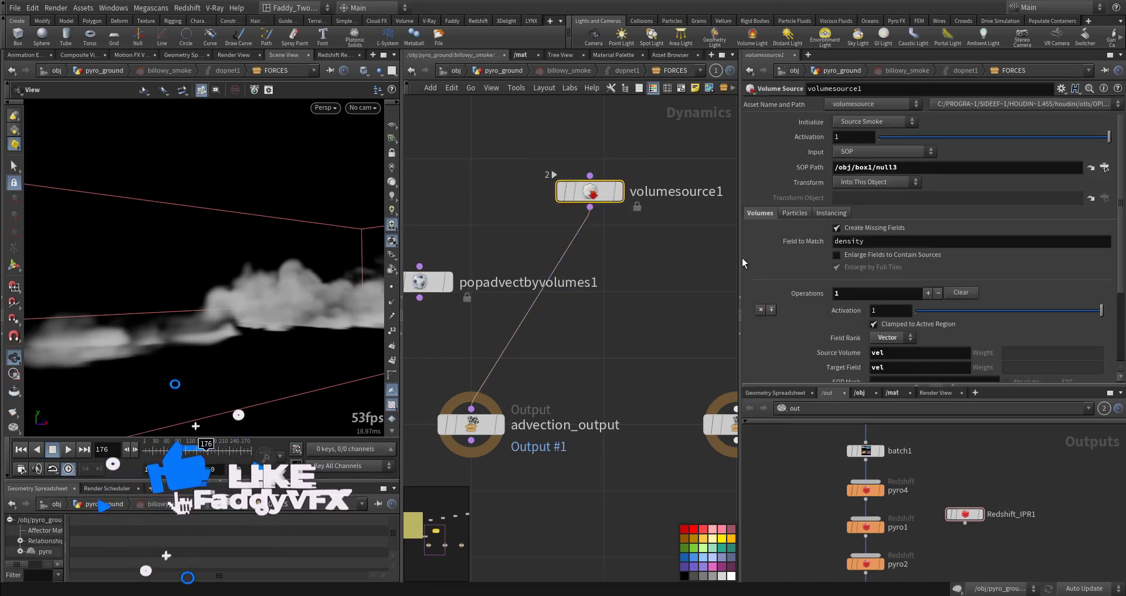
pyautogui.moveTo(901, 167); pyautogui.dragTo(623, 294)
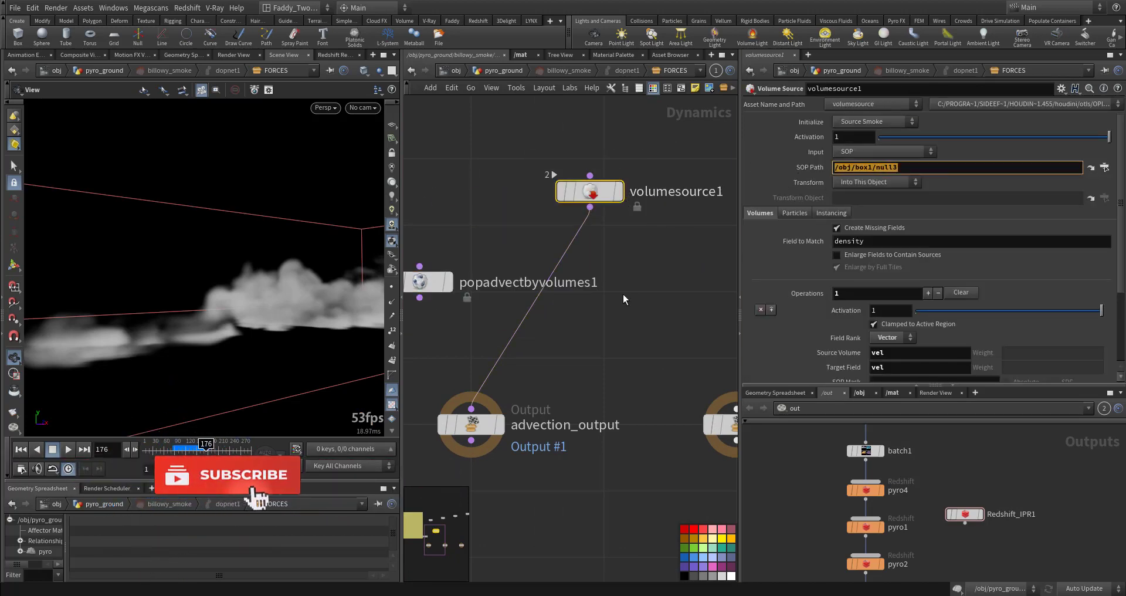
pyautogui.moveTo(879, 241); pyautogui.dragTo(708, 326)
pyautogui.scroll(-2, 798, 323)
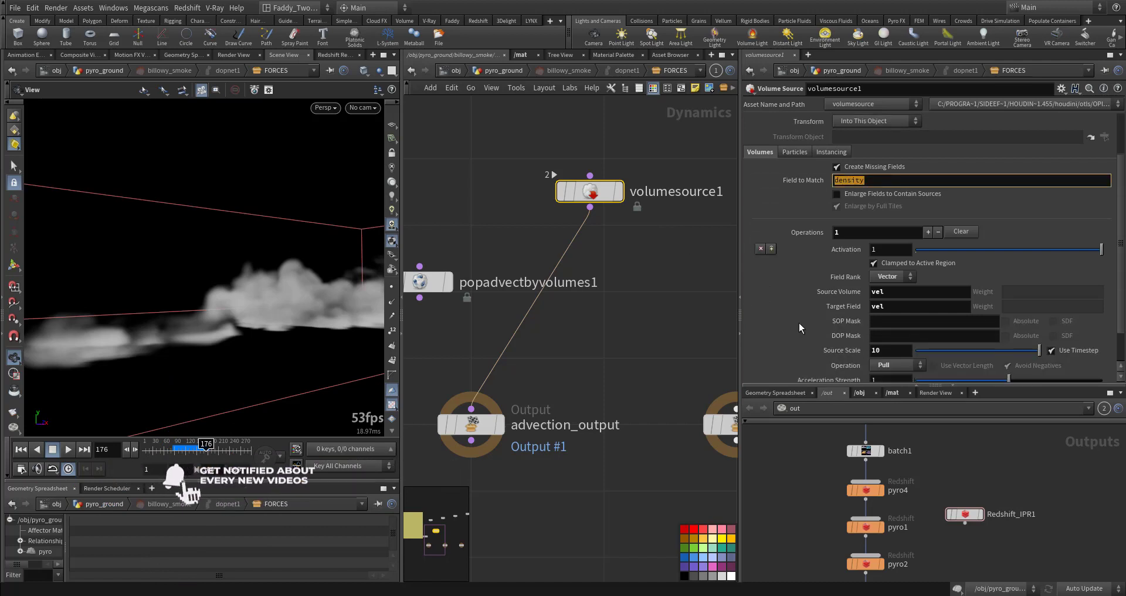
pyautogui.moveTo(894, 291); pyautogui.dragTo(817, 312)
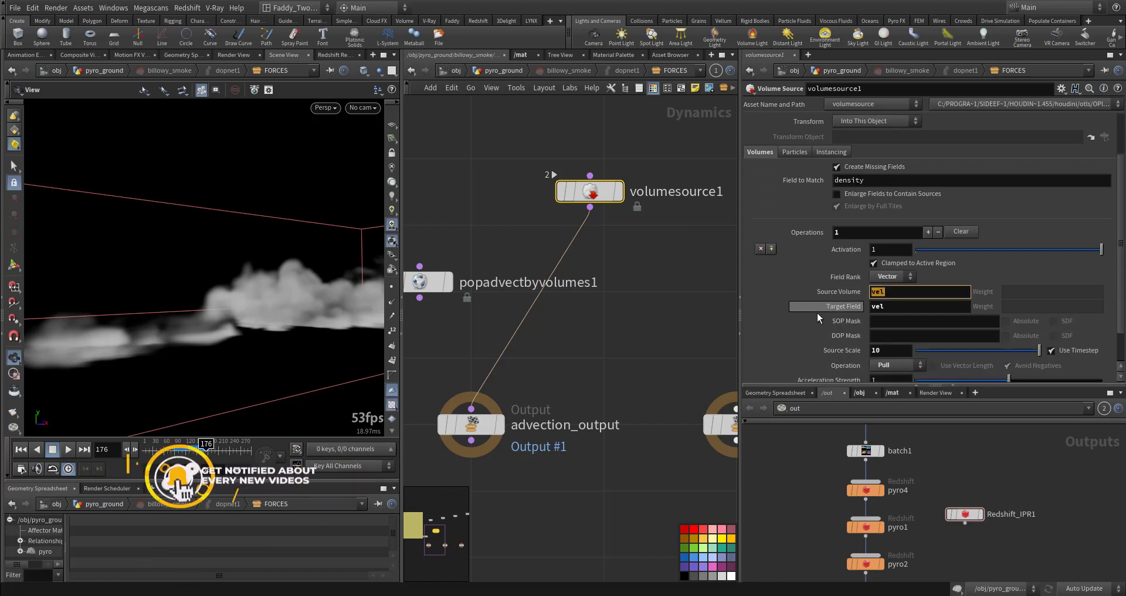
# Inspect volumesource1's target field and source scale settings
pyautogui.click(886, 307)
pyautogui.scroll(-2, 794, 330)
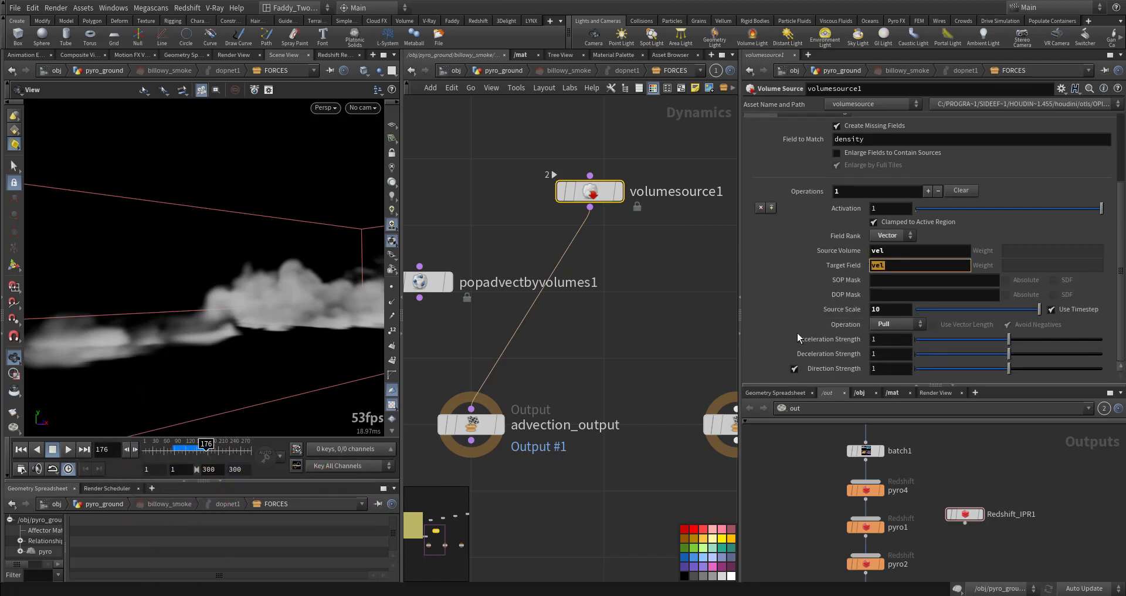
pyautogui.click(876, 309)
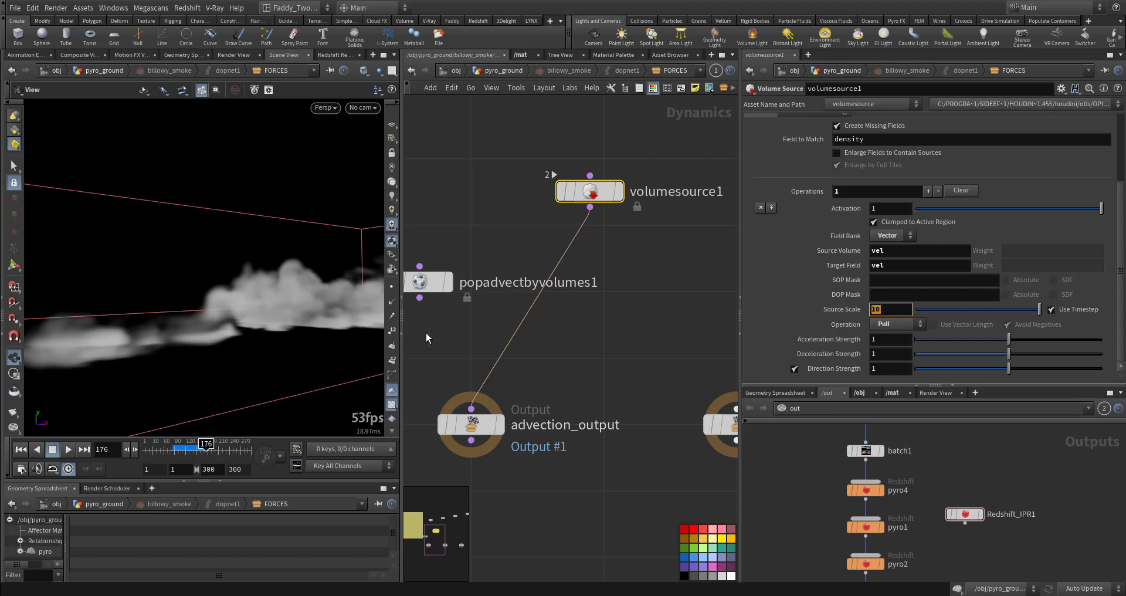
# Play back the smoke simulation in the viewport and return to the start frame
pyautogui.moveTo(271, 326); pyautogui.dragTo(261, 354)
pyautogui.click(181, 444)
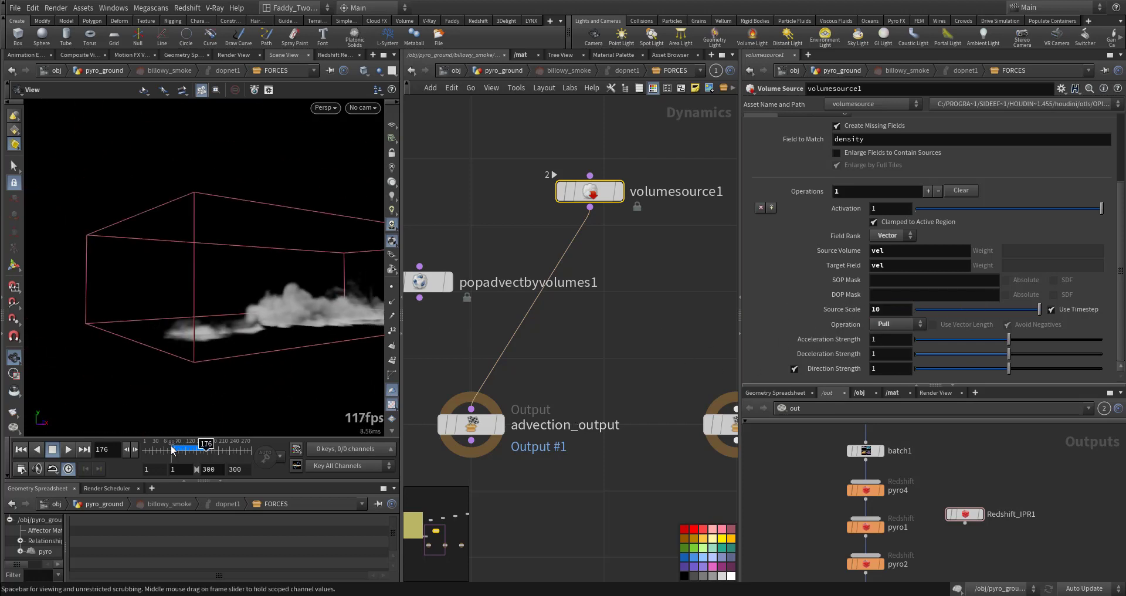
pyautogui.click(68, 449)
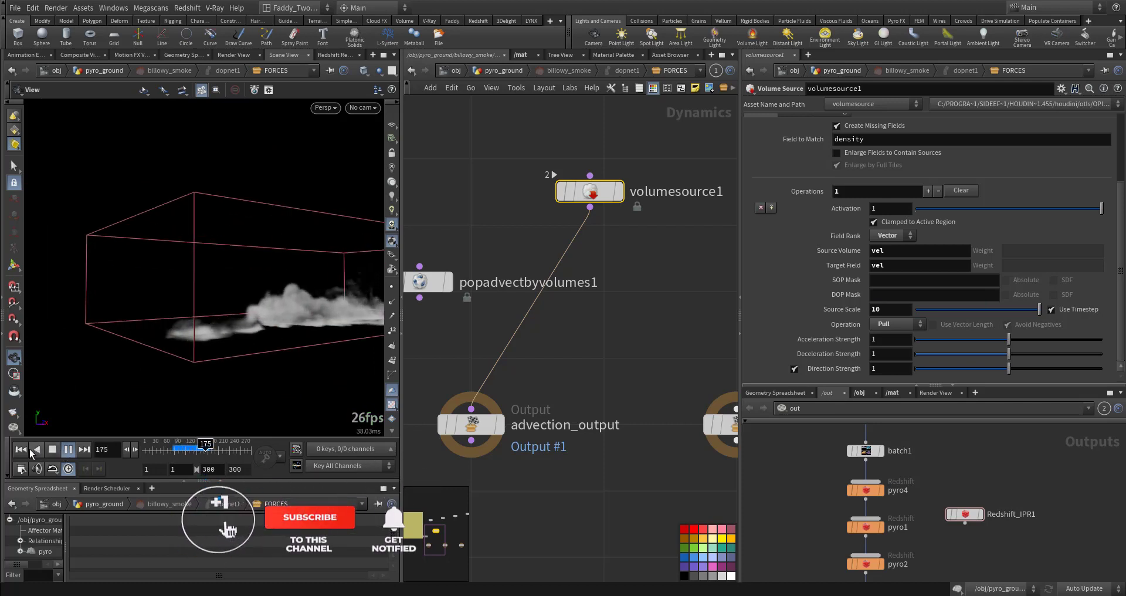
pyautogui.click(65, 454)
pyautogui.hotkey('ctrl', 'Up')
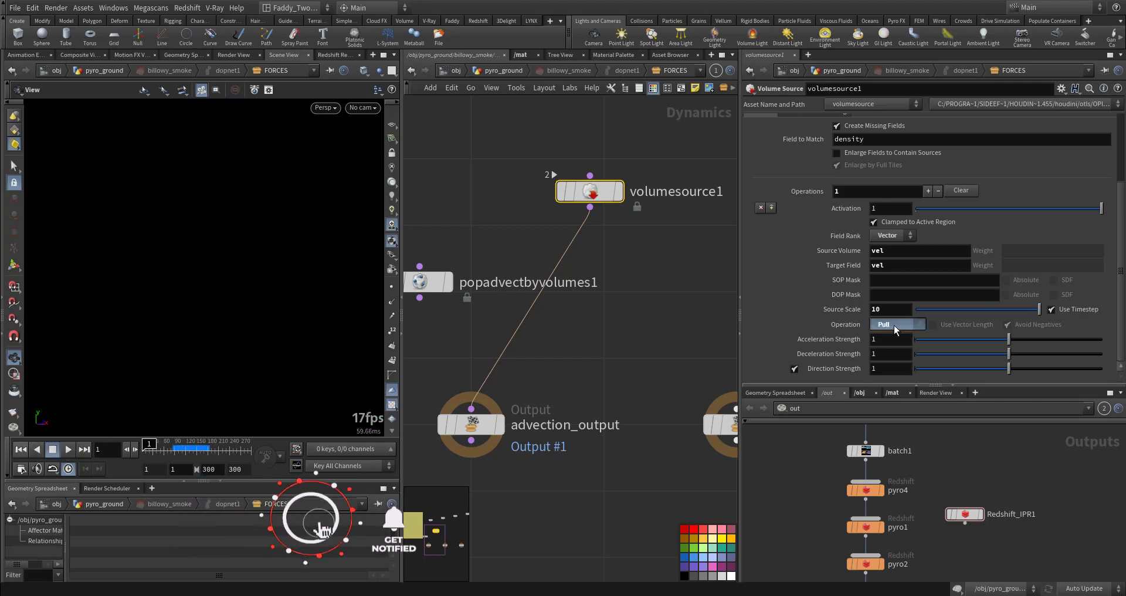
# Reset the volume source Operation to its default Add and replay the simulation
pyautogui.click(894, 325)
pyautogui.click(842, 323)
pyautogui.keyDown('ctrl'); pyautogui.middleClick(841, 323); pyautogui.keyUp('ctrl')
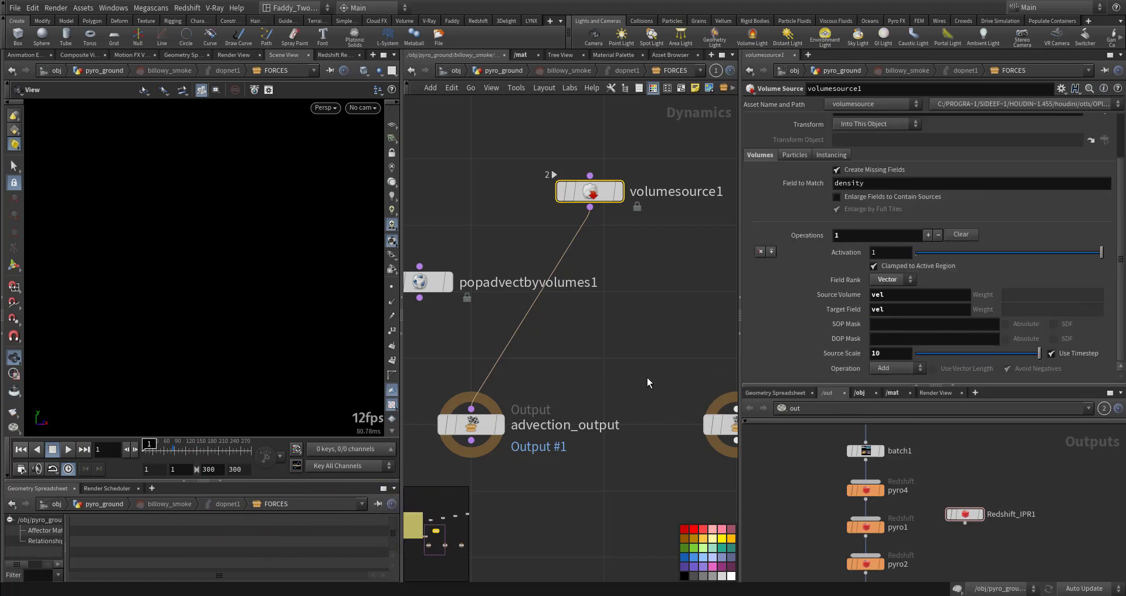
pyautogui.click(68, 449)
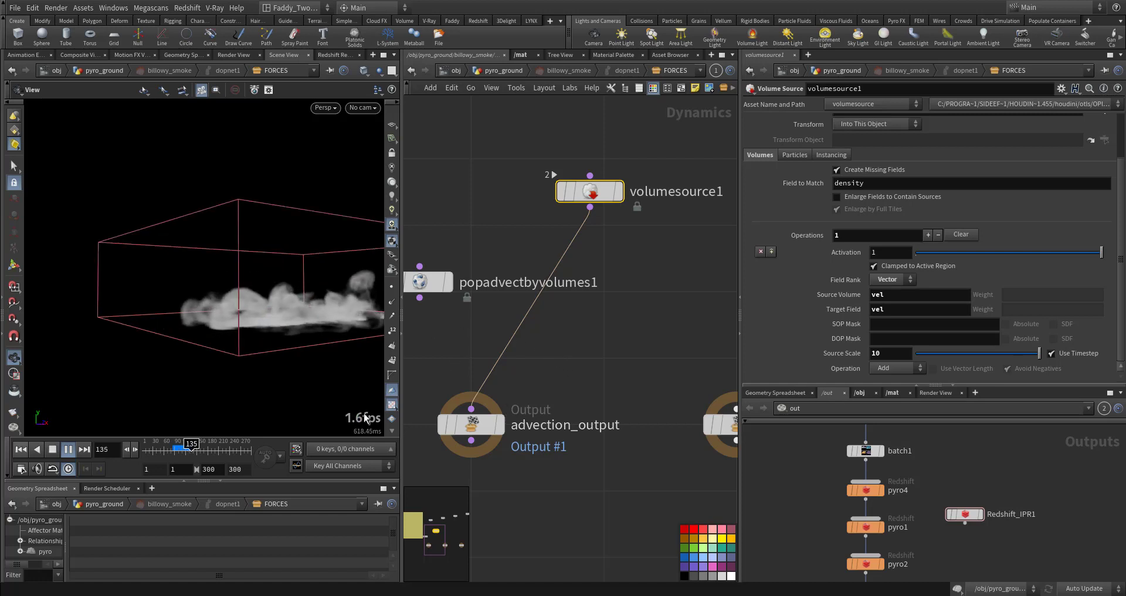
pyautogui.click(21, 449)
# Set the volume source Operation to Pull
pyautogui.click(889, 368)
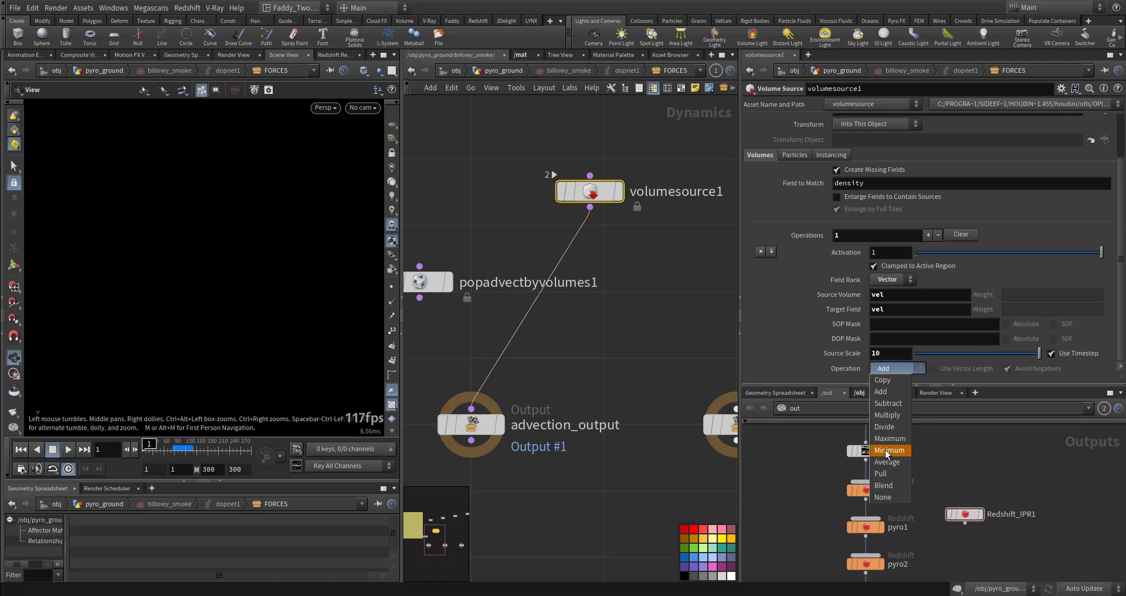
pyautogui.click(886, 474)
pyautogui.scroll(-2, 807, 337)
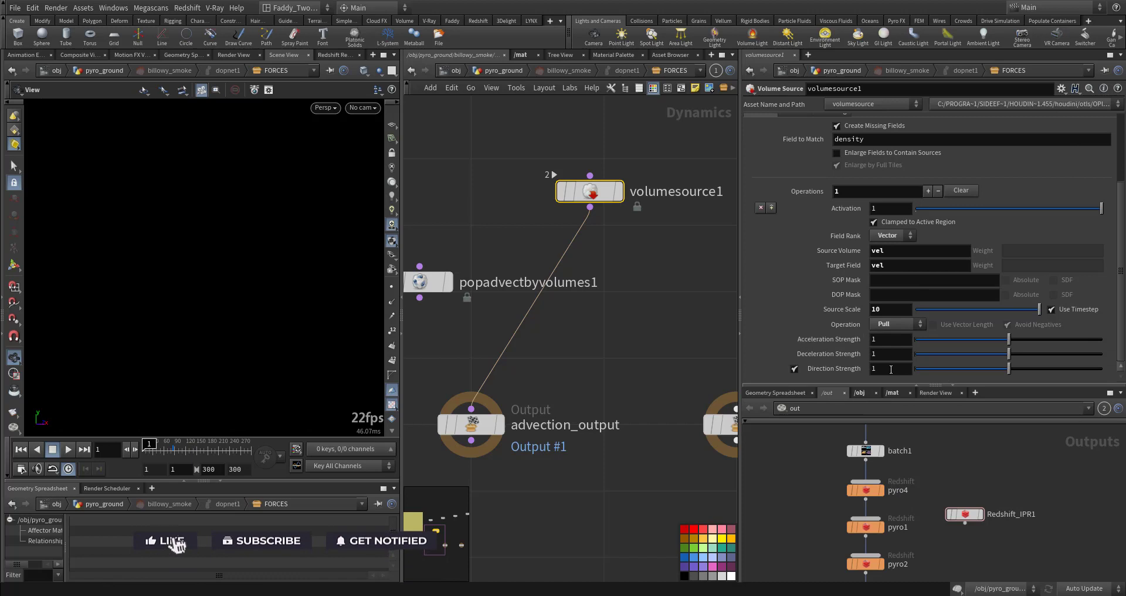
# Return to the pyro_ground network and select the pyroGround file cache at frame 161
pyautogui.click(592, 359)
pyautogui.click(412, 71)
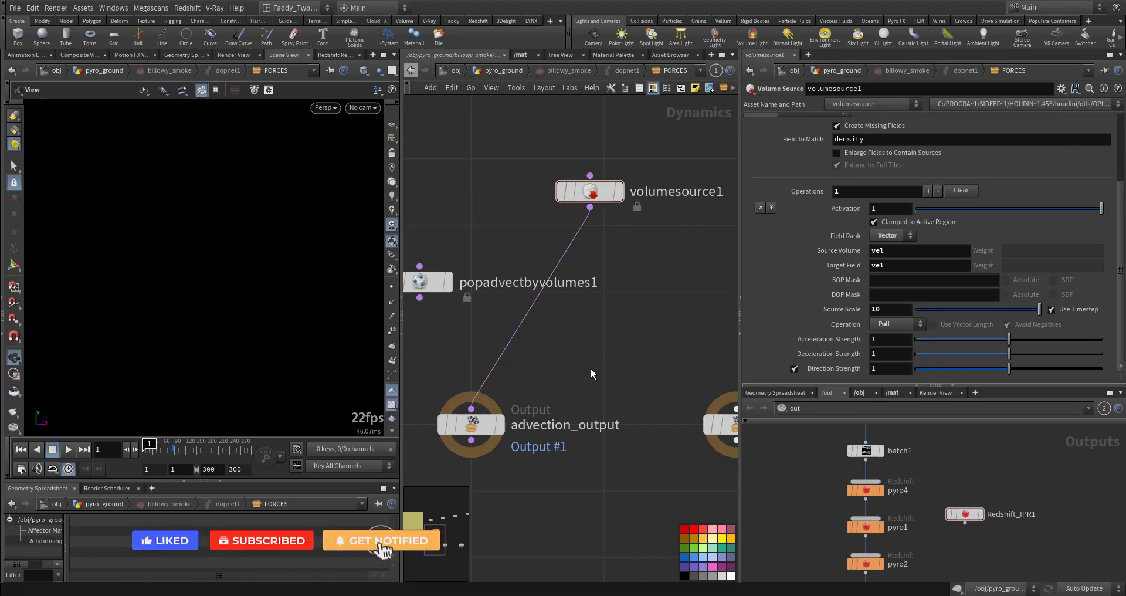
pyautogui.moveTo(700, 430); pyautogui.dragTo(515, 257, button='middle')
pyautogui.scroll(-5, 596, 330)
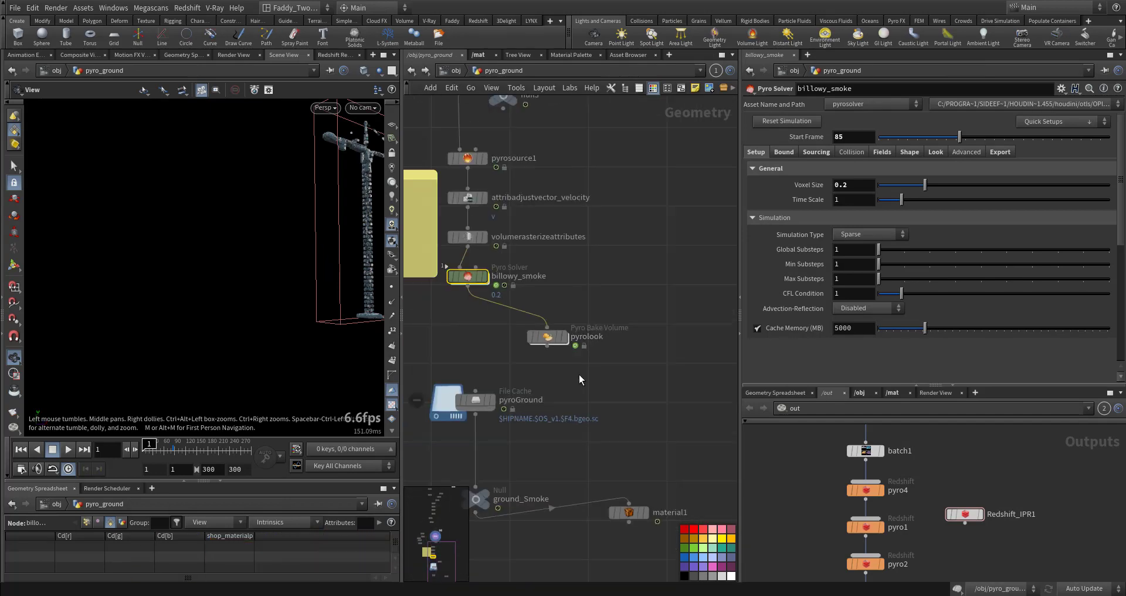
pyautogui.moveTo(521, 398); pyautogui.dragTo(631, 332, button='middle')
pyautogui.scroll(1, 631, 332)
pyautogui.scroll(4, 631, 333)
pyautogui.click(536, 335)
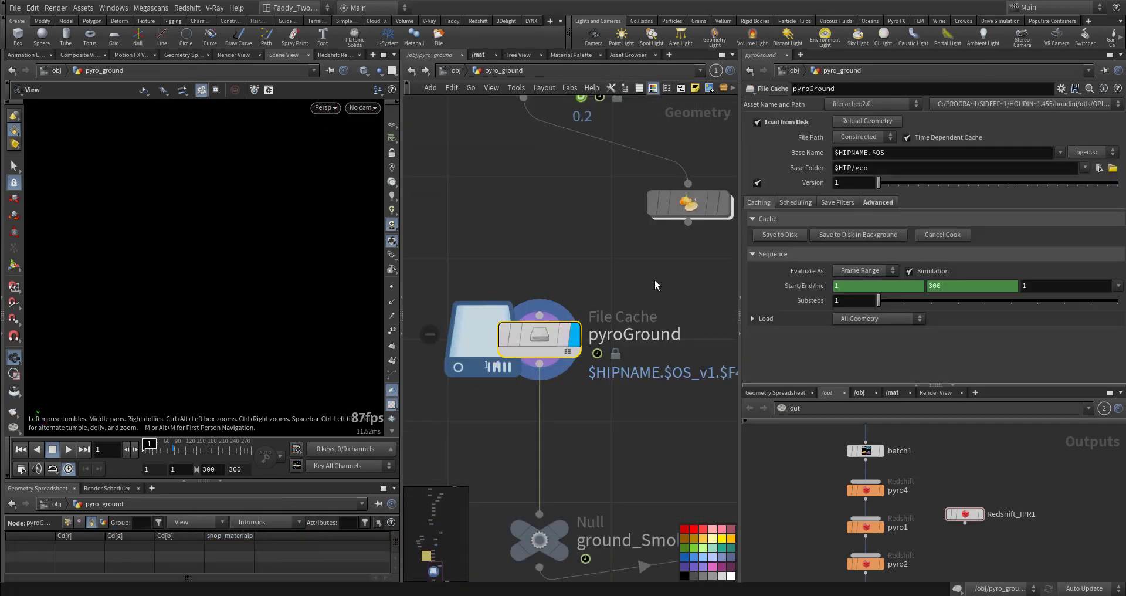
pyautogui.click(181, 450)
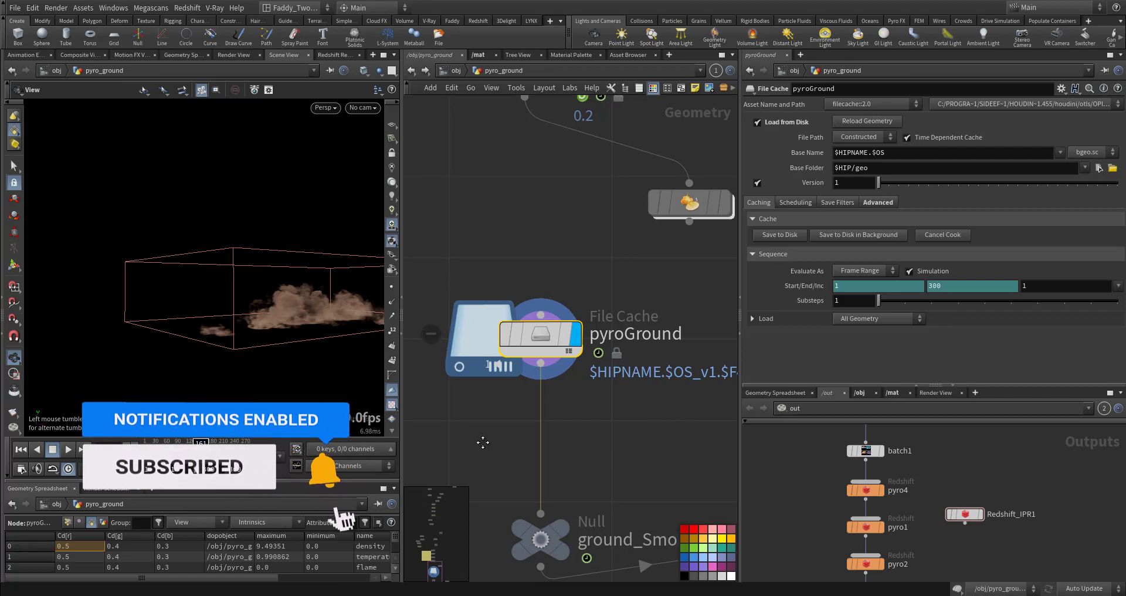
# Orbit around the cached smoke in the viewport to examine it
pyautogui.moveTo(483, 443); pyautogui.dragTo(527, 423, button='middle')
pyautogui.moveTo(271, 327); pyautogui.dragTo(437, 320, button='right')
pyautogui.moveTo(236, 326); pyautogui.dragTo(241, 364)
pyautogui.moveTo(241, 365); pyautogui.dragTo(120, 398, button='right')
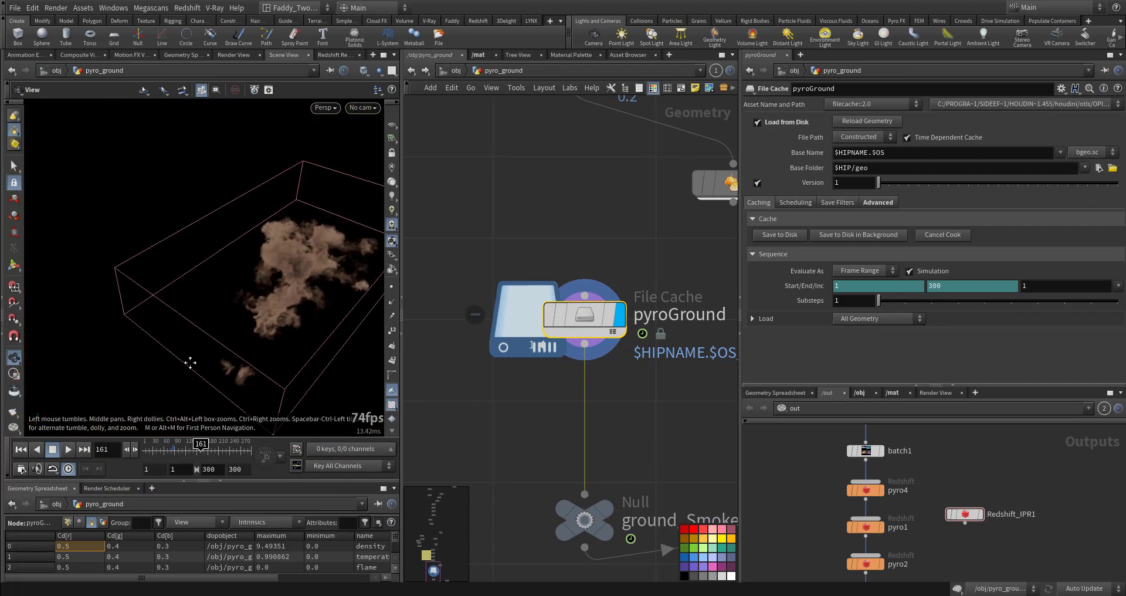
pyautogui.moveTo(190, 363); pyautogui.dragTo(117, 335, button='middle')
pyautogui.moveTo(118, 335); pyautogui.dragTo(455, 324, button='right')
pyautogui.moveTo(281, 276); pyautogui.dragTo(55, 183)
pyautogui.moveTo(193, 305); pyautogui.dragTo(313, 308, button='right')
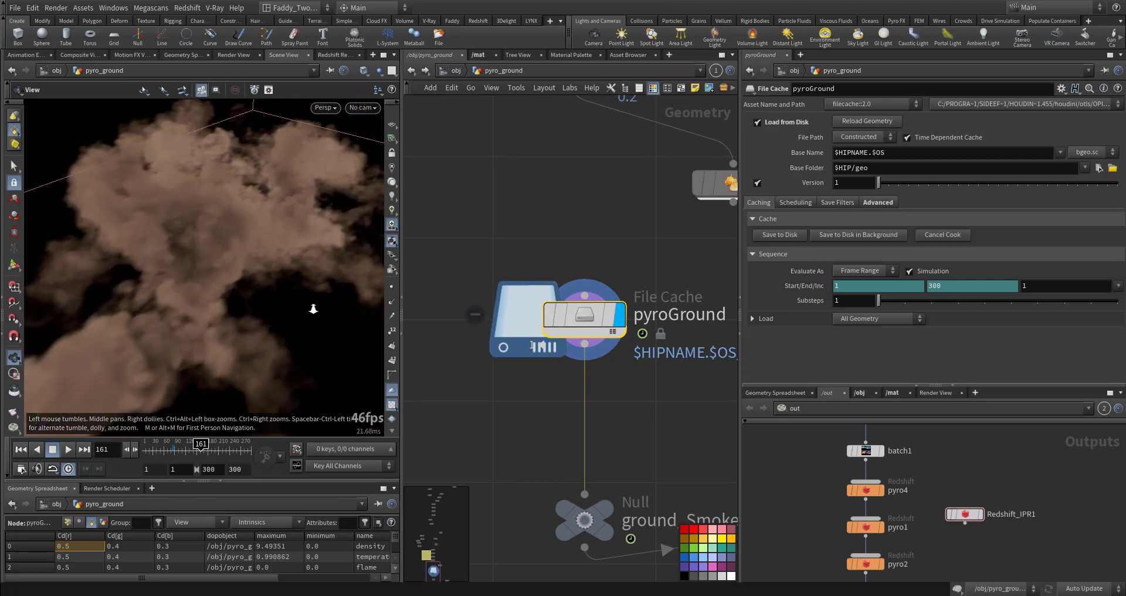
pyautogui.moveTo(313, 309); pyautogui.dragTo(170, 279)
pyautogui.moveTo(170, 279); pyautogui.dragTo(310, 302, button='right')
pyautogui.moveTo(311, 302); pyautogui.dragTo(300, 309, button='middle')
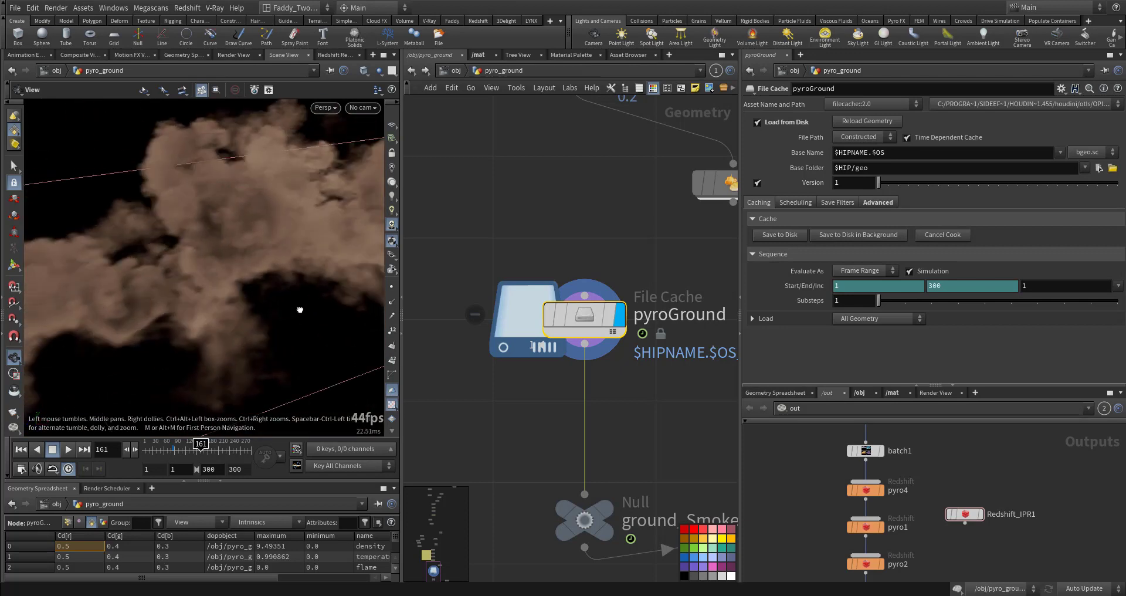
pyautogui.moveTo(300, 310); pyautogui.dragTo(221, 327)
pyautogui.moveTo(221, 327); pyautogui.dragTo(143, 343, button='right')
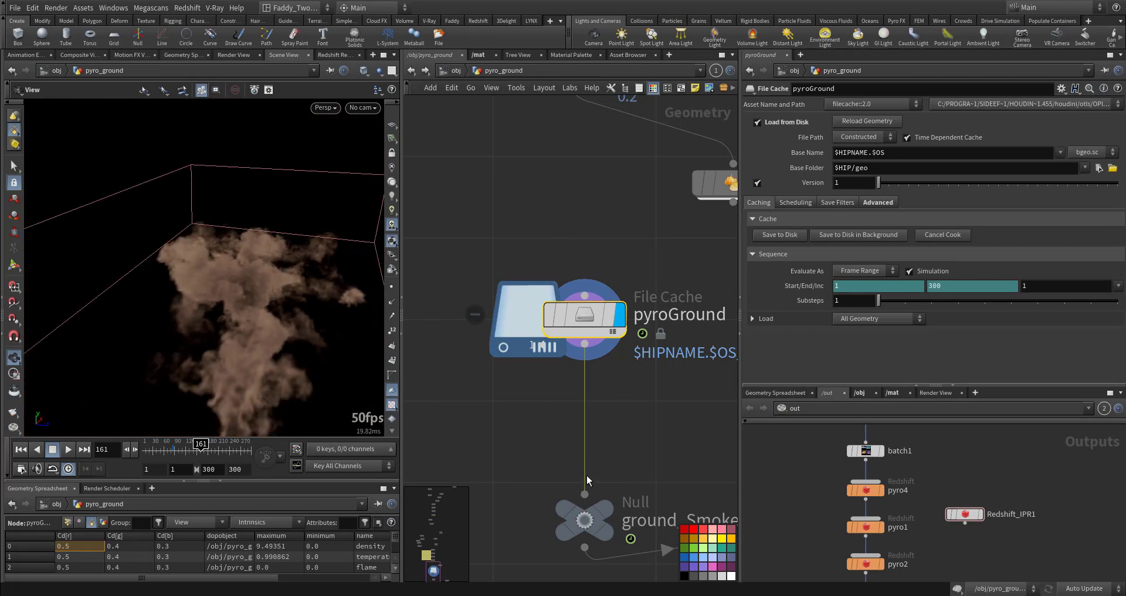
# Inspect the material path assigned by material1 to the ground smoke
pyautogui.moveTo(617, 444); pyautogui.dragTo(493, 300, button='middle')
pyautogui.moveTo(610, 423); pyautogui.dragTo(459, 389, button='middle')
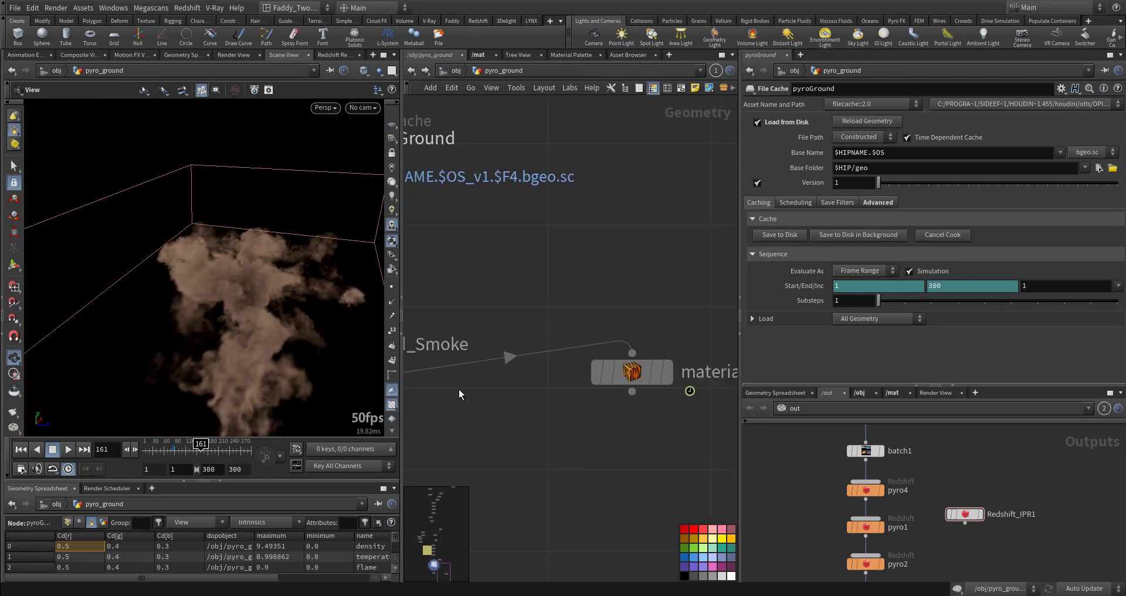
pyautogui.click(665, 370)
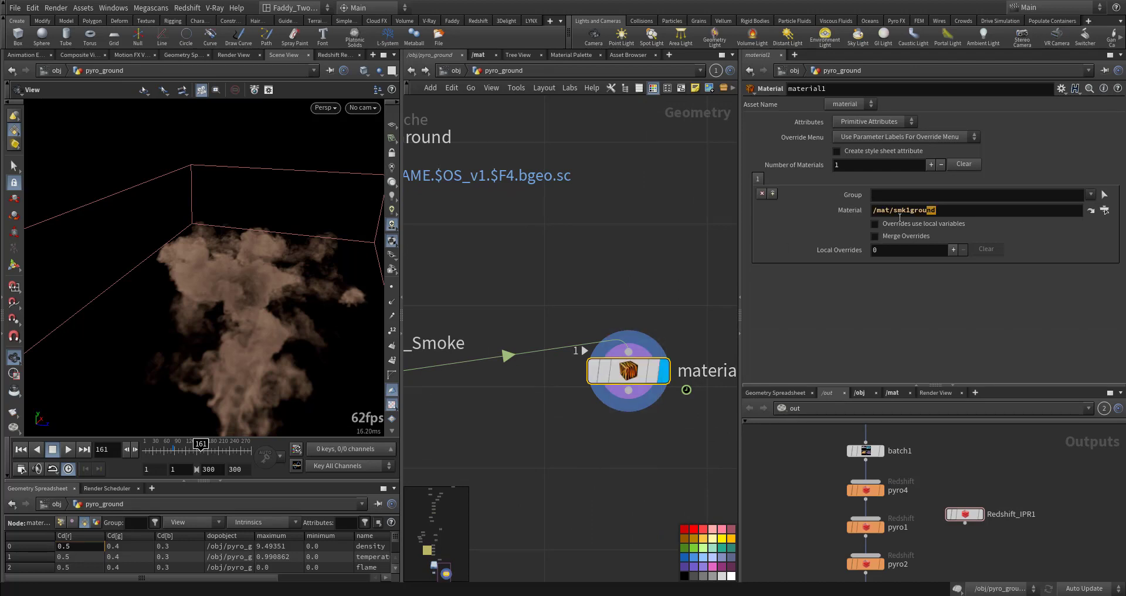
pyautogui.moveTo(899, 218); pyautogui.dragTo(874, 223)
# Return to the object level and view the scene through cam1
pyautogui.click(452, 73)
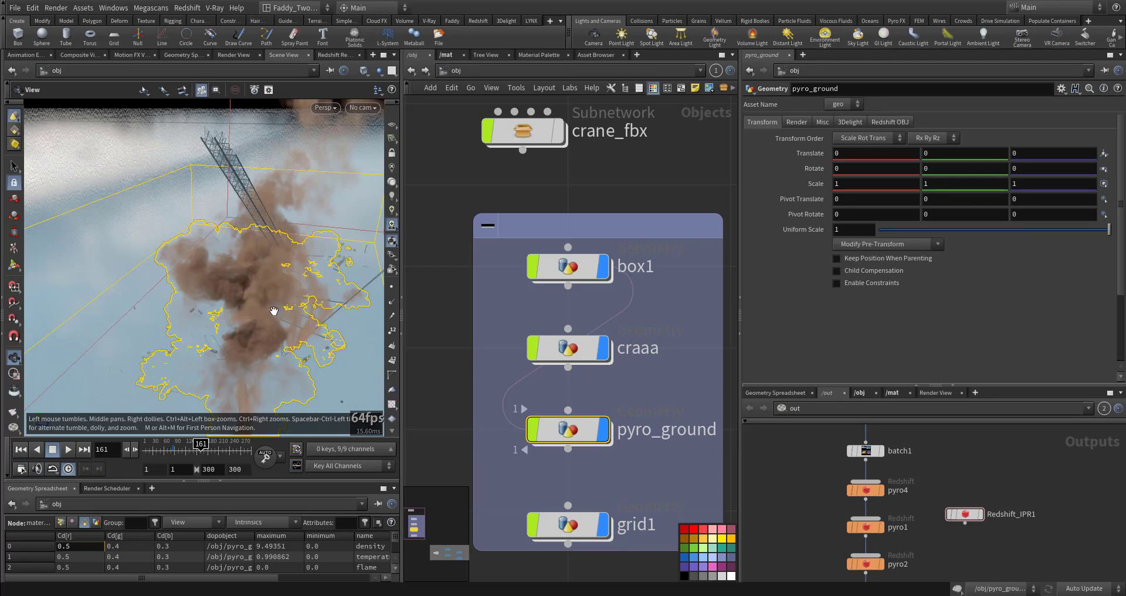
pyautogui.moveTo(273, 311); pyautogui.dragTo(167, 346, button='right')
pyautogui.moveTo(167, 346); pyautogui.dragTo(315, 311)
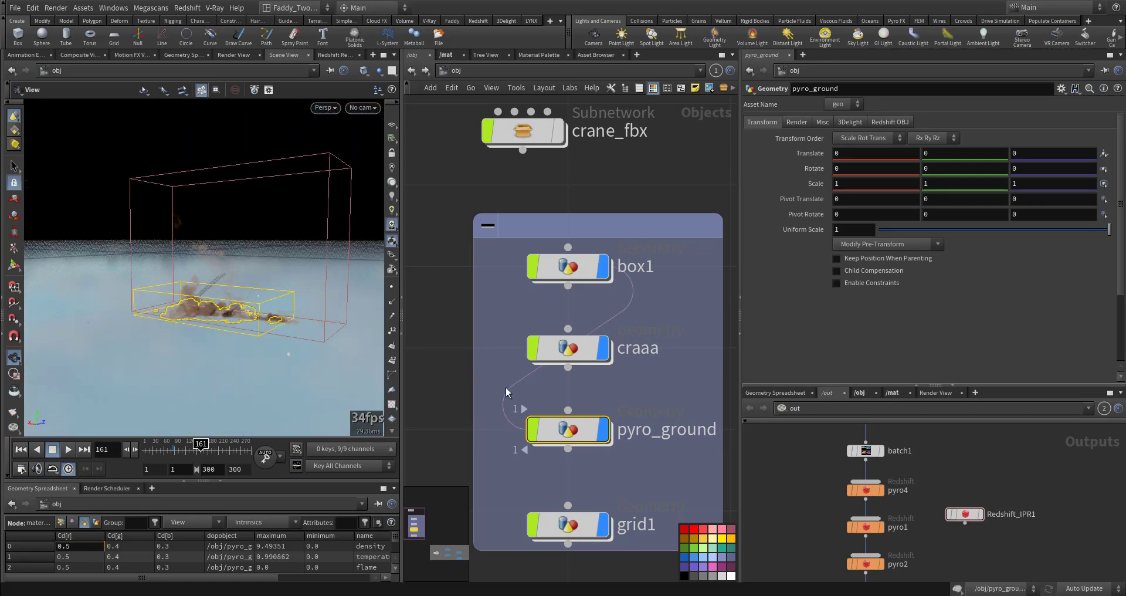
pyautogui.moveTo(200, 292); pyautogui.dragTo(214, 303)
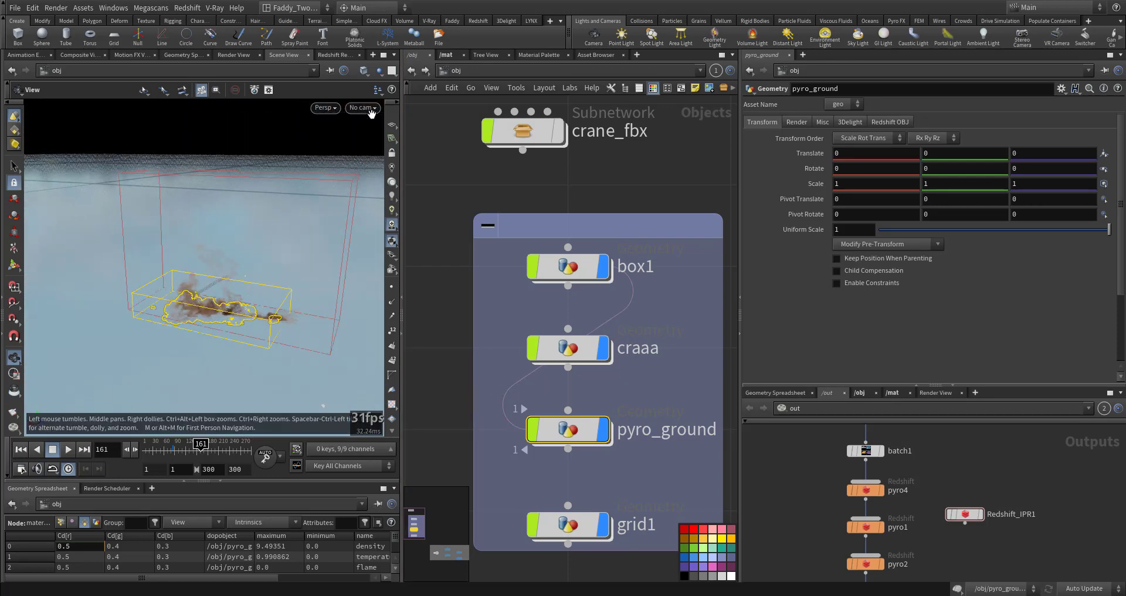
pyautogui.click(370, 108)
pyautogui.click(422, 163)
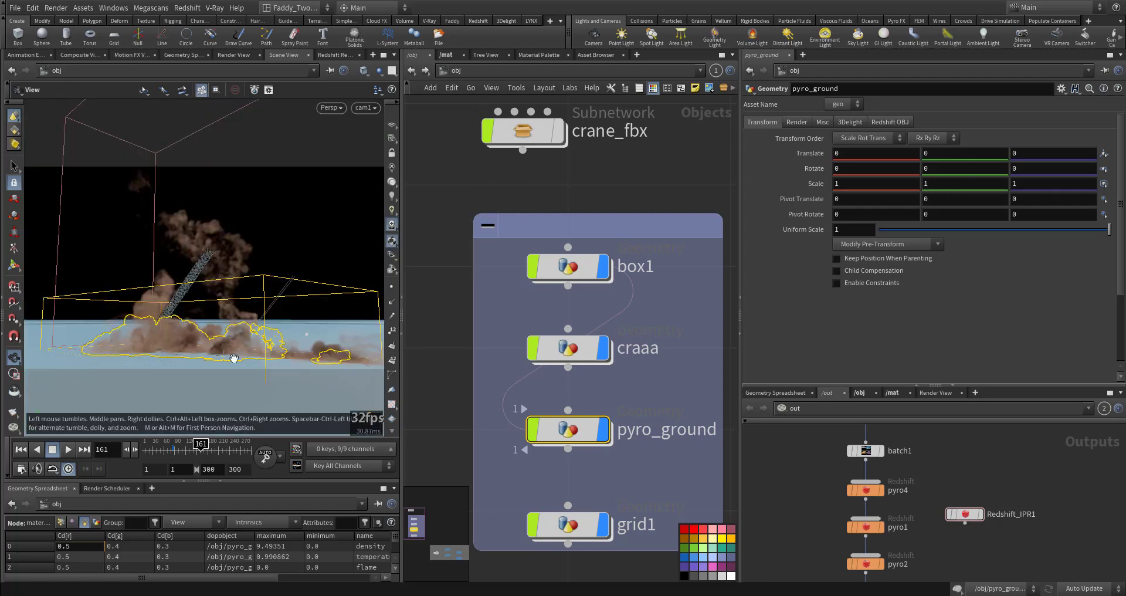
# Open redshift_vopnet1 in the material network and inspect Material1's reflection settings
pyautogui.moveTo(653, 442); pyautogui.dragTo(566, 319, button='middle')
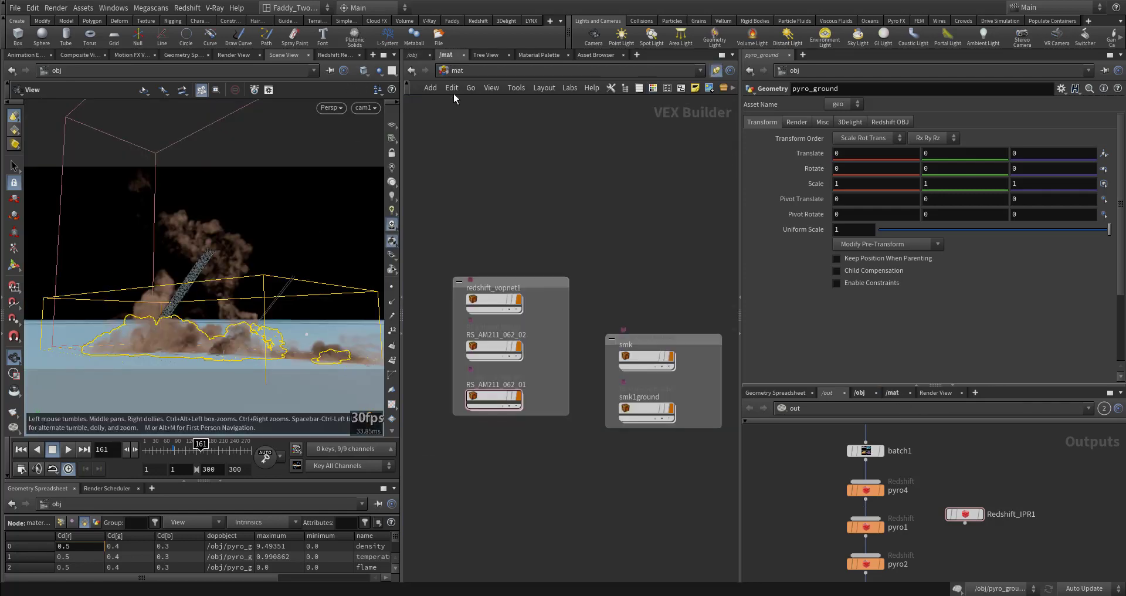
pyautogui.moveTo(508, 426); pyautogui.dragTo(570, 462, button='middle')
pyautogui.scroll(5, 502, 354)
pyautogui.moveTo(608, 314); pyautogui.dragTo(518, 328, button='middle')
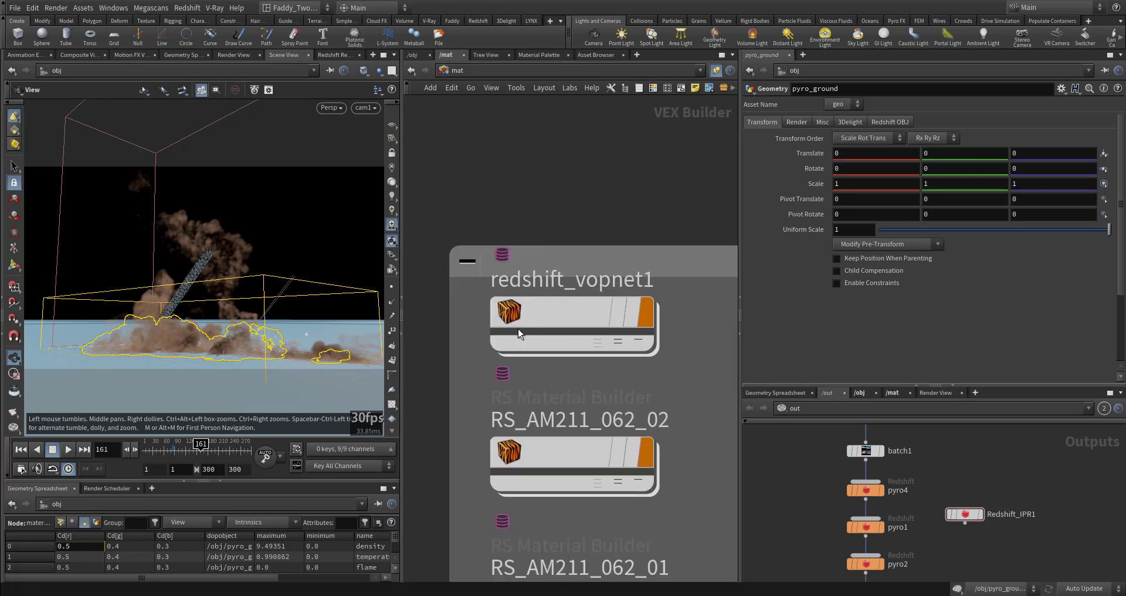
pyautogui.doubleClick(560, 310)
pyautogui.moveTo(442, 219); pyautogui.dragTo(494, 394)
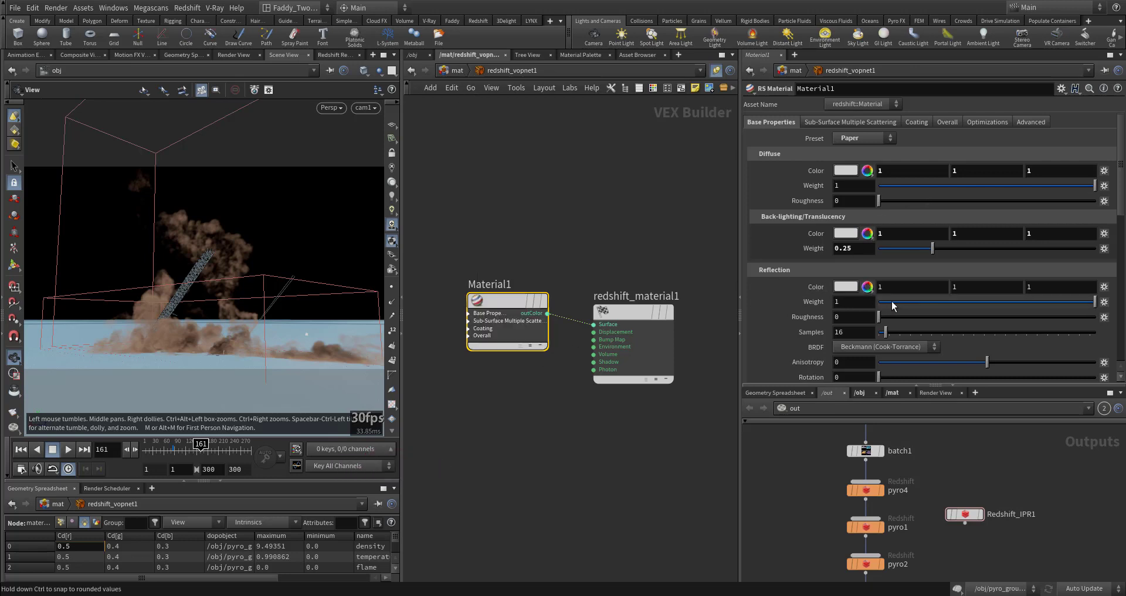
pyautogui.moveTo(889, 305); pyautogui.dragTo(787, 300)
pyautogui.moveTo(896, 314); pyautogui.dragTo(1063, 320)
# Open RS_AM211_062_02 and inspect Material2's diffuse and reflection settings
pyautogui.click(453, 78)
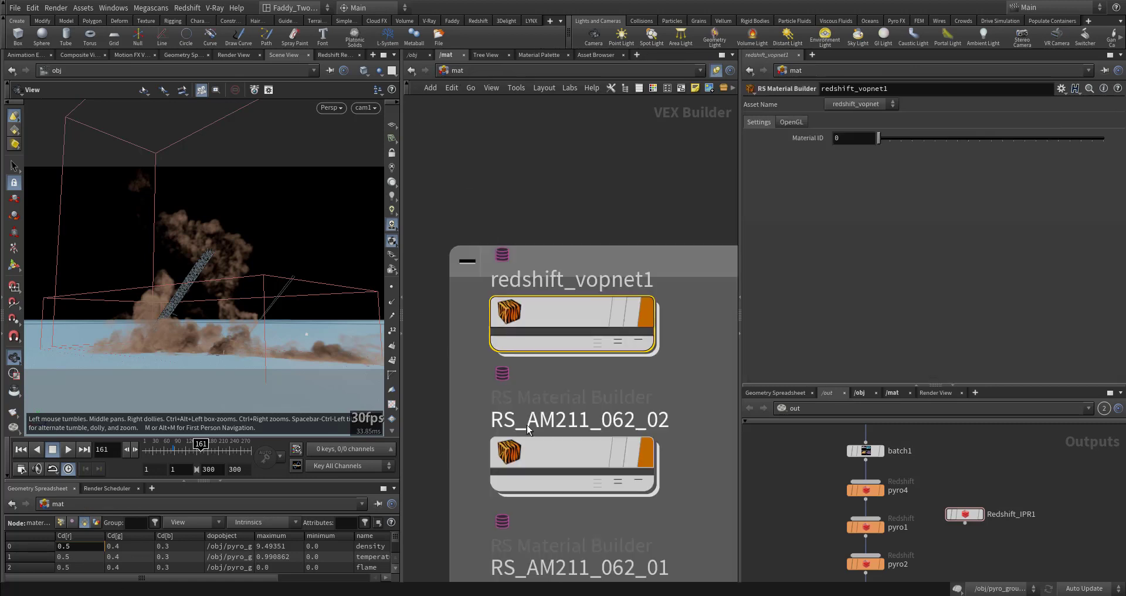
pyautogui.doubleClick(529, 320)
pyautogui.moveTo(603, 306); pyautogui.dragTo(530, 437)
pyautogui.click(805, 169)
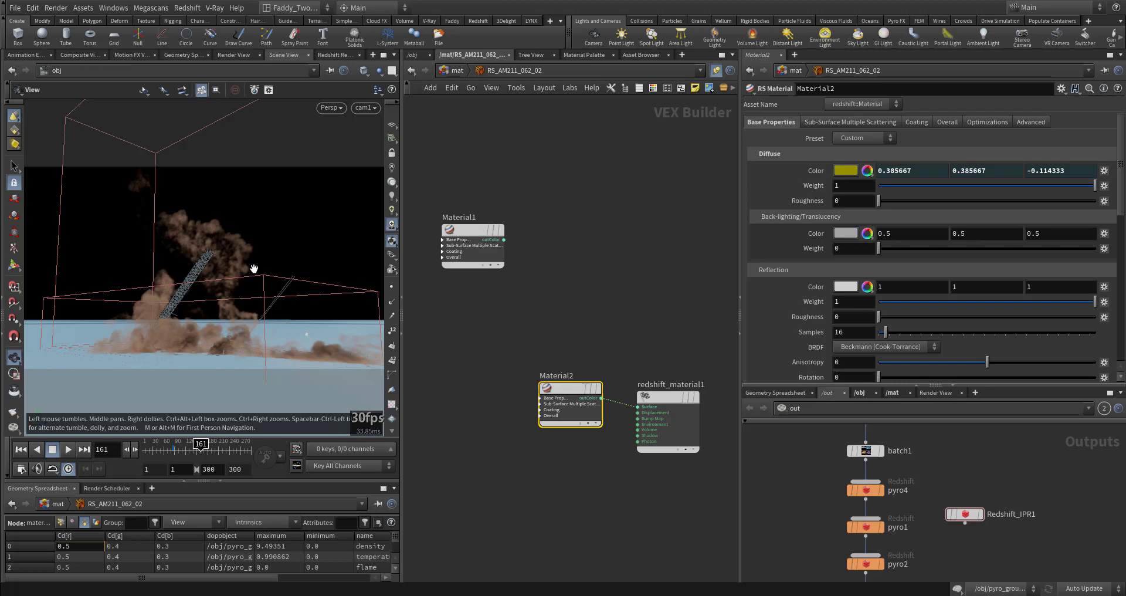
pyautogui.scroll(-3, 786, 337)
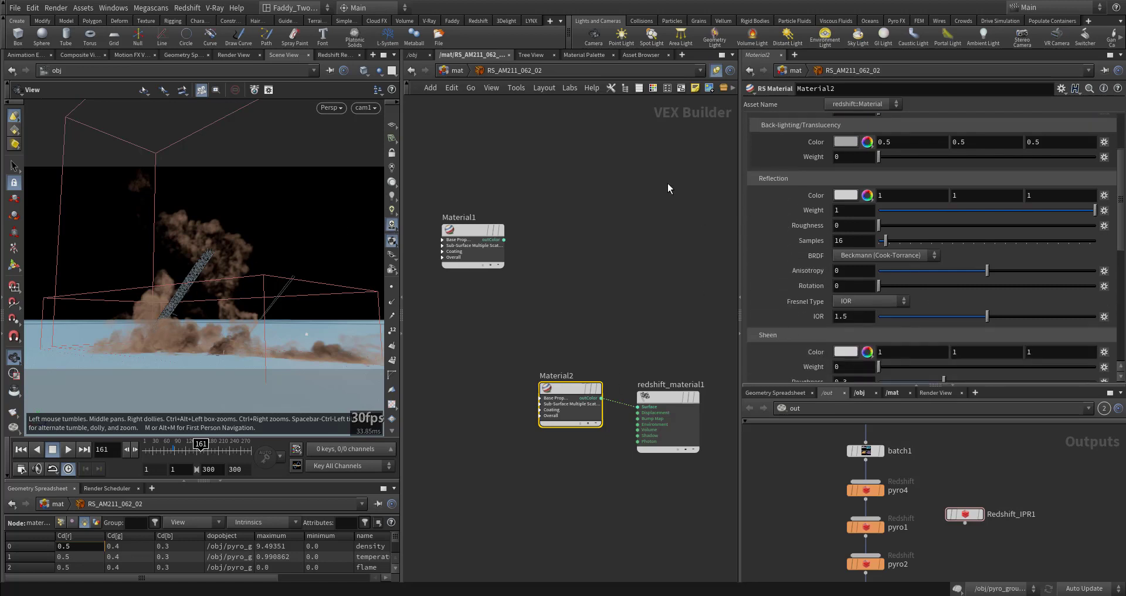
# Open RS_AM211_062_01 and inspect its Material2 settings
pyautogui.click(446, 73)
pyautogui.scroll(-3, 652, 324)
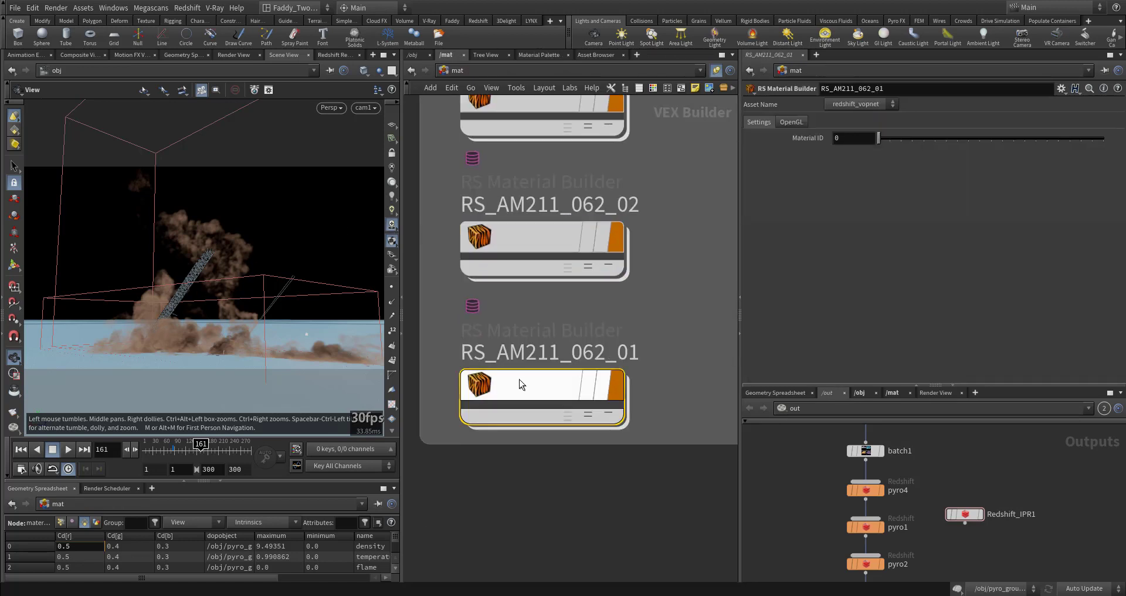
pyautogui.click(516, 385)
pyautogui.click(566, 389)
pyautogui.scroll(3, 783, 244)
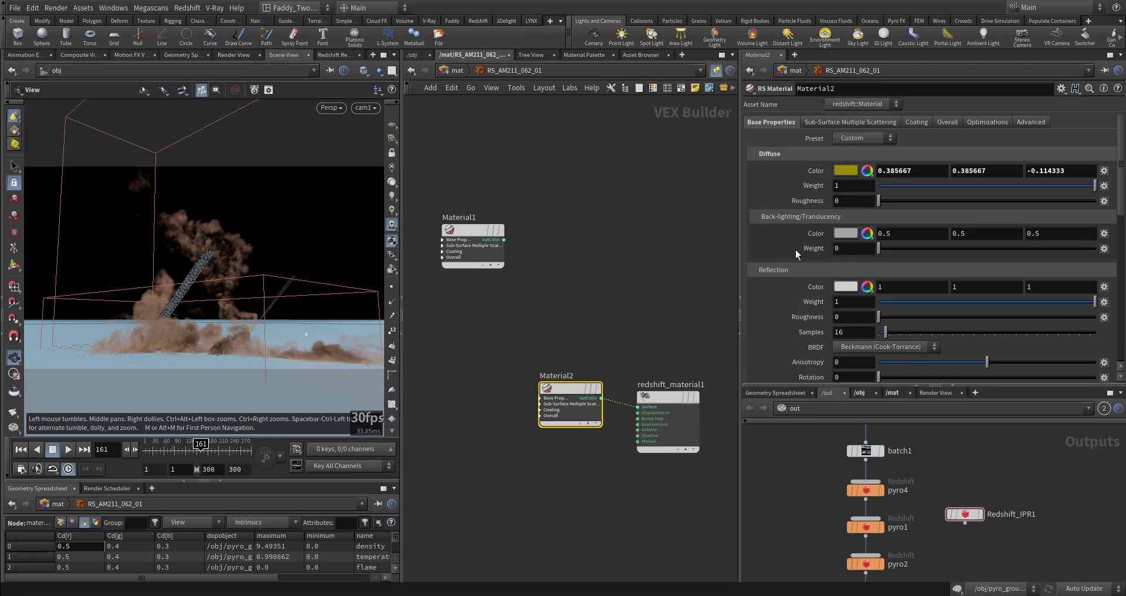
# Open the smk material, delete an extra node from its network and select the Volume1 shader
pyautogui.click(457, 70)
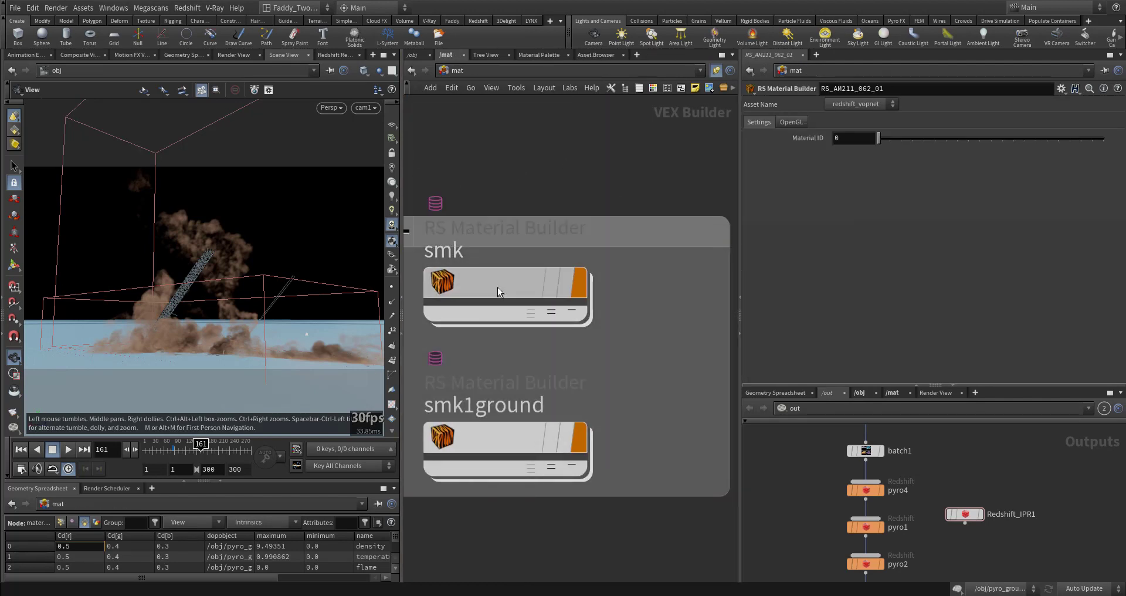
pyautogui.doubleClick(497, 287)
pyautogui.scroll(3, 557, 365)
pyautogui.moveTo(476, 258); pyautogui.dragTo(546, 404, button='middle')
pyautogui.click(631, 326)
pyautogui.press('Delete')
pyautogui.click(542, 431)
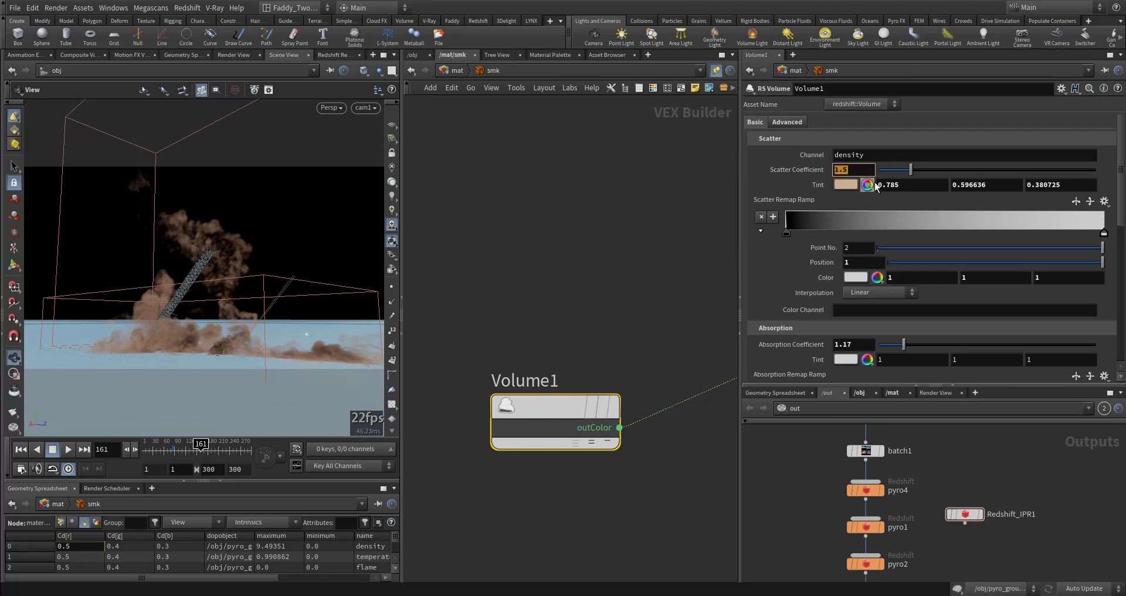
# Inspect Volume1's scatter tint color and absorption settings
pyautogui.click(844, 184)
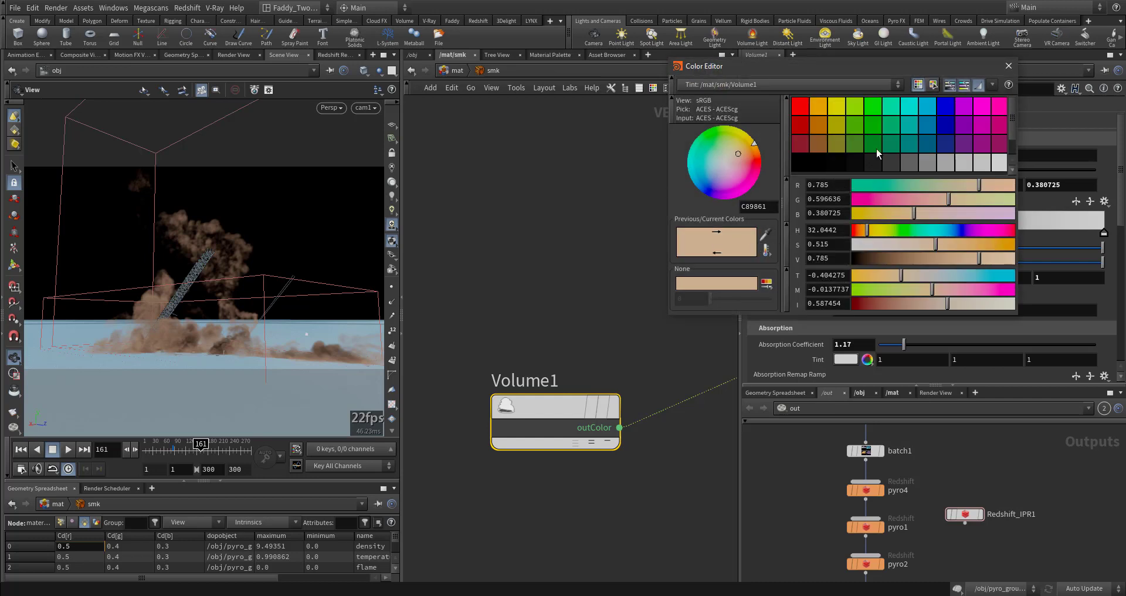
pyautogui.click(1008, 66)
pyautogui.scroll(-3, 873, 260)
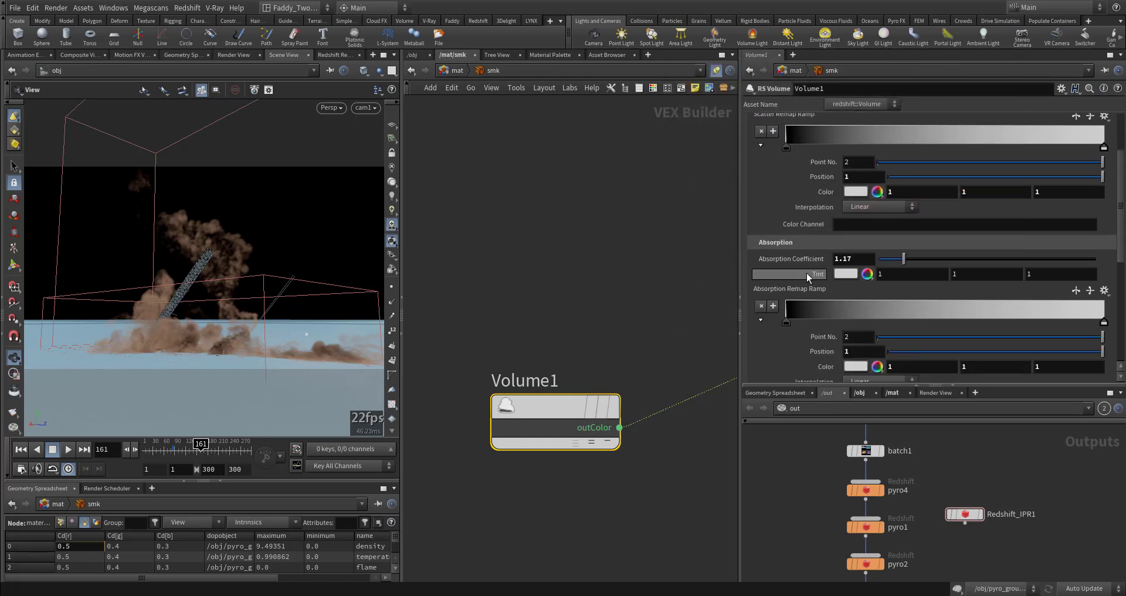
# Inspect Volume1's absorption tint and its Advanced density and emission remap ranges
pyautogui.click(862, 258)
pyautogui.scroll(2, 779, 317)
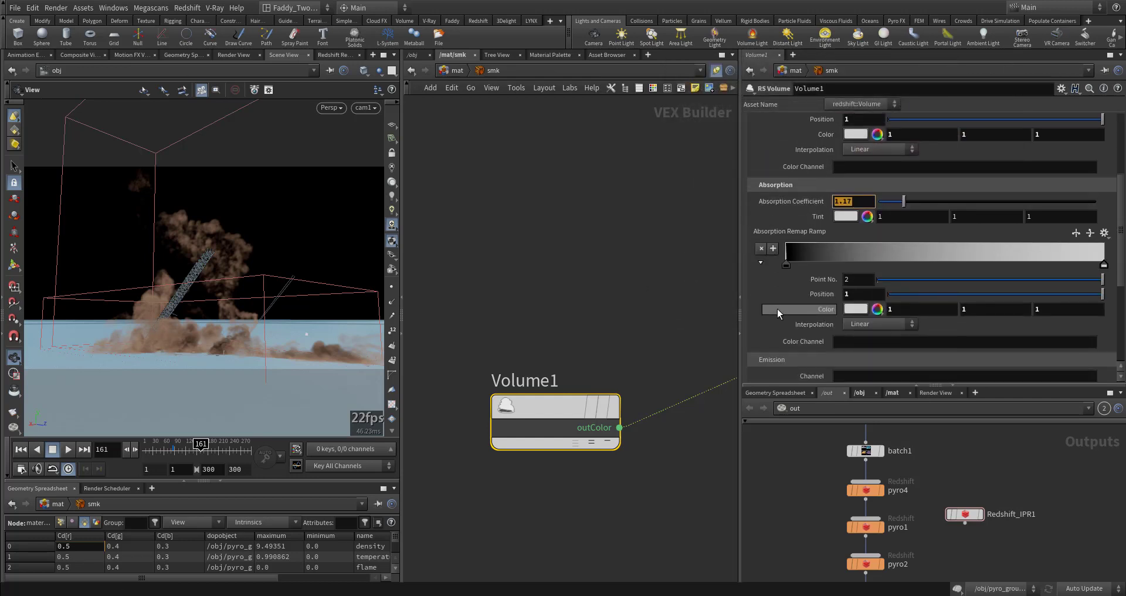
pyautogui.scroll(1, 779, 317)
pyautogui.click(787, 122)
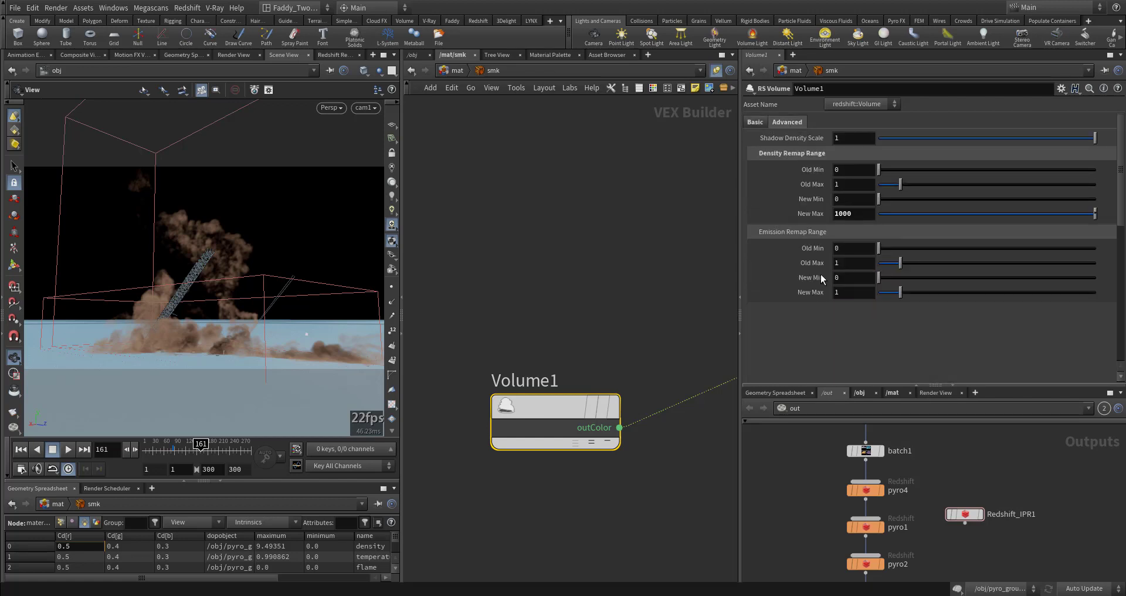
pyautogui.click(871, 214)
pyautogui.click(526, 298)
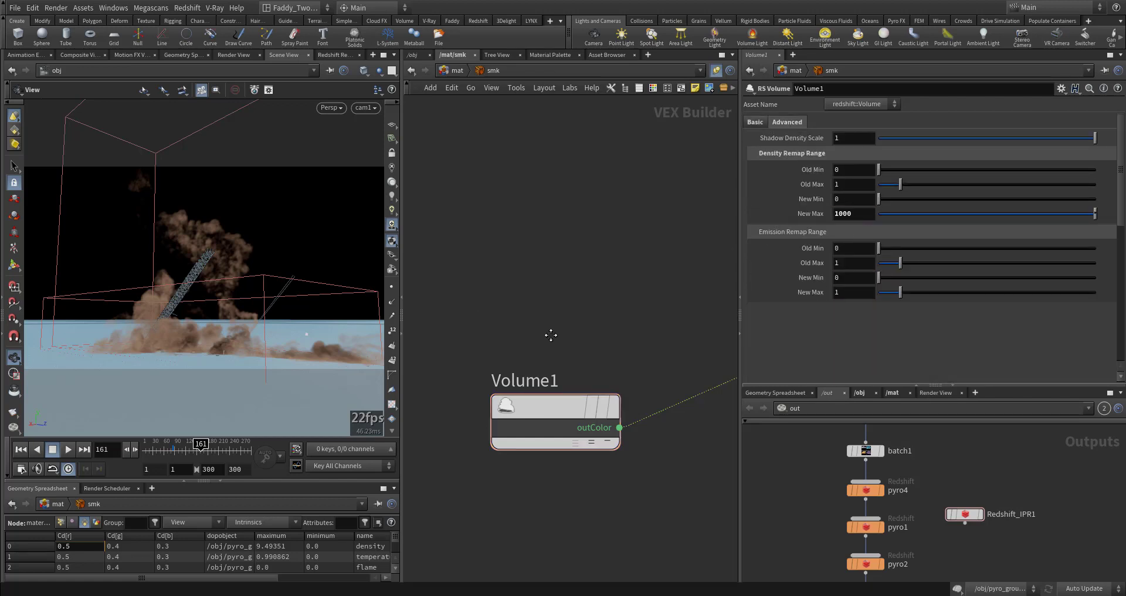
pyautogui.moveTo(551, 335); pyautogui.dragTo(549, 294, button='middle')
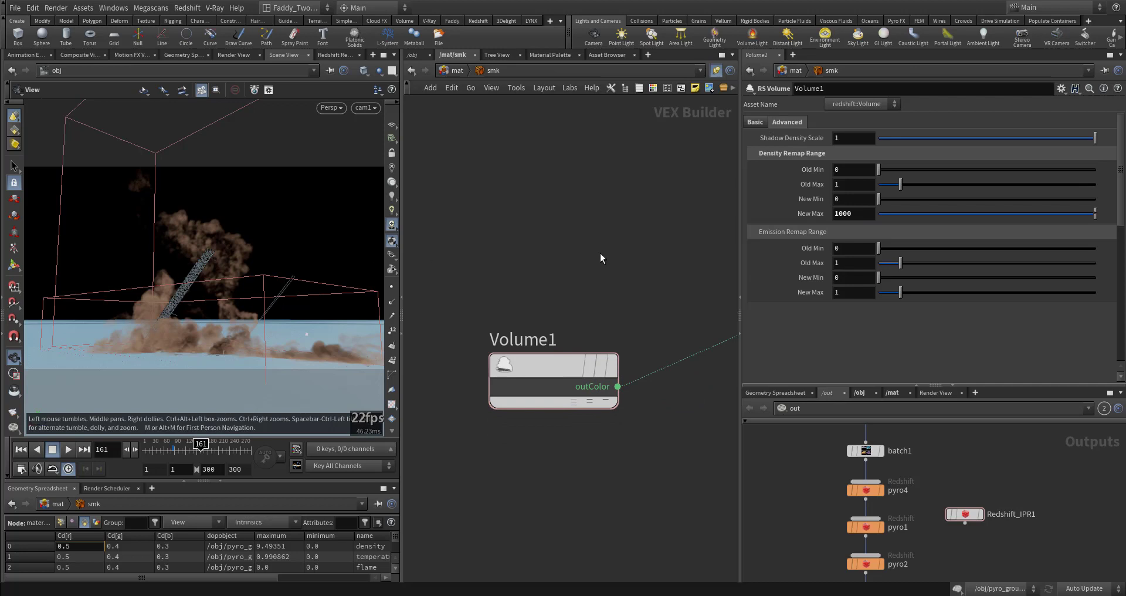
# Open the smk1ground material network and delete its extra Material1 node
pyautogui.click(453, 70)
pyautogui.doubleClick(486, 430)
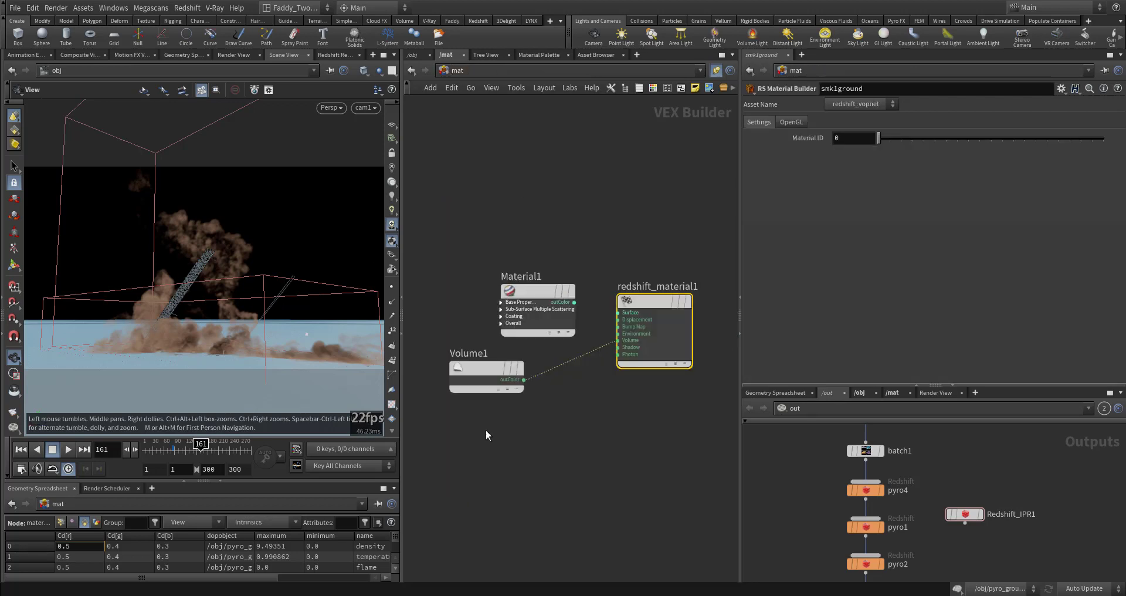
pyautogui.click(551, 331)
pyautogui.press('Delete')
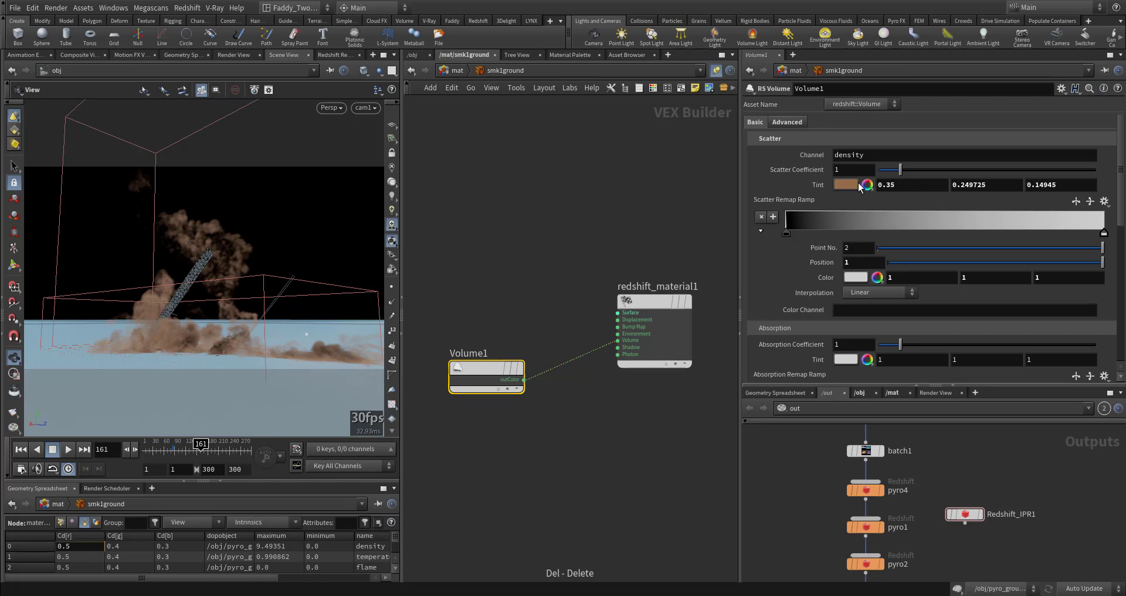
# Inspect smk1ground's Volume1 scatter settings and return to the material level
pyautogui.click(793, 125)
pyautogui.moveTo(859, 214); pyautogui.dragTo(557, 195)
pyautogui.press('u')
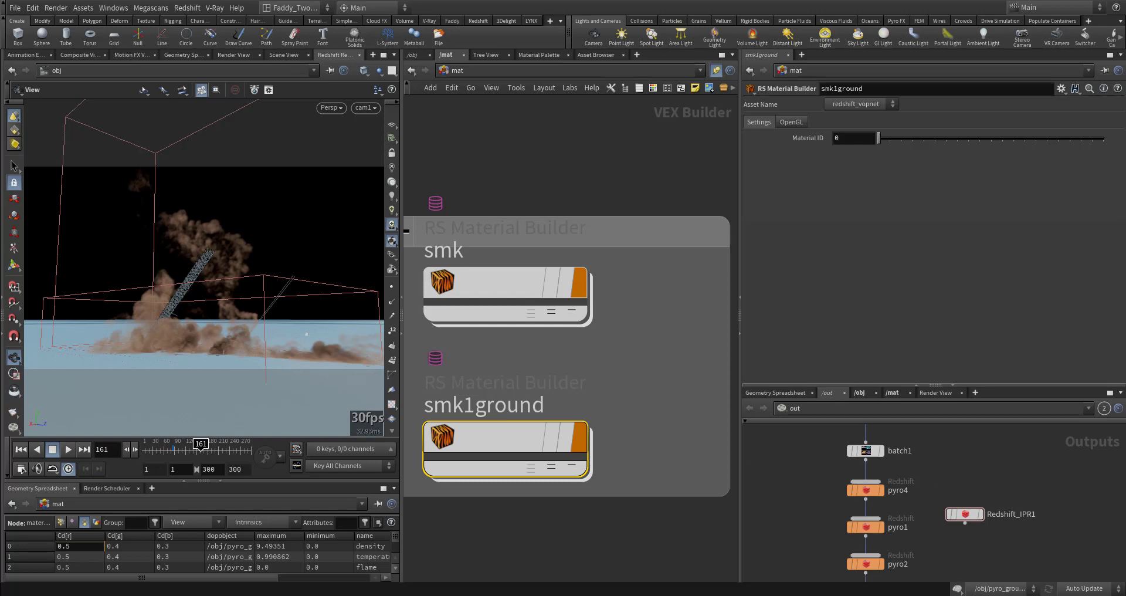
# Open the Redshift render view, set its camera to /obj/cam1 and start rendering
pyautogui.moveTo(615, 346); pyautogui.dragTo(685, 359, button='middle')
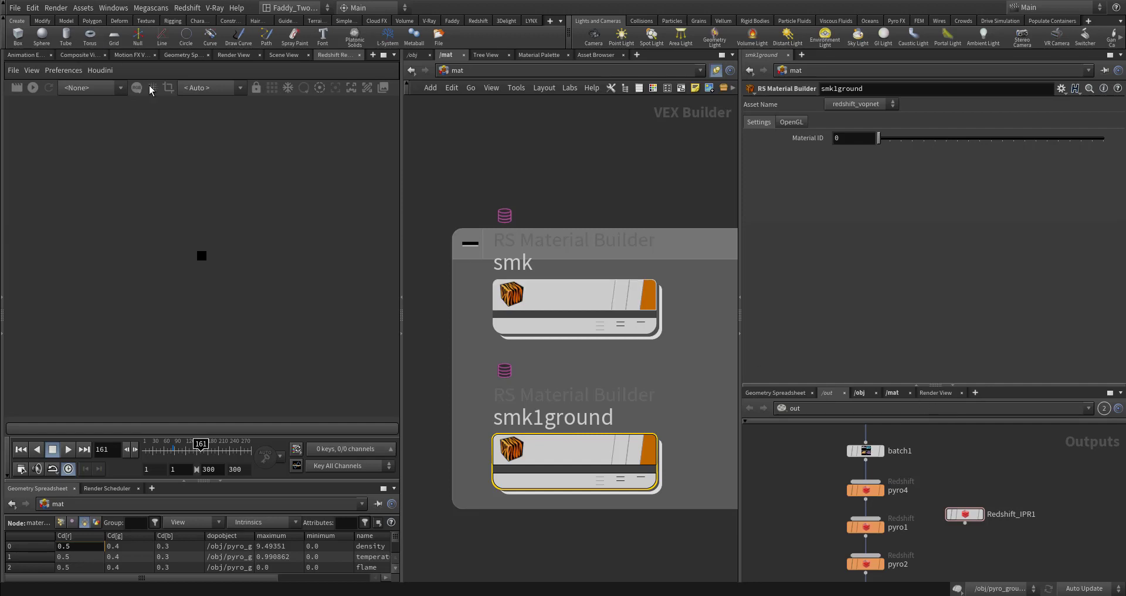
pyautogui.click(211, 88)
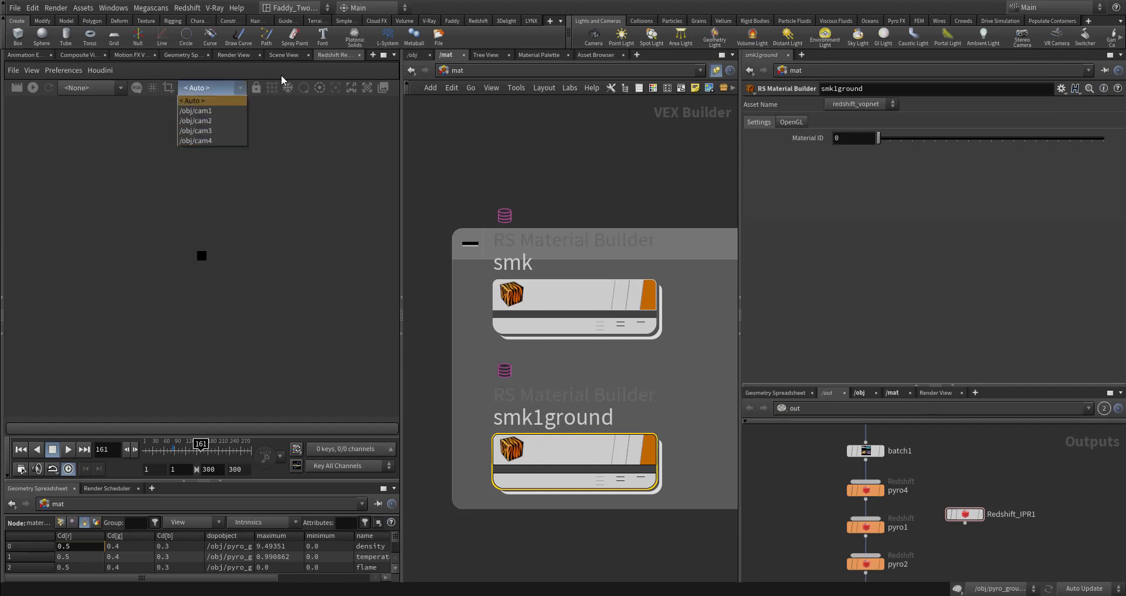
pyautogui.click(283, 55)
pyautogui.click(340, 55)
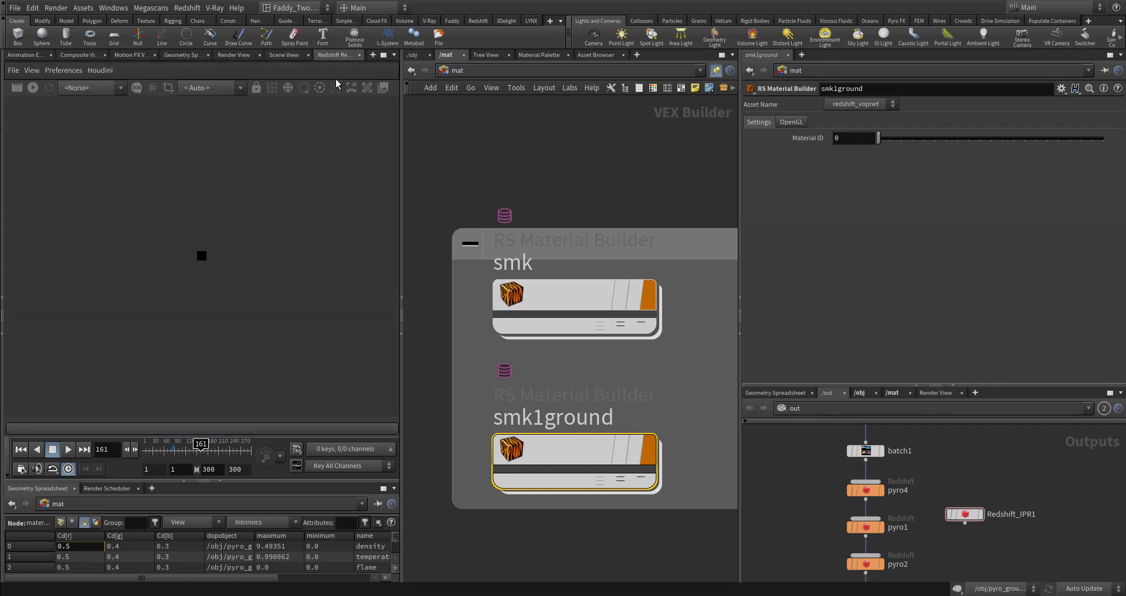
pyautogui.click(209, 88)
pyautogui.click(197, 111)
pyautogui.moveTo(812, 524); pyautogui.dragTo(877, 484, button='middle')
pyautogui.click(100, 93)
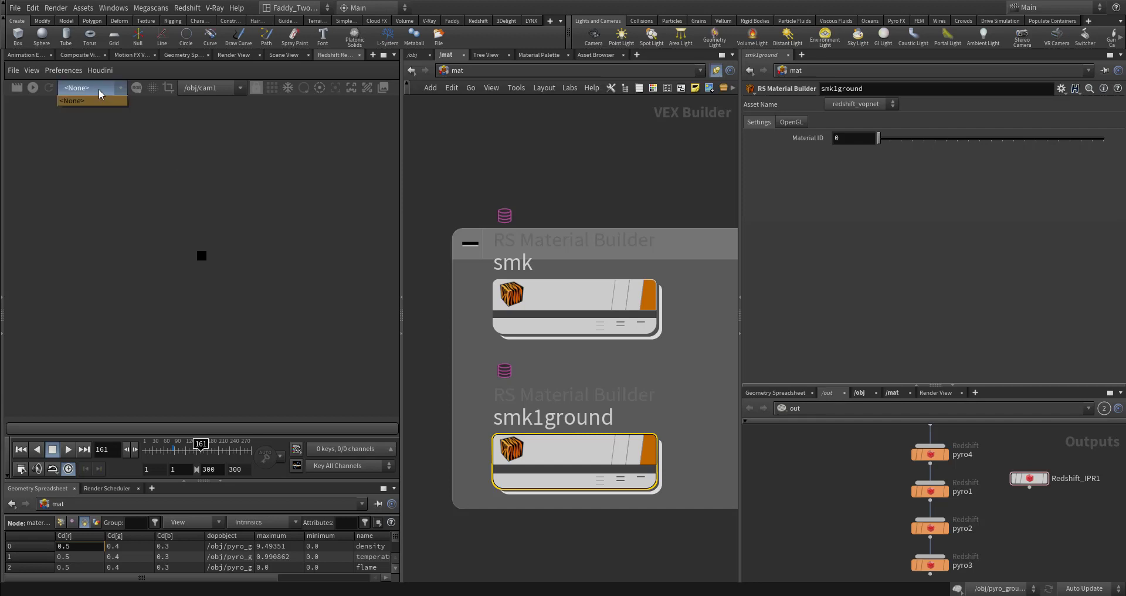
pyautogui.click(108, 92)
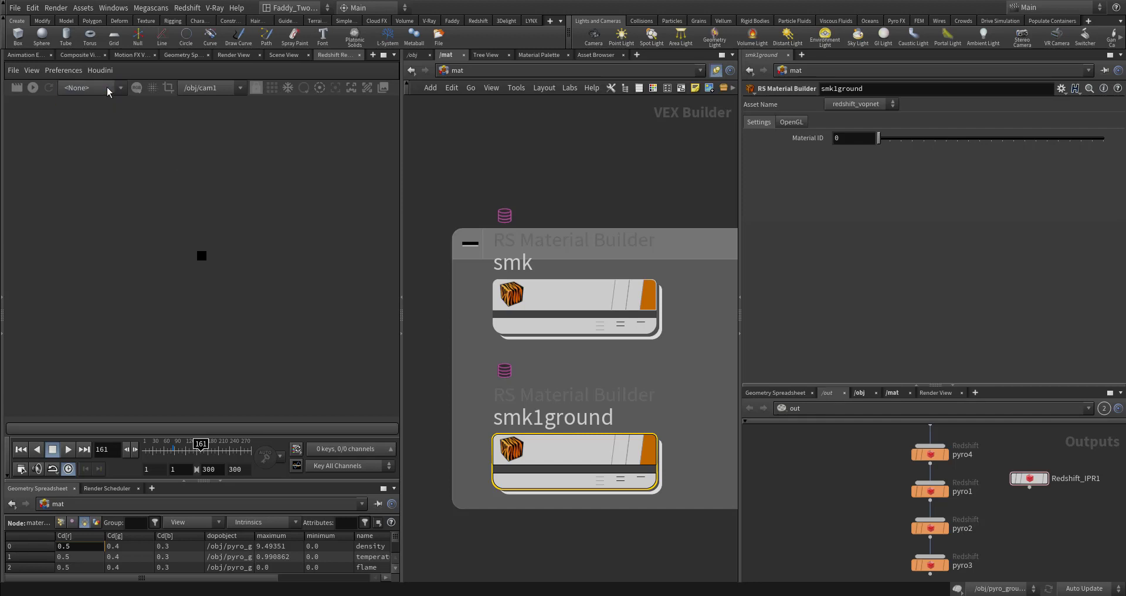
pyautogui.click(33, 88)
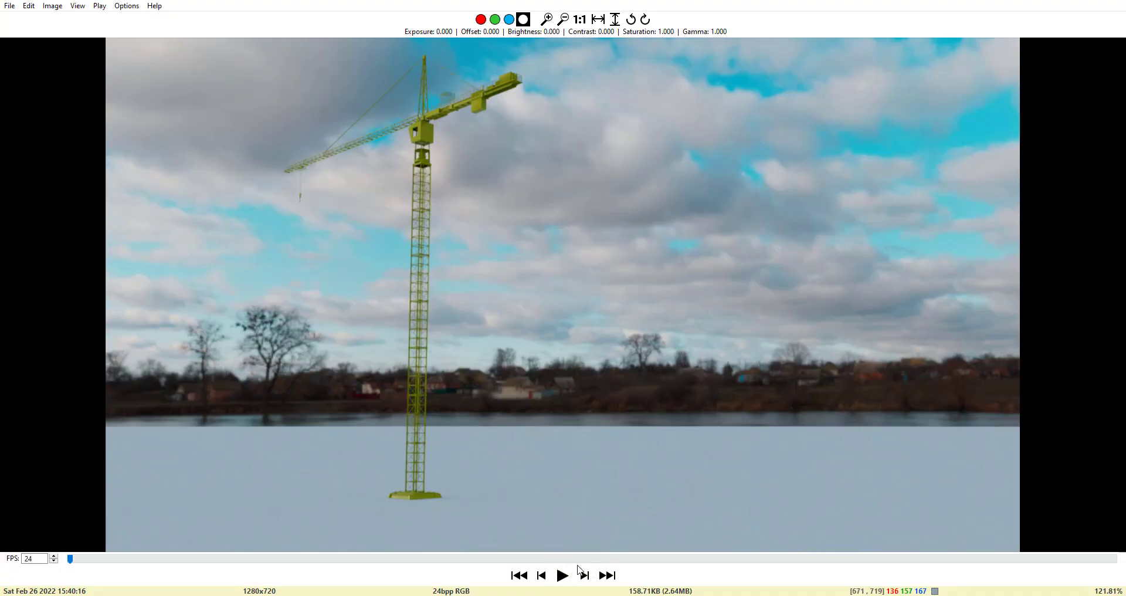
# Play the rendered crane sequence in the image viewer and zoom in to examine the frames
pyautogui.click(562, 575)
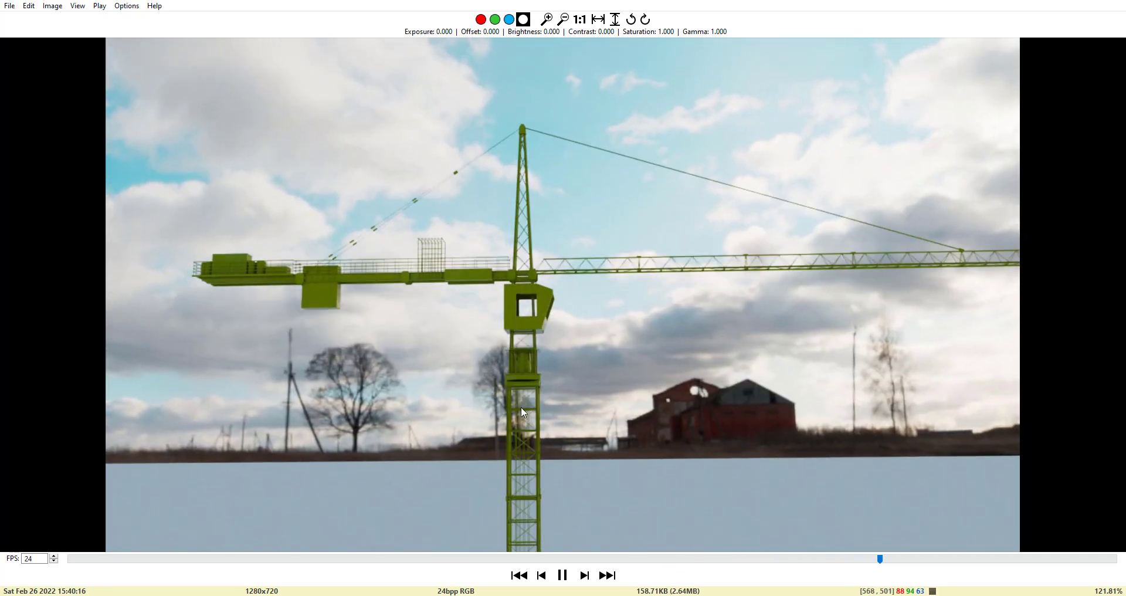
pyautogui.scroll(3, 523, 410)
pyautogui.scroll(1, 523, 410)
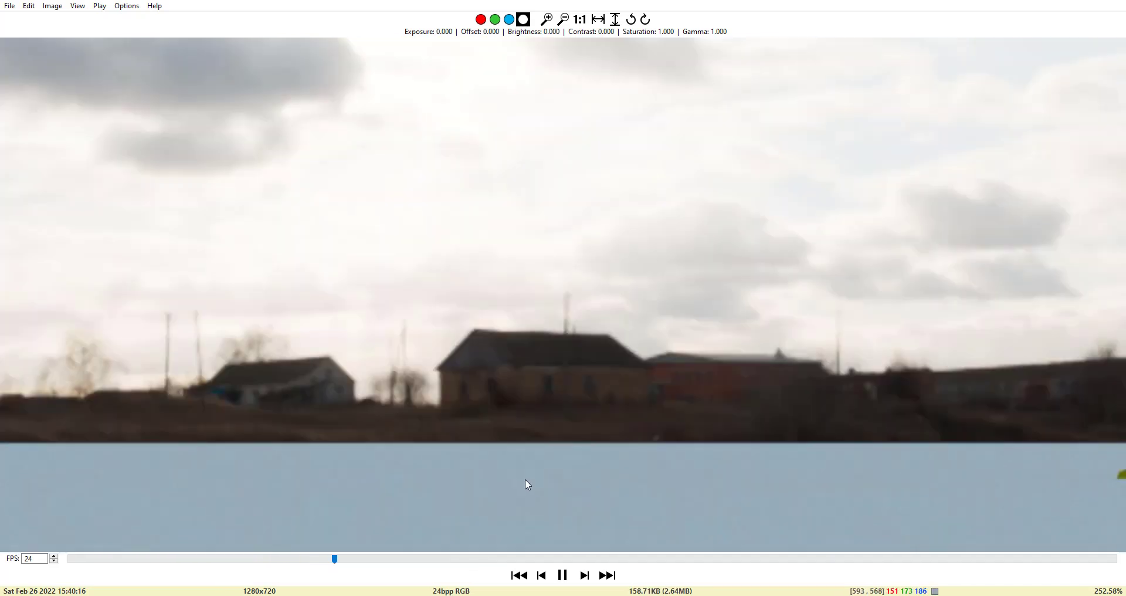
pyautogui.scroll(-5, 529, 450)
pyautogui.scroll(4, 530, 446)
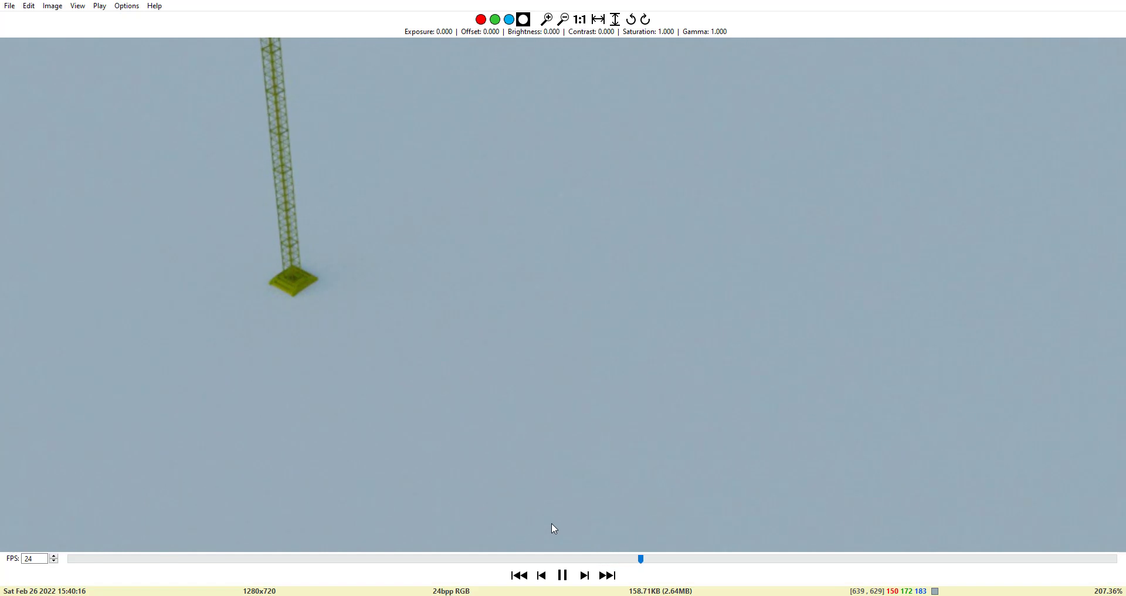
pyautogui.scroll(2, 551, 523)
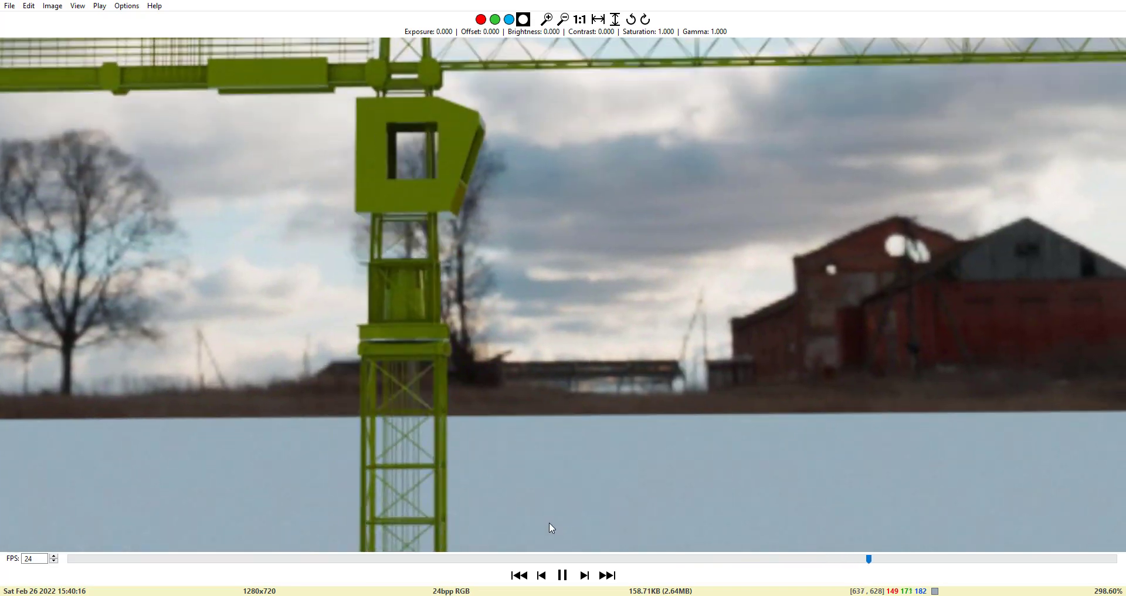
pyautogui.scroll(-5, 548, 521)
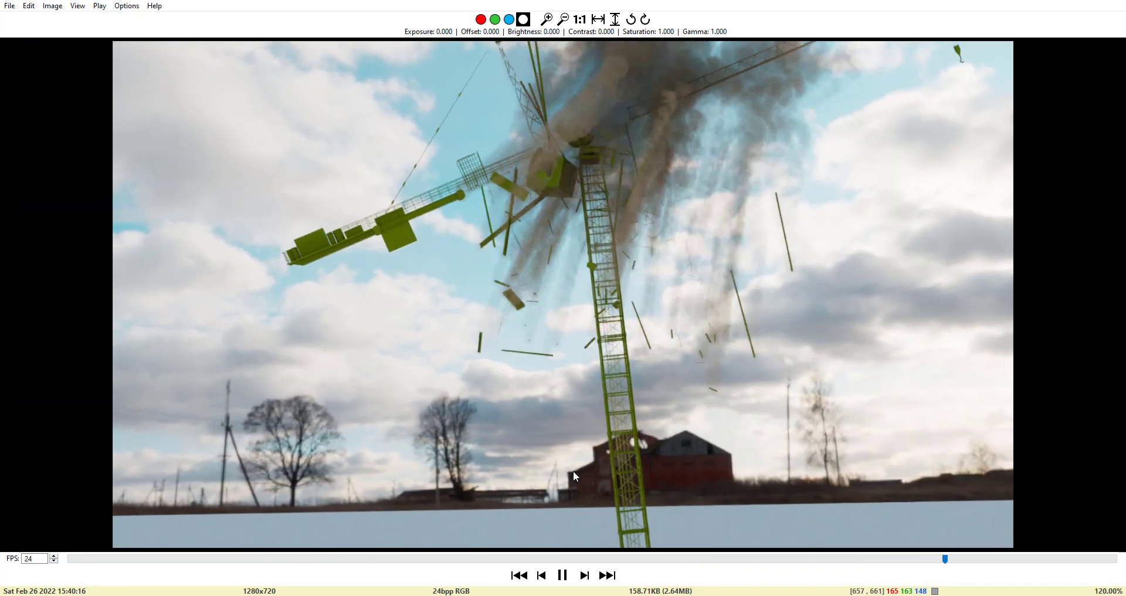